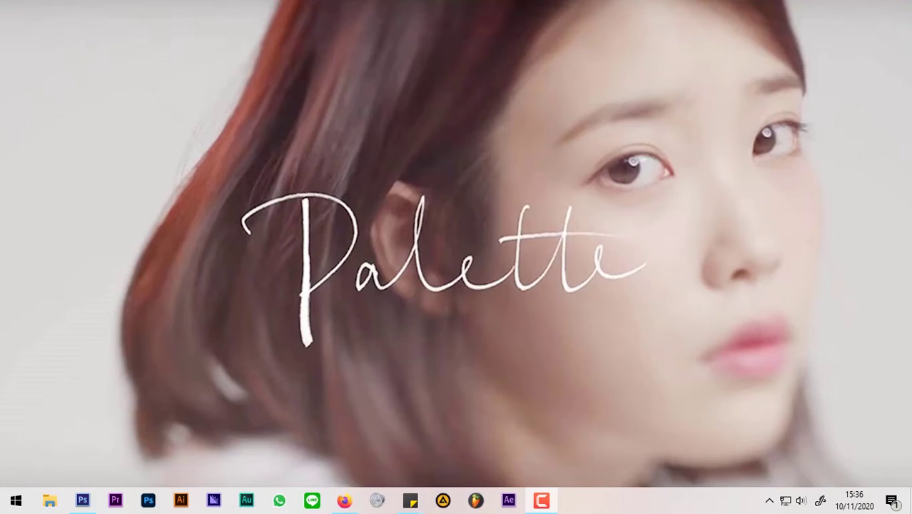
# - Create a new white document 2000 × 2000 pixels at 72 pixels/inch
pyautogui.click(81, 503)
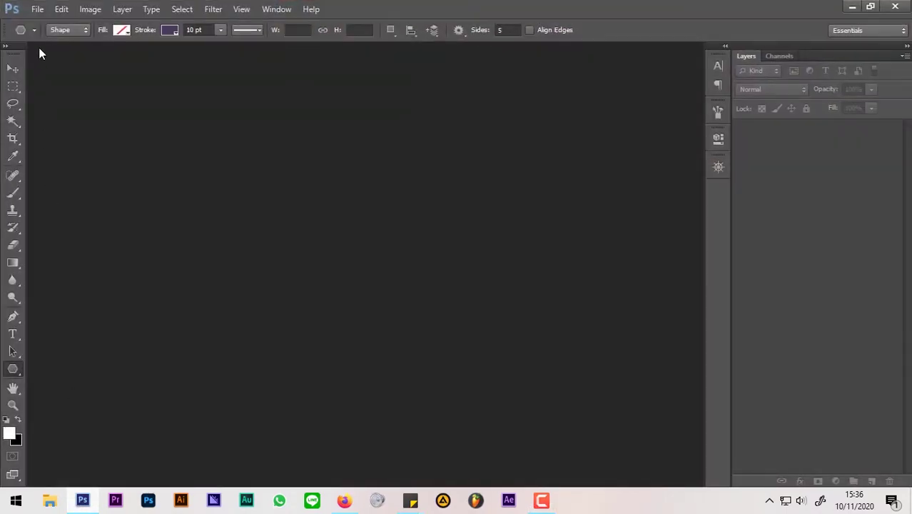
pyautogui.click(37, 9)
pyautogui.click(41, 26)
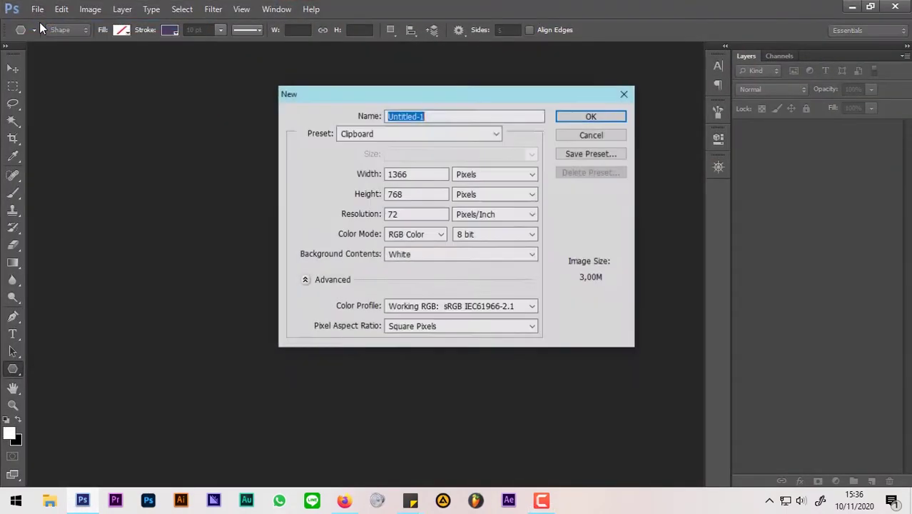
pyautogui.doubleClick(400, 174)
pyautogui.write('200')
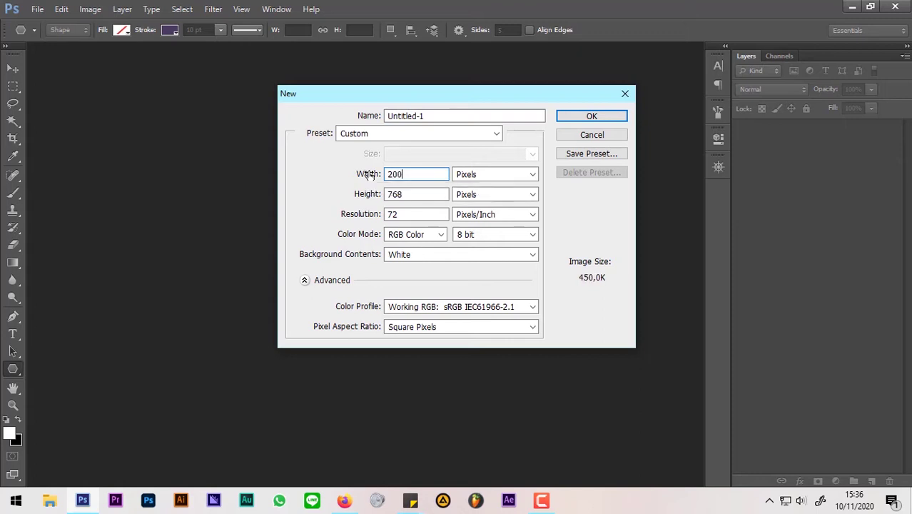
pyautogui.write('0')
pyautogui.click(475, 177)
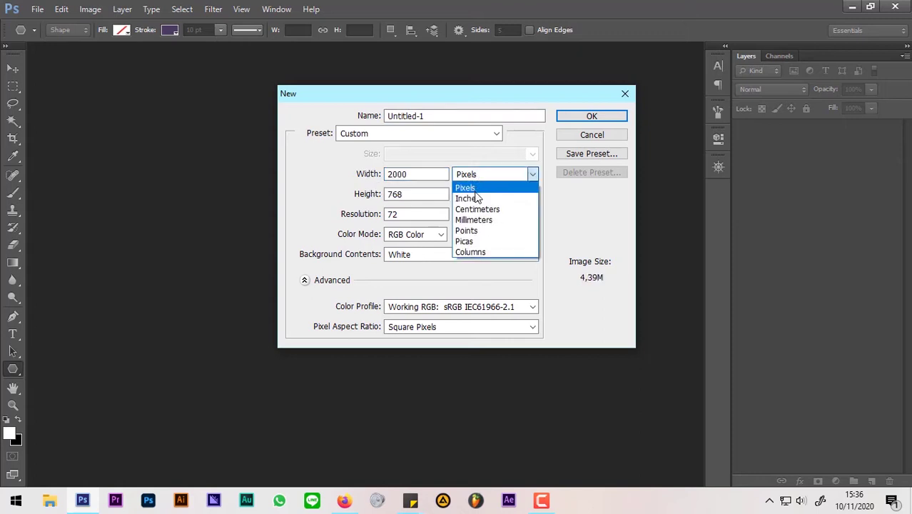
pyautogui.click(475, 190)
pyautogui.press('Tab')
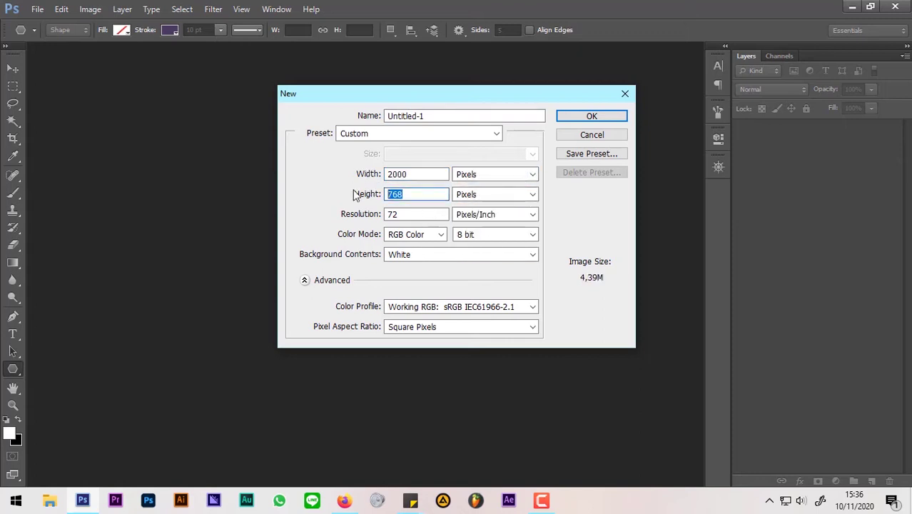
pyautogui.write('2000')
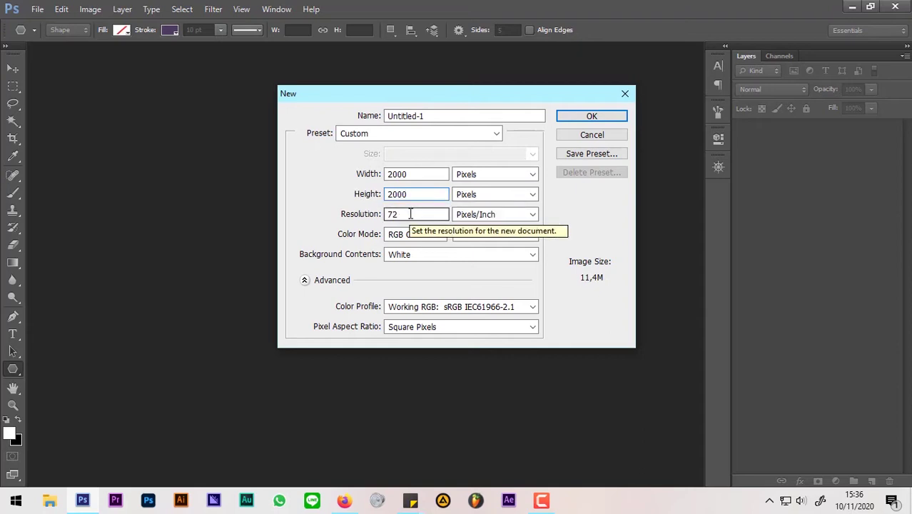
pyautogui.press('Tab')
pyautogui.click(464, 214)
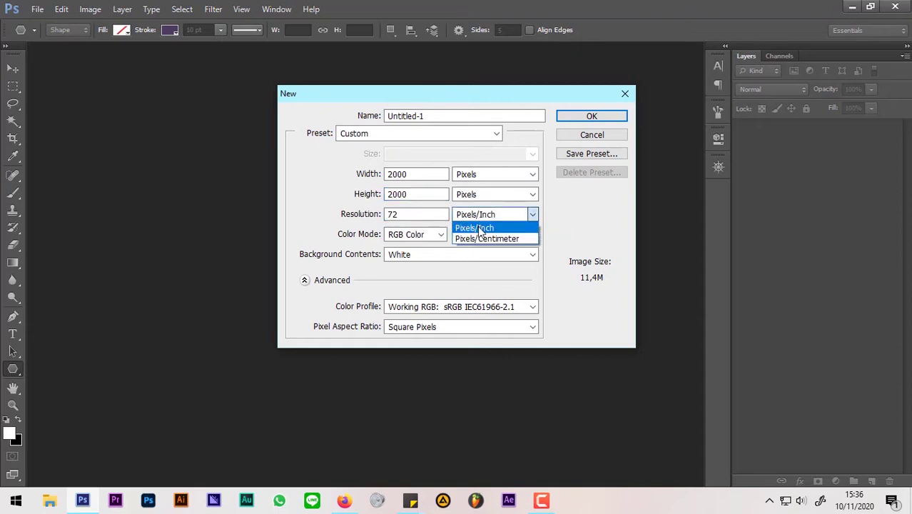
pyautogui.click(480, 228)
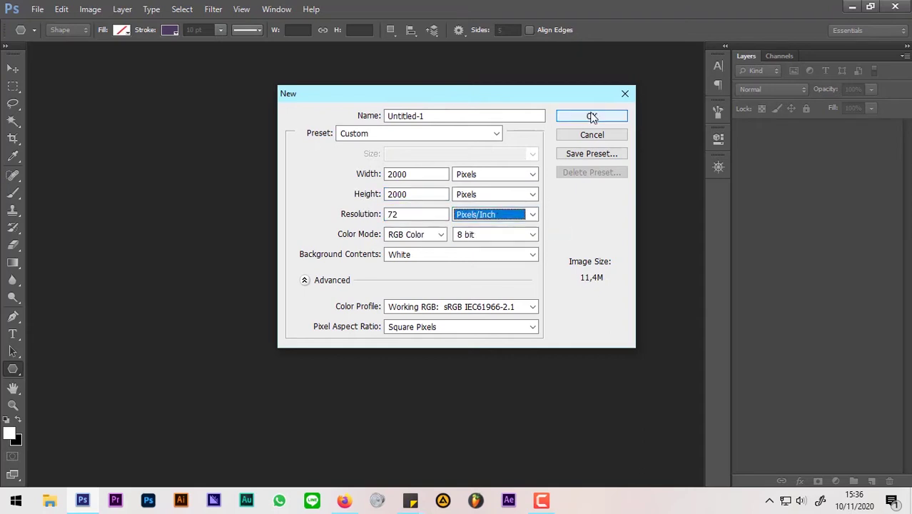
pyautogui.click(592, 116)
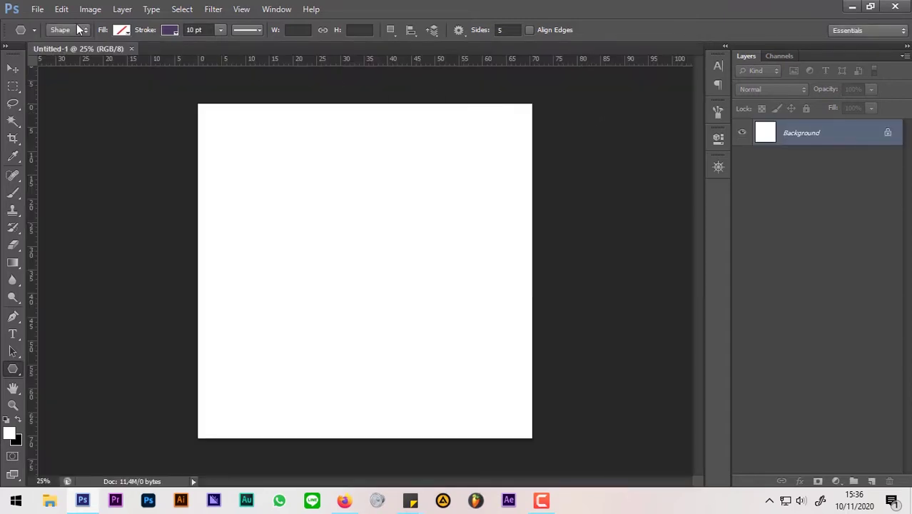
# - Save the blank document as Icon.psd in Photoshop PSD format in the Crystal folder
pyautogui.click(37, 9)
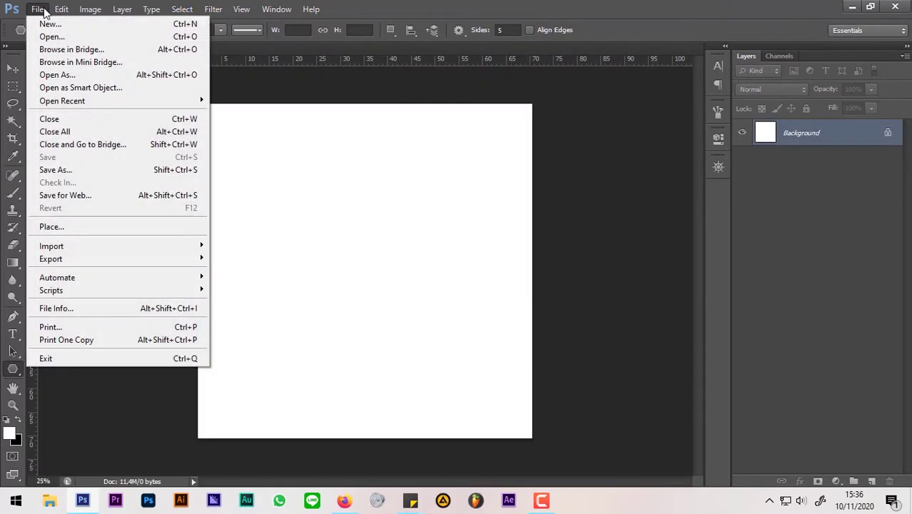
pyautogui.click(66, 172)
pyautogui.press('BackSpace')
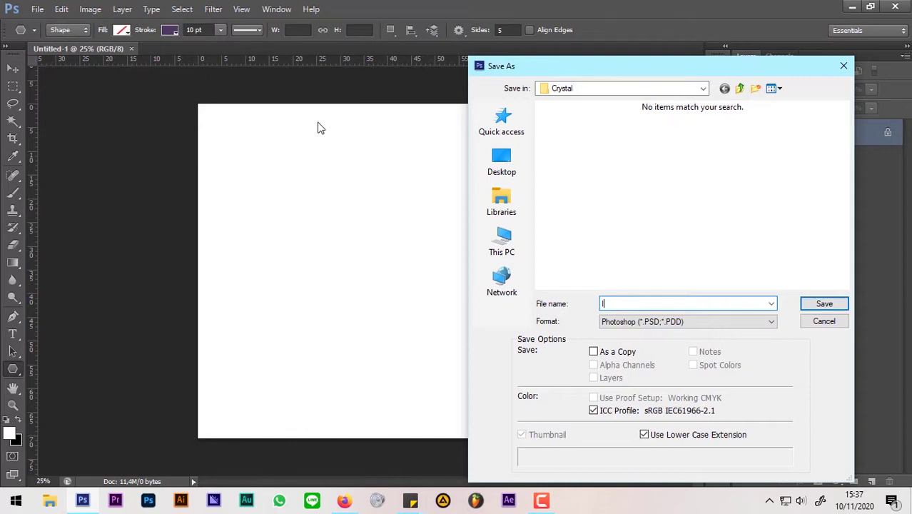
pyautogui.write('Icon')
pyautogui.click(702, 88)
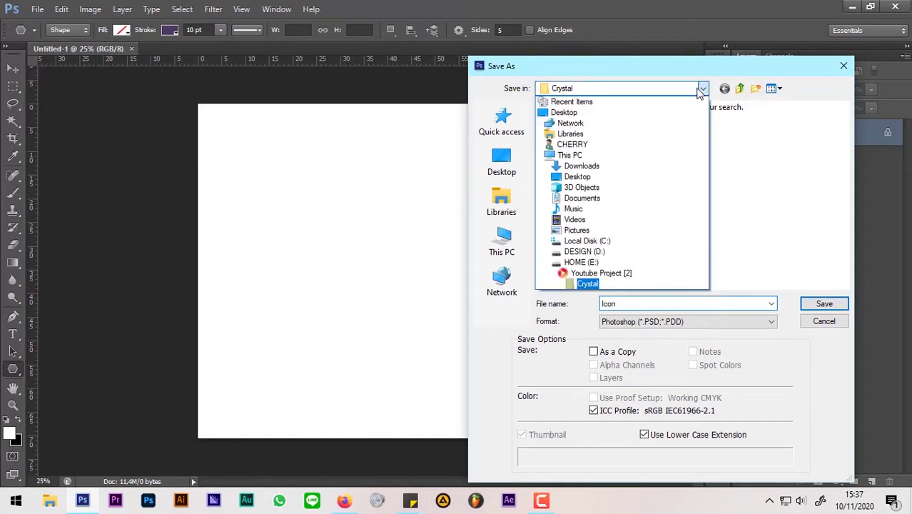
pyautogui.click(781, 224)
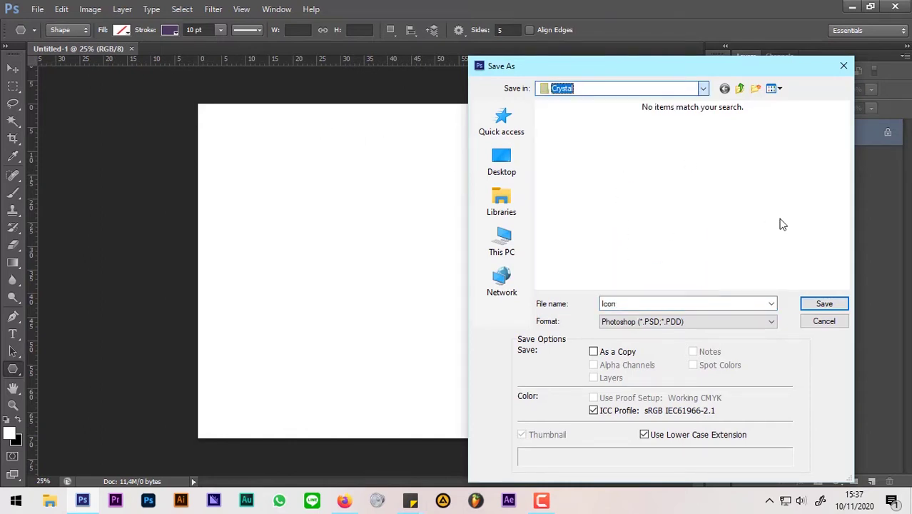
pyautogui.click(769, 321)
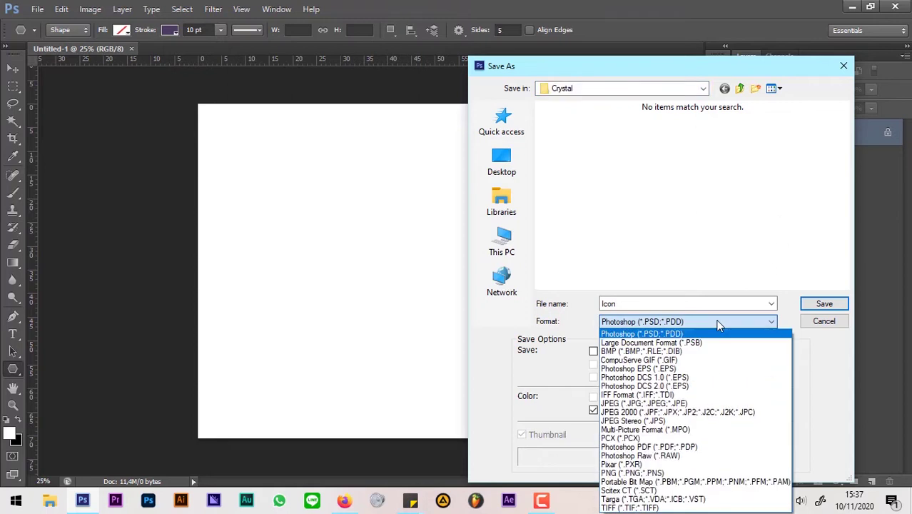
pyautogui.click(716, 334)
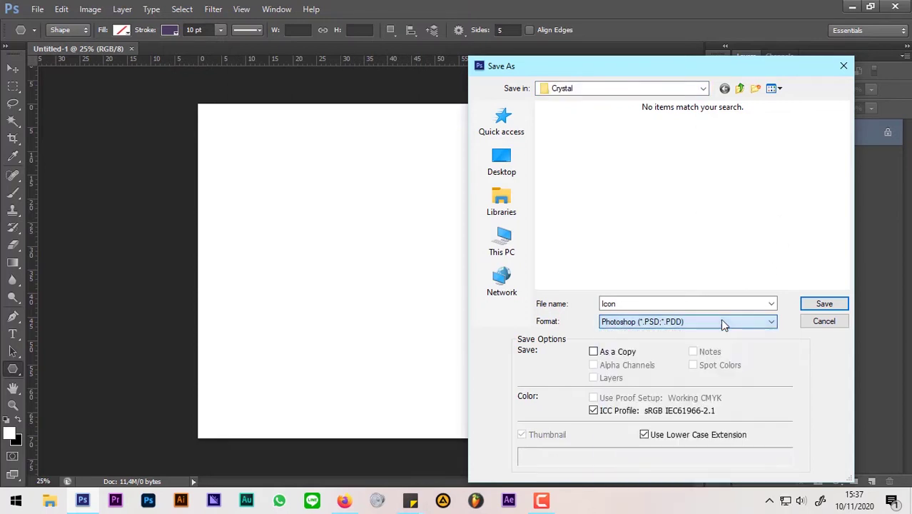
pyautogui.click(811, 312)
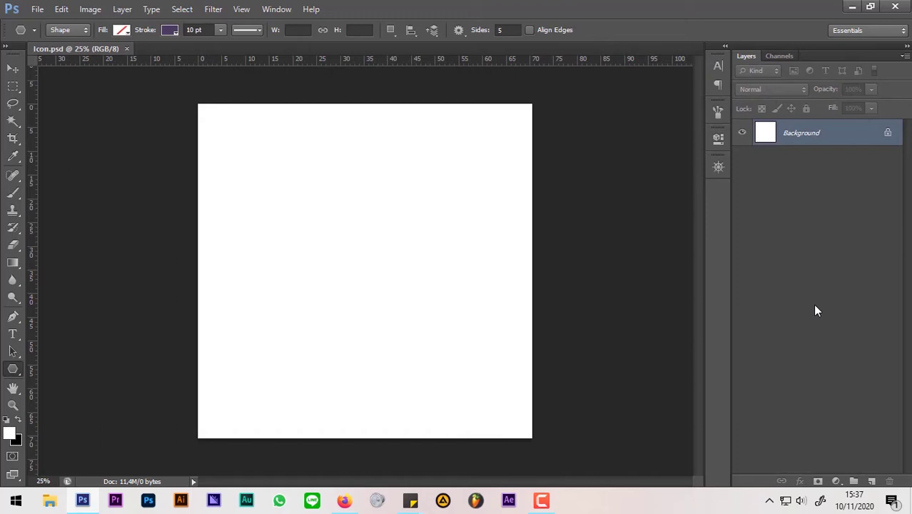
# - Switch to the Polygon tool in Shape drawing mode
pyautogui.rightClick(12, 371)
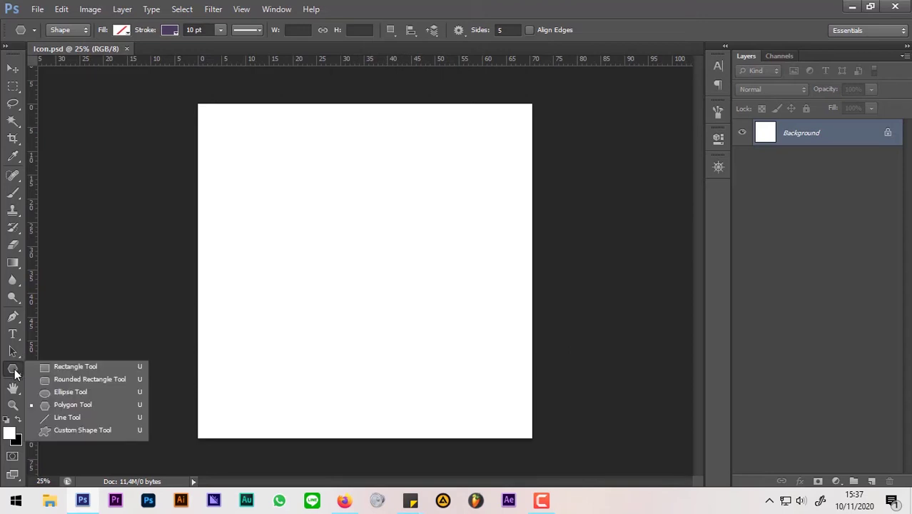
pyautogui.click(54, 366)
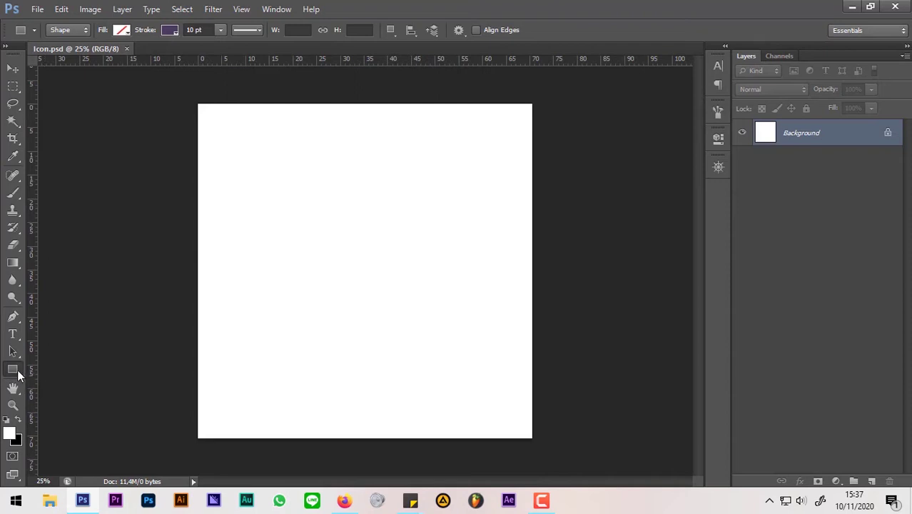
pyautogui.rightClick(17, 373)
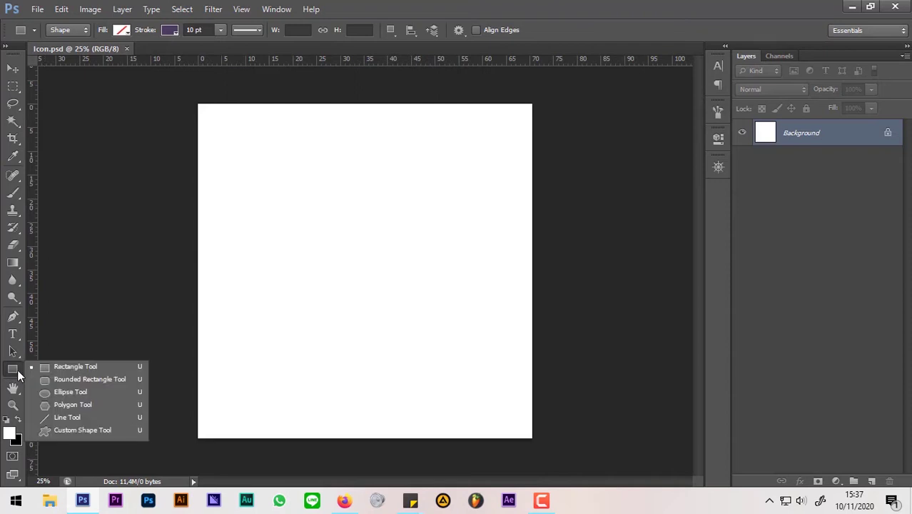
pyautogui.click(65, 405)
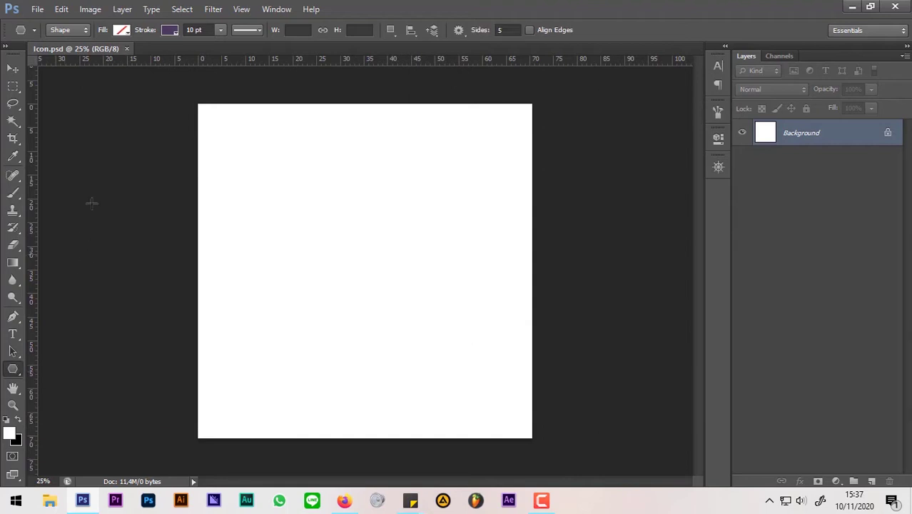
pyautogui.click(69, 29)
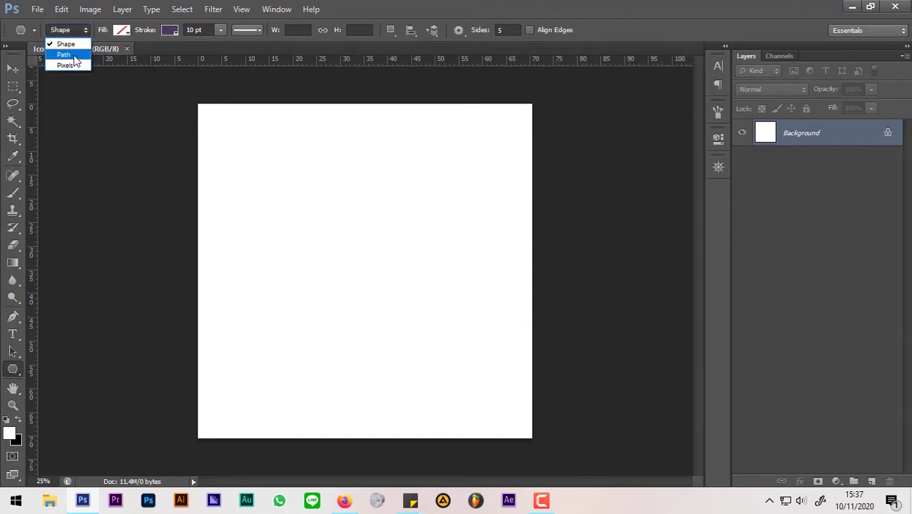
pyautogui.click(71, 52)
pyautogui.click(73, 31)
pyautogui.click(76, 44)
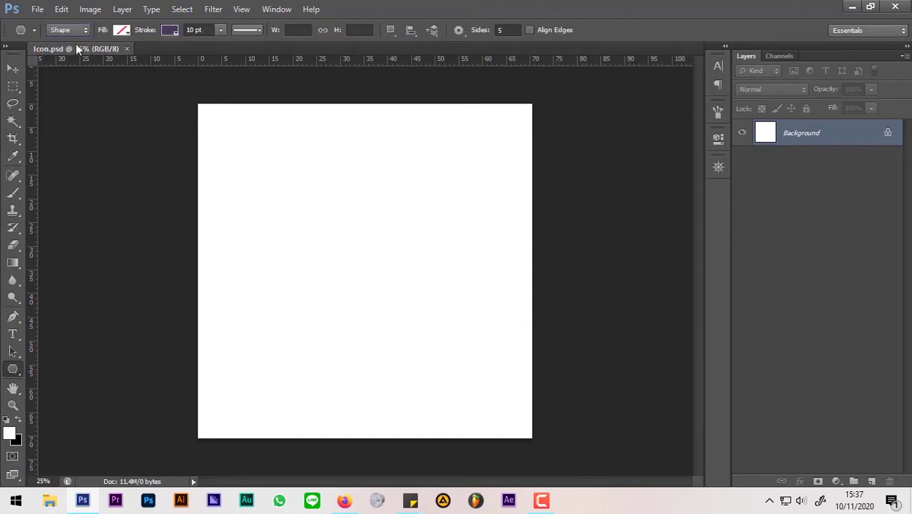
# - Give the polygon no fill, a dark purple 8 pt stroke, and 5 sides
pyautogui.click(122, 30)
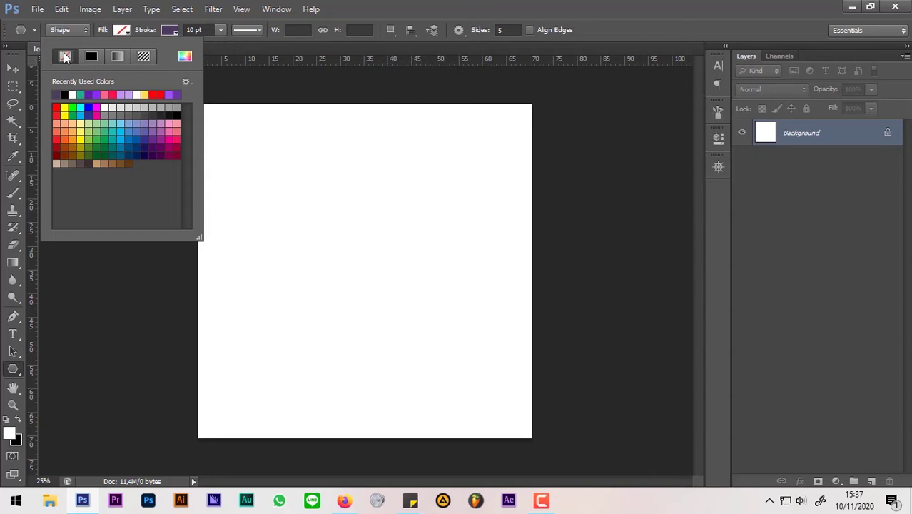
pyautogui.click(171, 30)
pyautogui.click(173, 29)
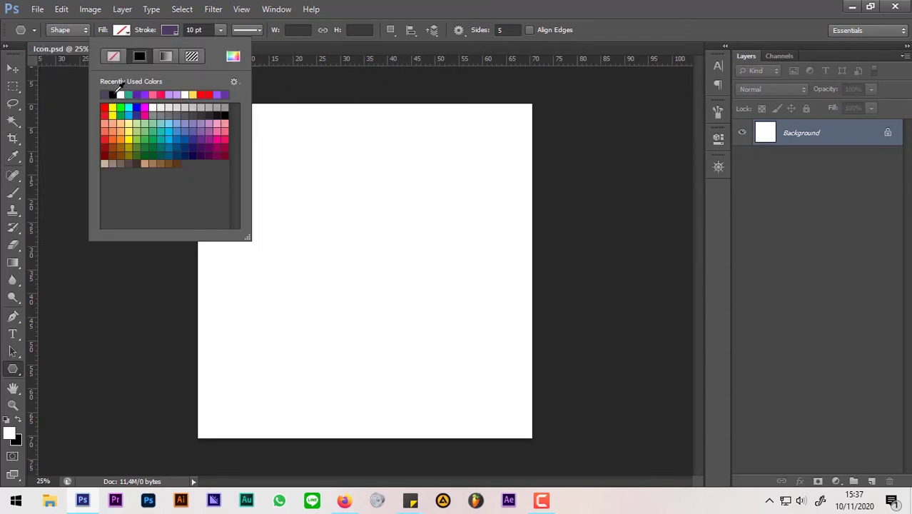
pyautogui.click(105, 94)
pyautogui.click(112, 95)
pyautogui.click(194, 29)
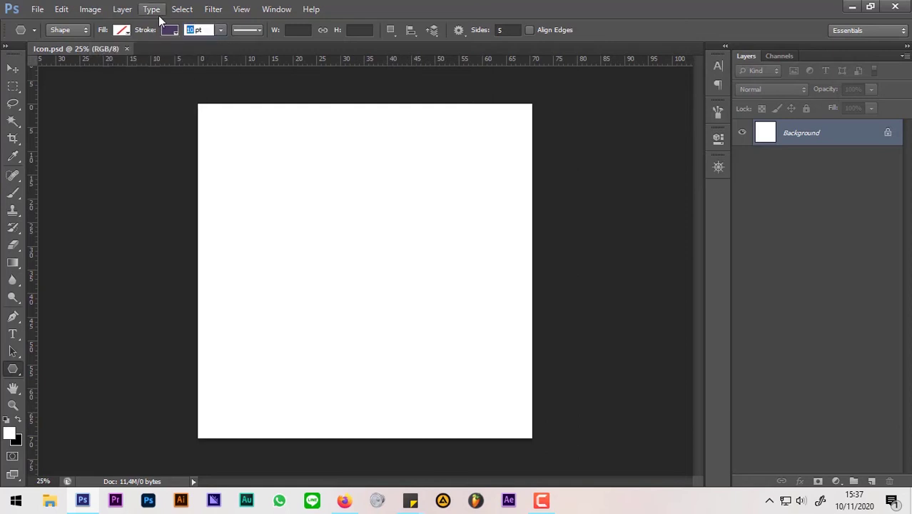
pyautogui.write('8')
pyautogui.press('Return')
pyautogui.click(502, 30)
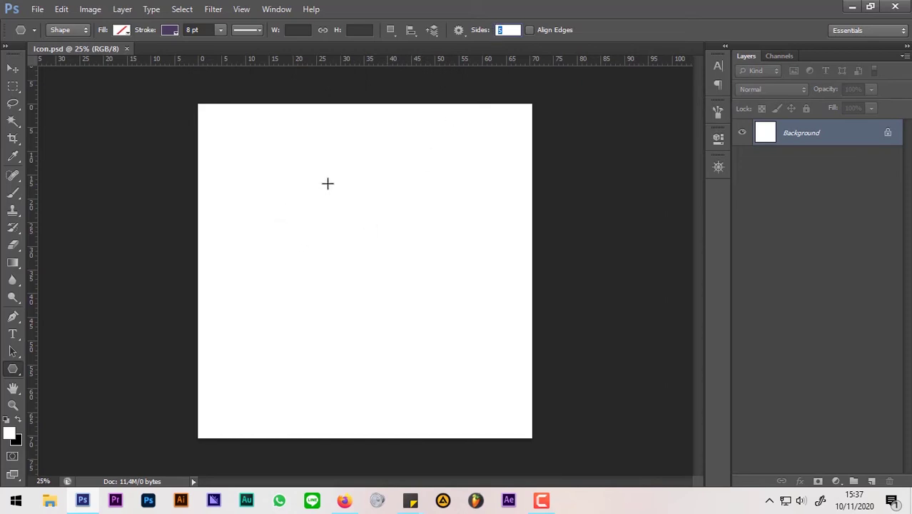
# - Draw a pentagon at the upper left and move it toward the canvas centre
pyautogui.moveTo(305, 199); pyautogui.dragTo(355, 271)
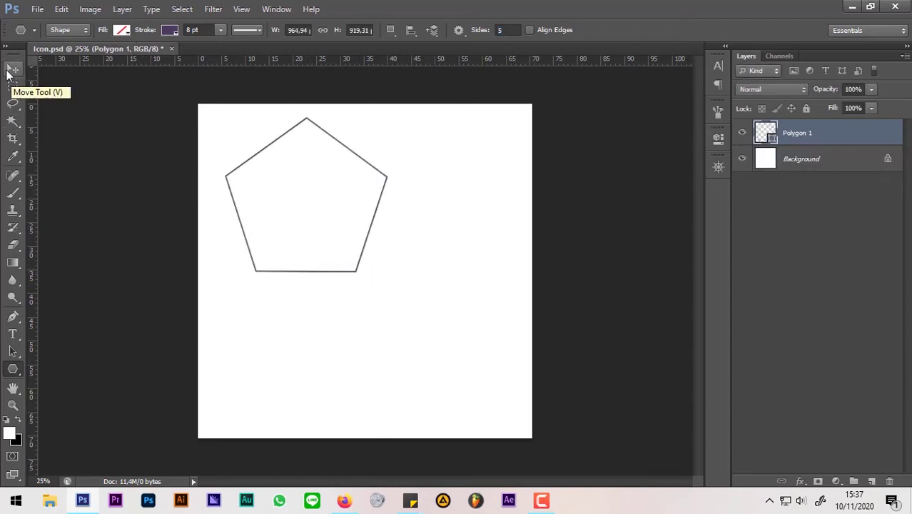
pyautogui.click(13, 68)
pyautogui.moveTo(335, 141); pyautogui.dragTo(386, 228)
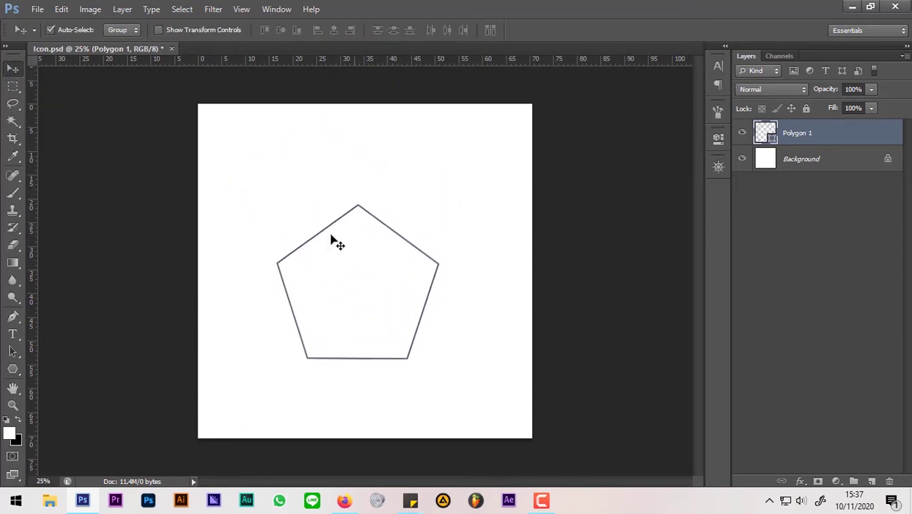
pyautogui.click(10, 318)
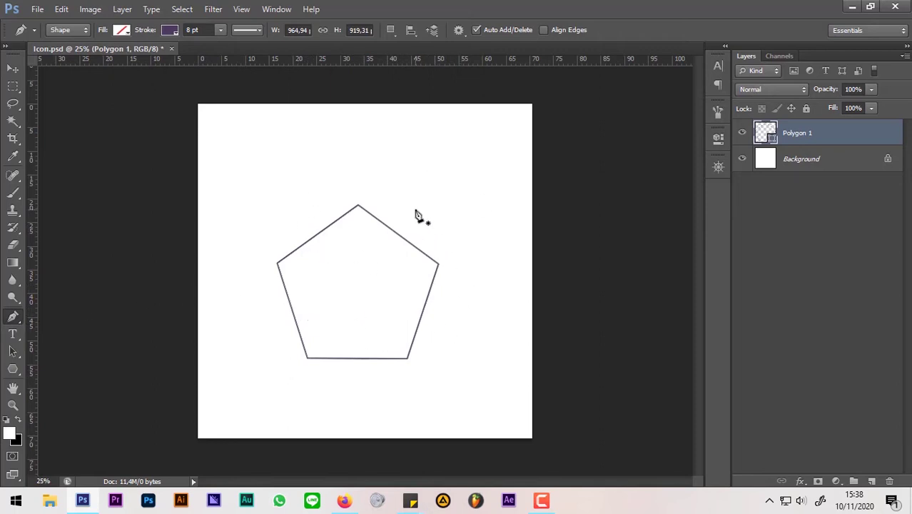
# - Drag the pentagon's top, bottom-right, bottom-left and left corners into an irregular shape
pyautogui.press('ctrl')
pyautogui.moveTo(358, 207); pyautogui.dragTo(374, 213)
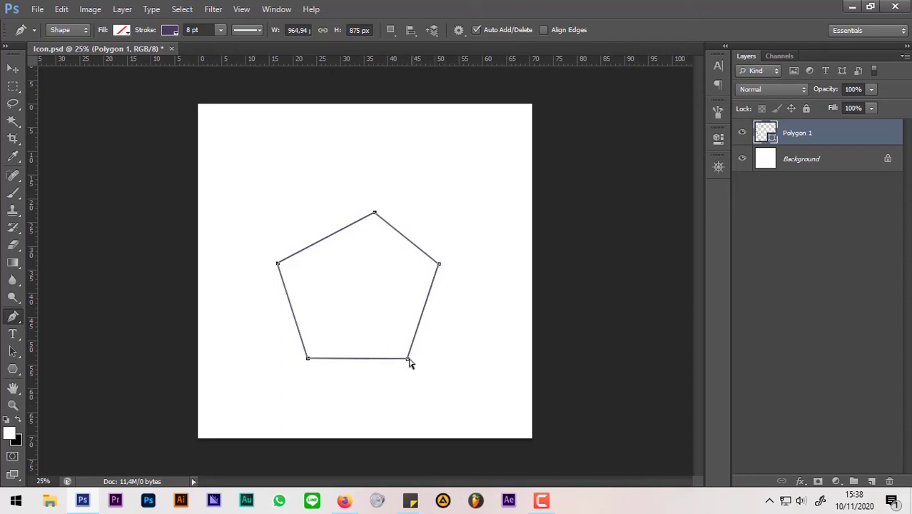
pyautogui.moveTo(408, 358); pyautogui.dragTo(385, 376)
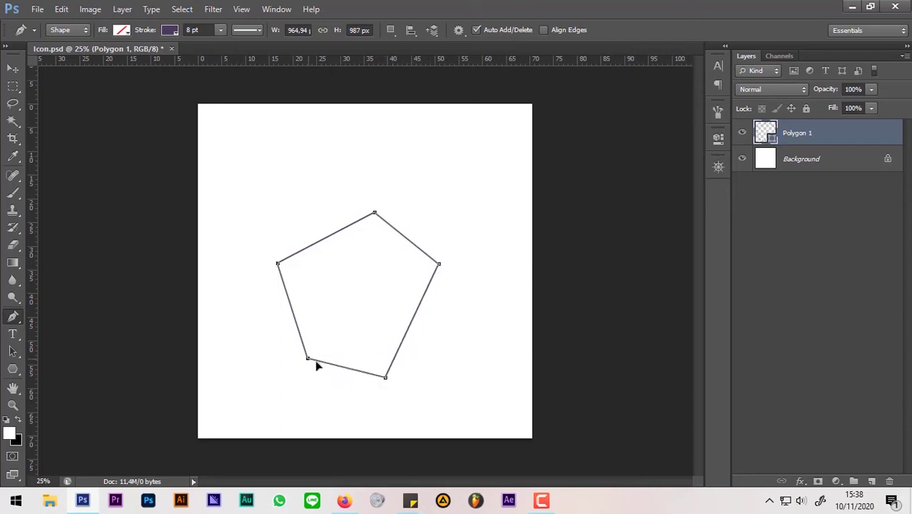
pyautogui.moveTo(308, 358)
pyautogui.mouseDown()
pyautogui.moveTo(385, 376)
pyautogui.moveTo(341, 363)
pyautogui.mouseUp()
pyautogui.moveTo(277, 263); pyautogui.dragTo(298, 264)
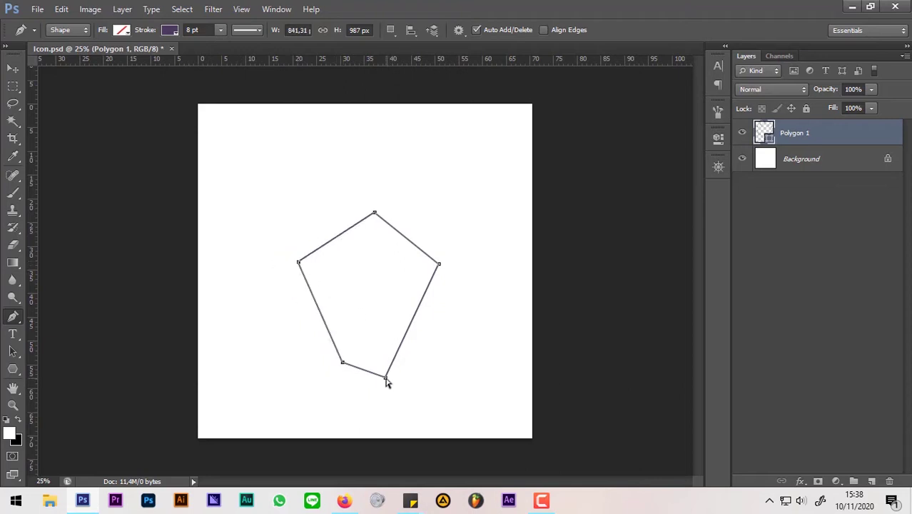
# - Lower the top corner, fine-tune the left and bottom corners, and zoom in
pyautogui.moveTo(385, 377); pyautogui.dragTo(398, 370)
pyautogui.moveTo(374, 217); pyautogui.dragTo(372, 231)
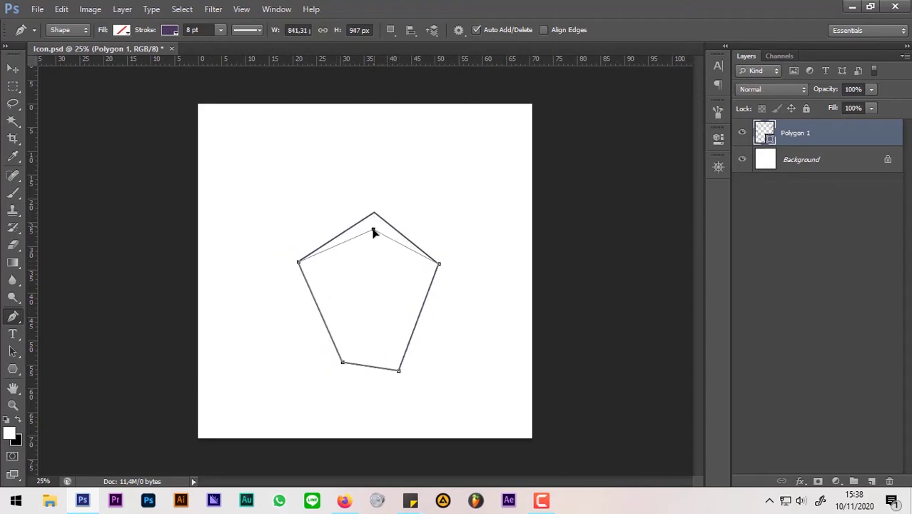
pyautogui.moveTo(299, 263); pyautogui.dragTo(306, 264)
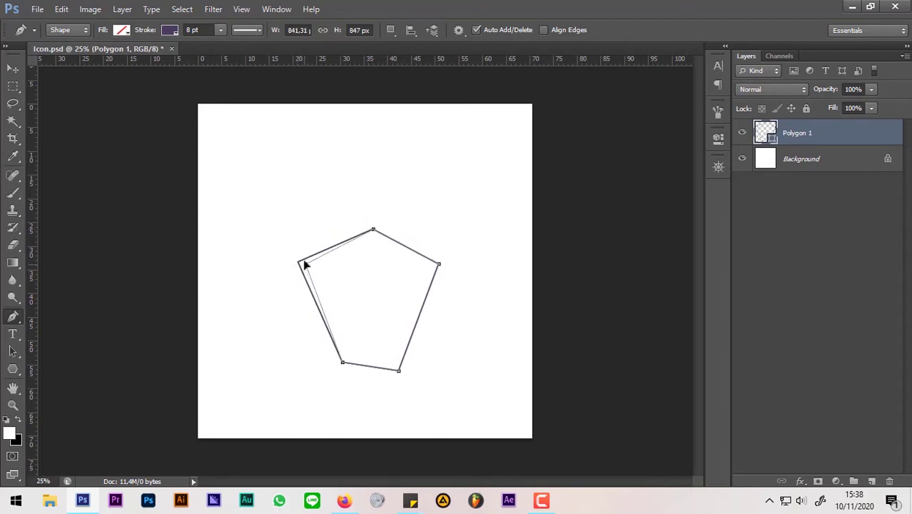
pyautogui.moveTo(343, 363); pyautogui.dragTo(347, 363)
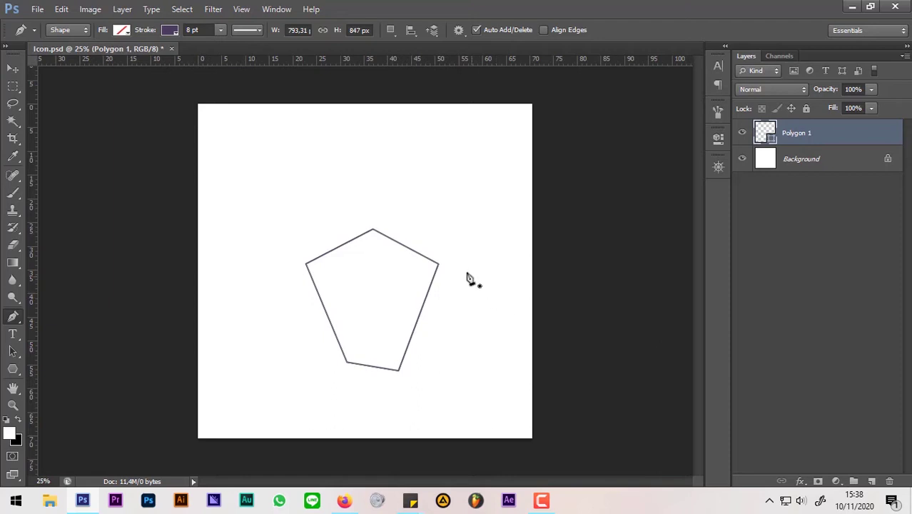
pyautogui.hotkey('ctrl', '+')
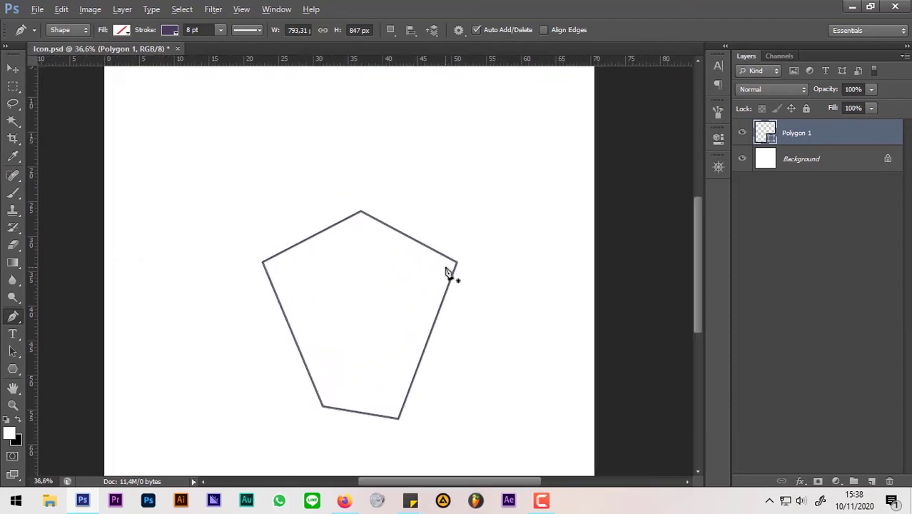
pyautogui.scroll(1, 463, 271)
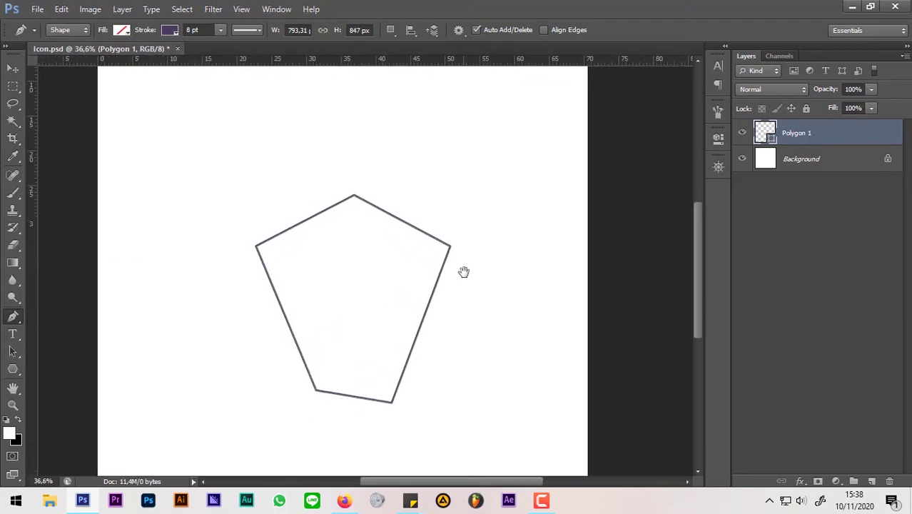
pyautogui.click(355, 196)
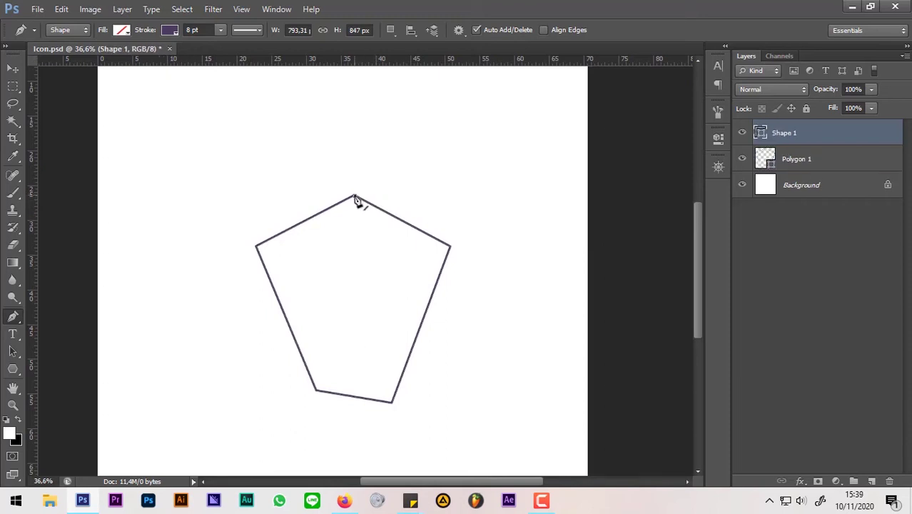
# - Draw the upper-right facet from the top corner to the pentagon's right corner
pyautogui.click(367, 154)
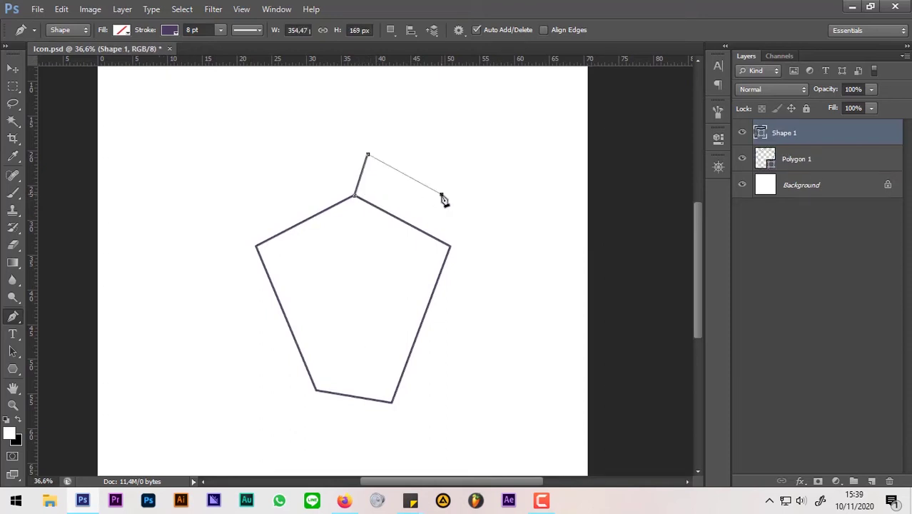
pyautogui.click(441, 194)
pyautogui.click(450, 246)
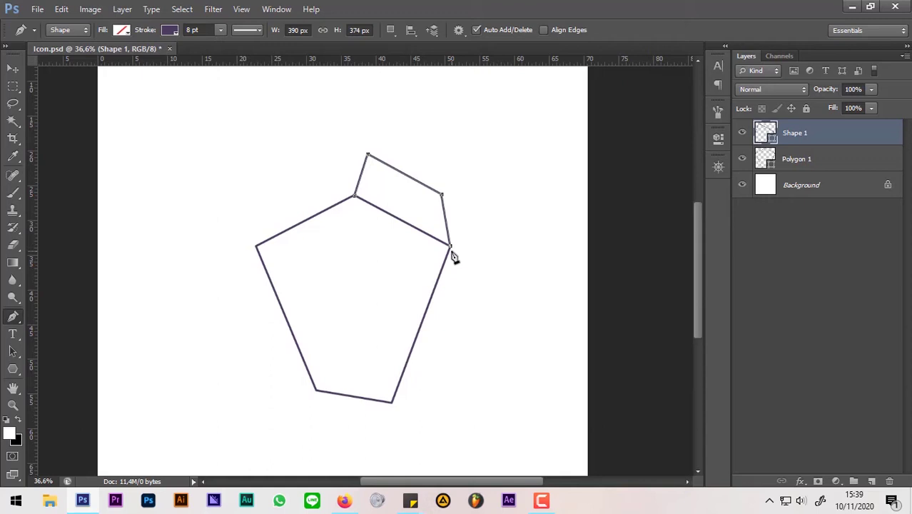
pyautogui.press('ctrl')
pyautogui.moveTo(437, 211); pyautogui.dragTo(438, 211)
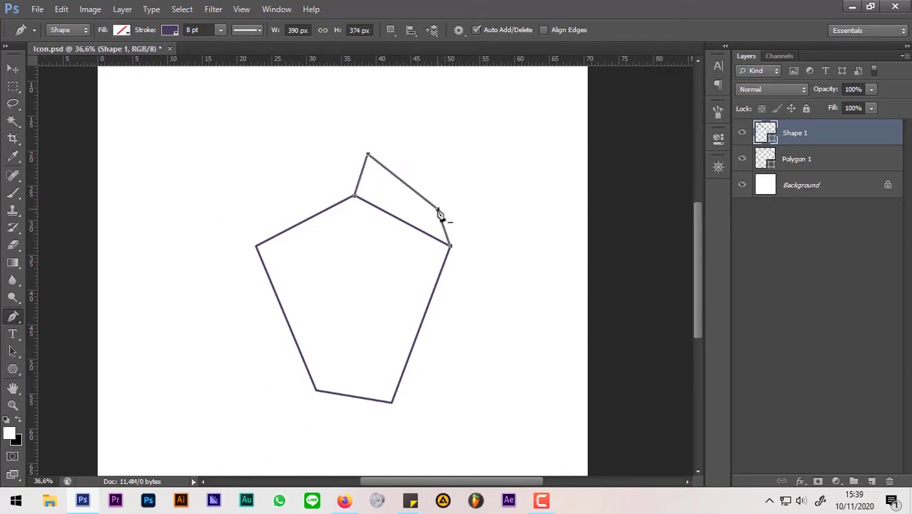
pyautogui.press('Escape')
# - Draw the upper-left facet from the top corner down to the left corner
pyautogui.click(355, 199)
pyautogui.click(265, 208)
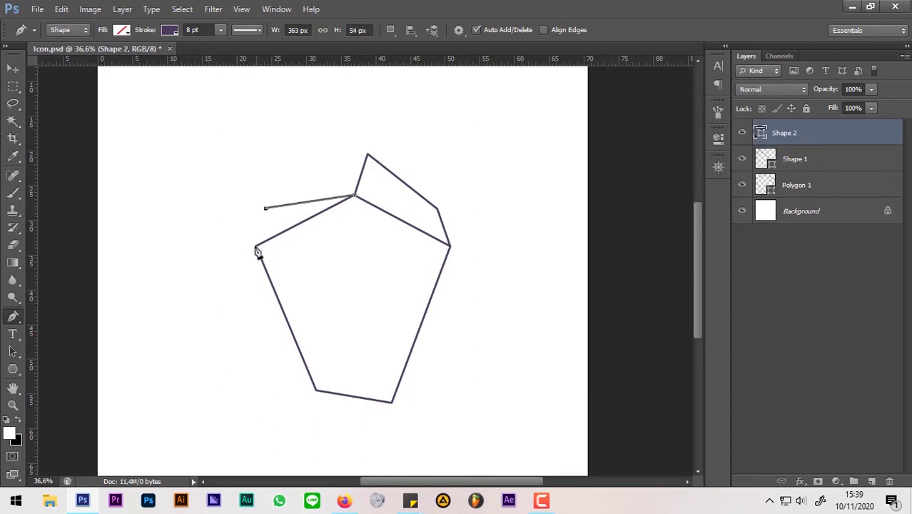
pyautogui.click(255, 246)
pyautogui.moveTo(265, 208); pyautogui.dragTo(275, 208)
pyautogui.moveTo(366, 155); pyautogui.dragTo(373, 170)
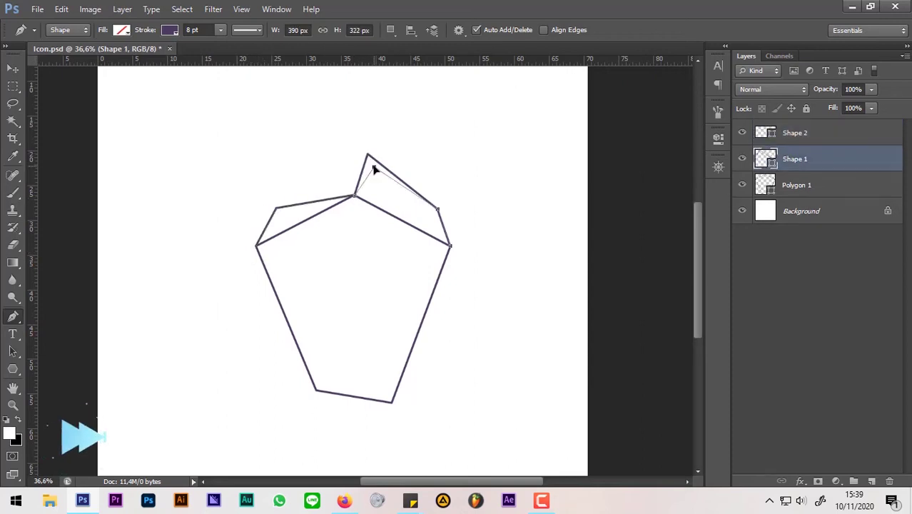
# - Draw the top facet through a new peak point above the apex
pyautogui.click(374, 171)
pyautogui.click(371, 145)
pyautogui.click(275, 207)
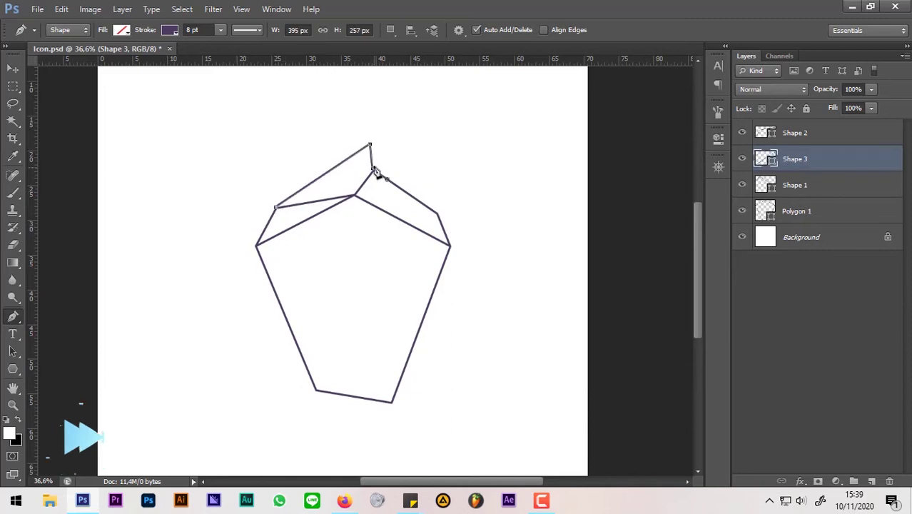
pyautogui.hotkey('ctrl', '+')
pyautogui.scroll(-3, 289, 253)
# - Add facets along the upper-right edge and at the right corner
pyautogui.click(323, 149)
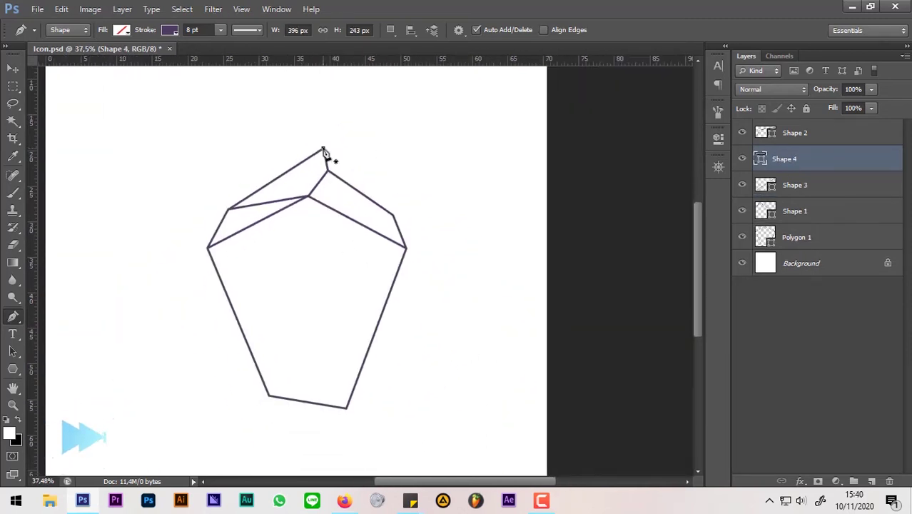
pyautogui.click(405, 206)
pyautogui.click(426, 236)
pyautogui.click(405, 247)
pyautogui.click(392, 214)
pyautogui.click(410, 213)
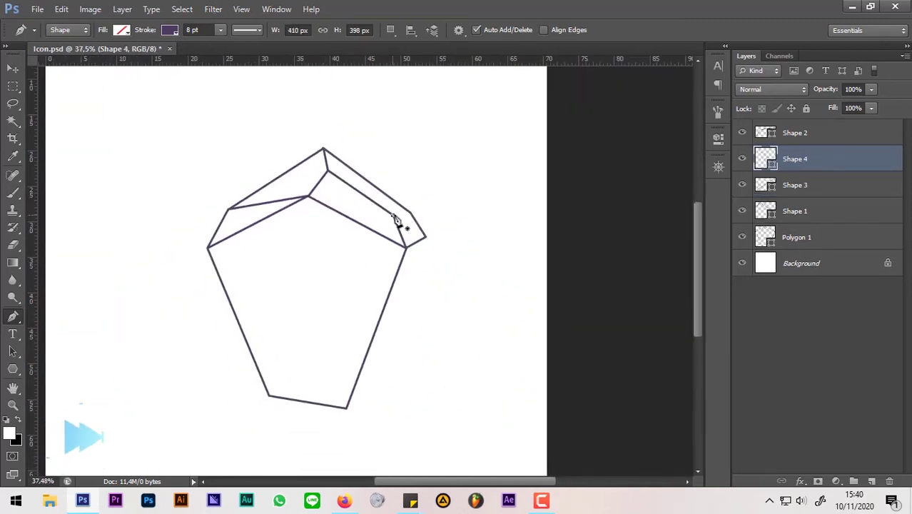
# - Add a thin facet along the right edge and one below the bottom corner
pyautogui.click(380, 383)
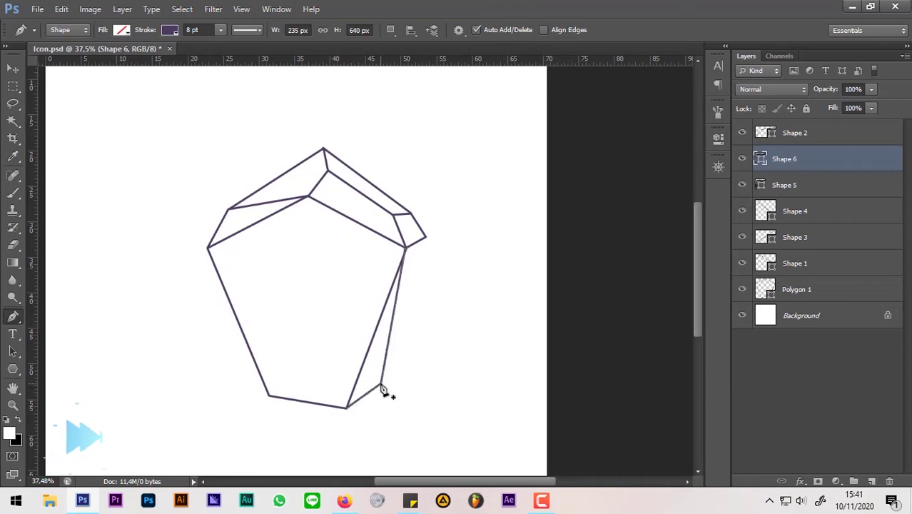
pyautogui.click(399, 382)
pyautogui.click(426, 236)
pyautogui.moveTo(399, 382); pyautogui.dragTo(391, 383)
pyautogui.click(346, 408)
pyautogui.click(345, 431)
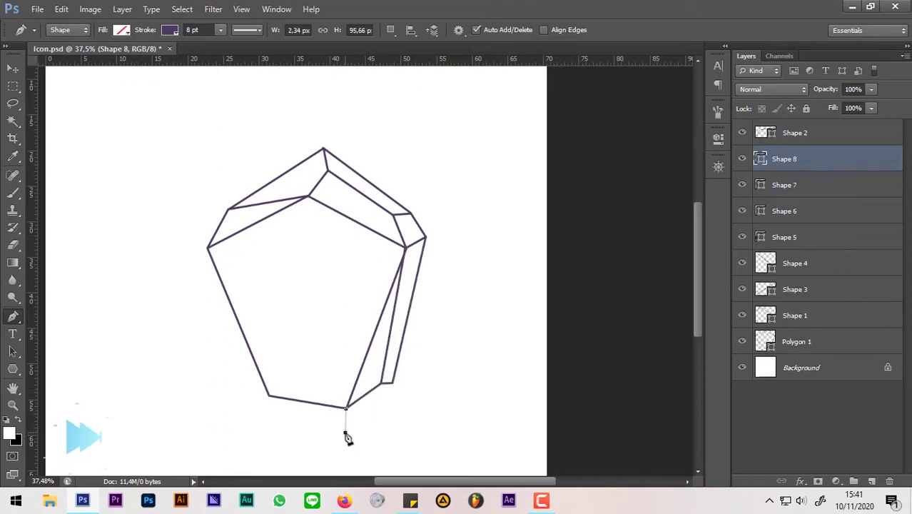
pyautogui.click(392, 383)
# - Draw the facets along the bottom-left edge and nudge their outline
pyautogui.click(394, 392)
pyautogui.click(318, 382)
pyautogui.click(306, 391)
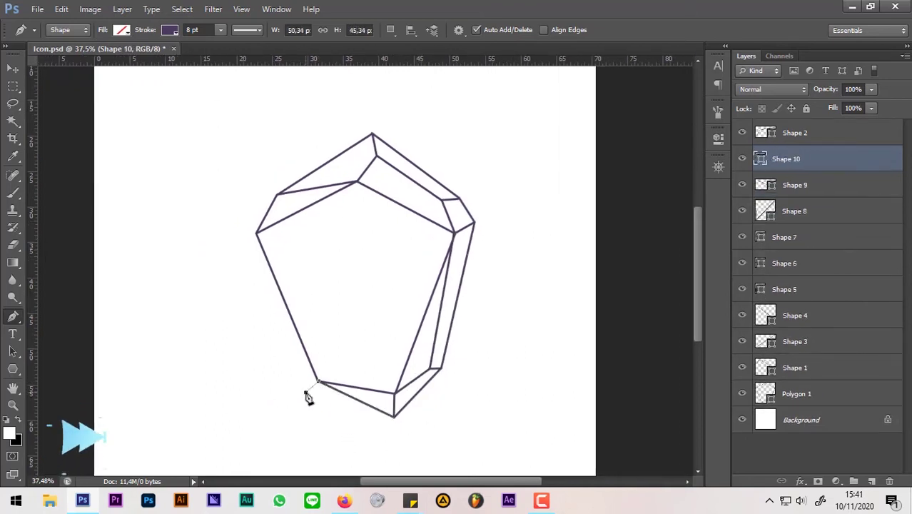
pyautogui.click(393, 415)
pyautogui.keyDown('ctrl'); pyautogui.click(396, 416); pyautogui.keyUp('ctrl')
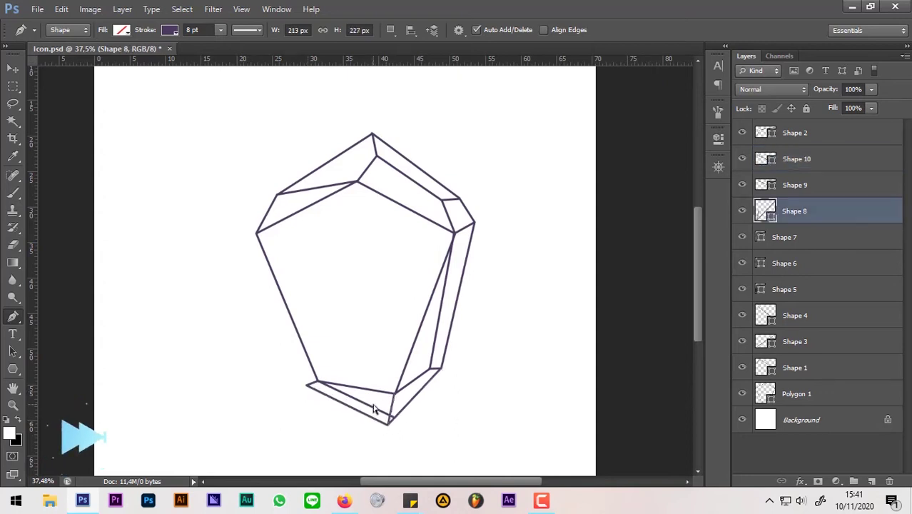
pyautogui.keyDown('ctrl'); pyautogui.click(386, 426); pyautogui.keyUp('ctrl')
# - Refine several facet shapes and add a facet line along the left edge
pyautogui.keyDown('ctrl'); pyautogui.click(403, 358); pyautogui.keyUp('ctrl')
pyautogui.keyDown('ctrl'); pyautogui.click(391, 359); pyautogui.keyUp('ctrl')
pyautogui.keyDown('ctrl'); pyautogui.click(476, 228); pyautogui.keyUp('ctrl')
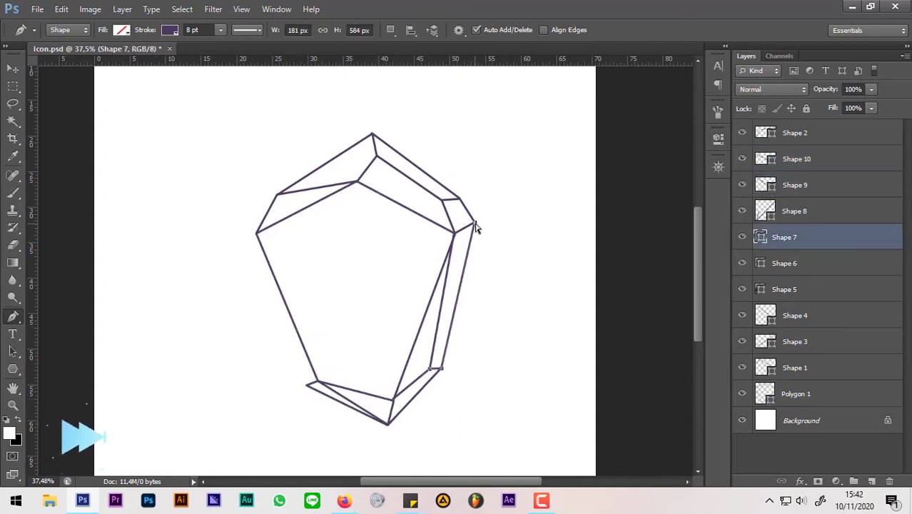
pyautogui.keyDown('ctrl'); pyautogui.click(479, 226); pyautogui.keyUp('ctrl')
pyautogui.click(258, 234)
pyautogui.click(303, 389)
pyautogui.keyDown('ctrl'); pyautogui.click(305, 387); pyautogui.keyUp('ctrl')
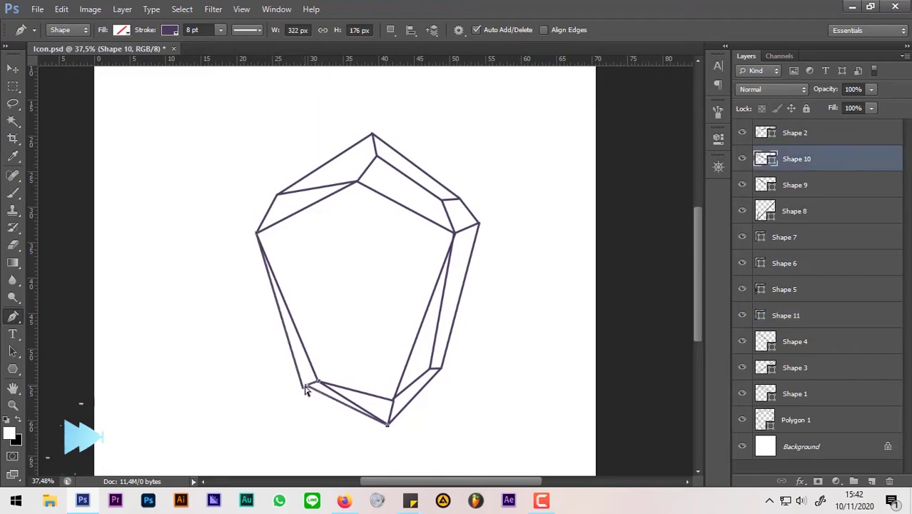
pyautogui.keyDown('ctrl'); pyautogui.click(349, 187); pyautogui.keyUp('ctrl')
# - Snap the upper-left facet's inner point to the corner and view the whole crystal
pyautogui.scroll(2, 349, 187)
pyautogui.scroll(4, 331, 178)
pyautogui.keyDown('ctrl'); pyautogui.click(423, 203); pyautogui.keyUp('ctrl')
pyautogui.moveTo(423, 204); pyautogui.dragTo(407, 215)
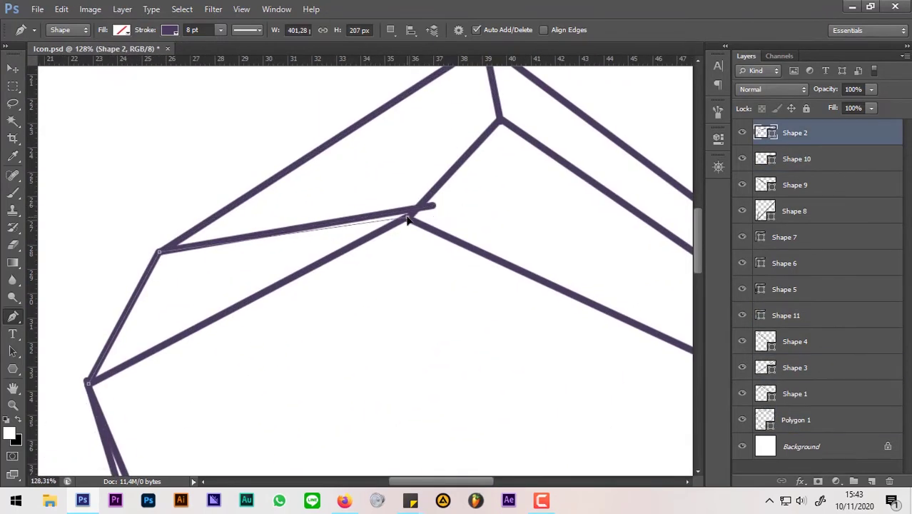
pyautogui.scroll(-4, 409, 222)
pyautogui.scroll(-1, 412, 227)
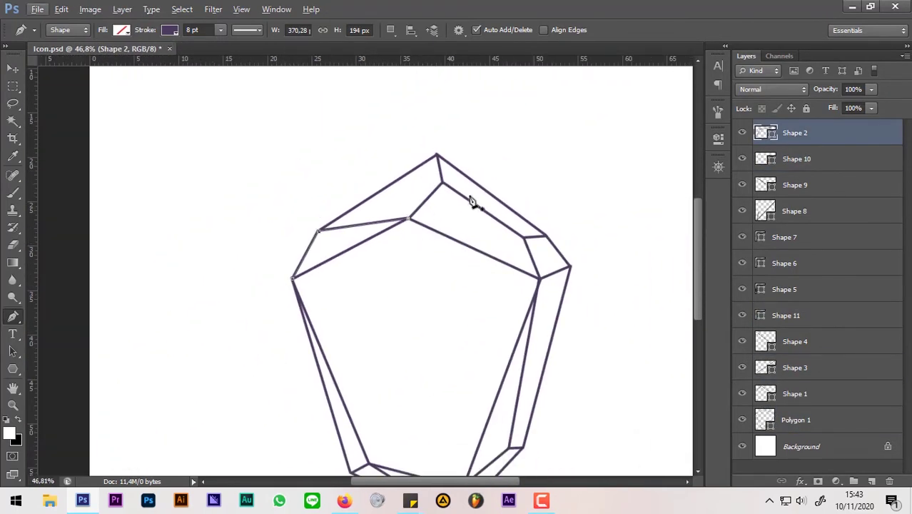
pyautogui.moveTo(545, 289); pyautogui.dragTo(531, 230)
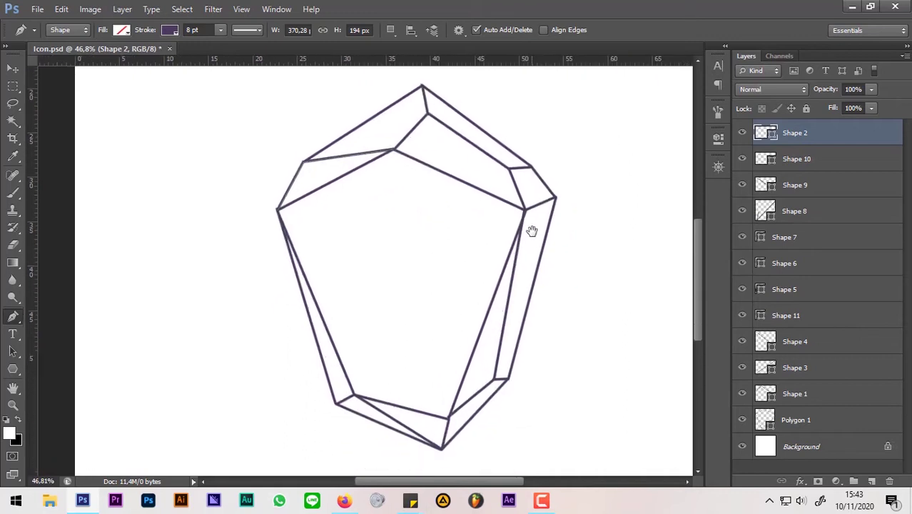
pyautogui.scroll(-1, 533, 241)
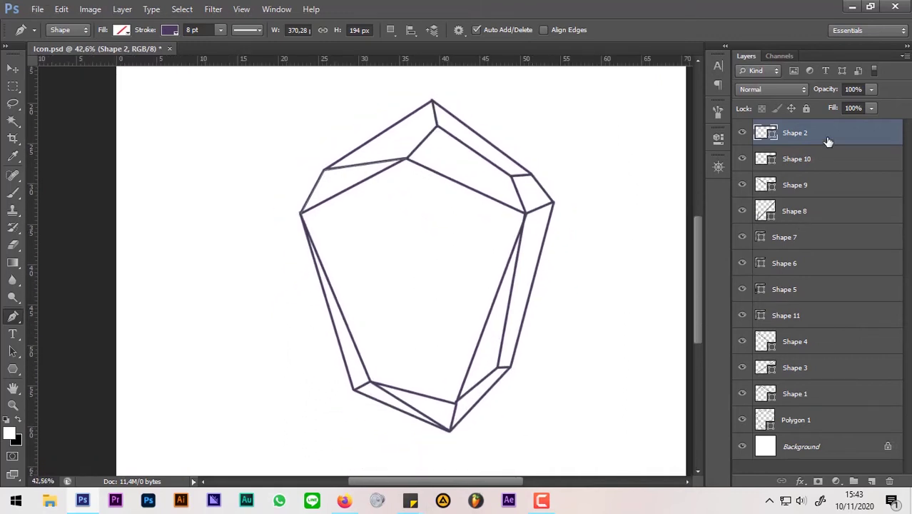
# - Group all the crystal's shape layers and rename the group Line
pyautogui.press('shift')
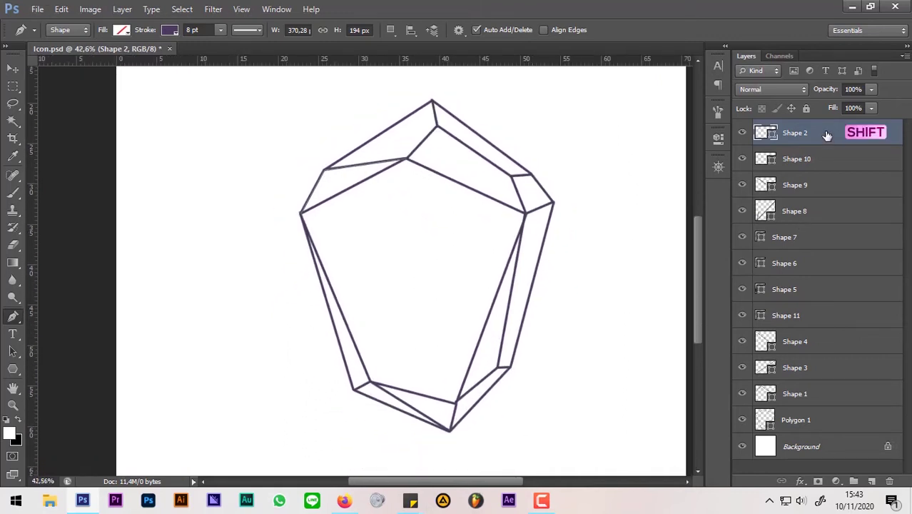
pyautogui.keyDown('shift'); pyautogui.click(822, 421); pyautogui.keyUp('shift')
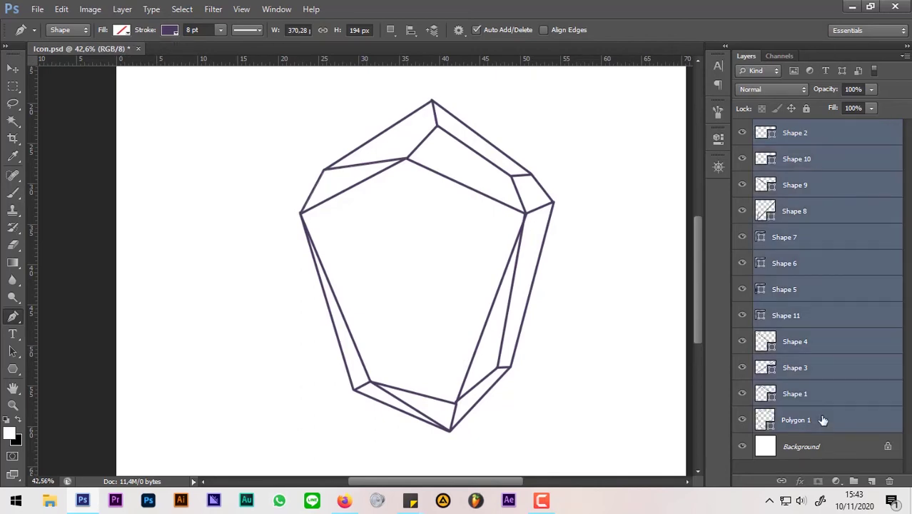
pyautogui.moveTo(825, 416); pyautogui.dragTo(859, 483)
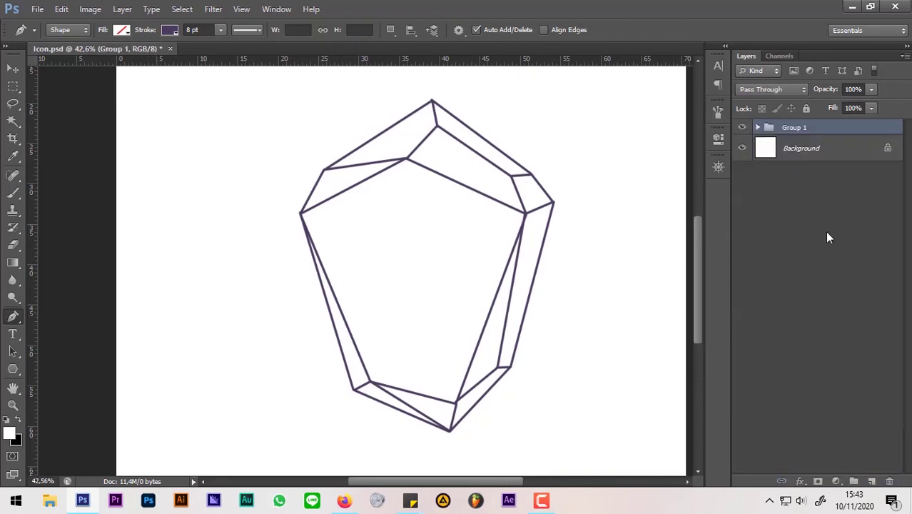
pyautogui.doubleClick(792, 127)
pyautogui.write('Line')
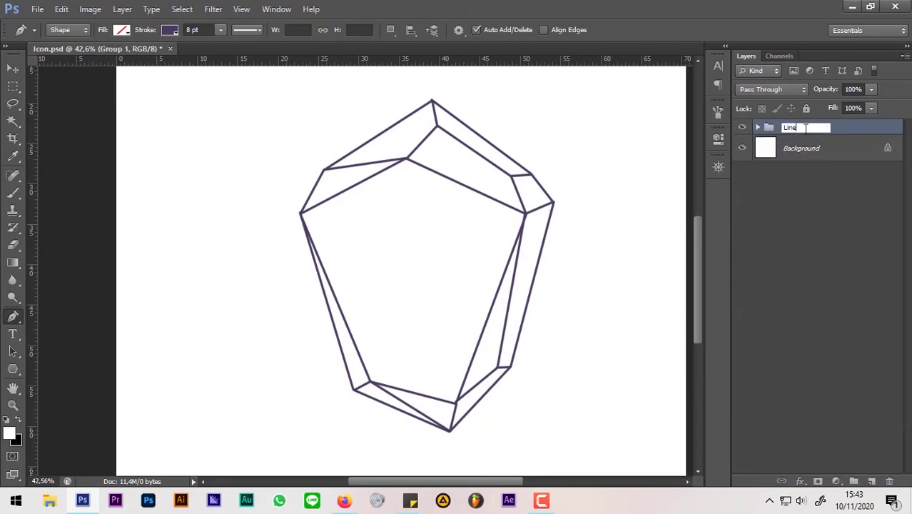
pyautogui.press('Return')
pyautogui.scroll(-2, 553, 193)
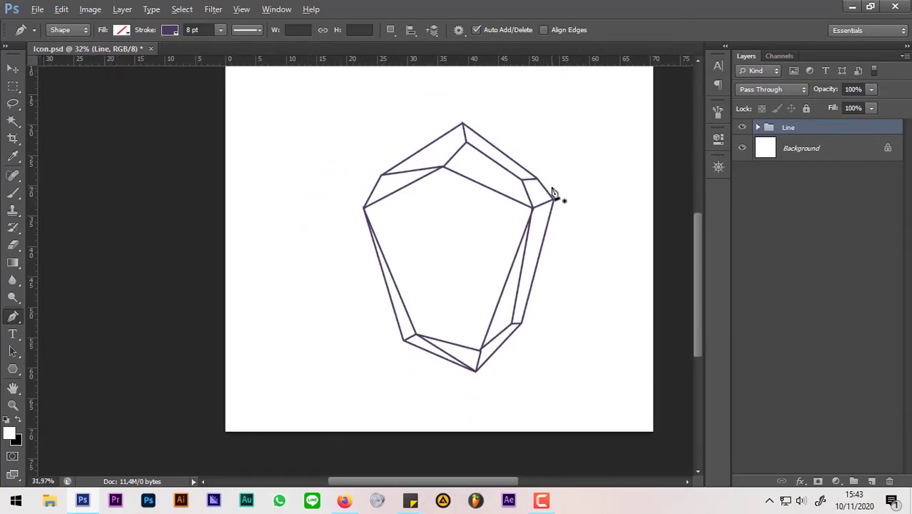
pyautogui.click(344, 500)
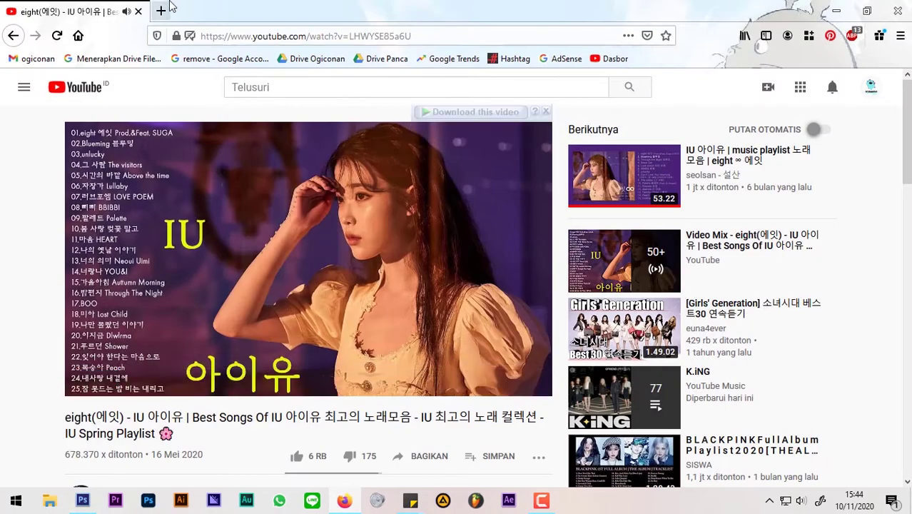
pyautogui.click(170, 6)
pyautogui.write('in')
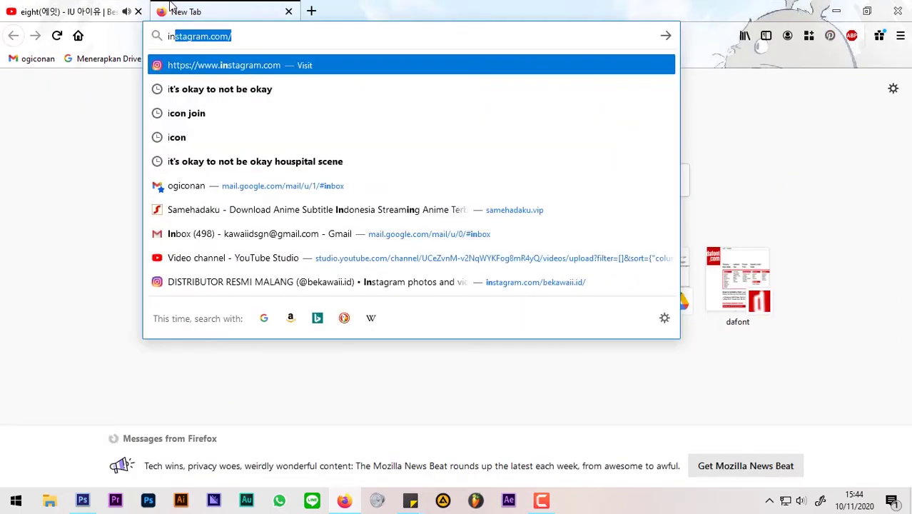
pyautogui.write('stagr')
pyautogui.press('BackSpace')
pyautogui.write('gram')
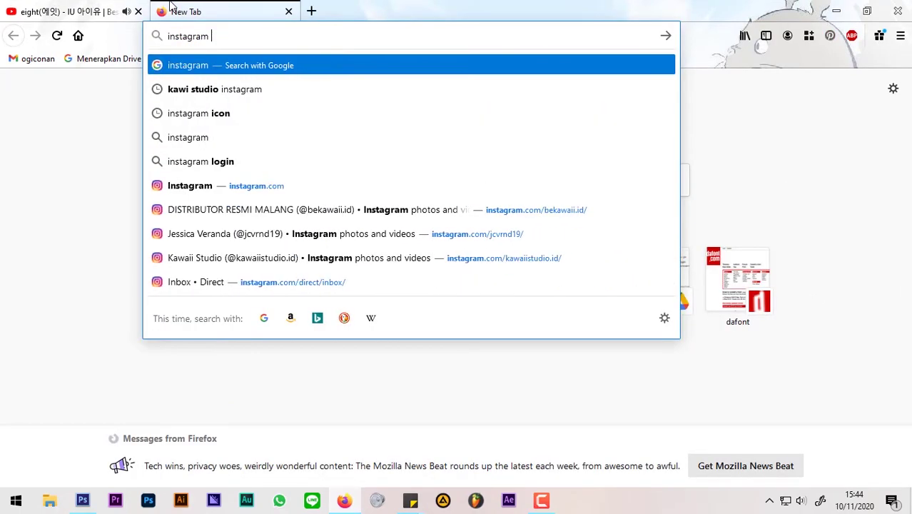
pyautogui.write(' icon')
pyautogui.press('Return')
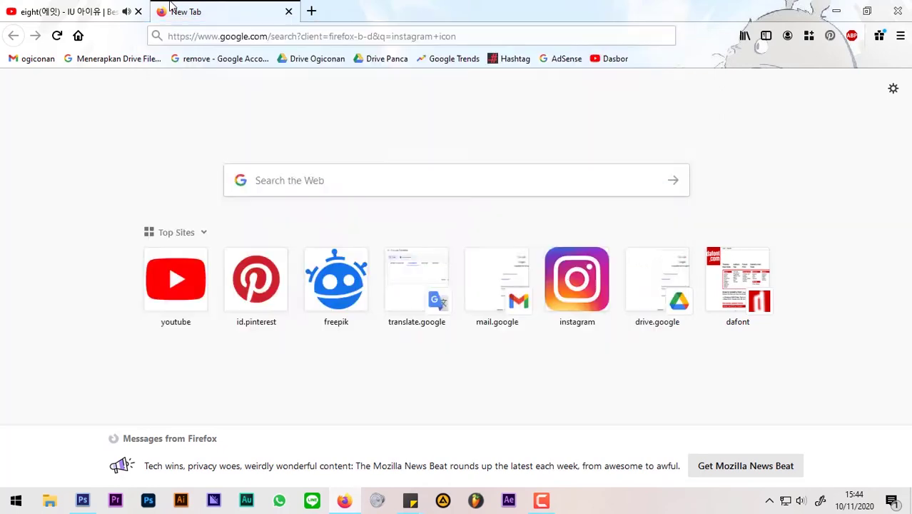
pyautogui.click(176, 129)
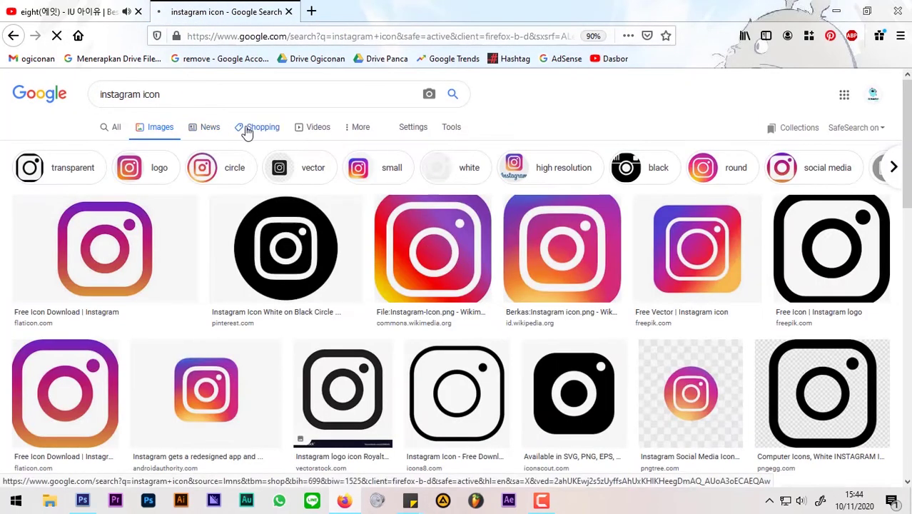
pyautogui.click(525, 258)
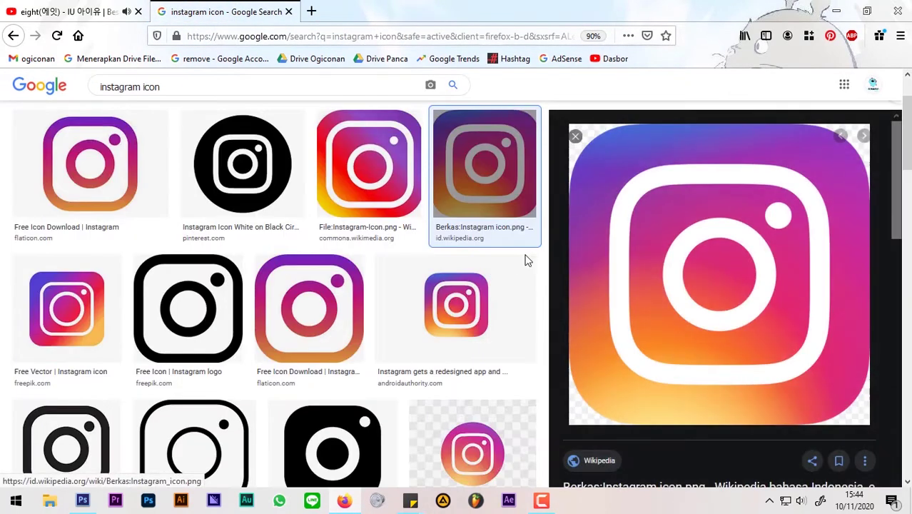
pyautogui.moveTo(718, 275)
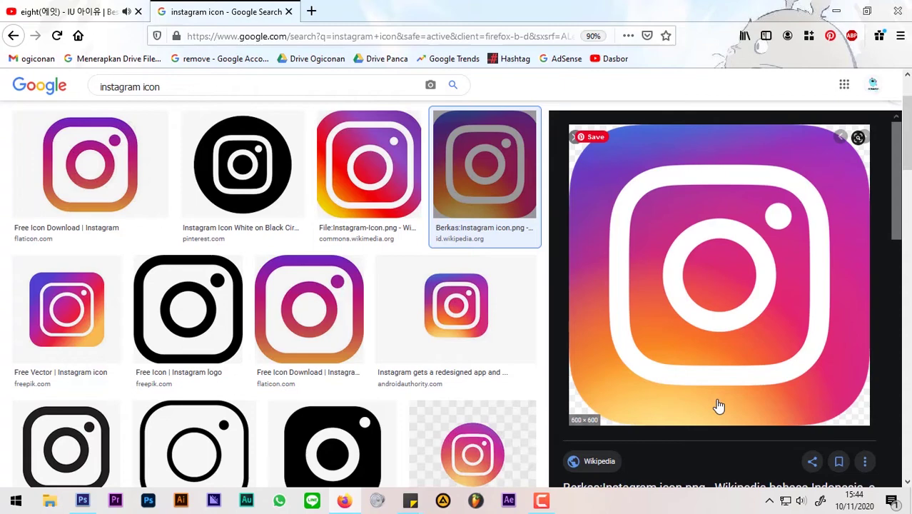
pyautogui.hotkey('alt', 'Tab')
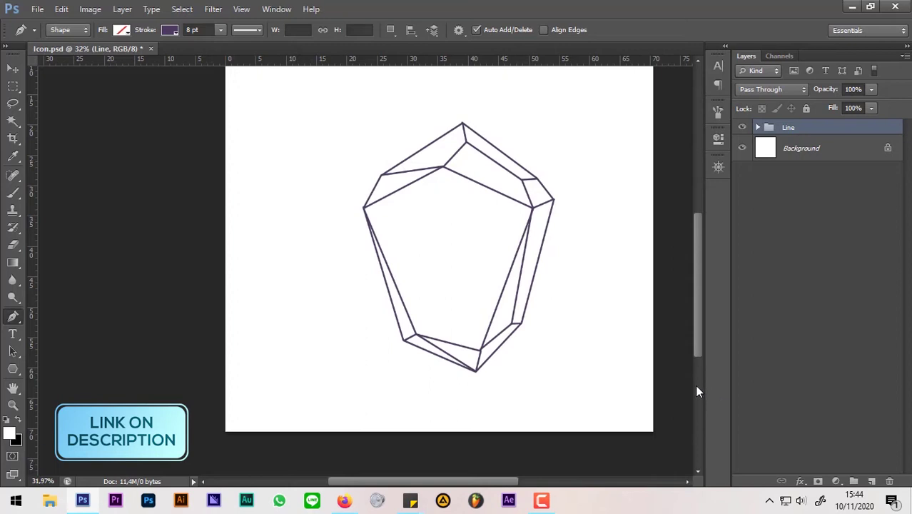
# - Set the Polygon tool to no stroke and a light purple e3cfff fill
pyautogui.click(12, 368)
pyautogui.click(170, 31)
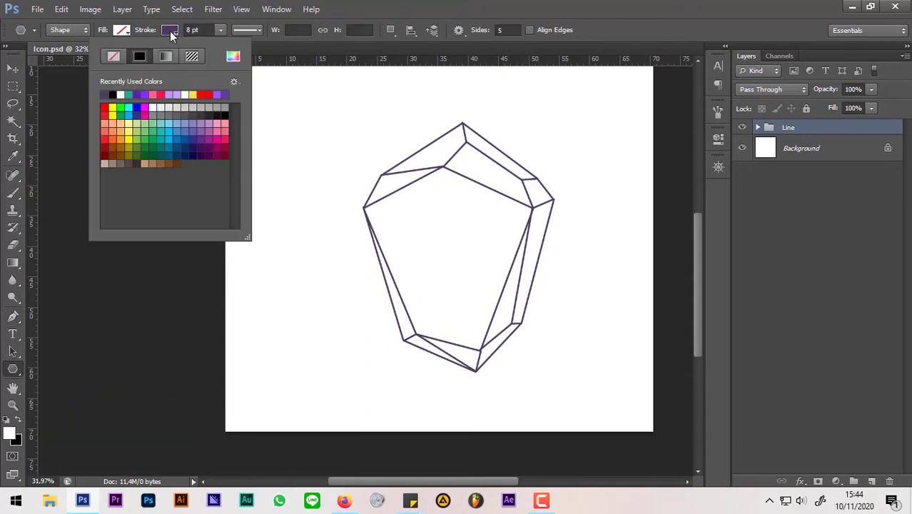
pyautogui.click(118, 57)
pyautogui.click(126, 33)
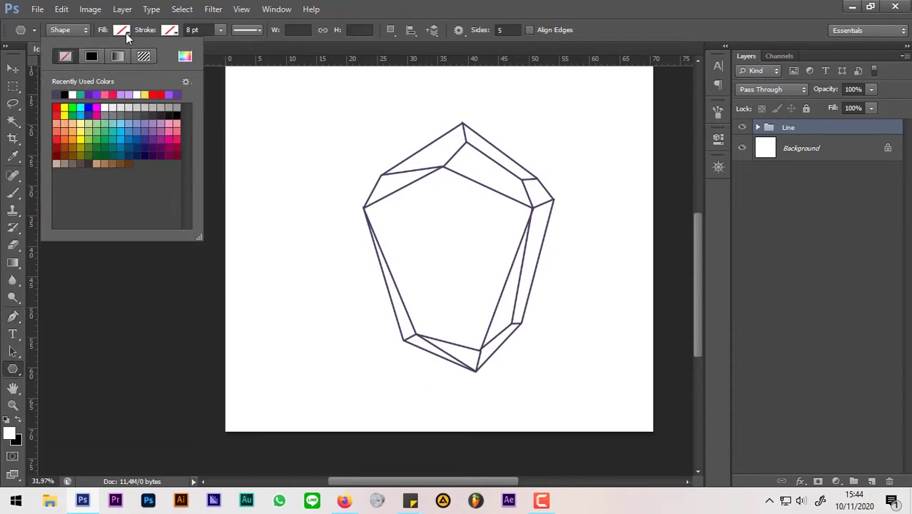
pyautogui.click(187, 58)
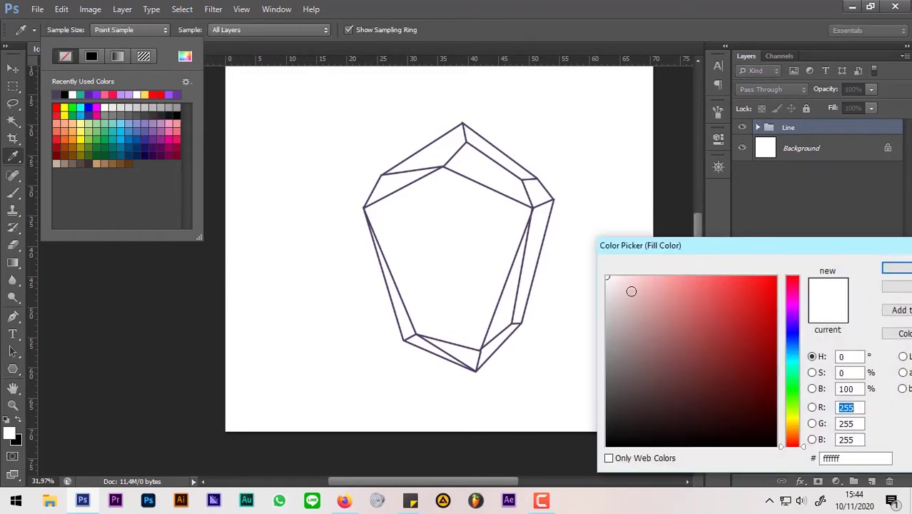
pyautogui.click(638, 276)
pyautogui.moveTo(792, 315); pyautogui.dragTo(803, 329)
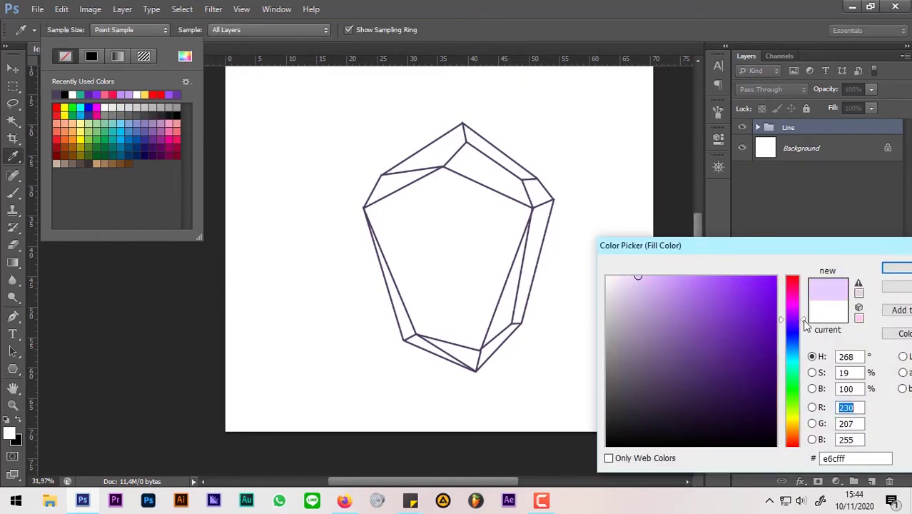
pyautogui.click(646, 275)
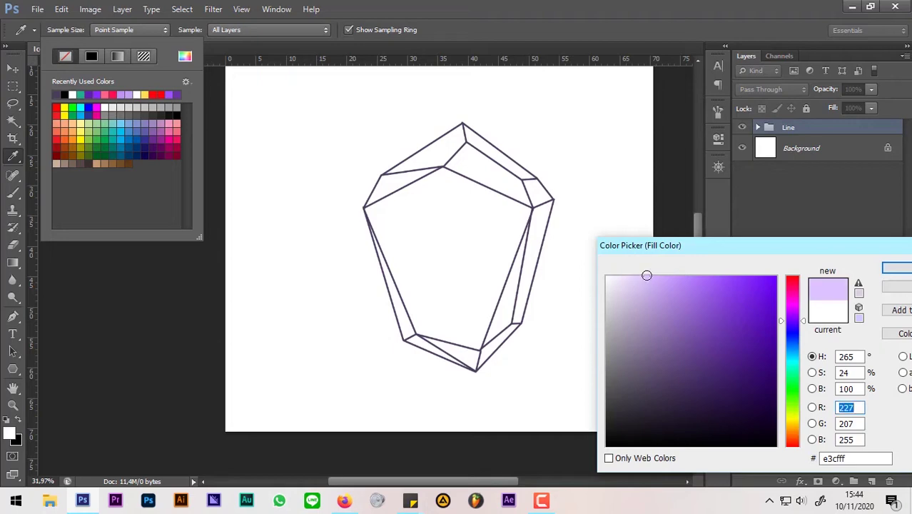
pyautogui.click(888, 269)
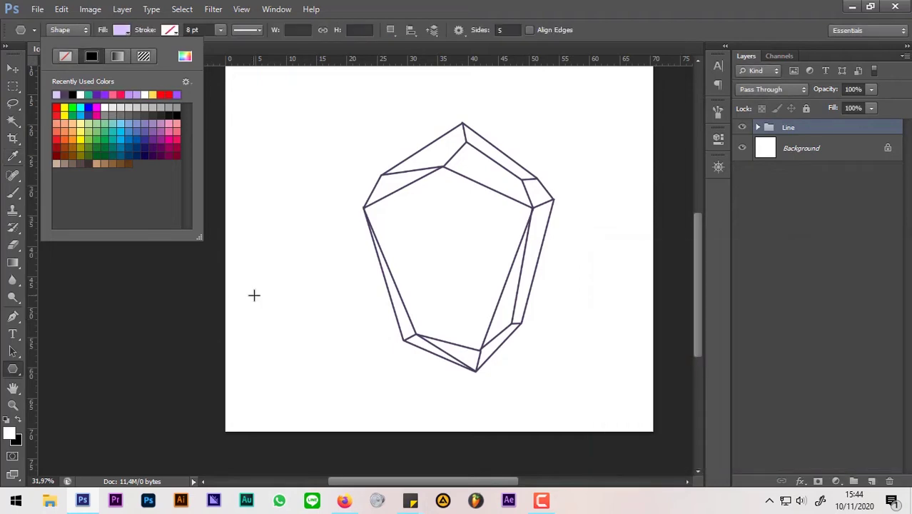
# - Draw a 6-sided hexagon at the lower left, shrink and rotate it, then duplicate its layer
pyautogui.click(483, 30)
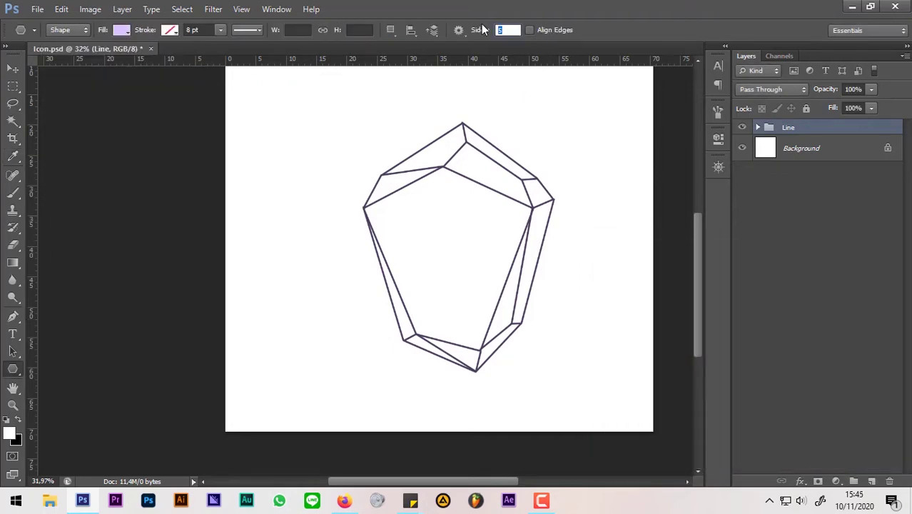
pyautogui.write('6')
pyautogui.press('Return')
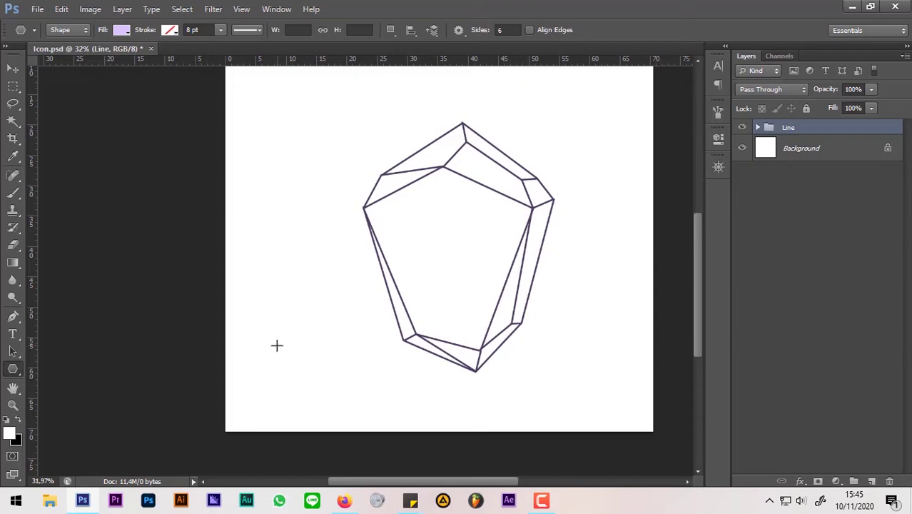
pyautogui.moveTo(276, 345)
pyautogui.mouseDown()
pyautogui.moveTo(295, 360)
pyautogui.moveTo(319, 284)
pyautogui.mouseUp()
pyautogui.hotkey('ctrl', 't')
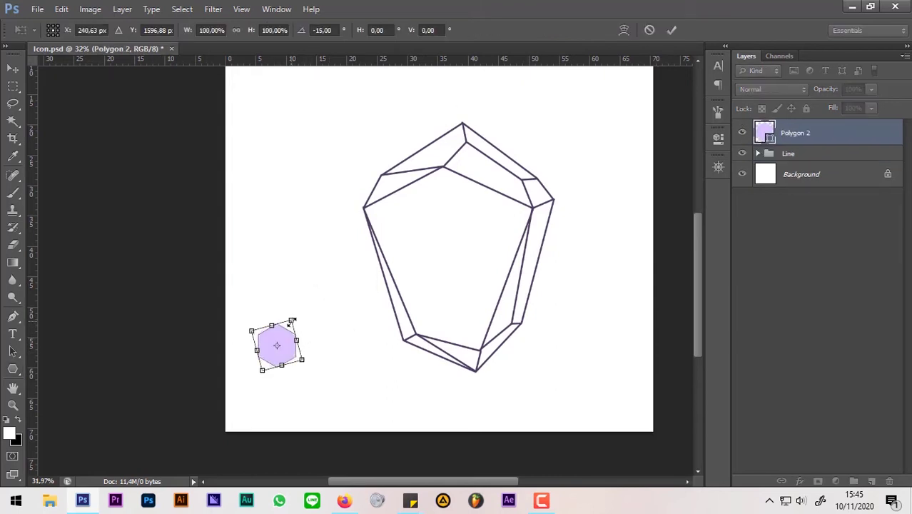
pyautogui.moveTo(292, 321); pyautogui.dragTo(286, 341)
pyautogui.press('Return')
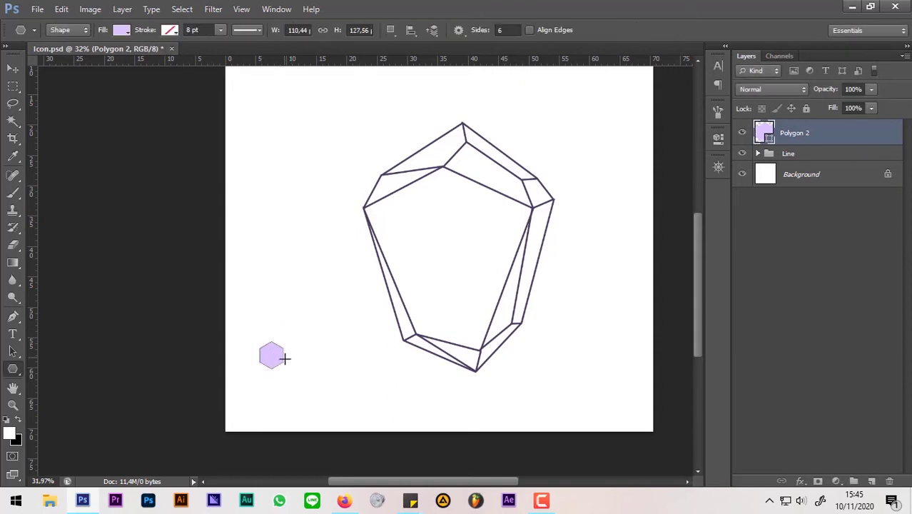
pyautogui.moveTo(827, 137); pyautogui.dragTo(874, 481)
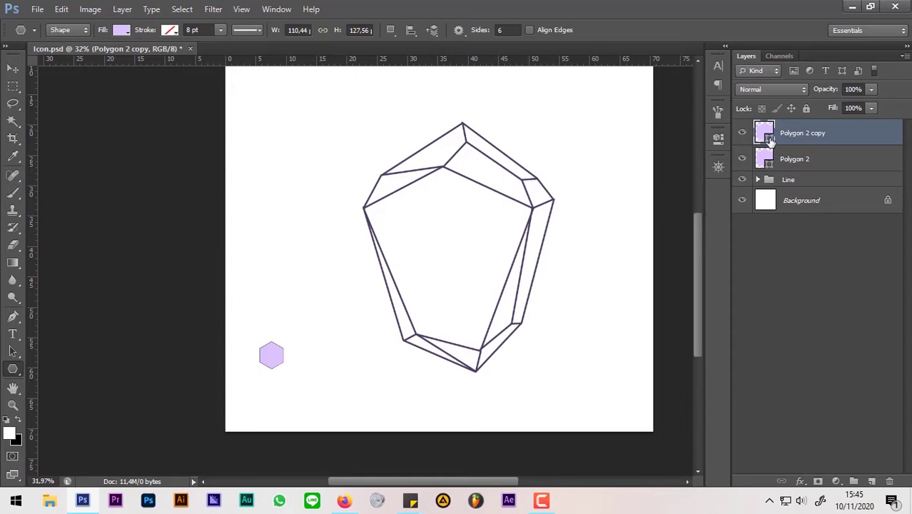
# - Recolour the copied hexagon a deeper purple and slide it beside the original
pyautogui.doubleClick(769, 139)
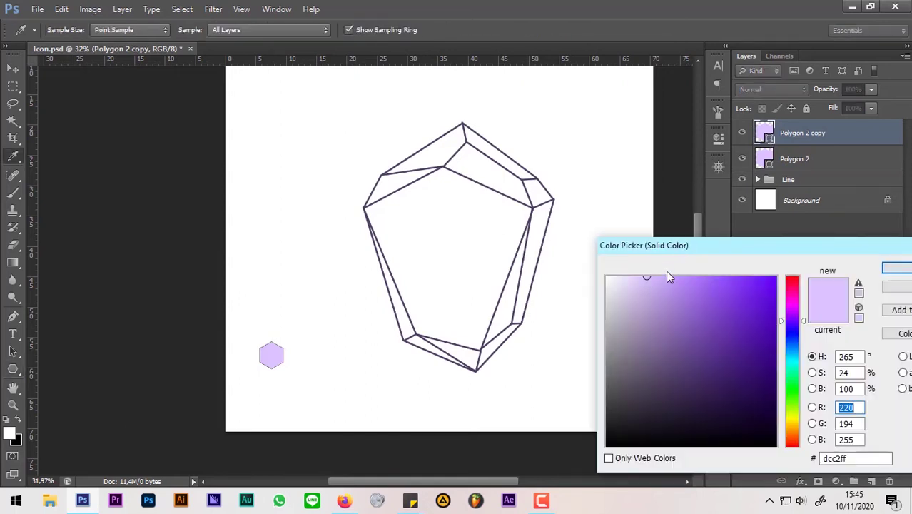
pyautogui.moveTo(667, 274); pyautogui.dragTo(664, 276)
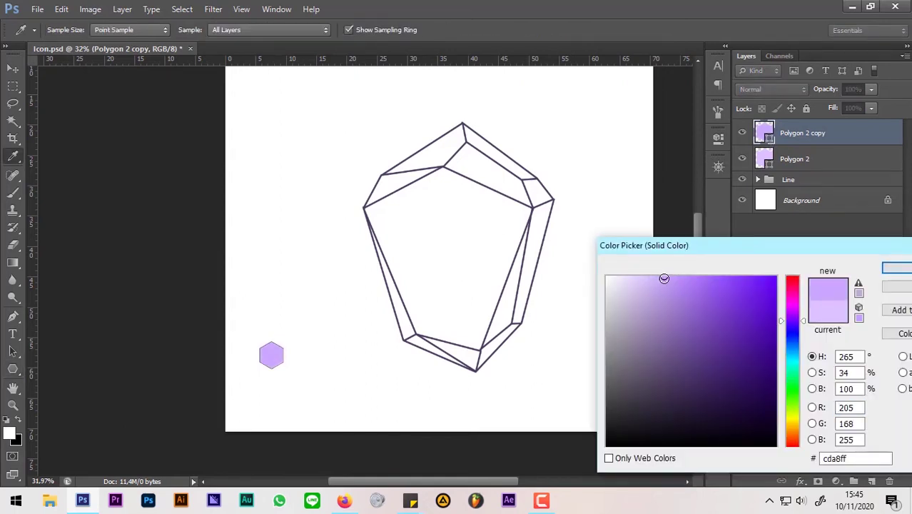
pyautogui.click(896, 268)
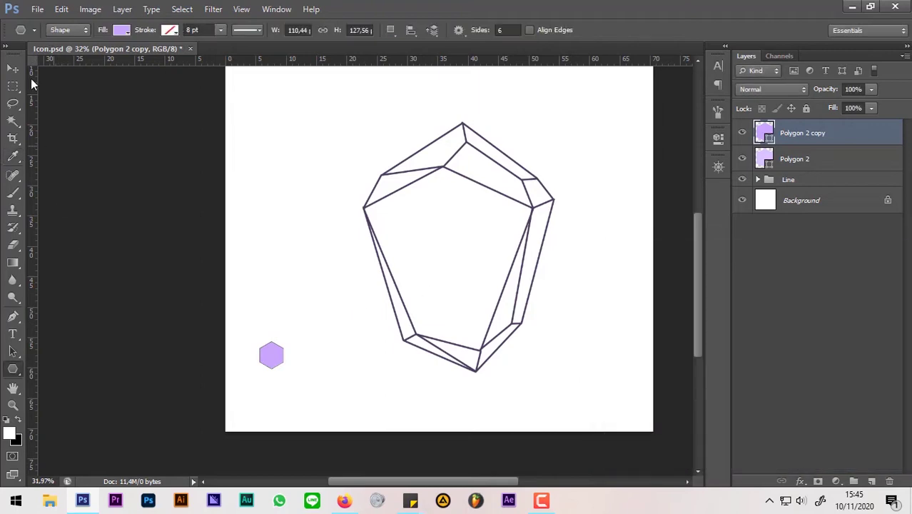
pyautogui.press('v')
pyautogui.moveTo(282, 359); pyautogui.dragTo(306, 358)
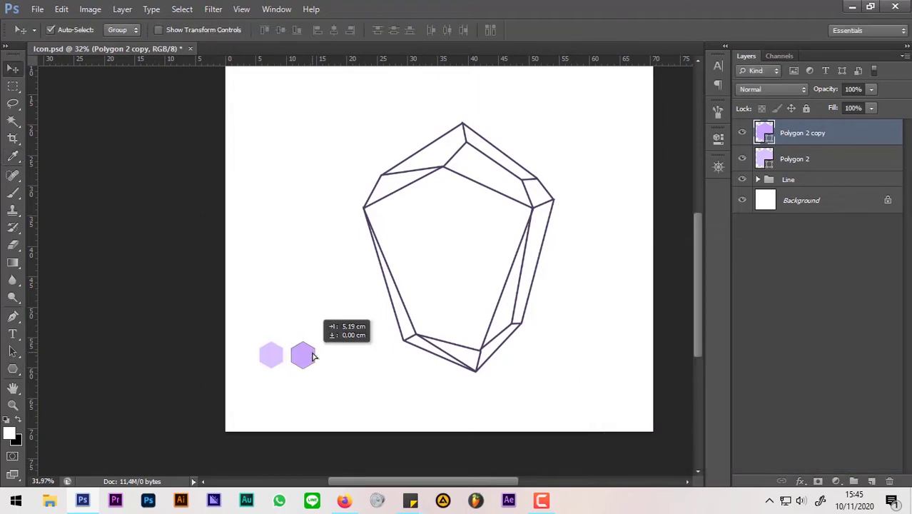
# - Add another darker purple hexagon copy and place copies at both row ends
pyautogui.moveTo(822, 137); pyautogui.dragTo(871, 480)
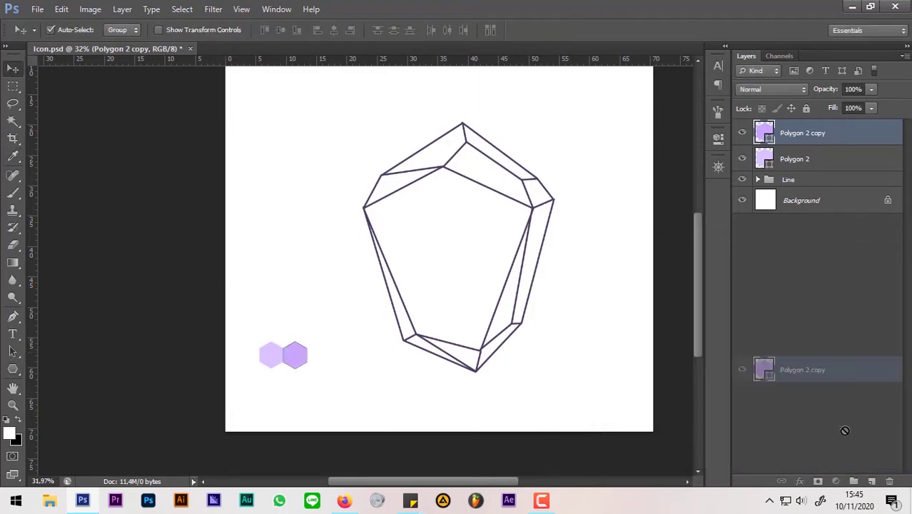
pyautogui.doubleClick(764, 133)
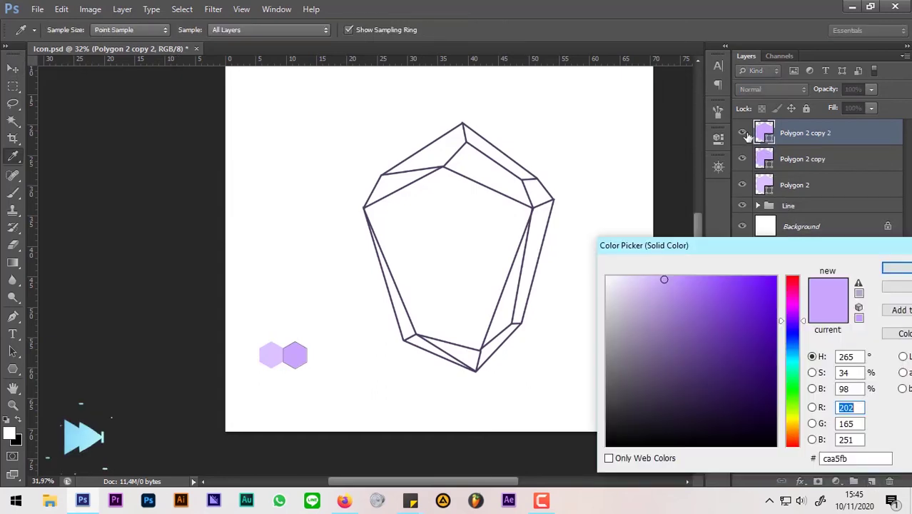
pyautogui.click(891, 266)
pyautogui.moveTo(295, 355); pyautogui.dragTo(319, 355)
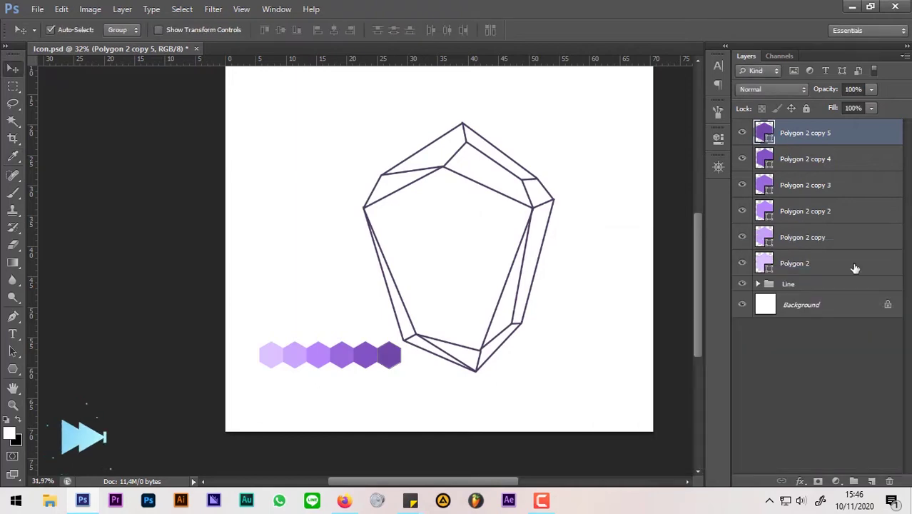
pyautogui.moveTo(288, 350); pyautogui.dragTo(249, 355)
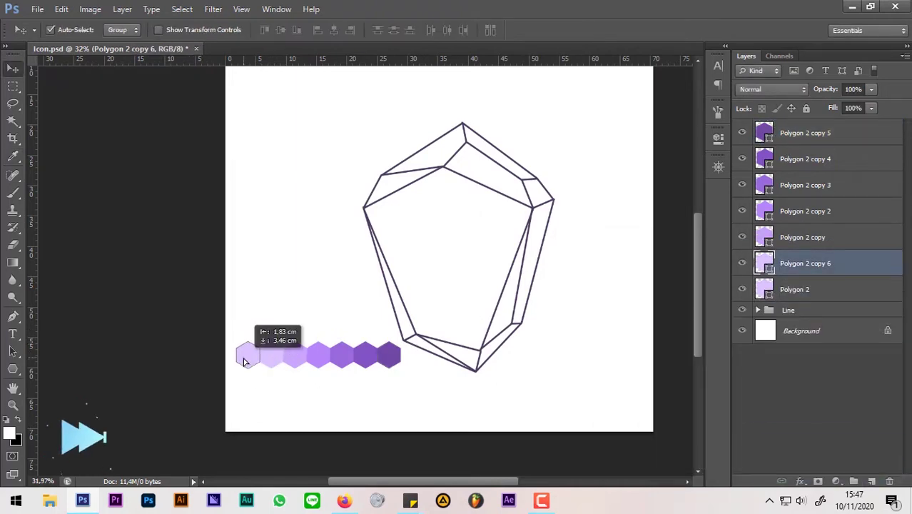
# - Move the palest swatch layer below Polygon 2 in the layer stack
pyautogui.doubleClick(764, 263)
pyautogui.click(907, 284)
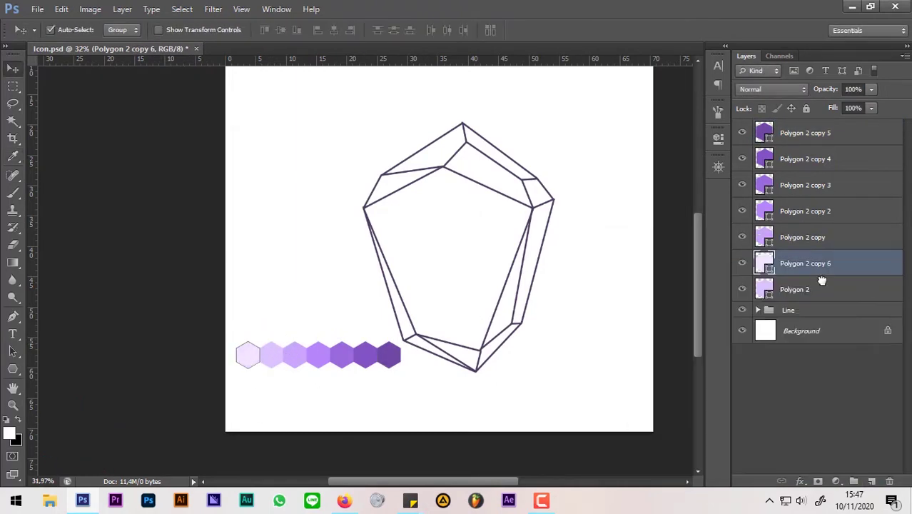
pyautogui.moveTo(788, 277); pyautogui.dragTo(788, 299)
pyautogui.click(824, 331)
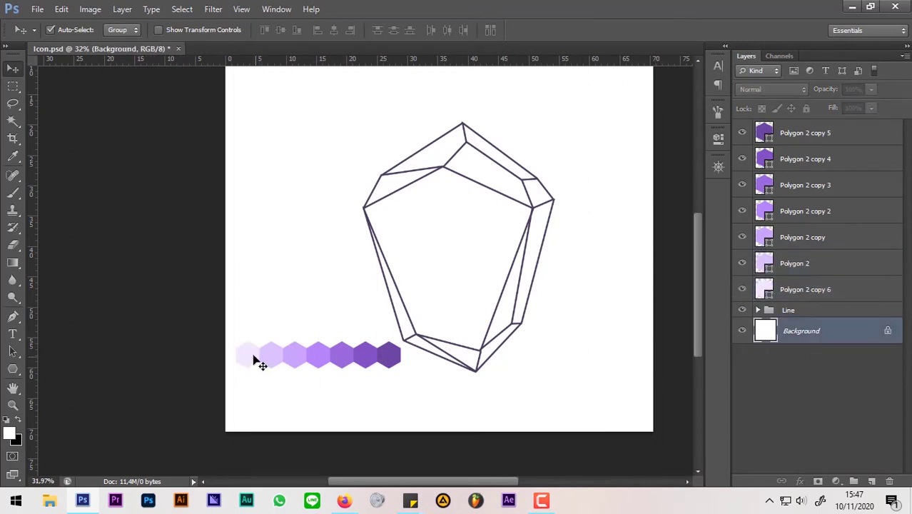
# - Group the seven Polygon swatch layers into a group named 'Palette'
pyautogui.click(815, 290)
pyautogui.keyDown('shift'); pyautogui.click(785, 132); pyautogui.keyUp('shift')
pyautogui.moveTo(777, 232); pyautogui.dragTo(854, 481)
pyautogui.doubleClick(792, 128)
pyautogui.write('Palette')
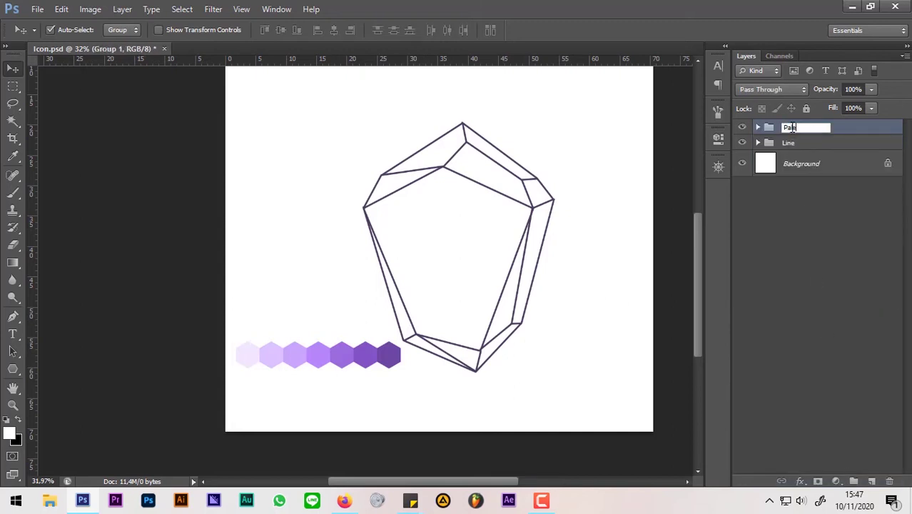
# - Place the Palette group below Line and shift the swatch row lower
pyautogui.click(806, 110)
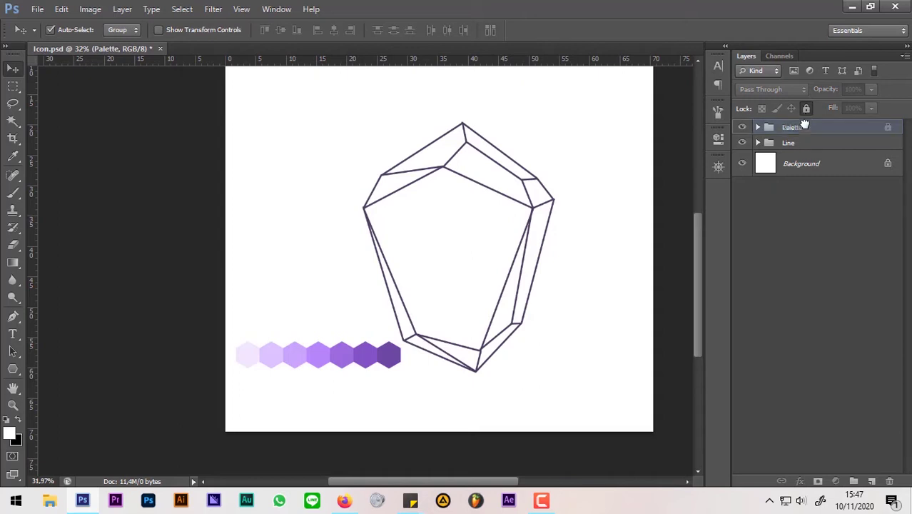
pyautogui.moveTo(806, 127); pyautogui.dragTo(876, 150)
pyautogui.click(806, 109)
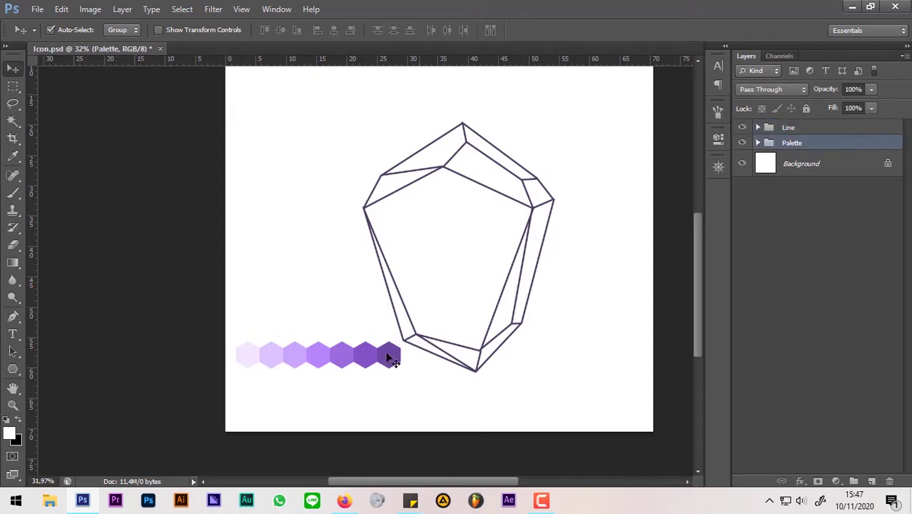
pyautogui.moveTo(388, 356); pyautogui.dragTo(385, 411)
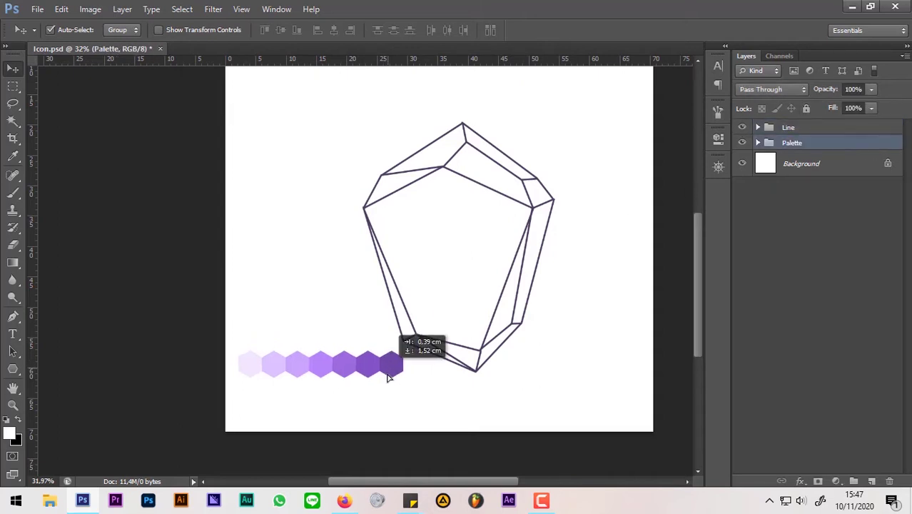
# - Lock All on Palette, then create an empty Layer 1 between Line and Palette
pyautogui.click(805, 110)
pyautogui.click(360, 411)
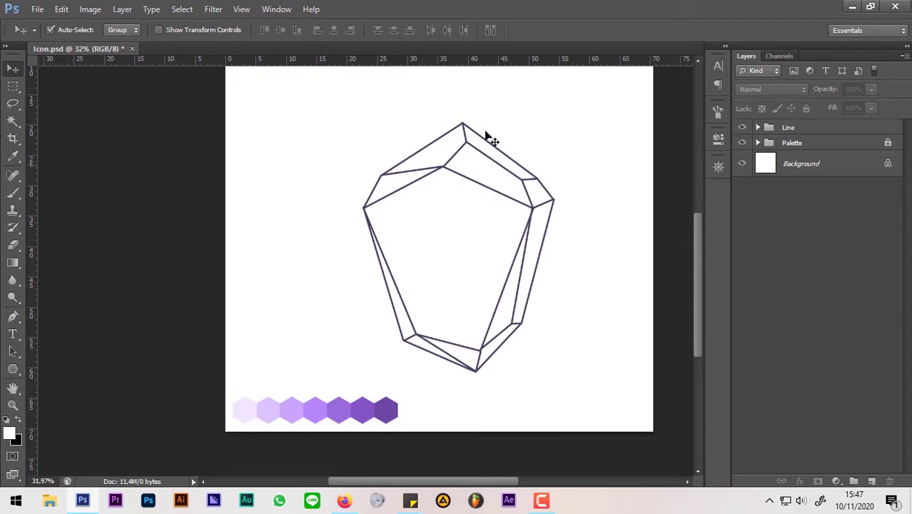
pyautogui.click(830, 146)
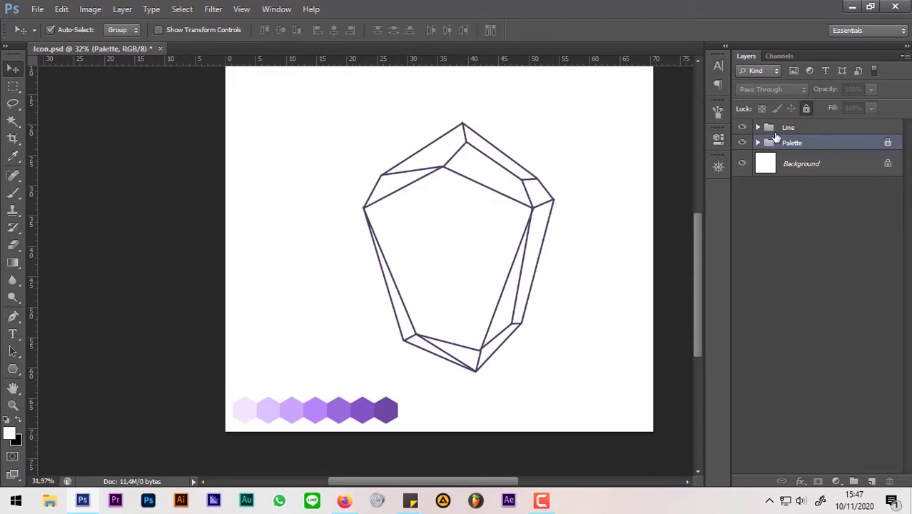
pyautogui.click(872, 481)
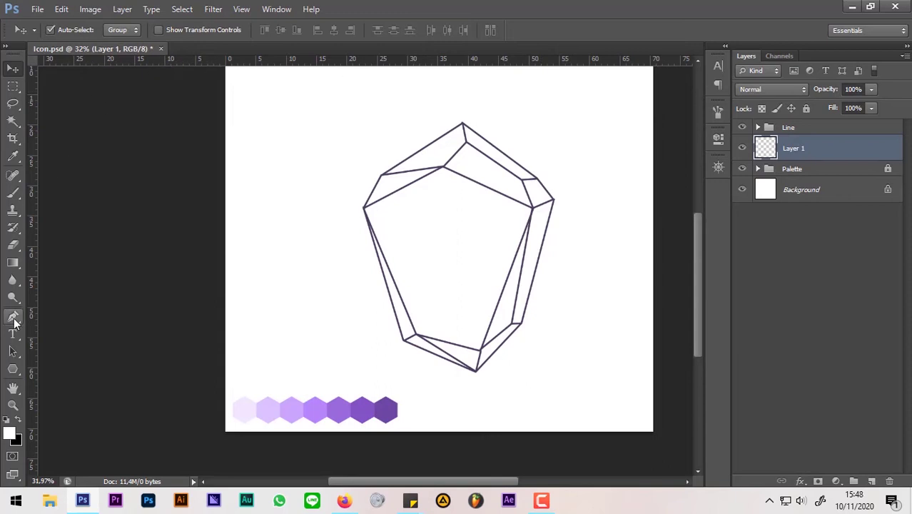
# - Set the Pen tool to Shape mode with a dcc2ff lavender fill and no stroke
pyautogui.click(12, 316)
pyautogui.click(84, 30)
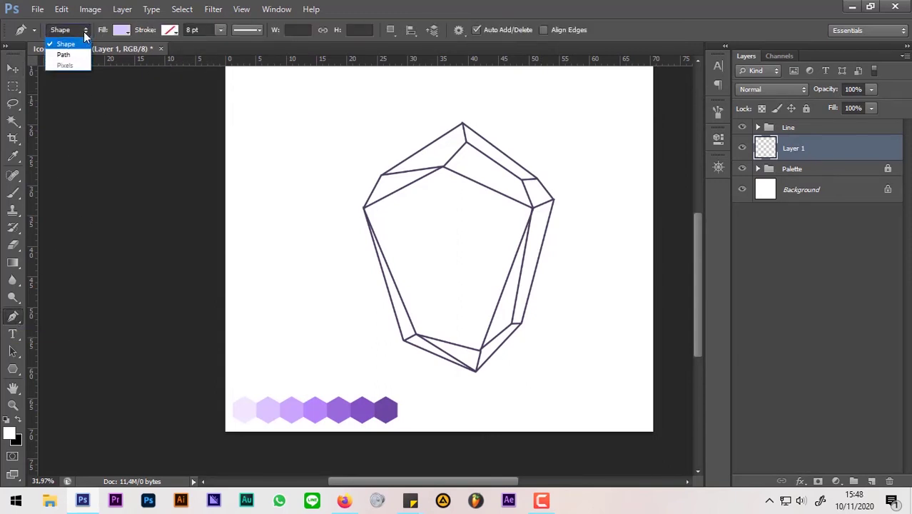
pyautogui.click(76, 50)
pyautogui.click(123, 32)
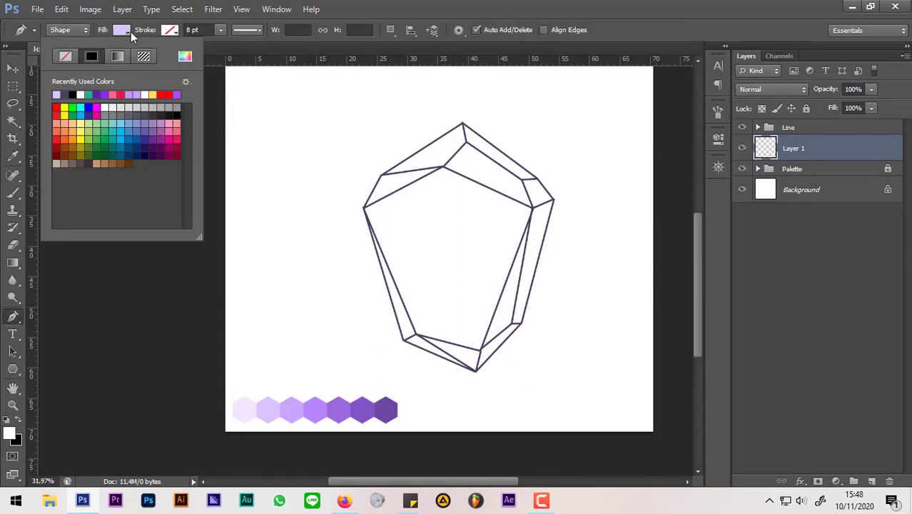
pyautogui.click(183, 58)
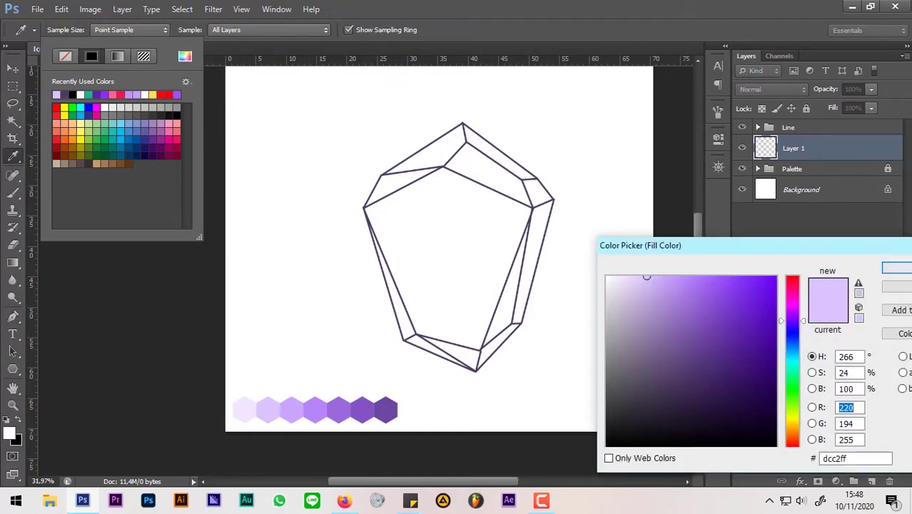
pyautogui.click(896, 268)
pyautogui.click(175, 31)
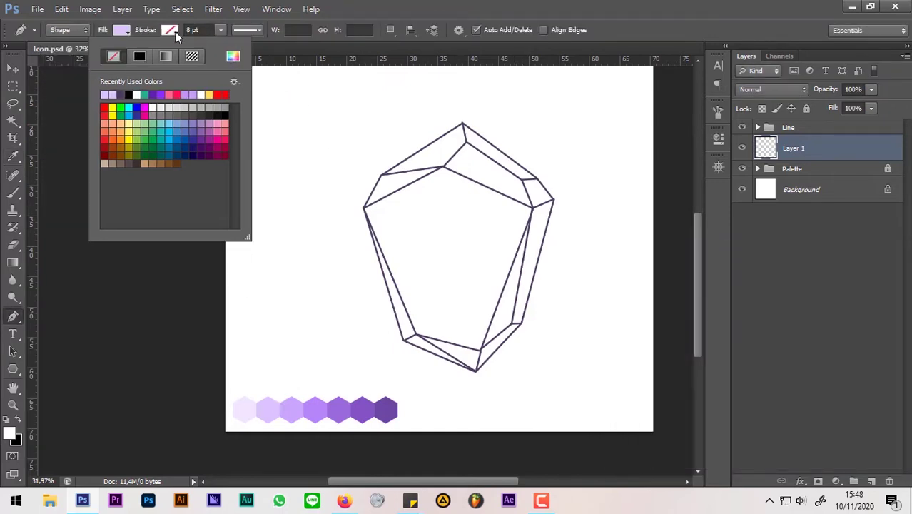
pyautogui.click(374, 6)
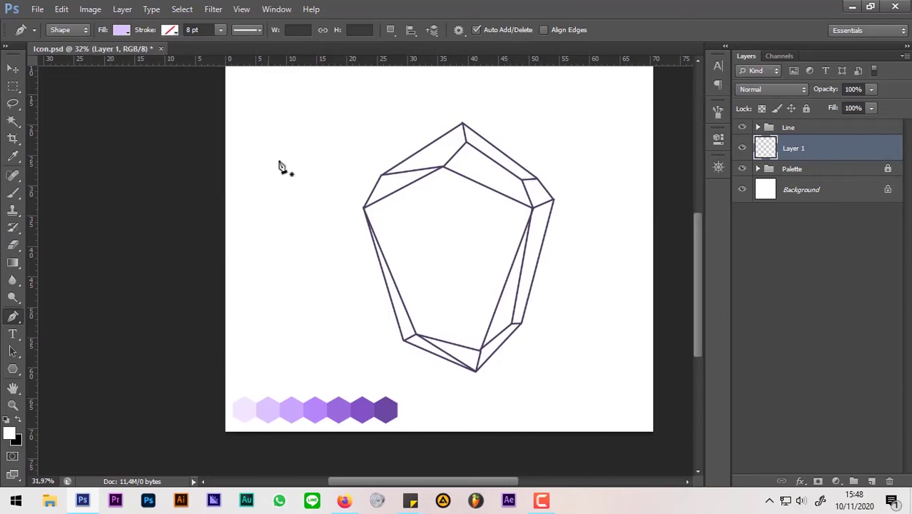
# - Trace the crystal's large front facet as a lavender shape
pyautogui.scroll(4, 525, 236)
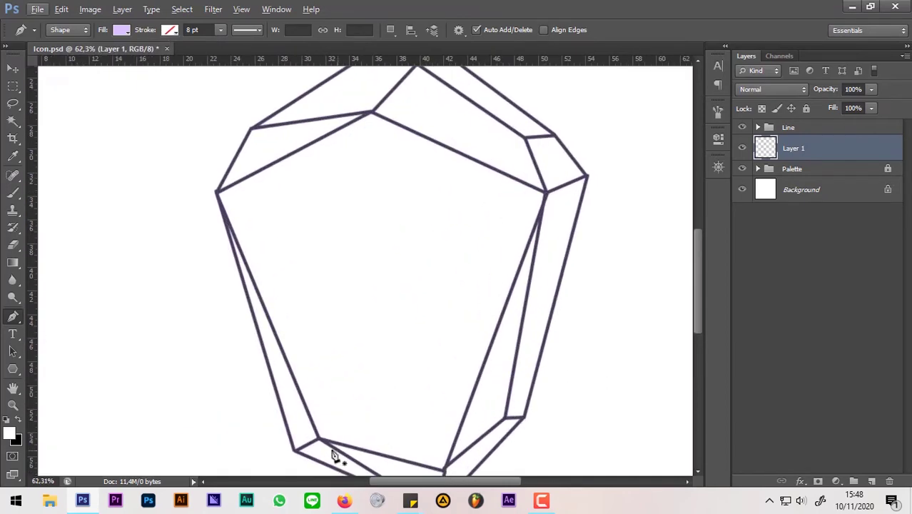
pyautogui.scroll(1, 346, 142)
pyautogui.scroll(4, 228, 189)
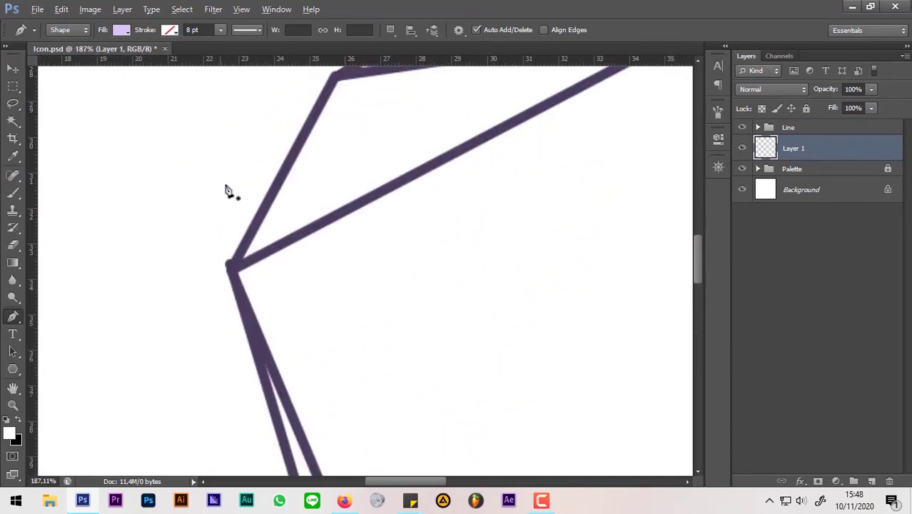
pyautogui.click(236, 278)
pyautogui.moveTo(672, 125); pyautogui.dragTo(459, 231)
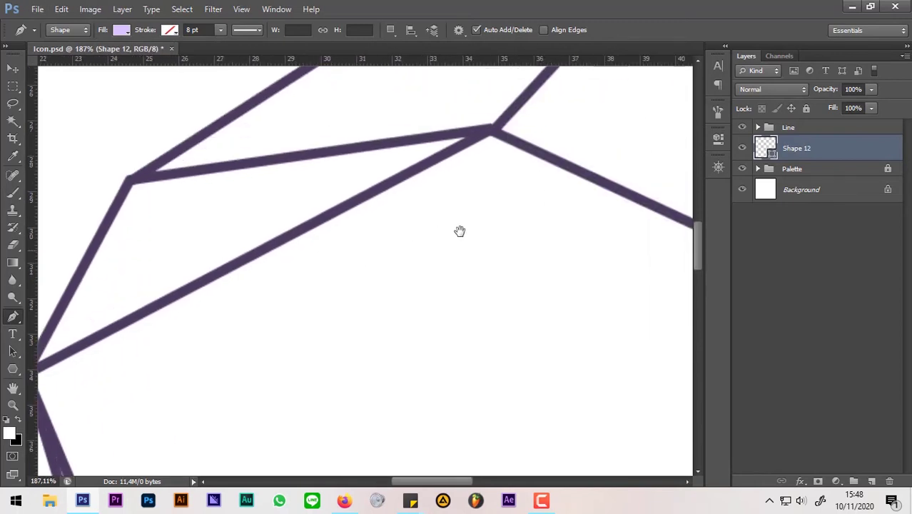
pyautogui.click(478, 142)
pyautogui.moveTo(620, 240)
pyautogui.mouseDown()
pyautogui.moveTo(299, 204)
pyautogui.moveTo(246, 259)
pyautogui.mouseUp()
pyautogui.click(615, 332)
pyautogui.moveTo(616, 421)
pyautogui.mouseDown()
pyautogui.moveTo(575, 463)
pyautogui.moveTo(567, 377)
pyautogui.moveTo(617, 118)
pyautogui.mouseUp()
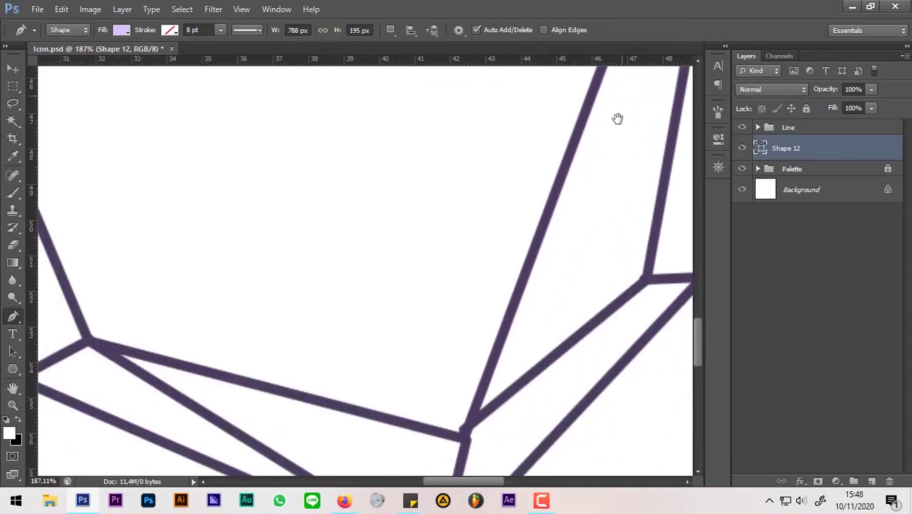
pyautogui.click(465, 436)
pyautogui.click(89, 340)
pyautogui.hscroll(-5, 353, 366)
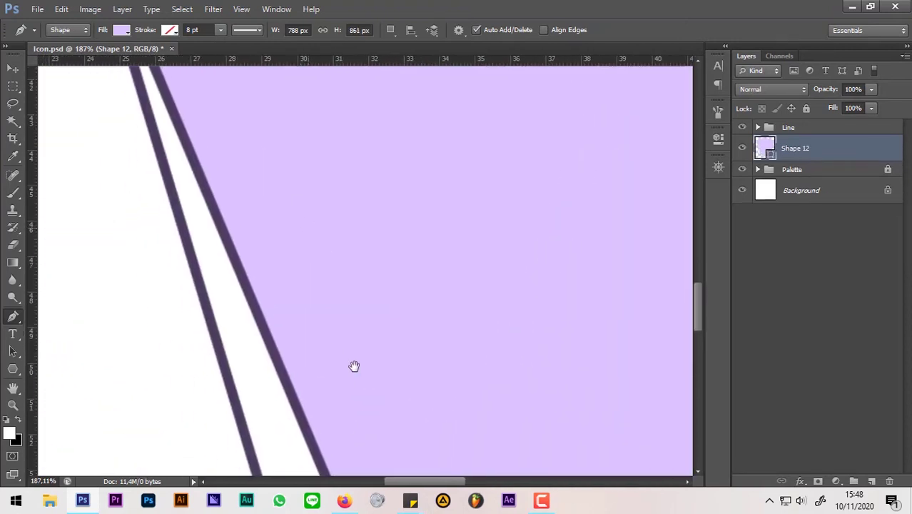
pyautogui.scroll(3, 353, 366)
pyautogui.click(153, 98)
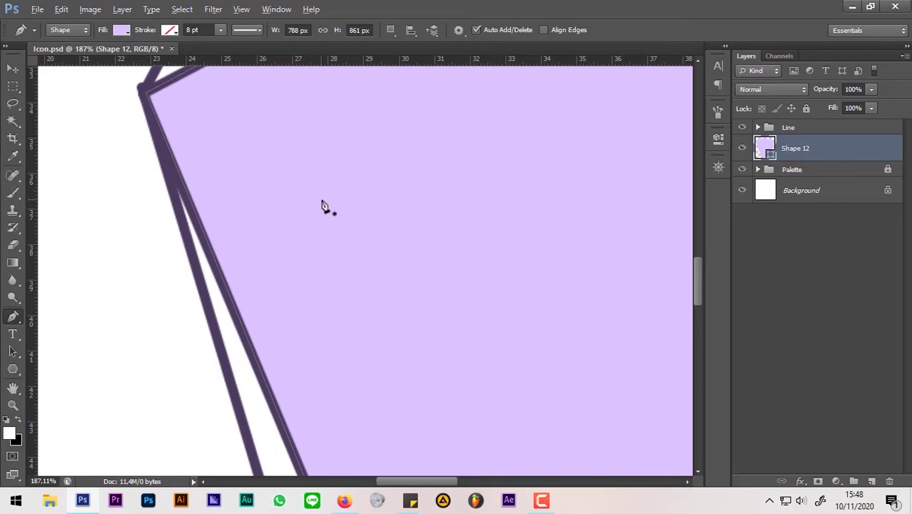
pyautogui.scroll(-3, 326, 204)
pyautogui.scroll(-3, 406, 254)
pyautogui.scroll(-1, 463, 320)
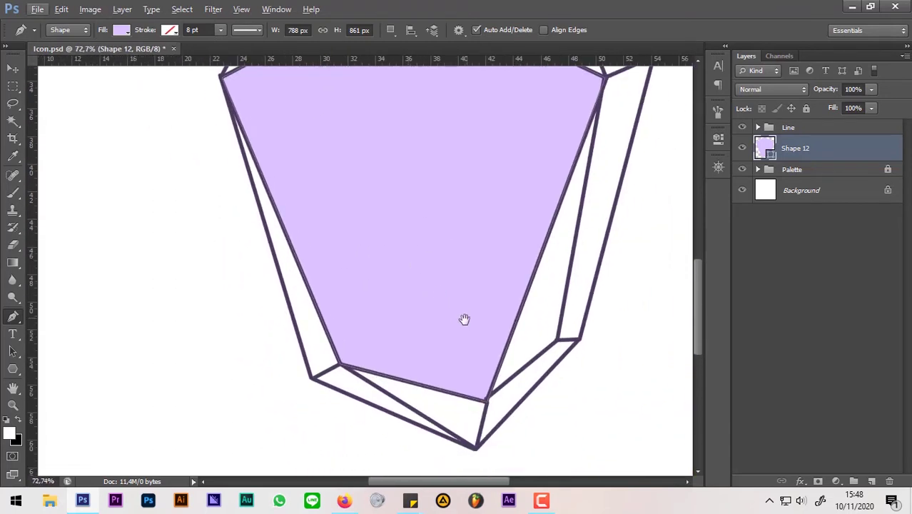
pyautogui.moveTo(464, 319); pyautogui.dragTo(387, 358)
# - Trace the lower-right facet and the top wedge facet as lavender shapes
pyautogui.click(839, 169)
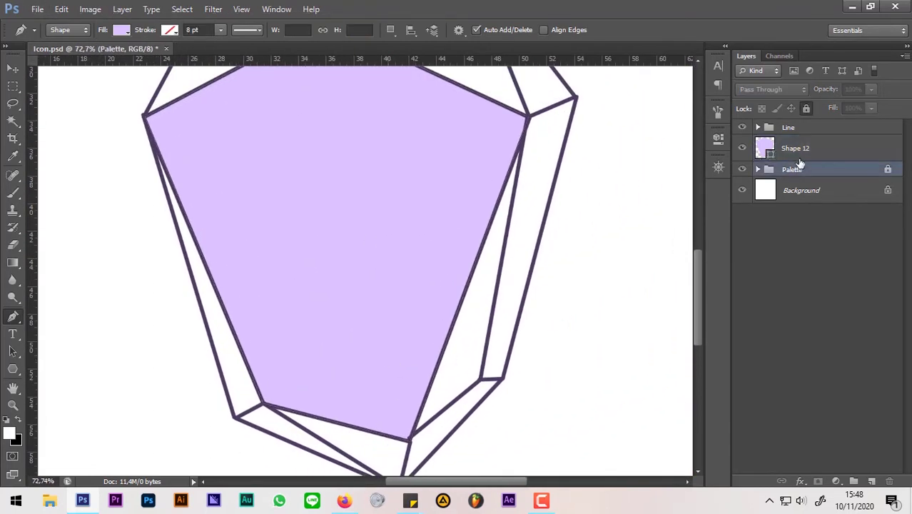
pyautogui.scroll(2, 403, 440)
pyautogui.scroll(1, 421, 442)
pyautogui.click(420, 438)
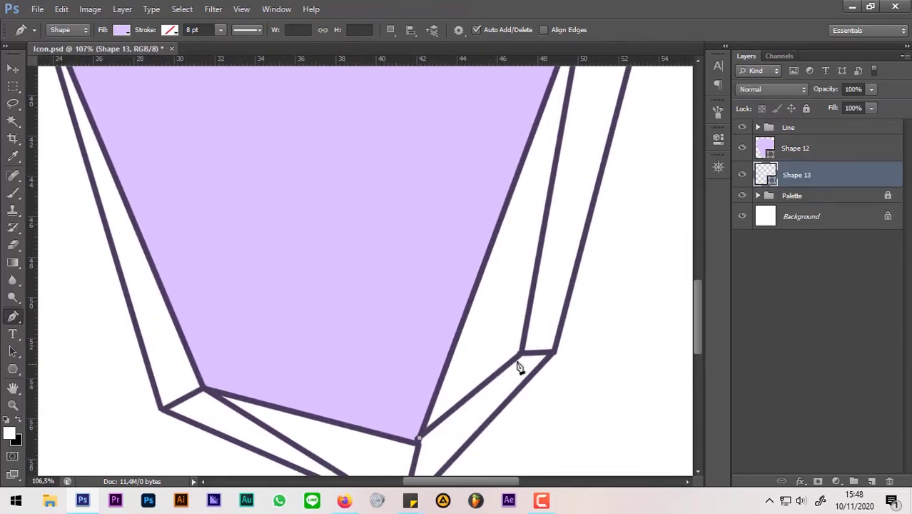
pyautogui.click(523, 356)
pyautogui.scroll(3, 565, 254)
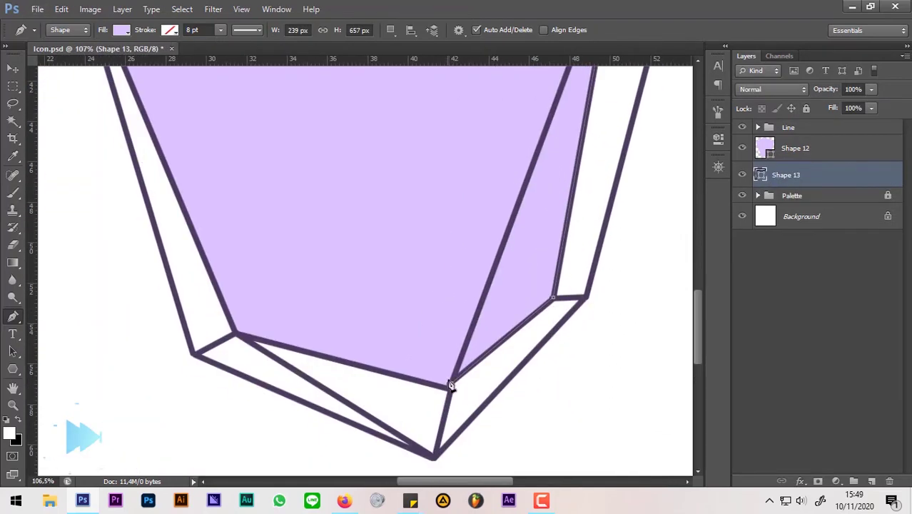
pyautogui.scroll(5, 622, 350)
pyautogui.click(621, 346)
pyautogui.click(399, 123)
pyautogui.click(325, 204)
pyautogui.click(621, 337)
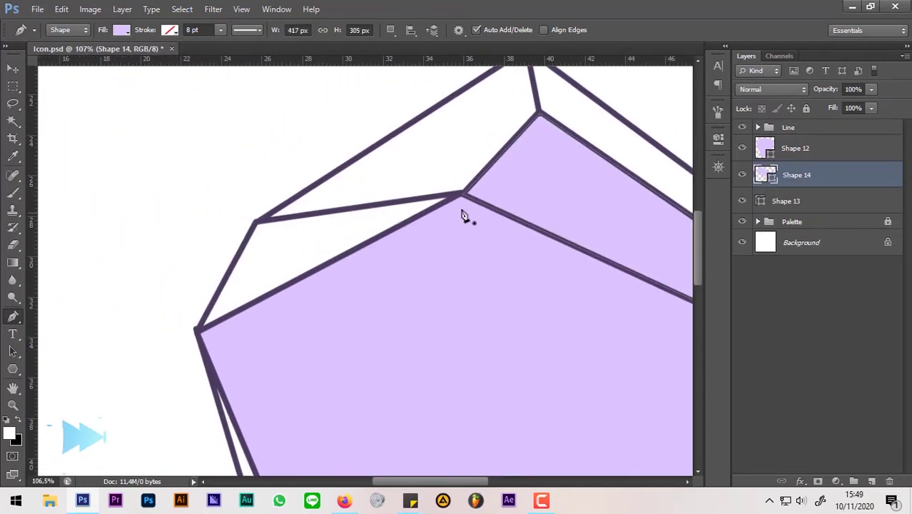
# - Trace the side facet and the bottom triangular facet as lavender shapes
pyautogui.click(460, 194)
pyautogui.click(196, 329)
pyautogui.click(254, 221)
pyautogui.scroll(-3, 256, 227)
pyautogui.click(203, 179)
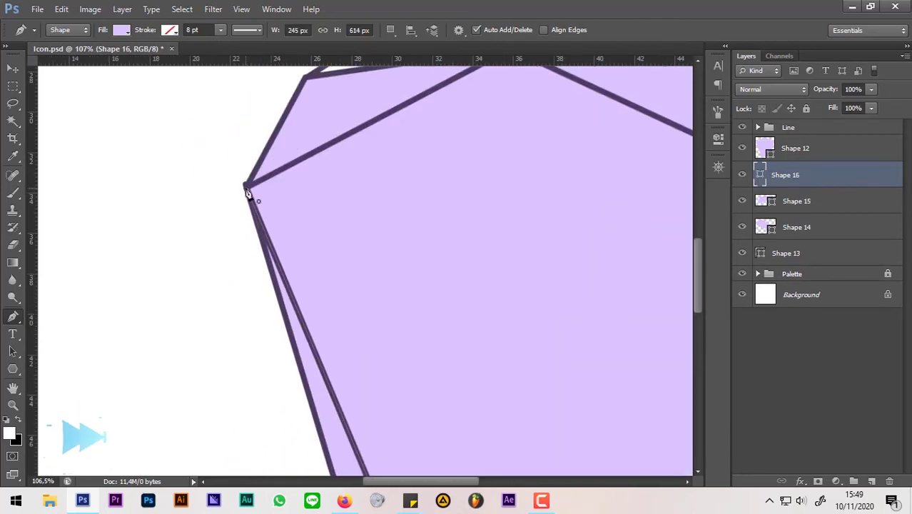
pyautogui.click(259, 298)
pyautogui.click(471, 349)
pyautogui.click(455, 420)
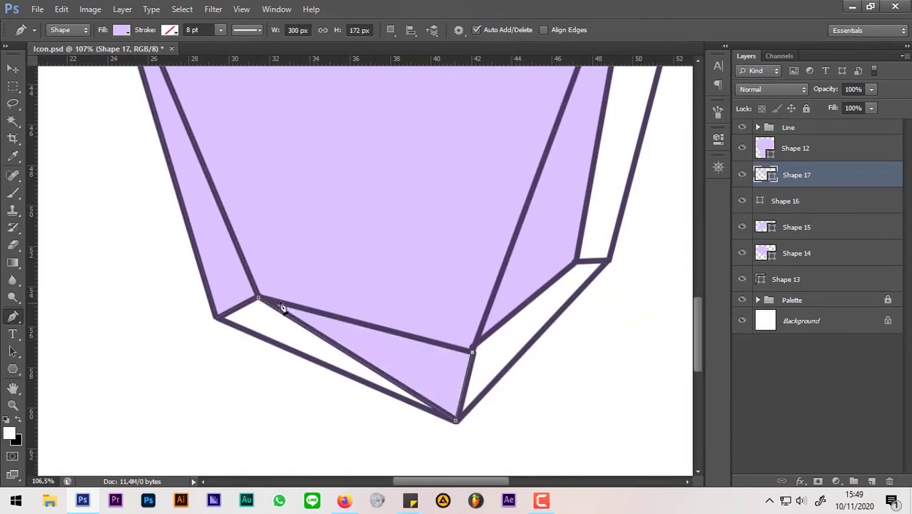
pyautogui.click(259, 298)
pyautogui.scroll(2, 425, 405)
pyautogui.hscroll(2, 426, 405)
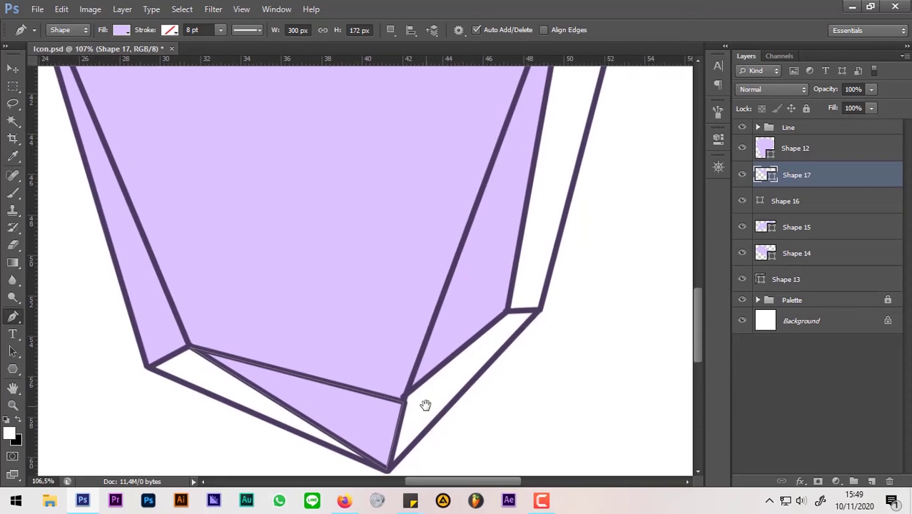
pyautogui.scroll(-1, 427, 400)
pyautogui.scroll(-1, 426, 396)
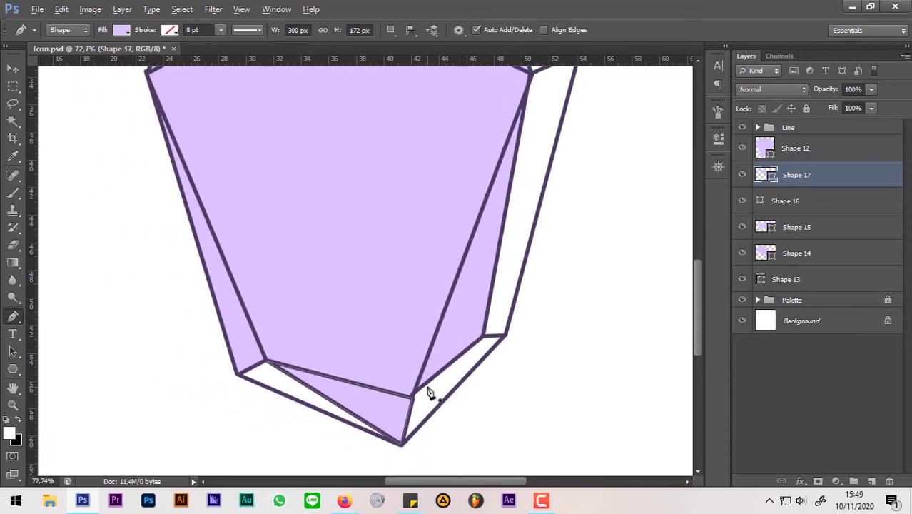
pyautogui.scroll(-1, 428, 392)
pyautogui.press('alt')
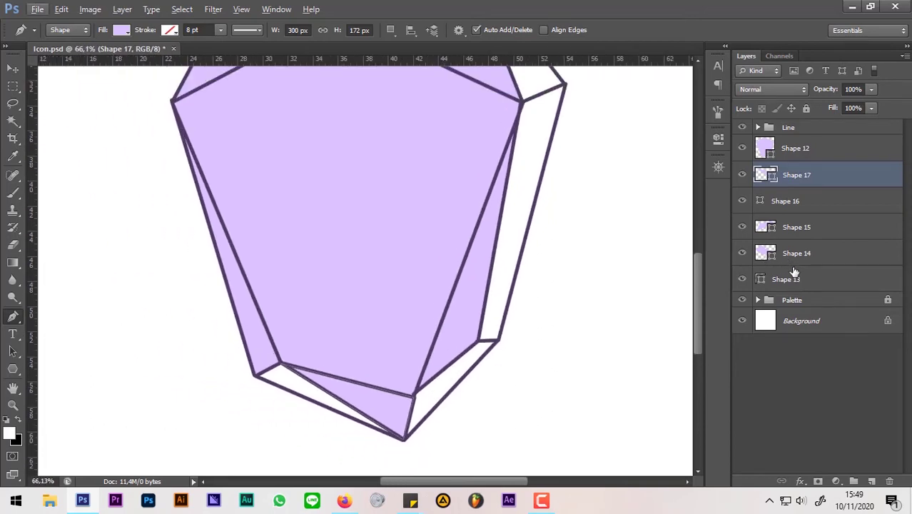
# - Give layers Shape 13 through Shape 17 a Violet colour label
pyautogui.keyDown('shift'); pyautogui.click(796, 276); pyautogui.keyUp('shift')
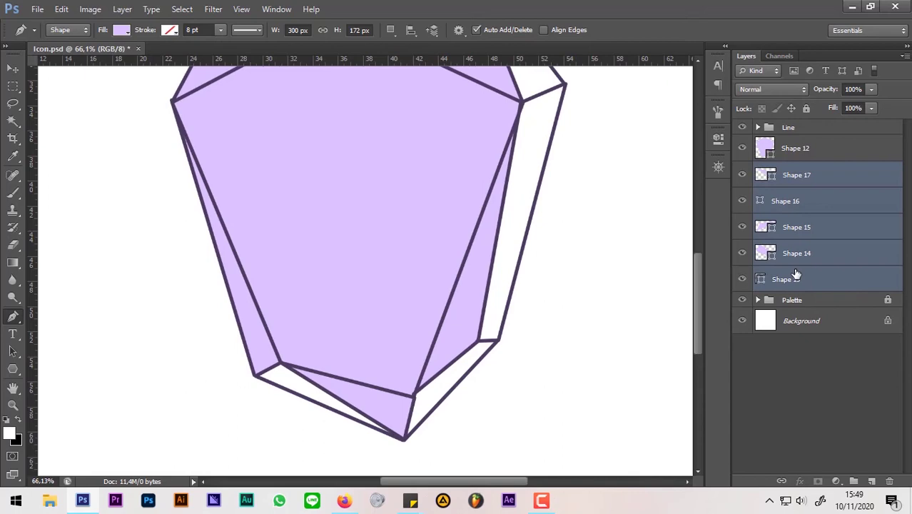
pyautogui.rightClick(796, 277)
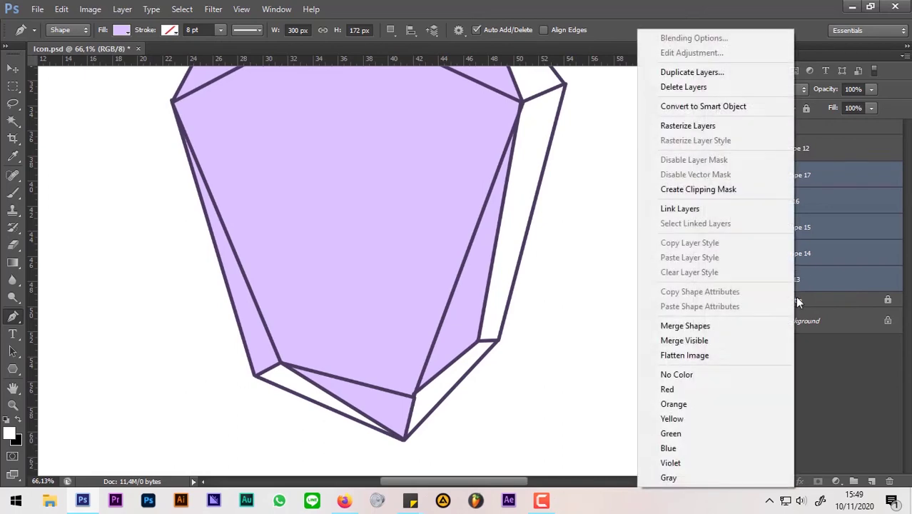
pyautogui.click(739, 463)
pyautogui.keyDown('alt'); pyautogui.scroll(-2, 584, 299); pyautogui.keyUp('alt')
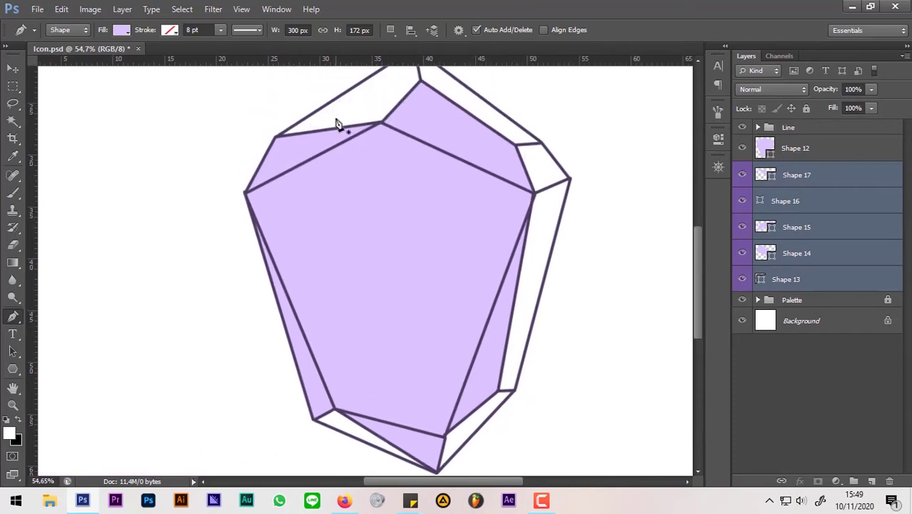
pyautogui.click(819, 300)
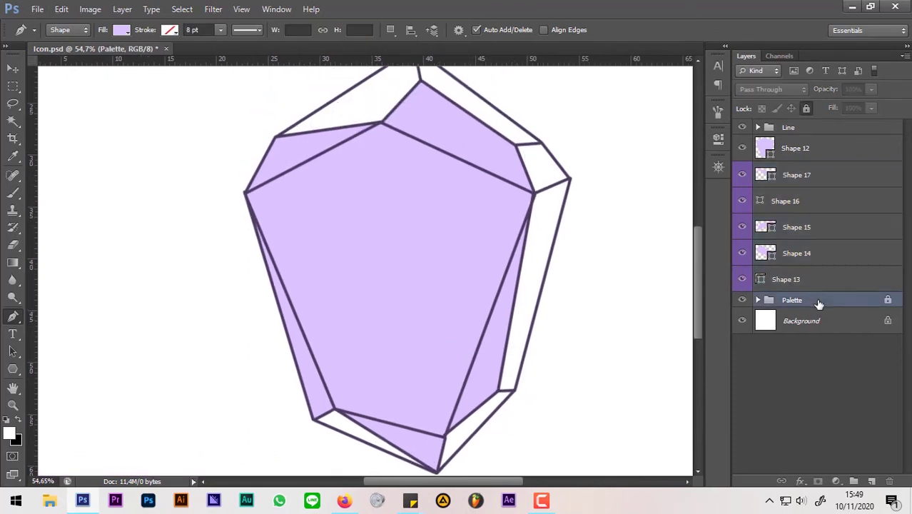
# - Trace the bottom-corner facet and the lower-right facet as lavender shapes
pyautogui.keyDown('alt'); pyautogui.scroll(5, 335, 428); pyautogui.keyUp('alt')
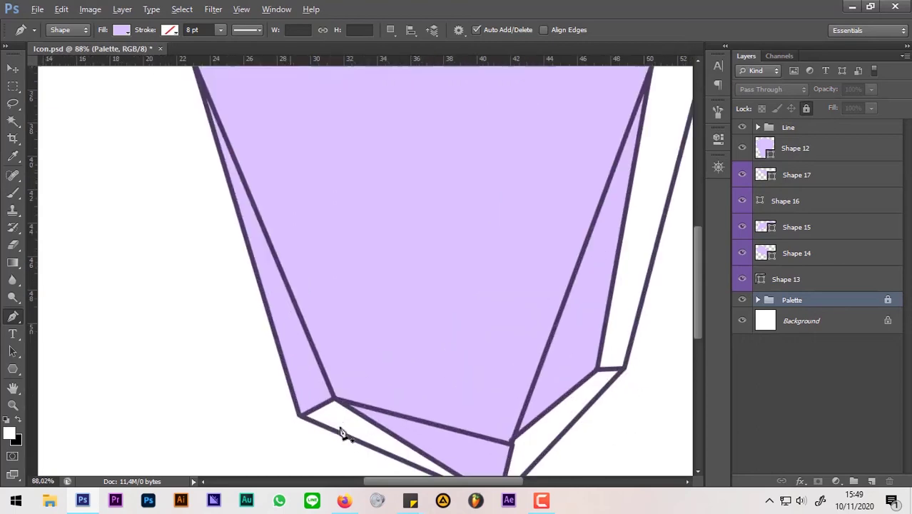
pyautogui.click(360, 299)
pyautogui.click(284, 340)
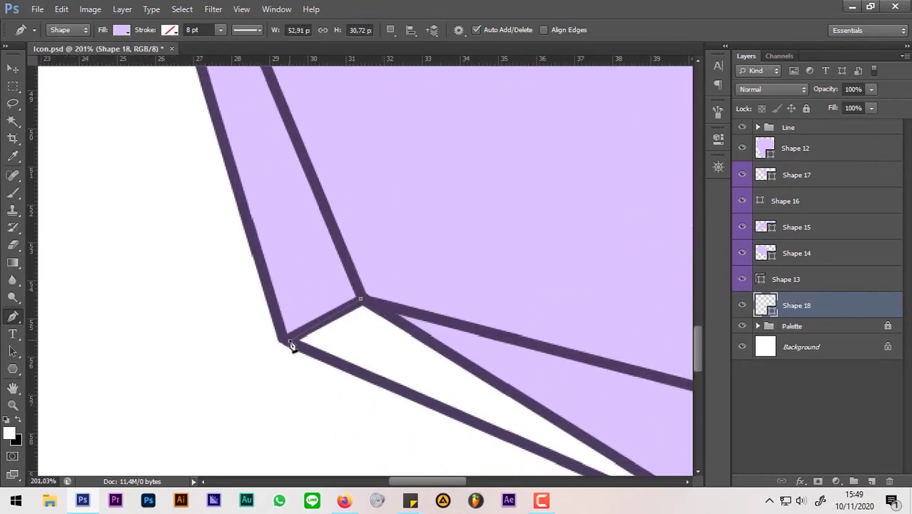
pyautogui.moveTo(291, 342); pyautogui.dragTo(134, 235)
pyautogui.click(578, 433)
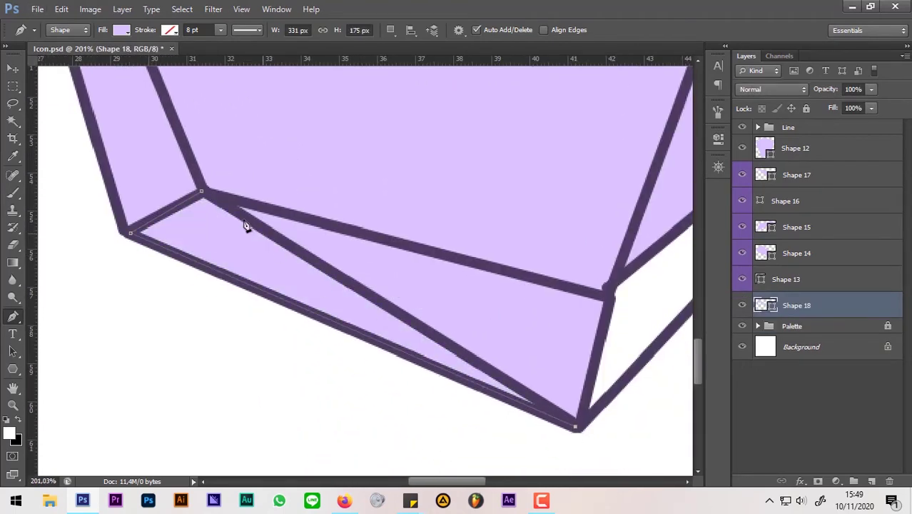
pyautogui.moveTo(500, 349); pyautogui.dragTo(186, 365)
pyautogui.click(264, 438)
pyautogui.click(546, 140)
pyautogui.click(493, 140)
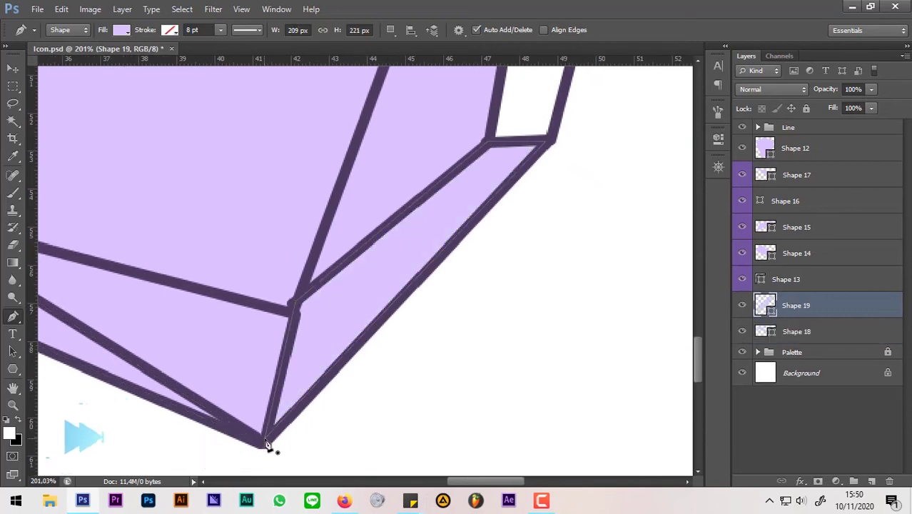
# - Trace the right-side facet and the upper facet as lavender shapes
pyautogui.click(264, 438)
pyautogui.keyDown('alt'); pyautogui.scroll(-3, 269, 437); pyautogui.keyUp('alt')
pyautogui.click(564, 228)
pyautogui.moveTo(532, 241)
pyautogui.mouseDown()
pyautogui.moveTo(536, 382)
pyautogui.moveTo(600, 356)
pyautogui.mouseUp()
pyautogui.click(537, 382)
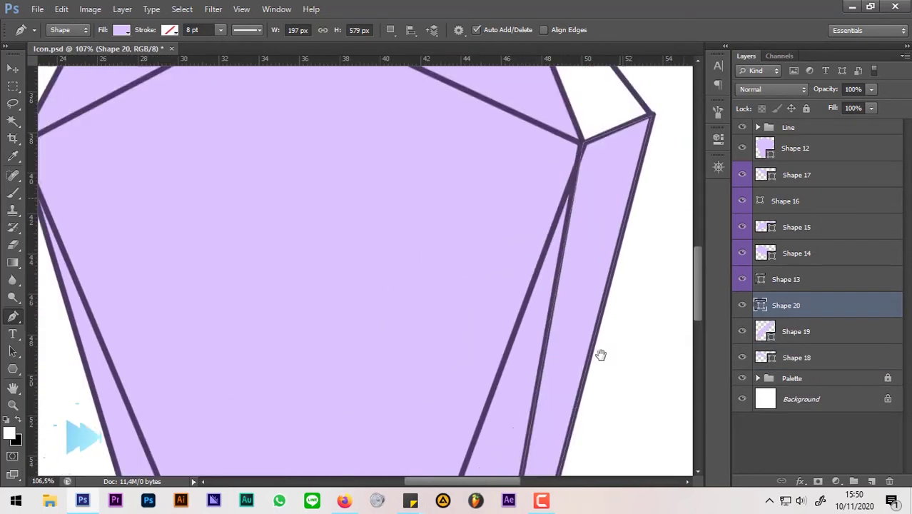
pyautogui.scroll(2, 600, 356)
pyautogui.click(590, 187)
pyautogui.click(576, 285)
pyautogui.moveTo(575, 285); pyautogui.dragTo(651, 319)
pyautogui.click(650, 319)
# - Trace the top and top-left facets as lavender shapes
pyautogui.click(417, 200)
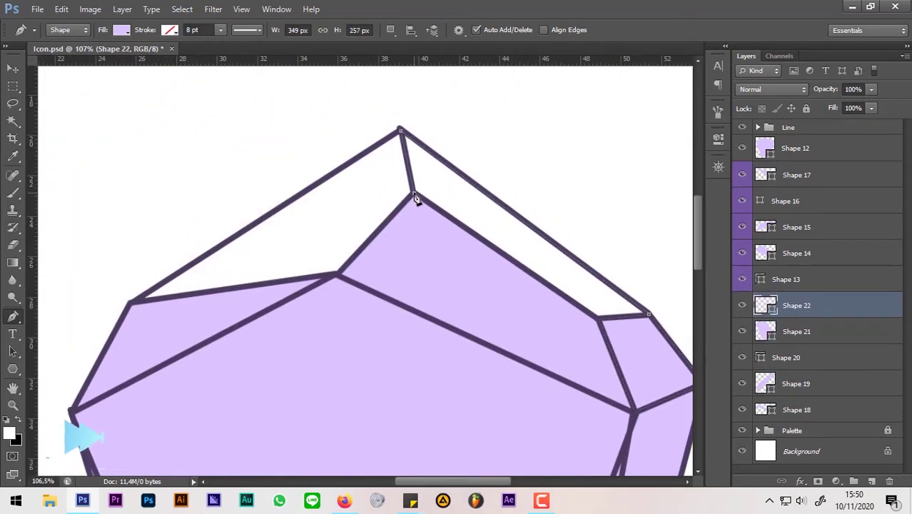
pyautogui.click(460, 331)
pyautogui.scroll(1, 255, 346)
pyautogui.click(235, 341)
pyautogui.click(442, 314)
pyautogui.keyDown('alt'); pyautogui.scroll(-4, 519, 236); pyautogui.keyUp('alt')
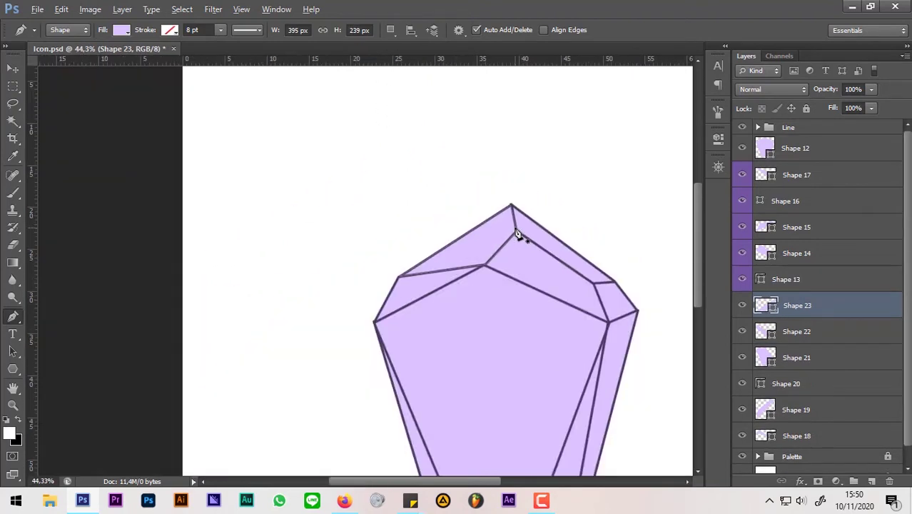
pyautogui.keyDown('alt'); pyautogui.scroll(-2, 519, 236); pyautogui.keyUp('alt')
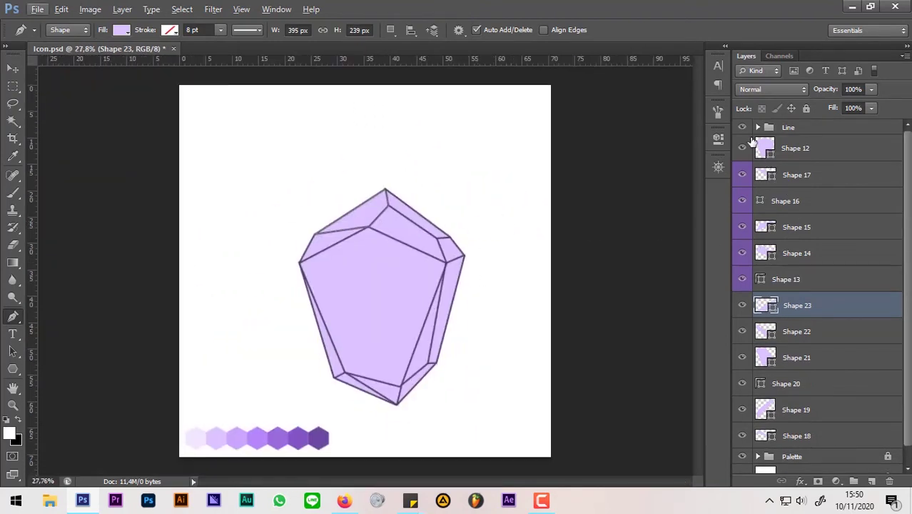
# - Hide the Line group and recolour Shape 13–17 to caa5fb sampled from the palette
pyautogui.click(742, 127)
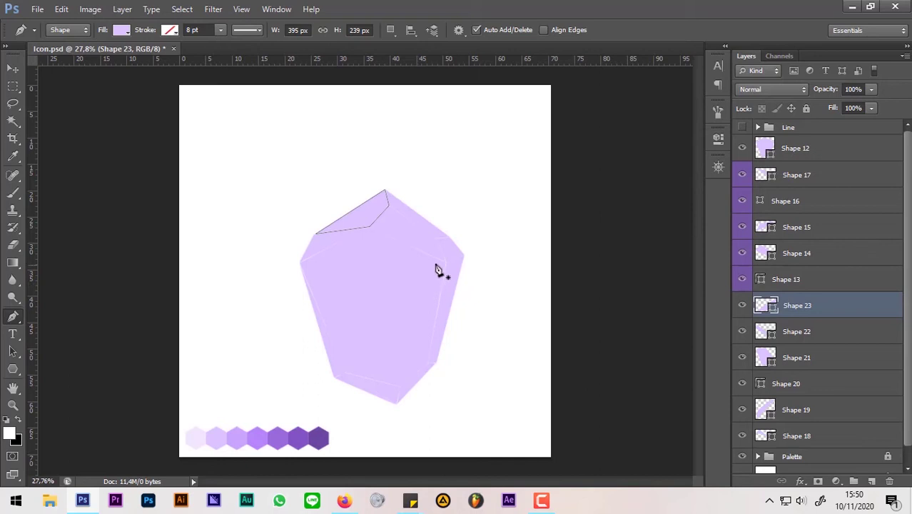
pyautogui.click(795, 175)
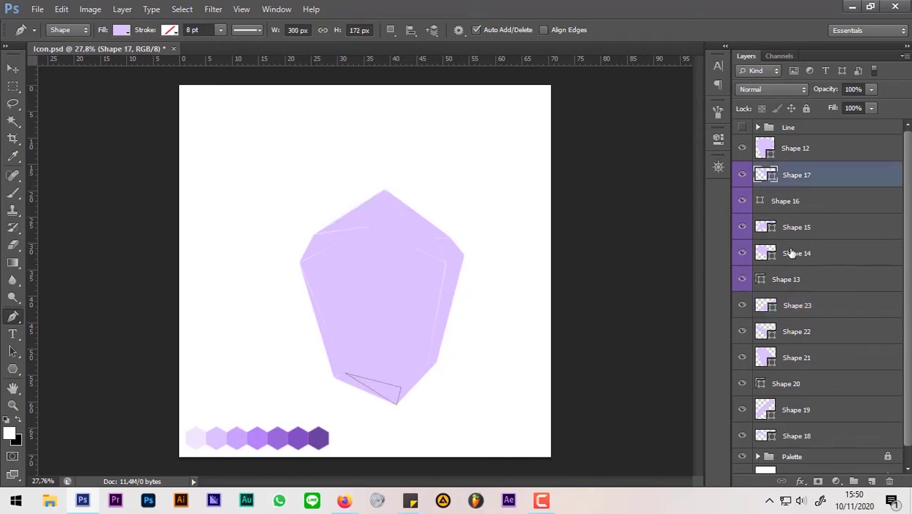
pyautogui.click(795, 306)
pyautogui.click(797, 174)
pyautogui.keyDown('shift'); pyautogui.click(795, 279); pyautogui.keyUp('shift')
pyautogui.click(123, 30)
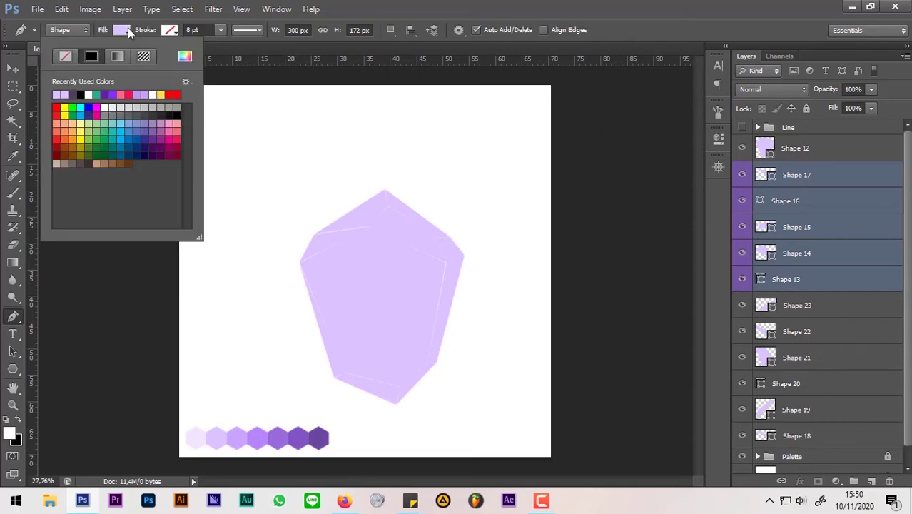
pyautogui.click(184, 57)
pyautogui.click(237, 435)
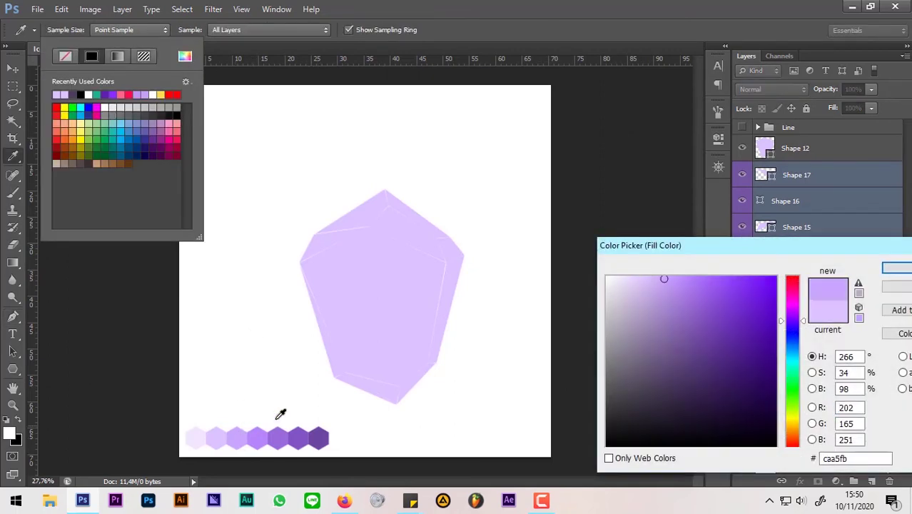
pyautogui.click(891, 269)
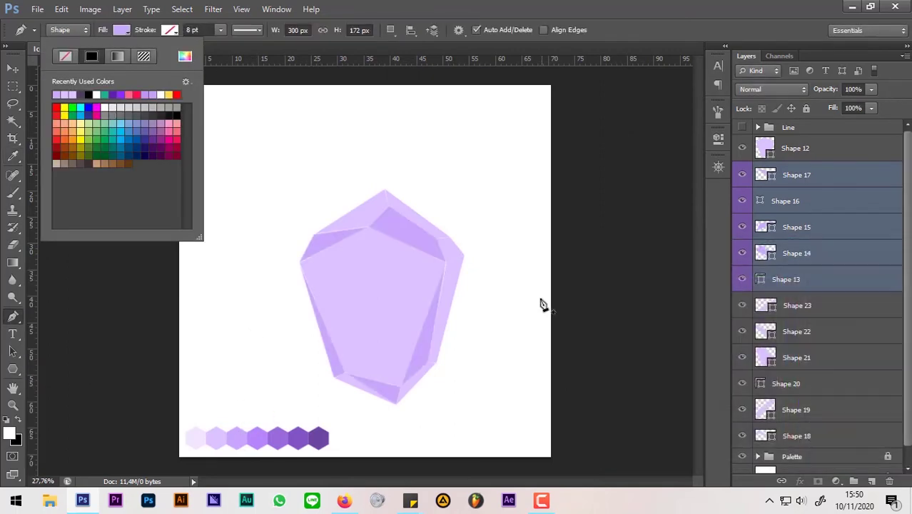
pyautogui.click(790, 308)
# - Recolour Shape 18–23 to the deeper purple b786fa sampled from the palette
pyautogui.click(792, 309)
pyautogui.keyDown('shift'); pyautogui.click(801, 420); pyautogui.keyUp('shift')
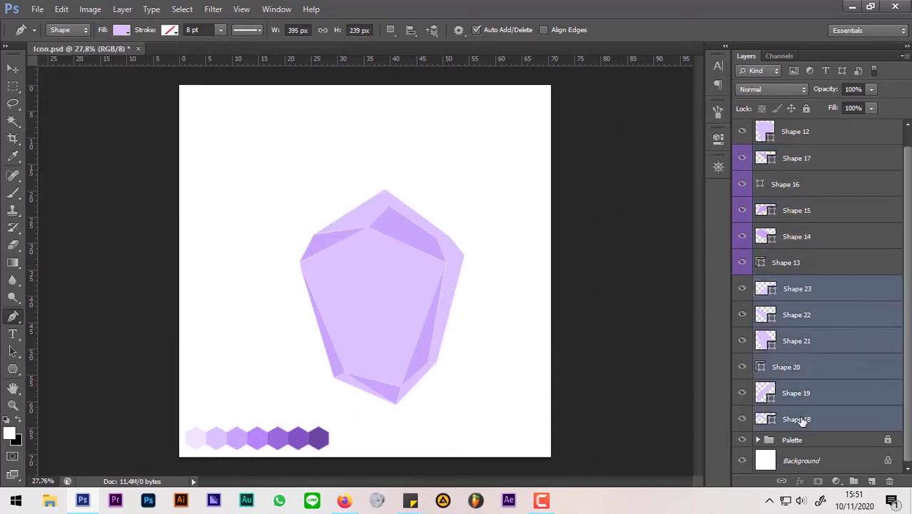
pyautogui.click(123, 30)
pyautogui.click(185, 56)
pyautogui.click(259, 438)
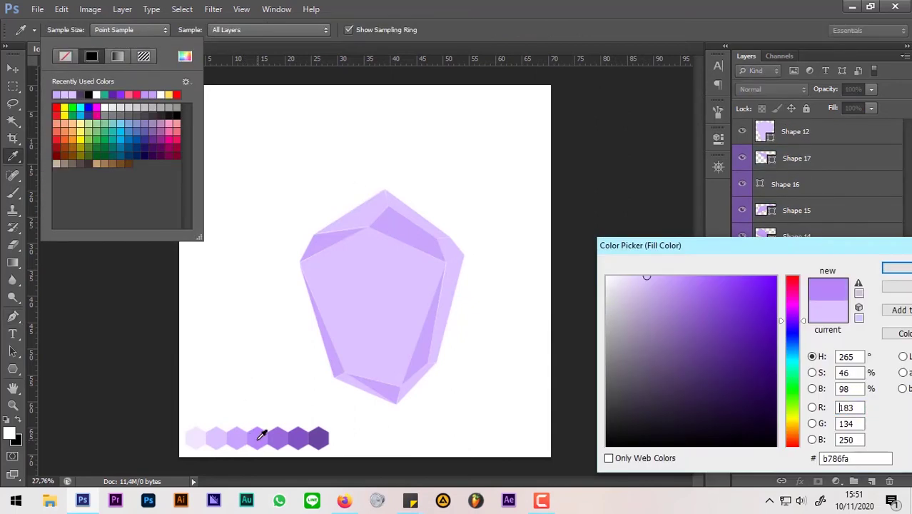
pyautogui.click(896, 268)
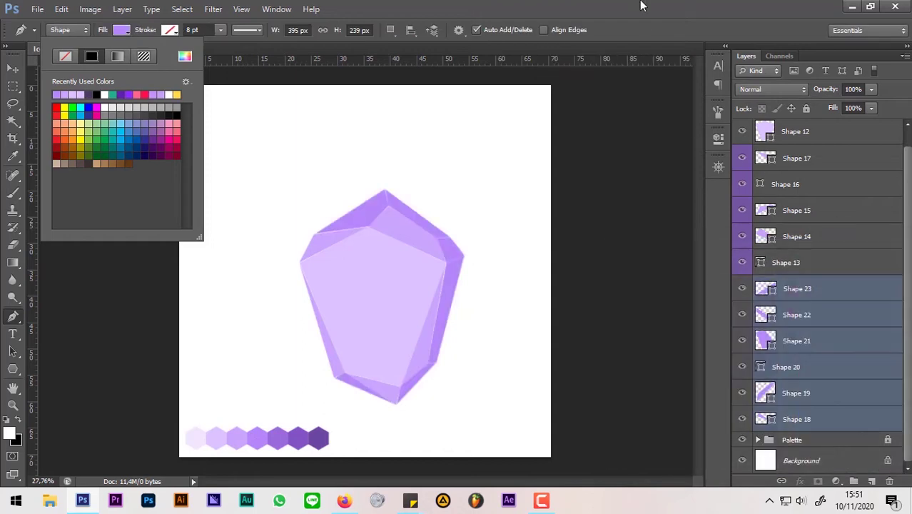
pyautogui.click(421, 253)
pyautogui.scroll(5, 347, 274)
pyautogui.scroll(3, 340, 232)
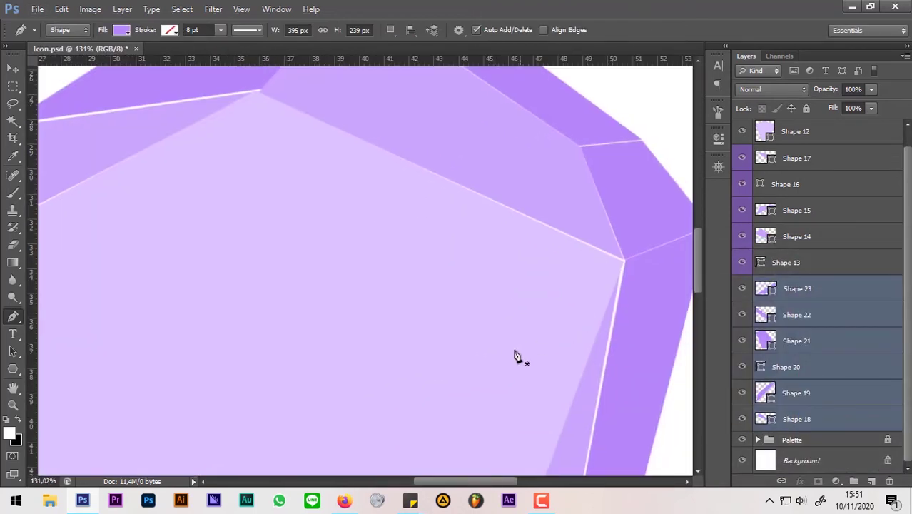
pyautogui.scroll(-2, 455, 266)
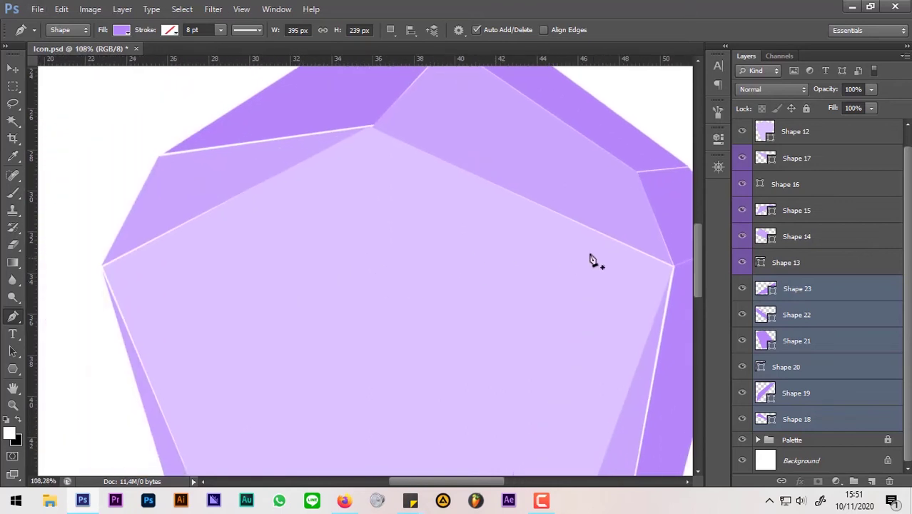
# - Move Shape 15's left vertex so it closes the gap with its neighbouring facet
pyautogui.press('ctrl')
pyautogui.keyDown('ctrl'); pyautogui.click(493, 262); pyautogui.keyUp('ctrl')
pyautogui.scroll(2, 500, 253)
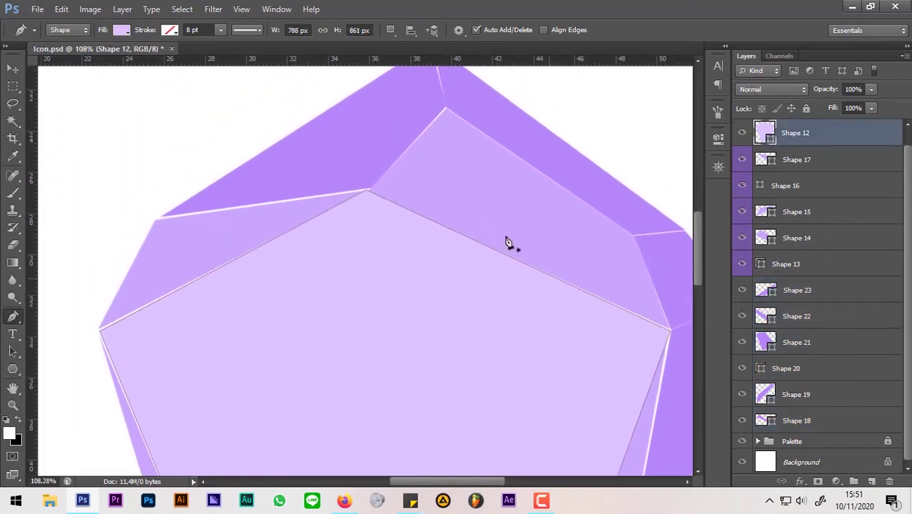
pyautogui.keyDown('ctrl'); pyautogui.click(193, 249); pyautogui.keyUp('ctrl')
pyautogui.moveTo(224, 255); pyautogui.dragTo(318, 239)
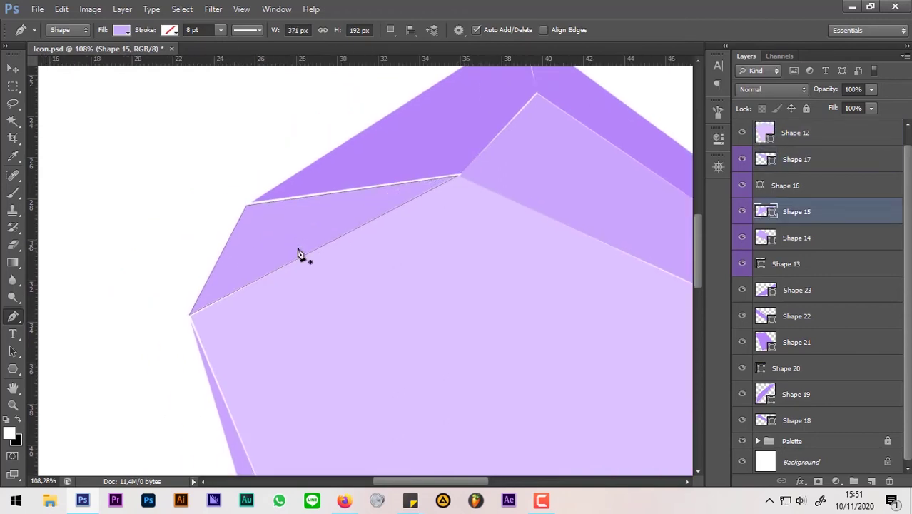
pyautogui.scroll(1, 187, 325)
pyautogui.scroll(4, 197, 314)
pyautogui.press('ctrl')
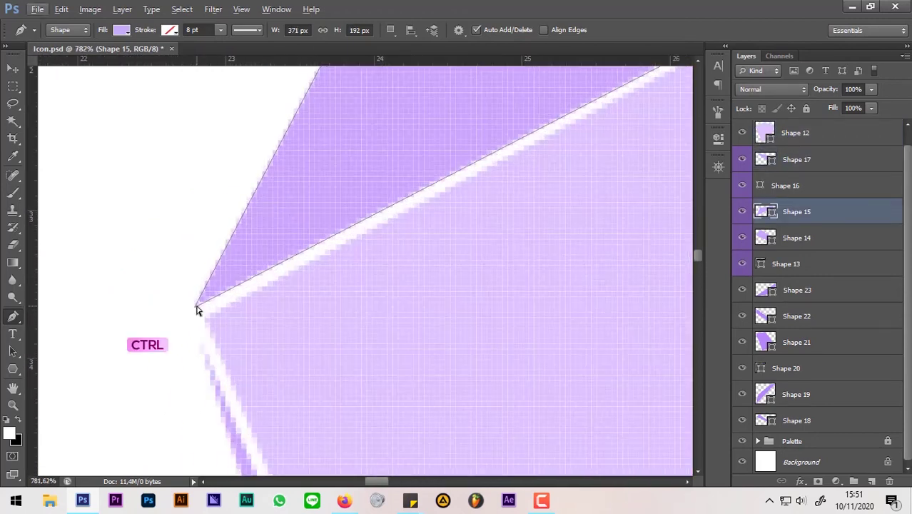
pyautogui.moveTo(197, 311); pyautogui.dragTo(204, 319)
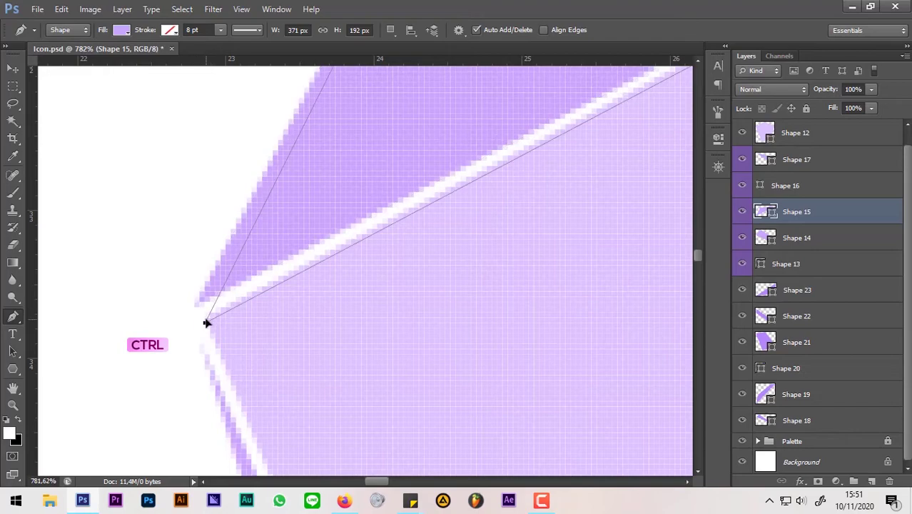
# - Inspect the corner points of the Shape 14, 13, 17 and 16 facets
pyautogui.moveTo(555, 218); pyautogui.dragTo(578, 255)
pyautogui.scroll(-5, 413, 309)
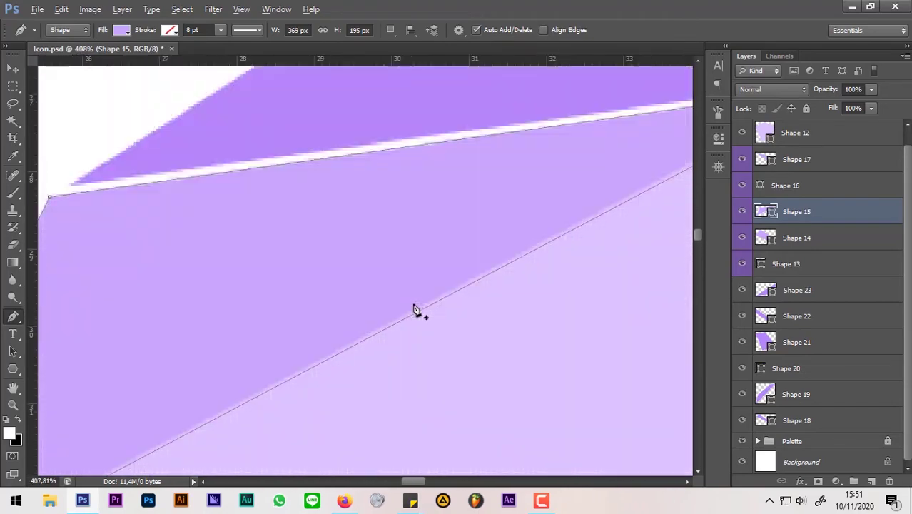
pyautogui.hscroll(2, 432, 309)
pyautogui.hscroll(3, 425, 325)
pyautogui.scroll(2, 530, 242)
pyautogui.scroll(3, 534, 235)
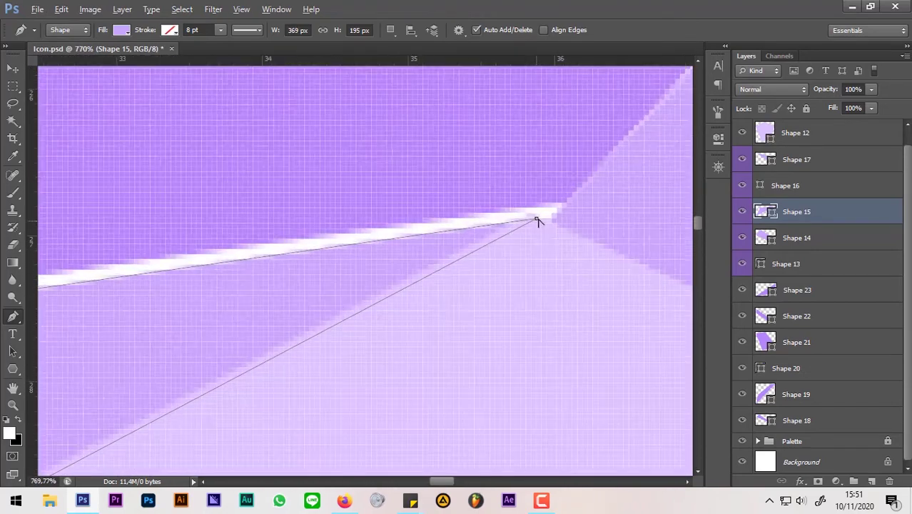
pyautogui.scroll(2, 539, 222)
pyautogui.scroll(-4, 442, 210)
pyautogui.hscroll(-3, 464, 250)
pyautogui.keyDown('ctrl'); pyautogui.click(482, 269); pyautogui.keyUp('ctrl')
pyautogui.scroll(-3, 482, 269)
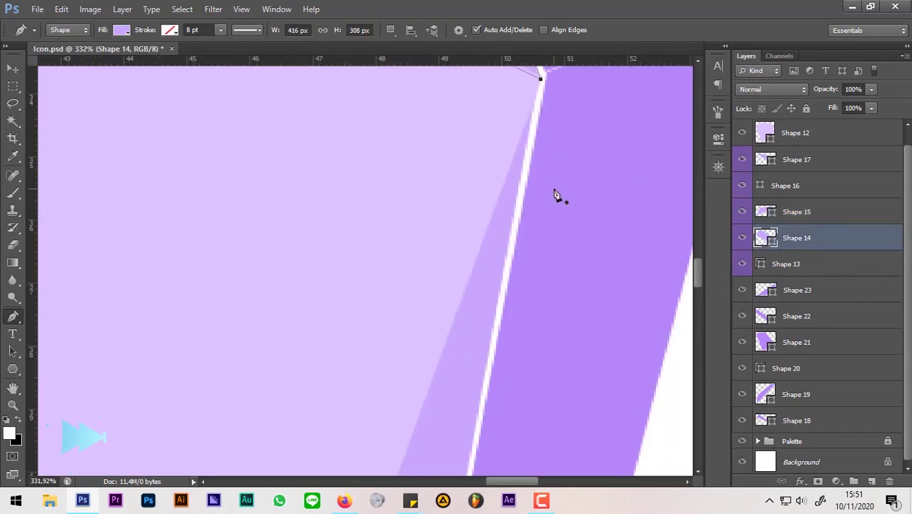
pyautogui.scroll(2, 555, 193)
pyautogui.keyDown('ctrl'); pyautogui.click(540, 185); pyautogui.keyUp('ctrl')
pyautogui.keyDown('ctrl'); pyautogui.click(540, 184); pyautogui.keyUp('ctrl')
pyautogui.hscroll(-5, 540, 184)
pyautogui.keyDown('ctrl'); pyautogui.click(539, 218); pyautogui.keyUp('ctrl')
pyautogui.scroll(-3, 538, 218)
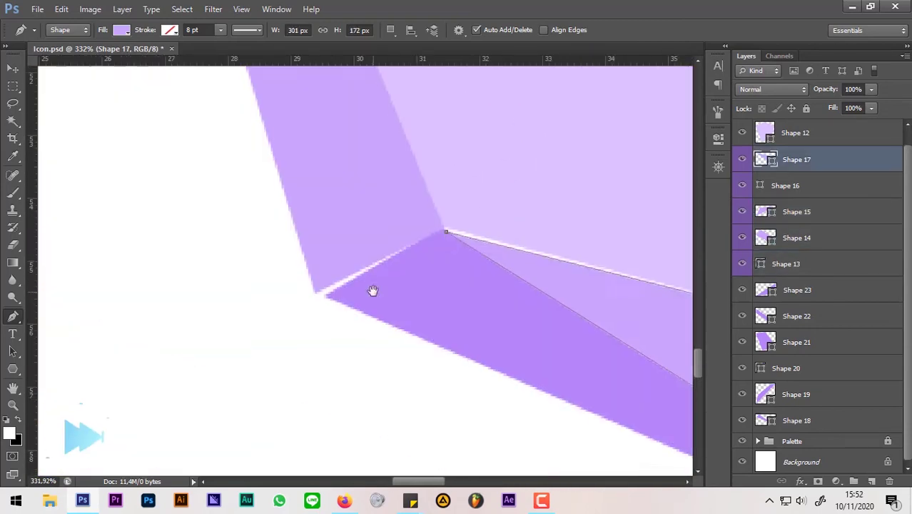
pyautogui.scroll(4, 452, 248)
pyautogui.keyDown('ctrl'); pyautogui.click(253, 166); pyautogui.keyUp('ctrl')
pyautogui.scroll(-4, 253, 165)
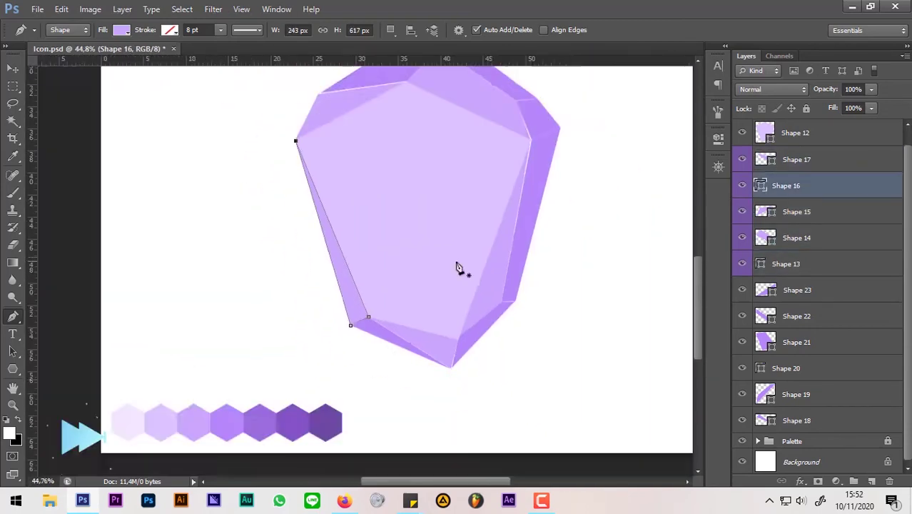
pyautogui.scroll(3, 456, 265)
# - Check the outlines of Shapes 23, 22, 21, 20, 19, 18, 17 and 13
pyautogui.keyDown('ctrl'); pyautogui.click(146, 232); pyautogui.keyUp('ctrl')
pyautogui.hscroll(4, 147, 232)
pyautogui.moveTo(442, 317); pyautogui.dragTo(422, 363)
pyautogui.keyDown('ctrl'); pyautogui.click(423, 364); pyautogui.keyUp('ctrl')
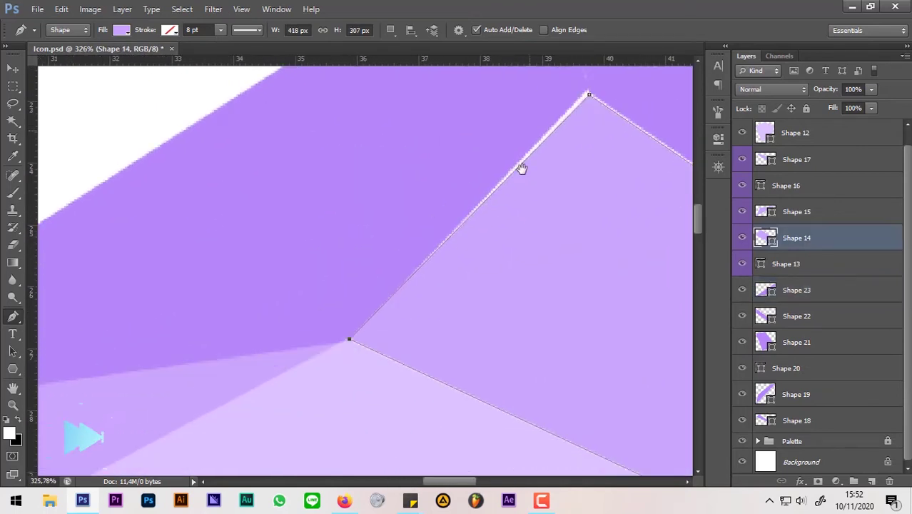
pyautogui.scroll(-2, 393, 312)
pyautogui.keyDown('ctrl'); pyautogui.click(491, 207); pyautogui.keyUp('ctrl')
pyautogui.scroll(2, 491, 206)
pyautogui.hscroll(1, 499, 268)
pyautogui.keyDown('ctrl'); pyautogui.click(464, 404); pyautogui.keyUp('ctrl')
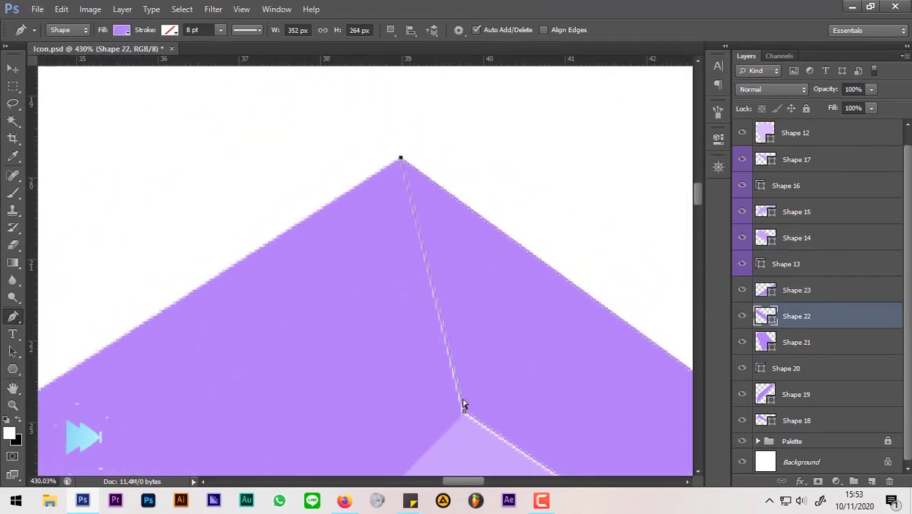
pyautogui.scroll(2, 234, 328)
pyautogui.keyDown('ctrl'); pyautogui.click(234, 327); pyautogui.keyUp('ctrl')
pyautogui.scroll(-1, 549, 211)
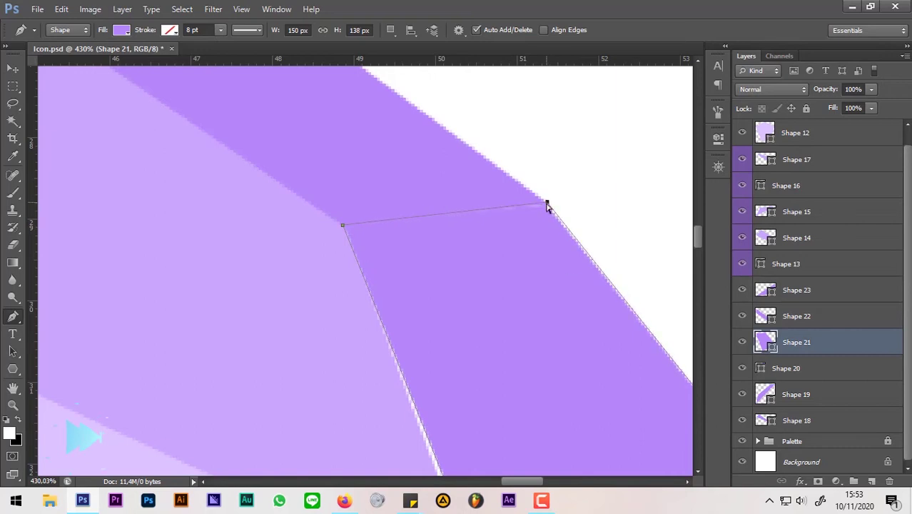
pyautogui.hscroll(2, 546, 203)
pyautogui.keyDown('ctrl'); pyautogui.click(670, 143); pyautogui.keyUp('ctrl')
pyautogui.hscroll(-2, 393, 253)
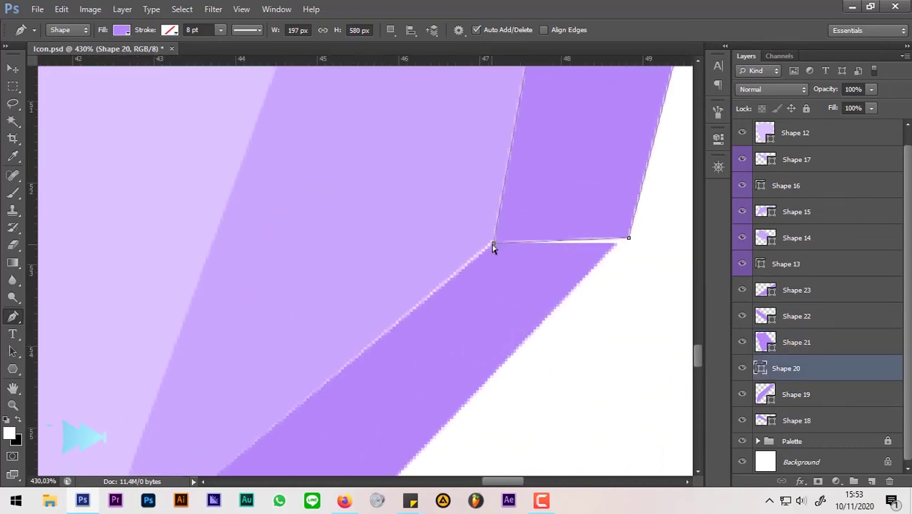
pyautogui.keyDown('ctrl'); pyautogui.click(619, 246); pyautogui.keyUp('ctrl')
pyautogui.scroll(-2, 428, 328)
pyautogui.keyDown('ctrl'); pyautogui.click(320, 320); pyautogui.keyUp('ctrl')
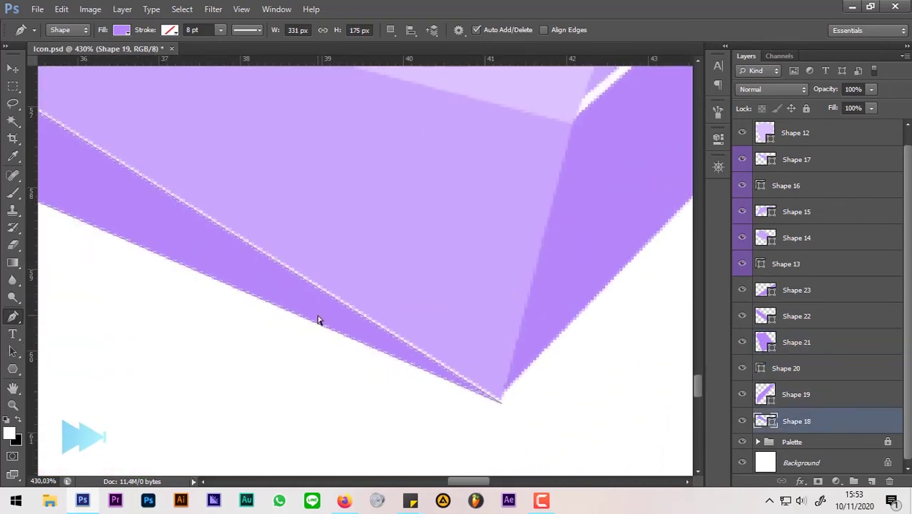
pyautogui.hscroll(-3, 244, 241)
pyautogui.scroll(-2, 198, 320)
pyautogui.keyDown('ctrl'); pyautogui.click(271, 281); pyautogui.keyUp('ctrl')
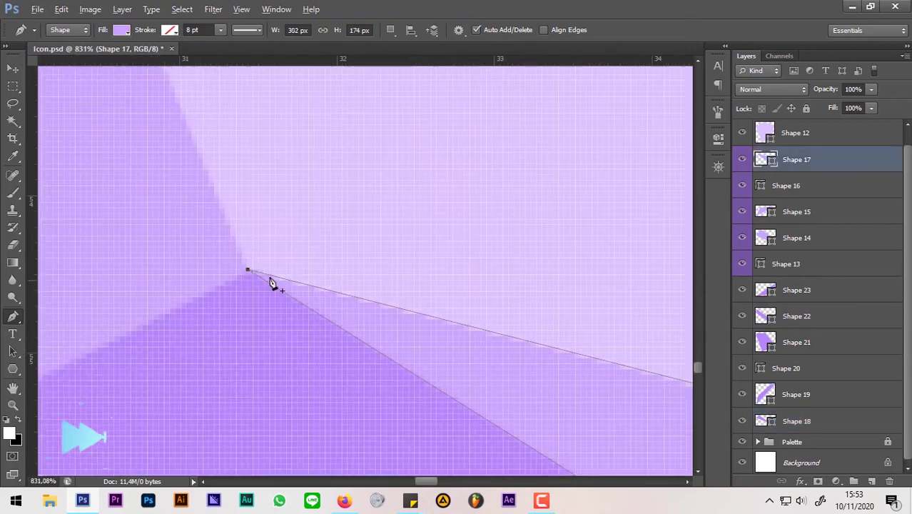
pyautogui.scroll(-2, 241, 365)
pyautogui.keyDown('ctrl'); pyautogui.click(616, 286); pyautogui.keyUp('ctrl')
pyautogui.scroll(2, 617, 285)
# - Select Shape 20 and nudge its top-right anchor up onto the crystal edge
pyautogui.scroll(1, 782, 266)
pyautogui.click(787, 127)
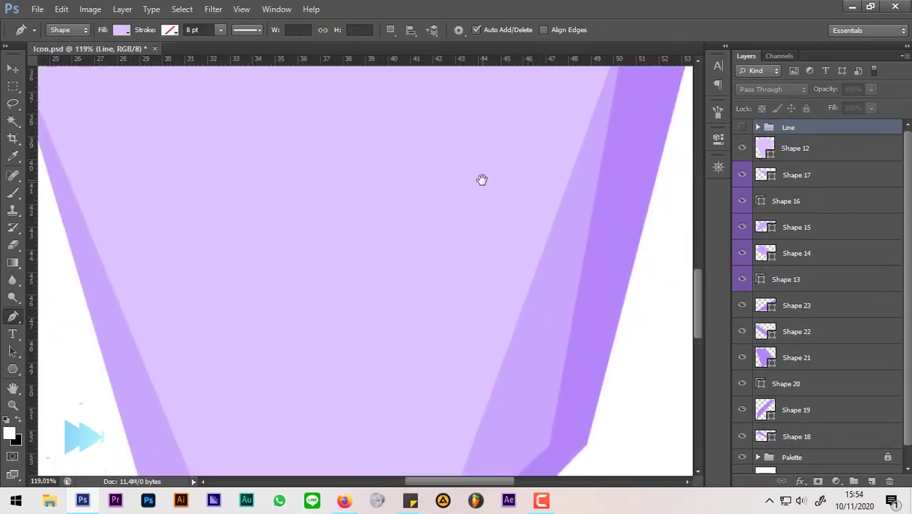
pyautogui.scroll(-6, 480, 179)
pyautogui.scroll(2, 480, 275)
pyautogui.scroll(3, 484, 253)
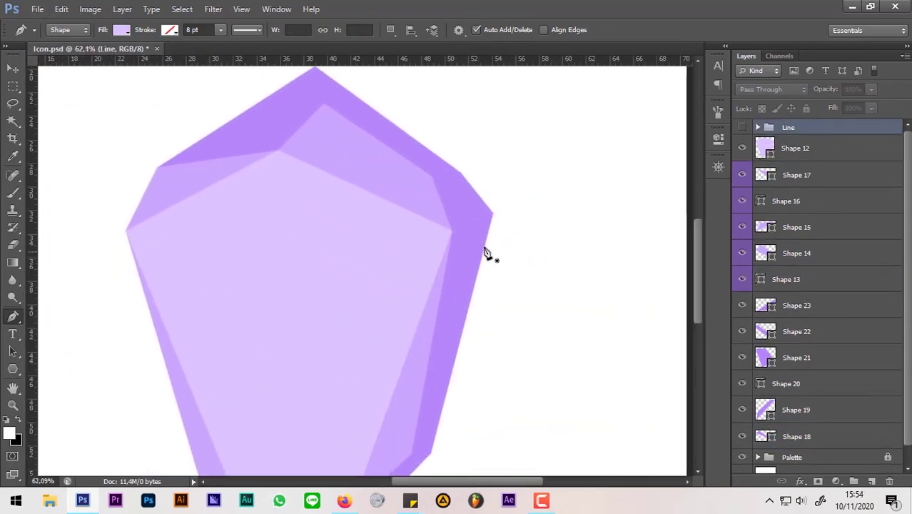
pyautogui.scroll(3, 491, 222)
pyautogui.scroll(2, 499, 220)
pyautogui.keyDown('ctrl'); pyautogui.click(534, 216); pyautogui.keyUp('ctrl')
pyautogui.scroll(3, 560, 193)
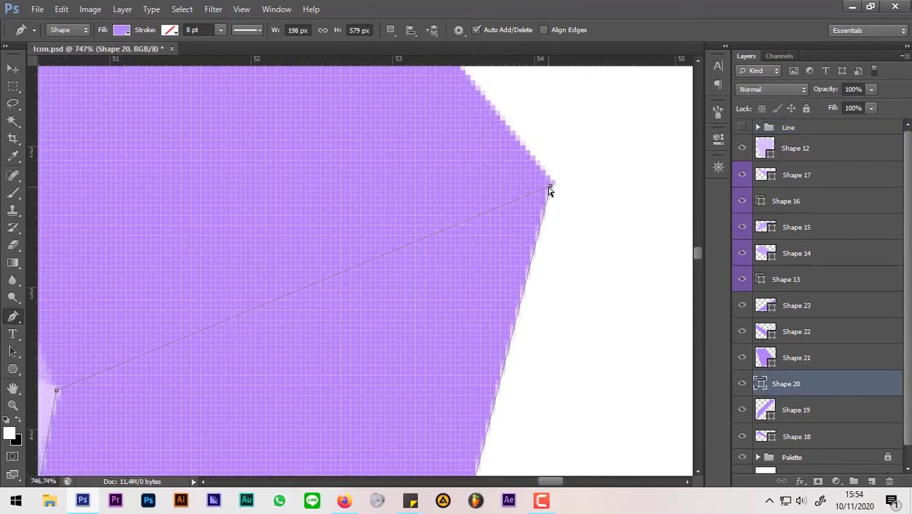
pyautogui.moveTo(550, 188); pyautogui.dragTo(552, 183)
pyautogui.scroll(-5, 518, 230)
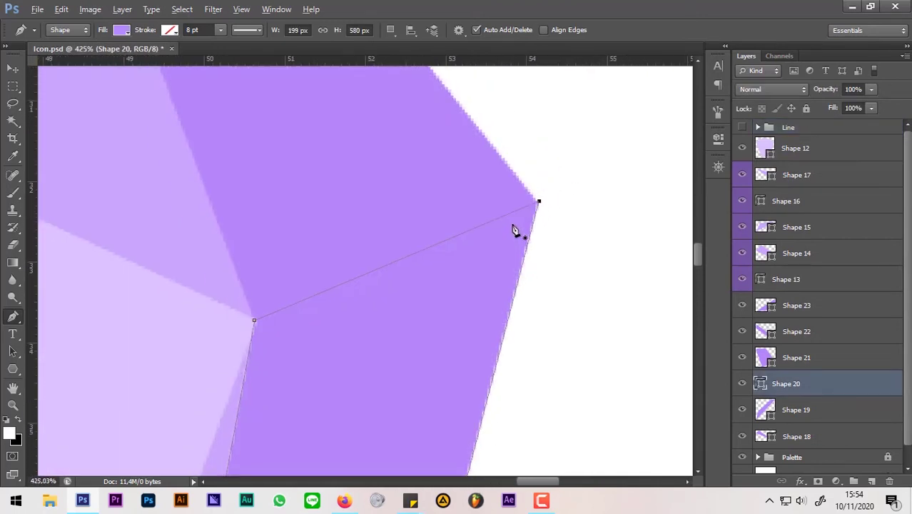
pyautogui.scroll(-4, 512, 228)
pyautogui.scroll(-2, 506, 235)
pyautogui.scroll(4, 473, 98)
pyautogui.scroll(3, 461, 121)
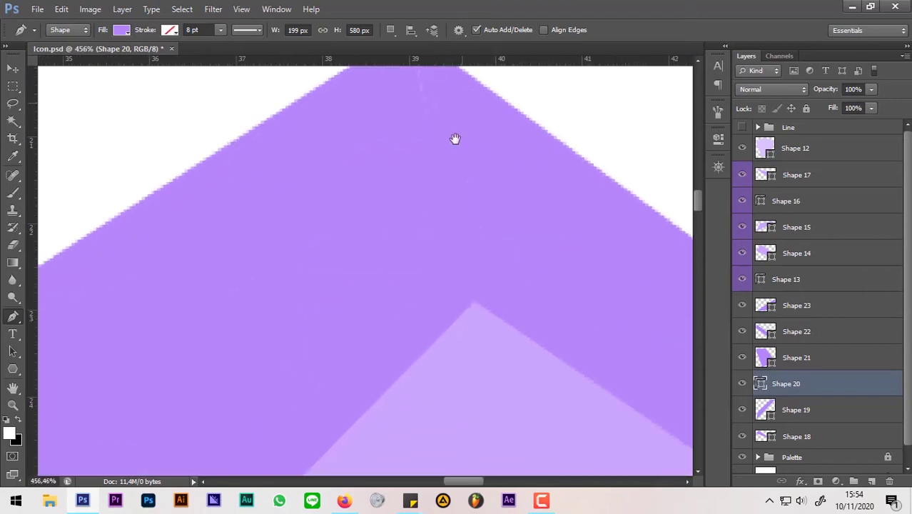
pyautogui.scroll(1, 442, 185)
# - Inspect Shape 23's top vertex, then select the Palette group
pyautogui.keyDown('ctrl'); pyautogui.click(430, 219); pyautogui.keyUp('ctrl')
pyautogui.scroll(4, 408, 92)
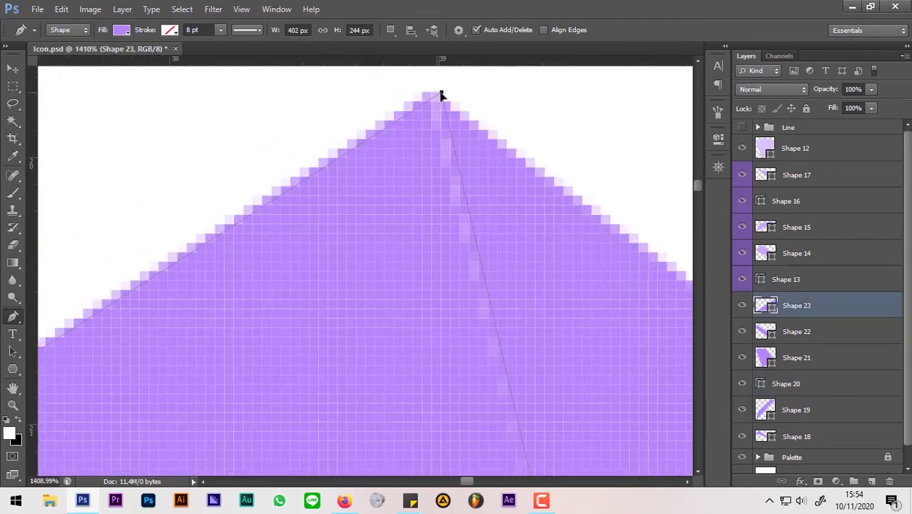
pyautogui.scroll(-5, 413, 164)
pyautogui.scroll(-5, 413, 163)
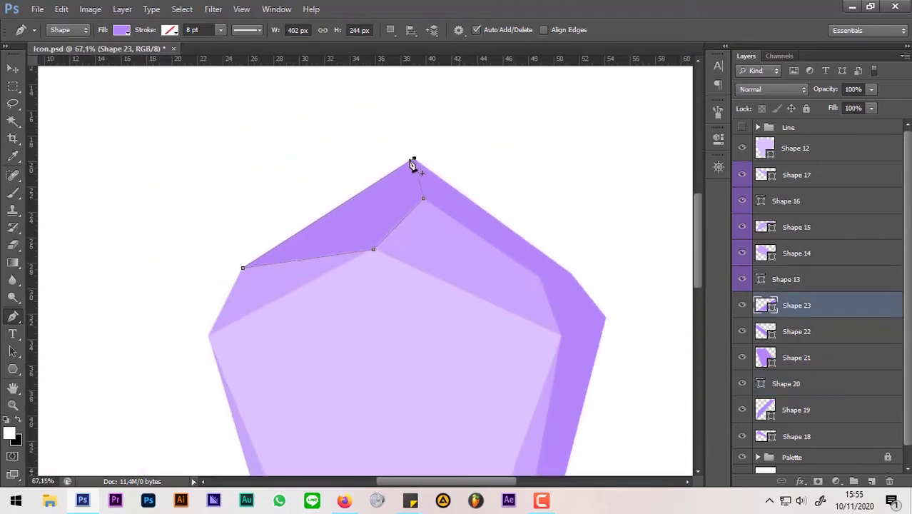
pyautogui.scroll(-4, 413, 163)
pyautogui.scroll(2, 448, 195)
pyautogui.scroll(3, 488, 234)
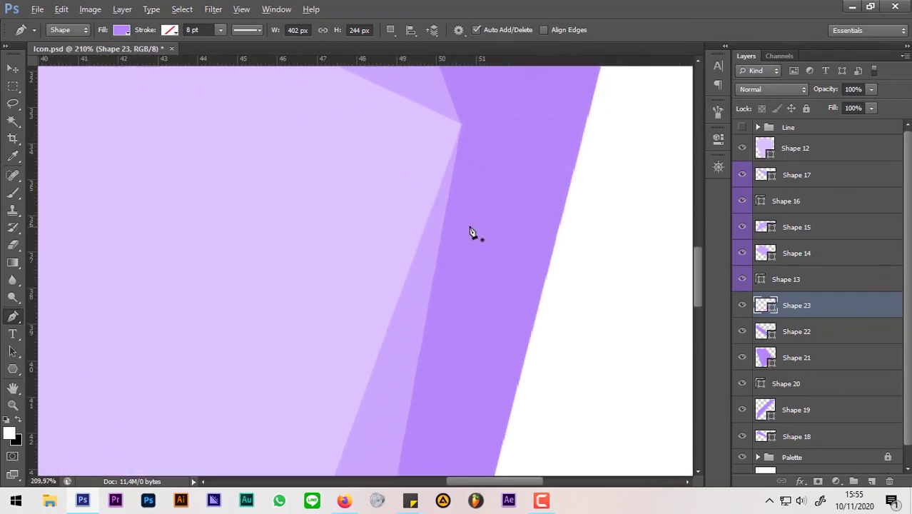
pyautogui.scroll(2, 472, 232)
pyautogui.scroll(2, 457, 165)
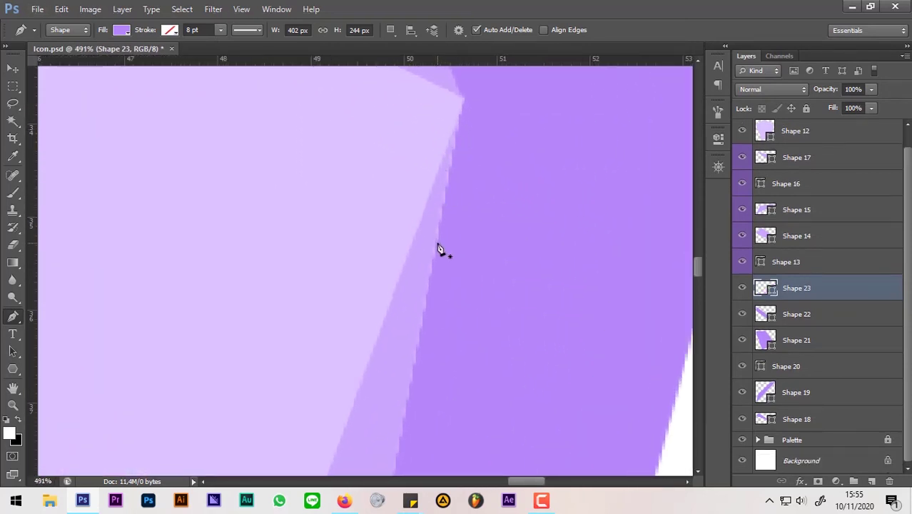
pyautogui.scroll(-3, 441, 249)
pyautogui.scroll(-2, 441, 249)
pyautogui.scroll(-3, 440, 249)
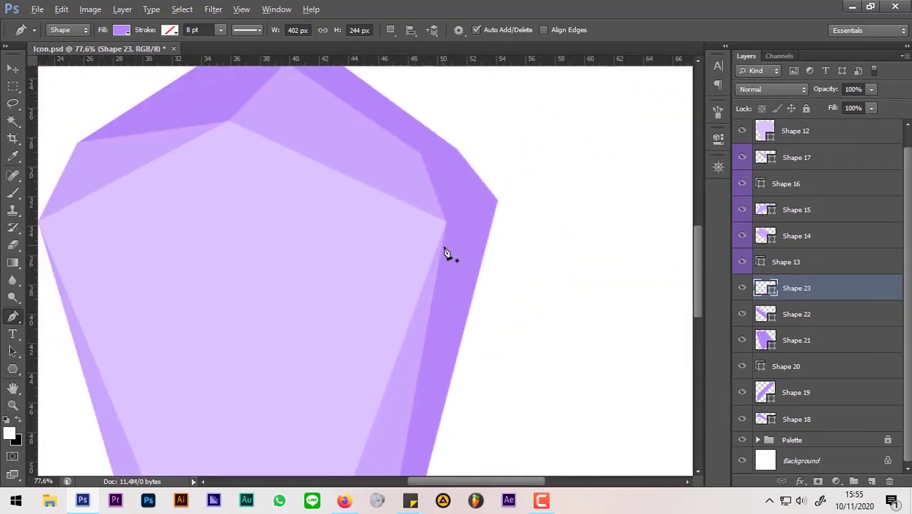
pyautogui.click(821, 441)
pyautogui.scroll(-1, 596, 338)
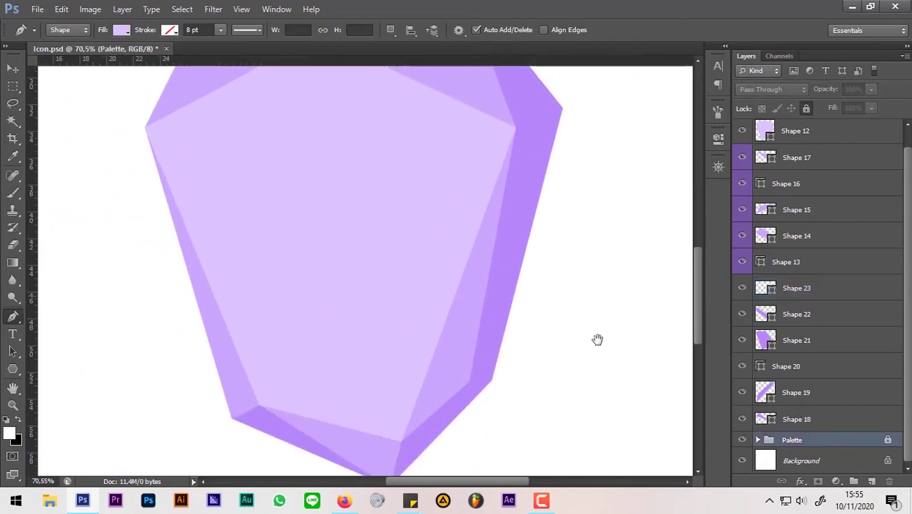
# - Trace the crystal's whole outer outline with the Pen tool, creating Shape 24
pyautogui.click(564, 197)
pyautogui.click(533, 118)
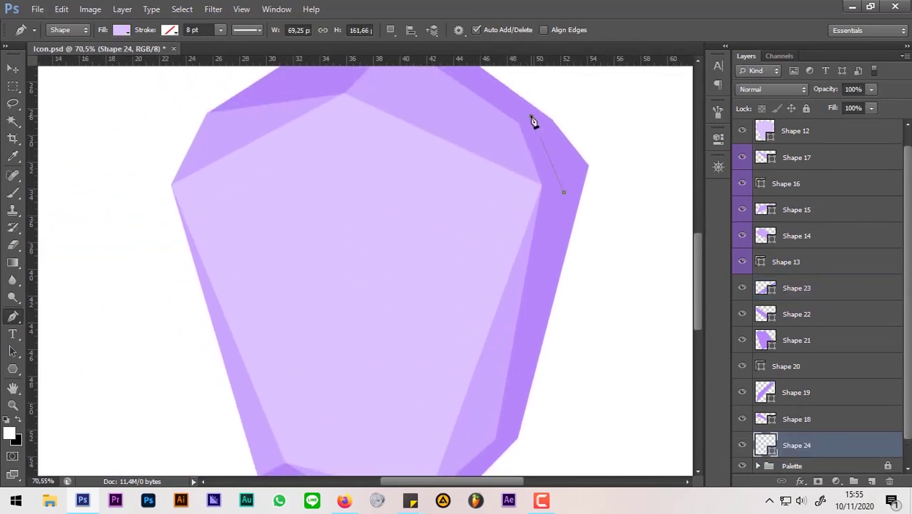
pyautogui.moveTo(533, 117); pyautogui.dragTo(597, 227)
pyautogui.click(454, 135)
pyautogui.click(291, 232)
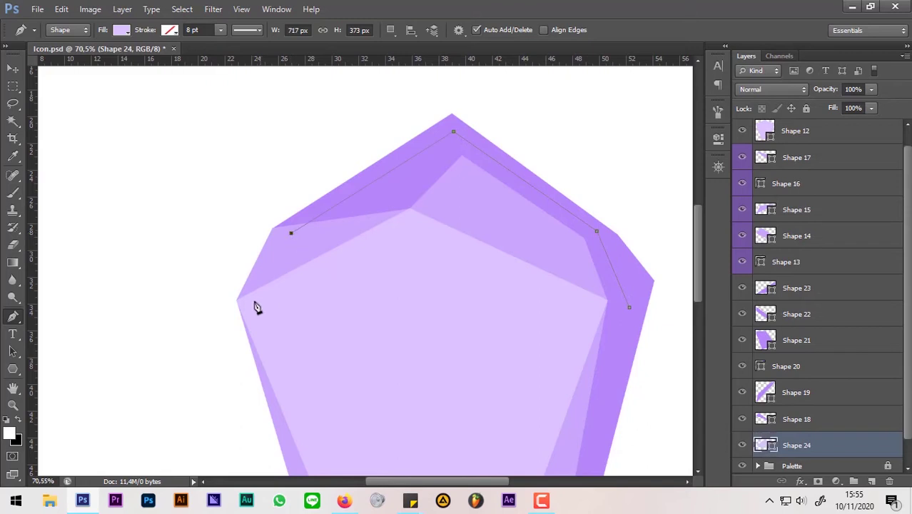
pyautogui.click(242, 300)
pyautogui.moveTo(310, 368); pyautogui.dragTo(320, 145)
pyautogui.click(314, 328)
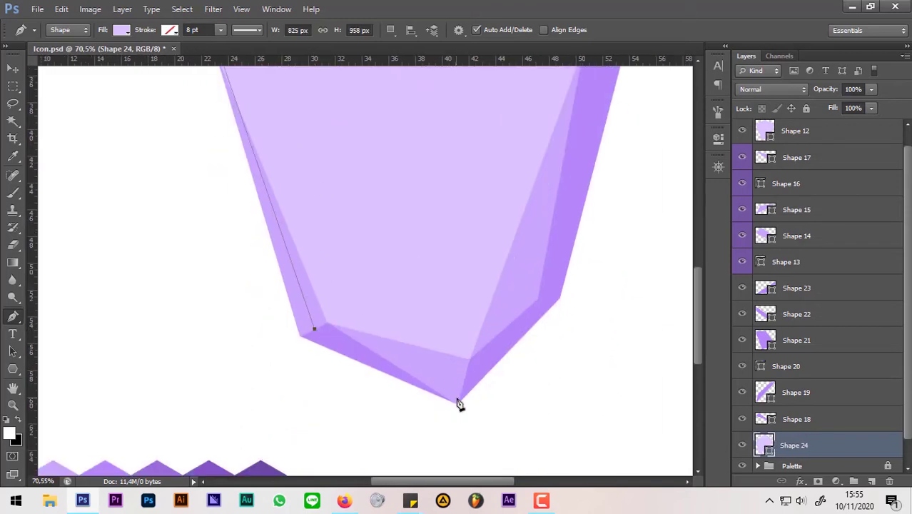
pyautogui.click(458, 401)
pyautogui.moveTo(573, 227); pyautogui.dragTo(577, 385)
pyautogui.scroll(-1, 878, 364)
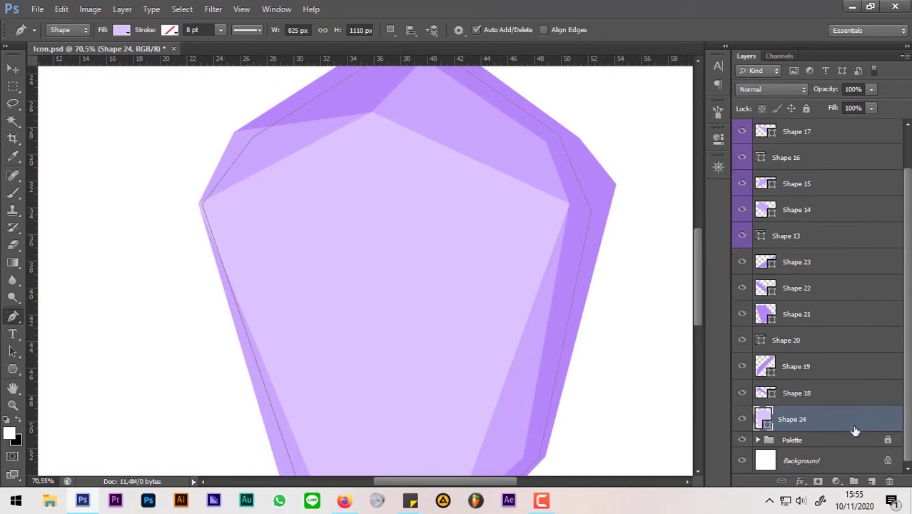
# - Rename the Shape 24 layer to 'Shape ANTISIPASI :D'
pyautogui.doubleClick(796, 421)
pyautogui.write('ANTISIPASI :D')
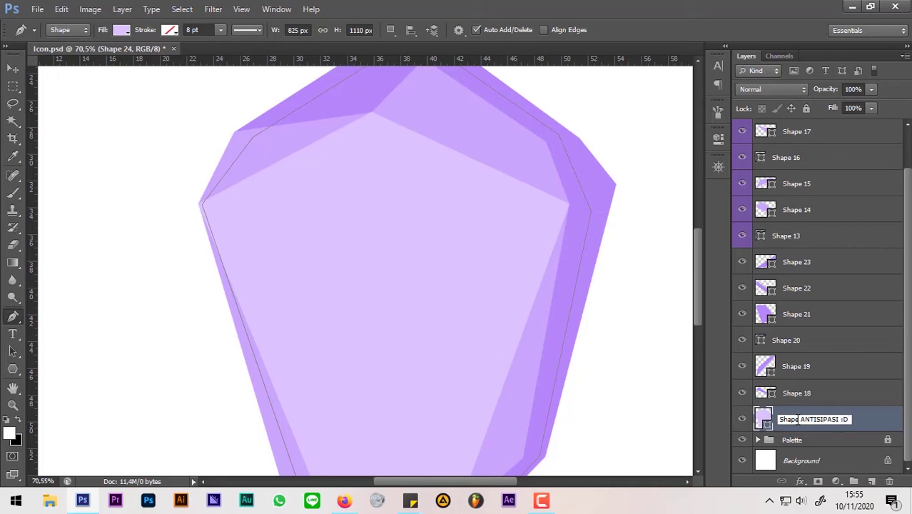
pyautogui.press('Return')
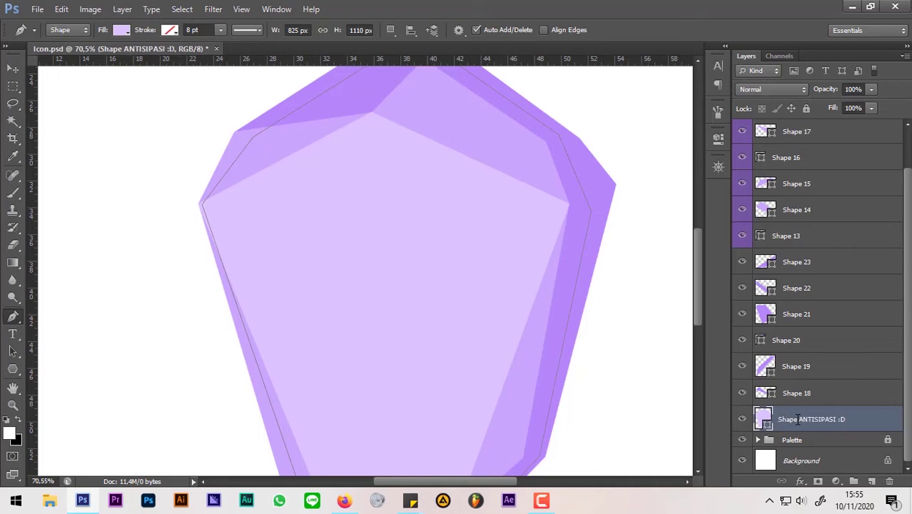
pyautogui.scroll(-2, 549, 363)
pyautogui.scroll(-2, 548, 362)
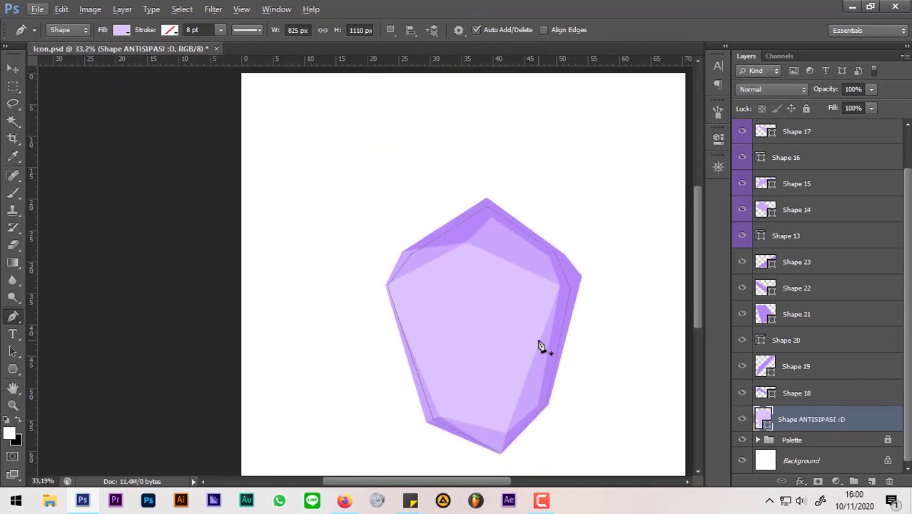
# - Recolour Shape 12 to caa5fb from the third palette swatch and add Layer 1 above
pyautogui.scroll(-1, 542, 346)
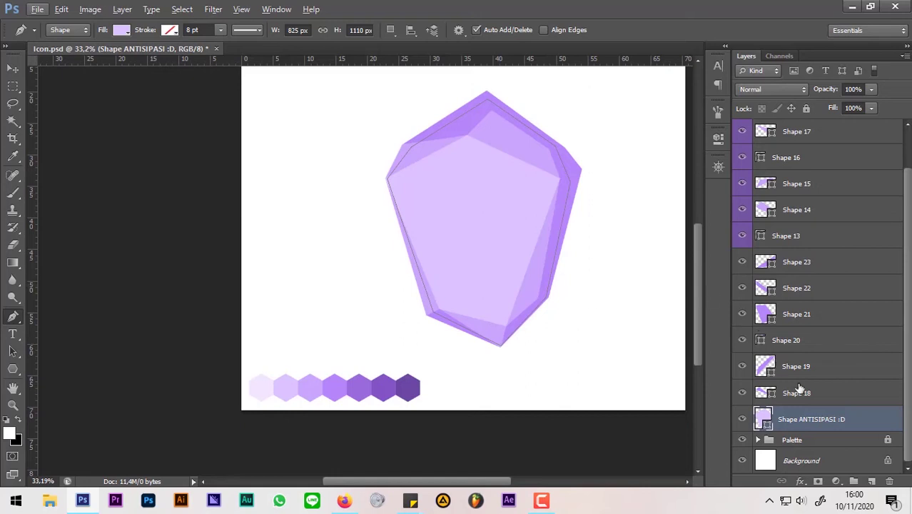
pyautogui.click(853, 441)
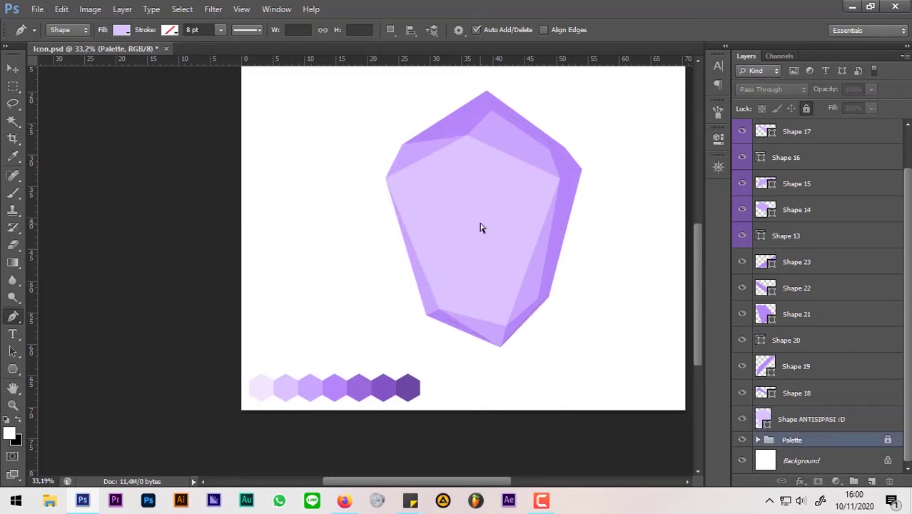
pyautogui.hotkey('ctrl', 'v')
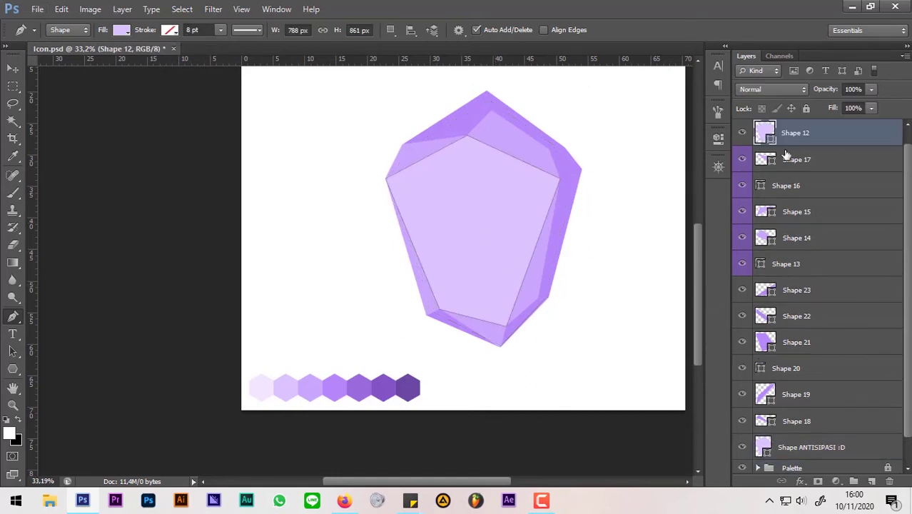
pyautogui.doubleClick(768, 142)
pyautogui.click(313, 382)
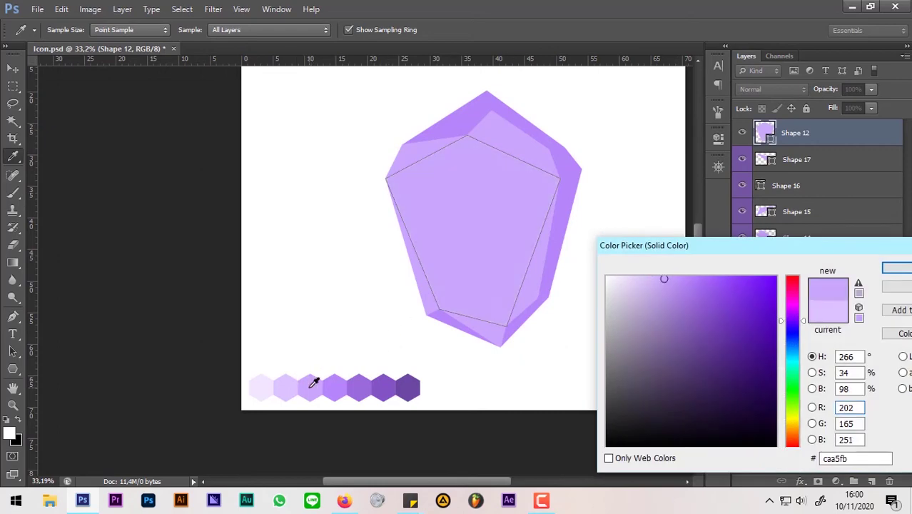
pyautogui.click(896, 268)
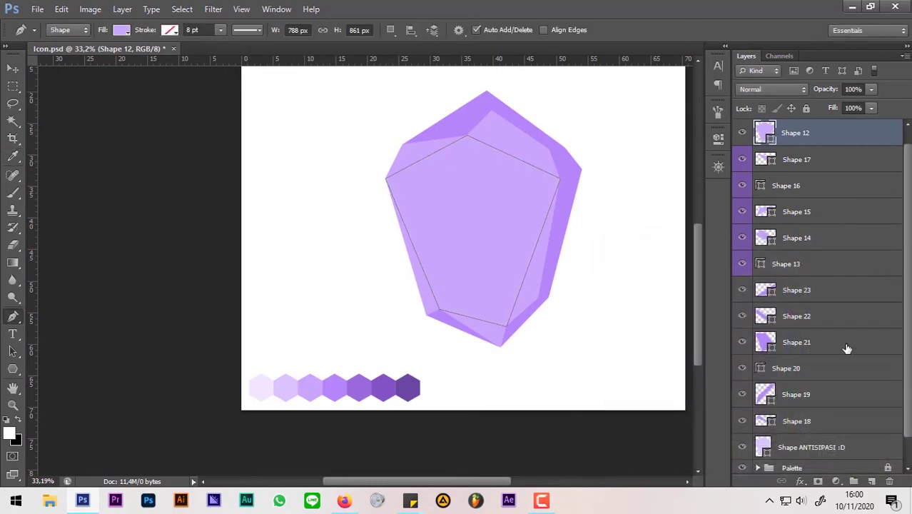
pyautogui.click(870, 484)
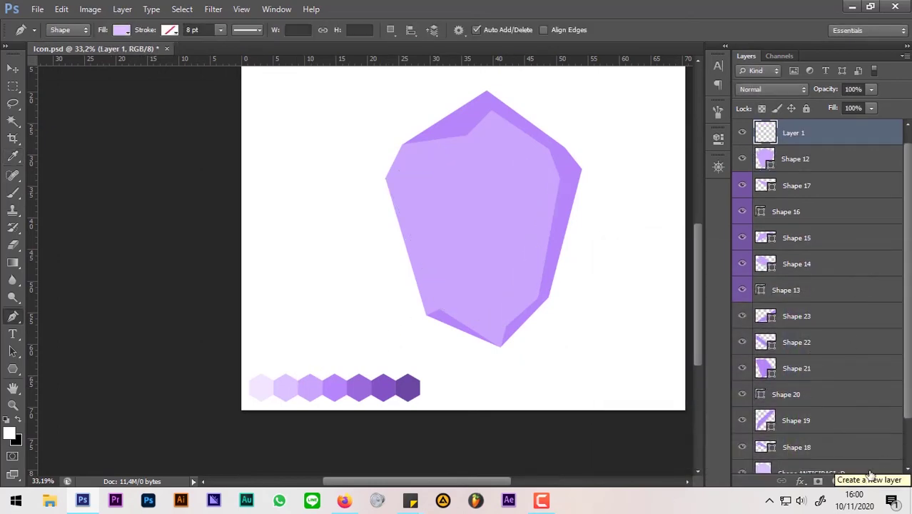
# - Clip Layer 1 to the central facet and marquee a rectangle around the gem
pyautogui.keyDown('alt'); pyautogui.click(846, 141); pyautogui.keyUp('alt')
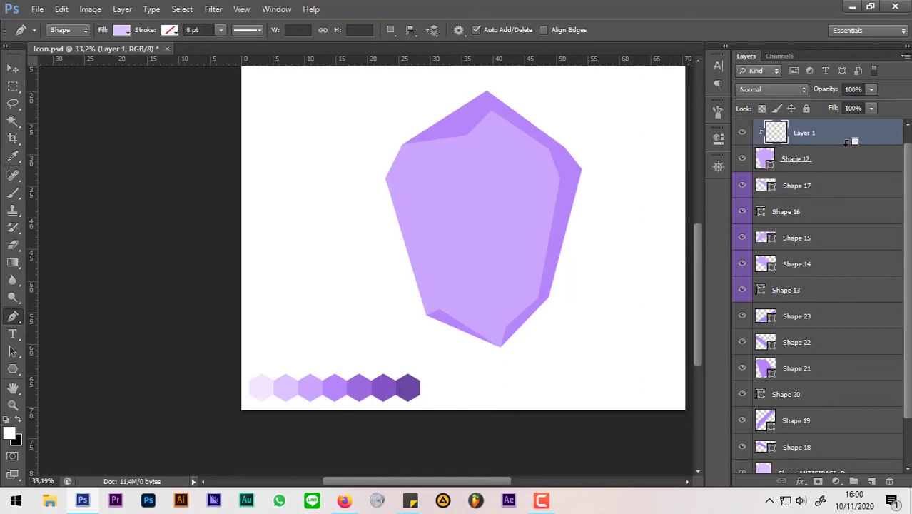
pyautogui.scroll(1, 765, 117)
pyautogui.click(17, 85)
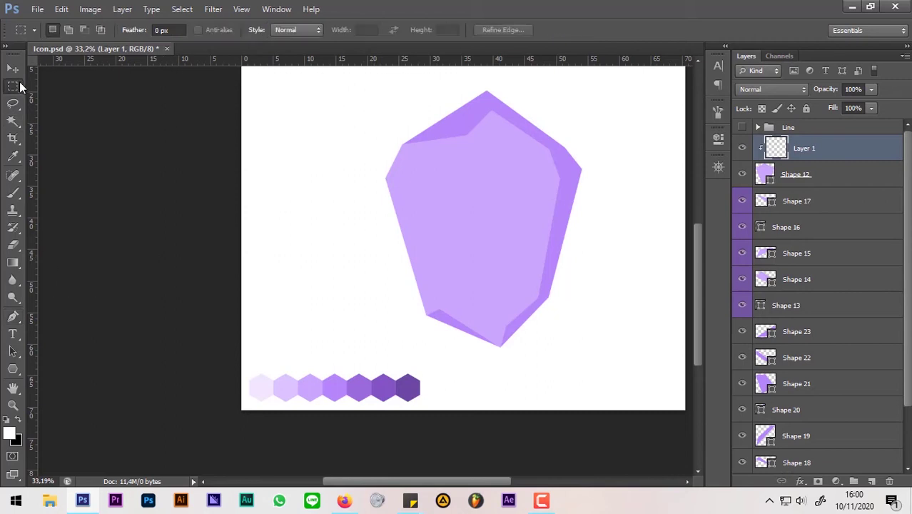
pyautogui.moveTo(385, 114); pyautogui.dragTo(571, 355)
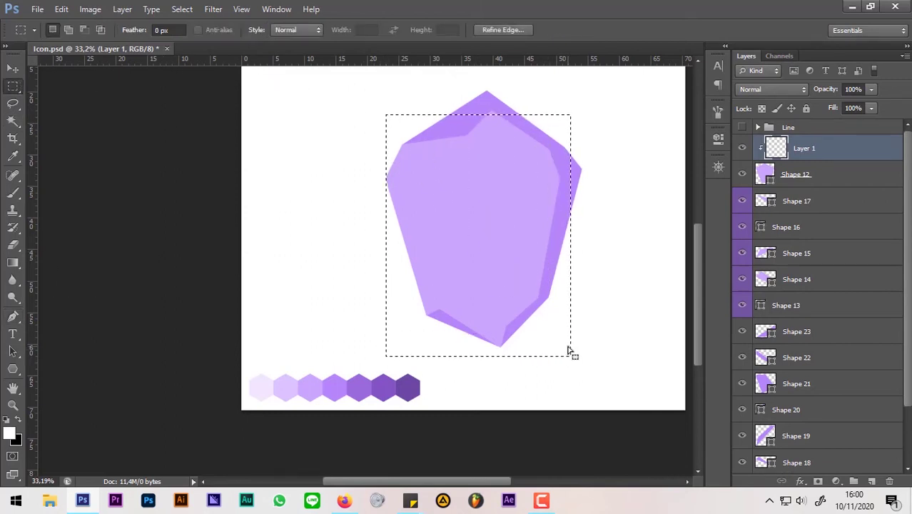
# - Set the foreground to the second palette purple and try two gradients, undoing both
pyautogui.click(14, 263)
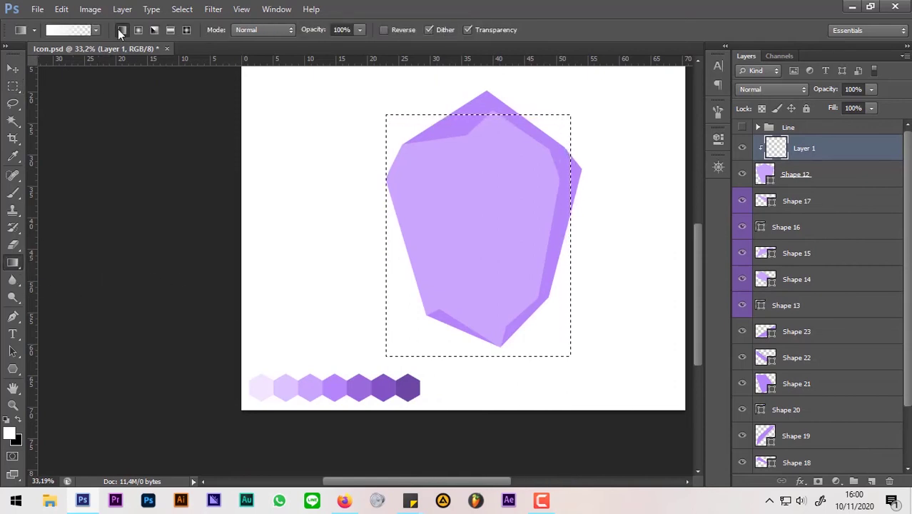
pyautogui.click(95, 30)
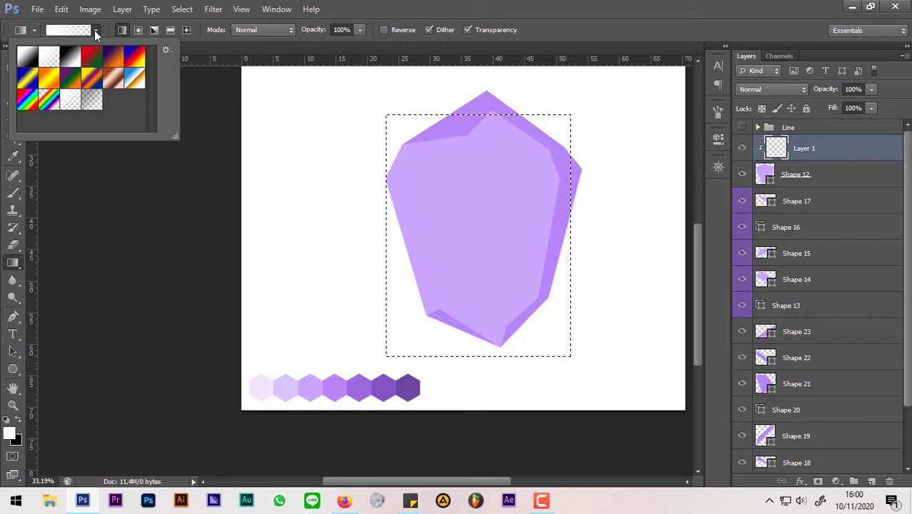
pyautogui.click(94, 30)
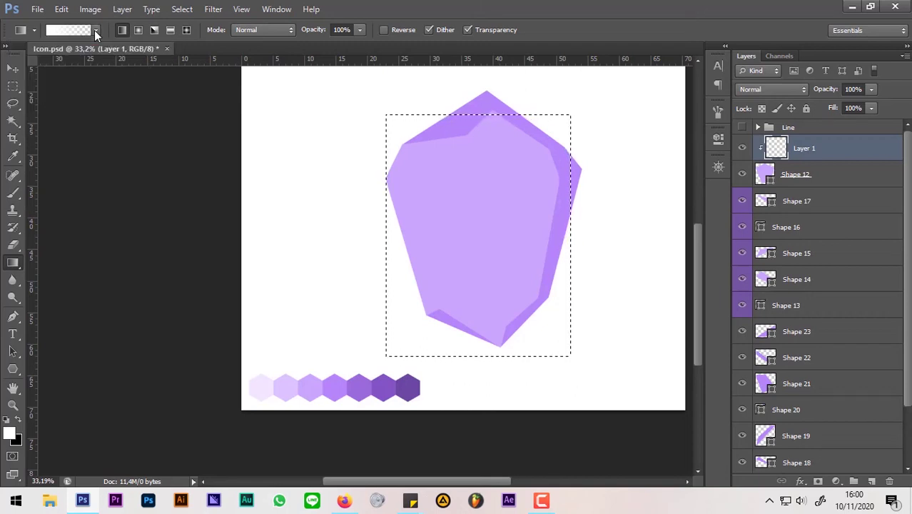
pyautogui.click(10, 433)
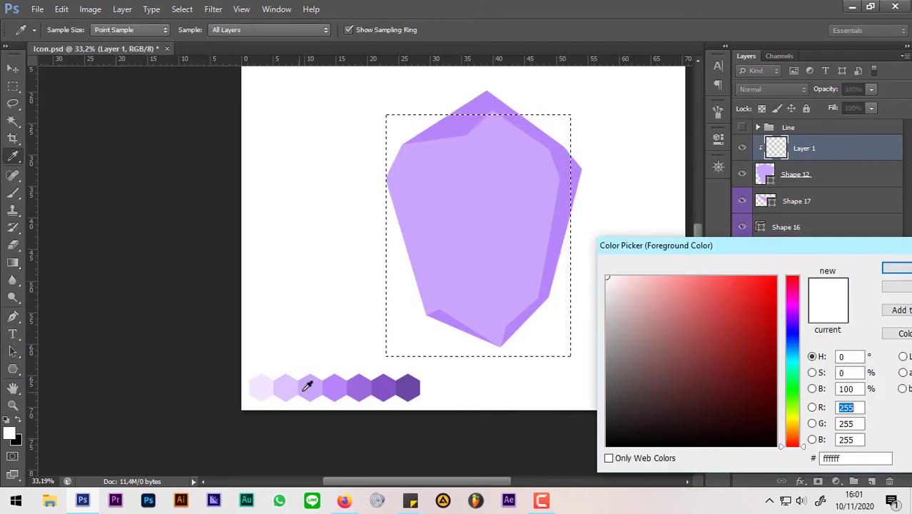
pyautogui.click(311, 388)
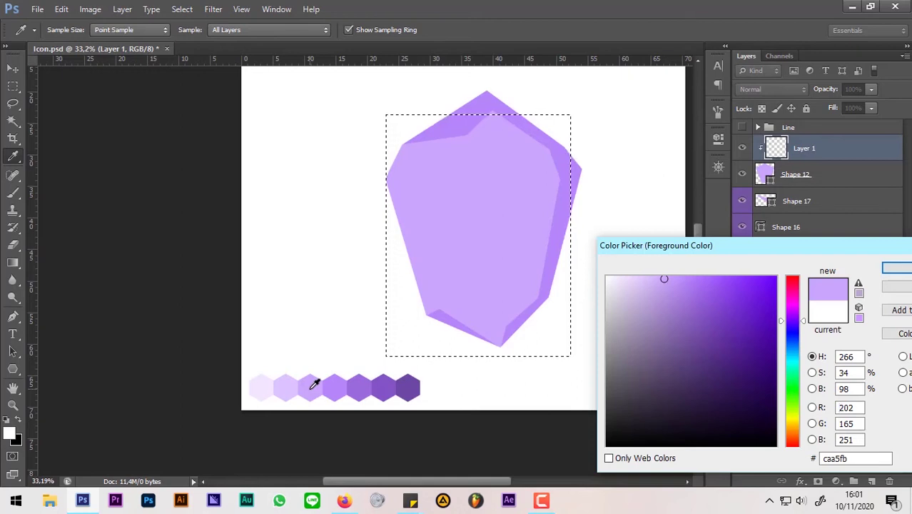
pyautogui.click(289, 388)
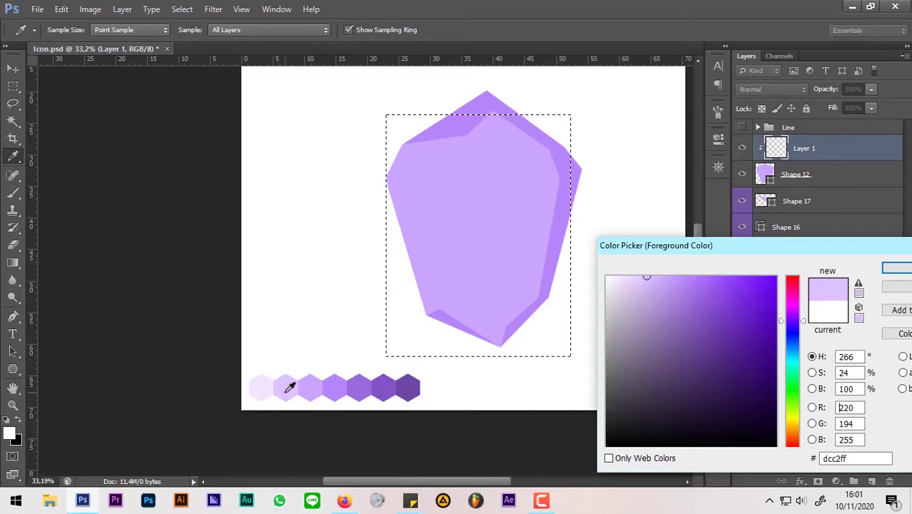
pyautogui.click(895, 266)
pyautogui.press('g')
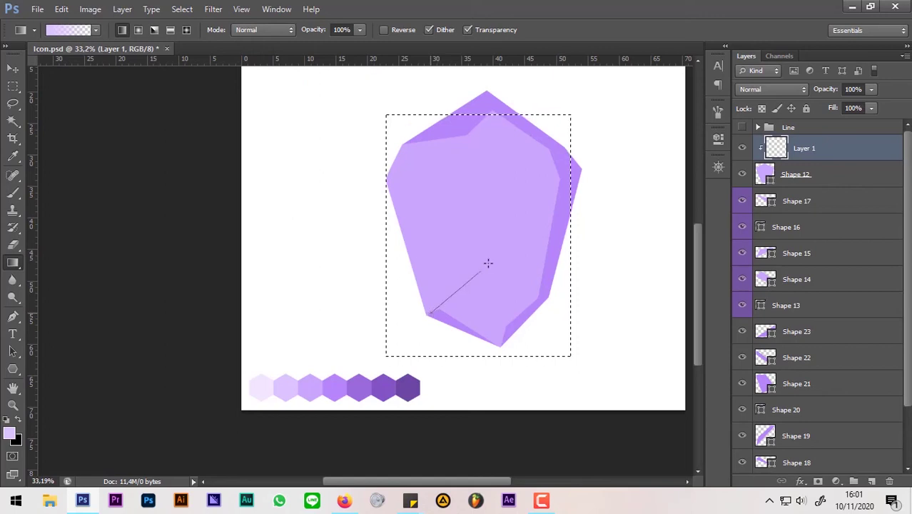
pyautogui.moveTo(488, 263); pyautogui.dragTo(493, 256)
pyautogui.hotkey('ctrl', 'z')
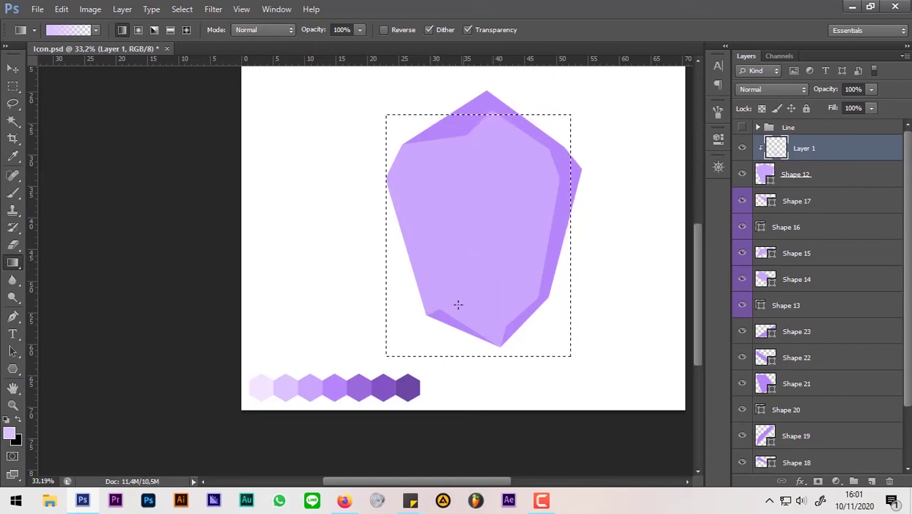
pyautogui.moveTo(440, 305); pyautogui.dragTo(489, 261)
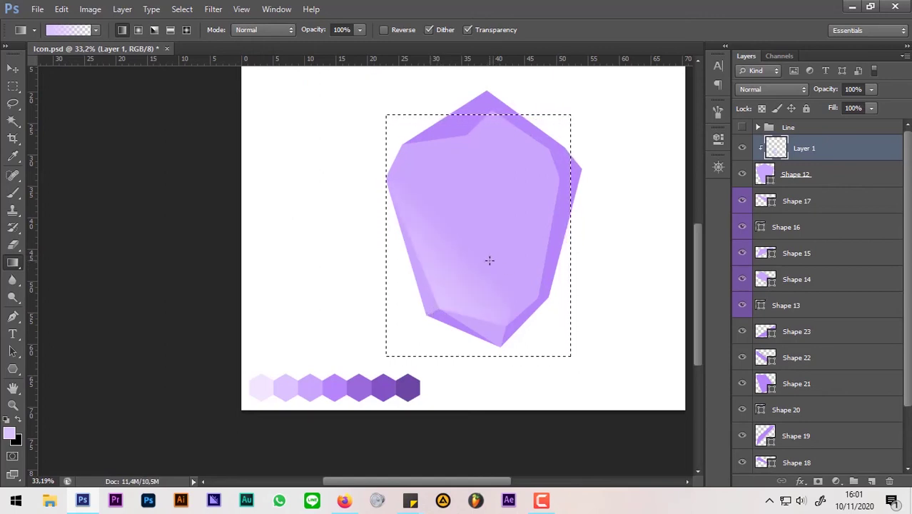
pyautogui.hotkey('ctrl', 'z')
# - Draw a pale highlight gradient from the lower-left using the lightest palette swatch
pyautogui.click(16, 435)
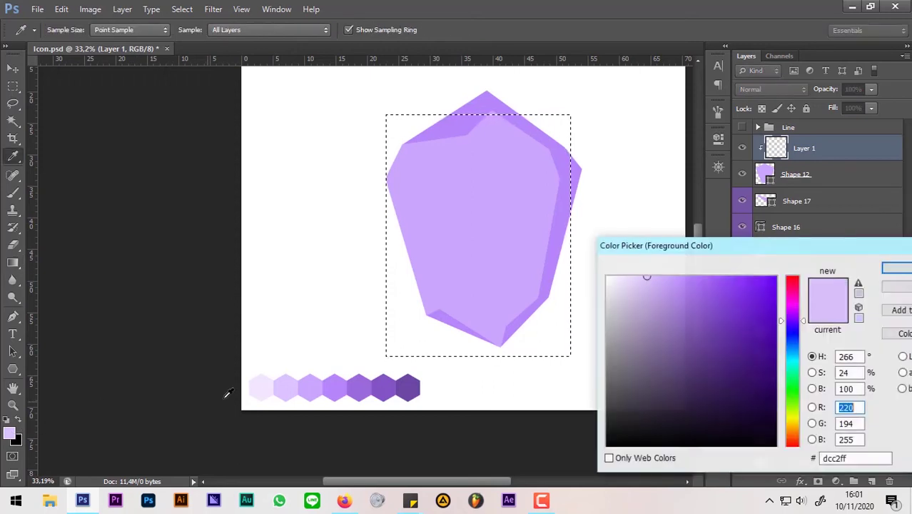
pyautogui.click(263, 385)
pyautogui.click(893, 270)
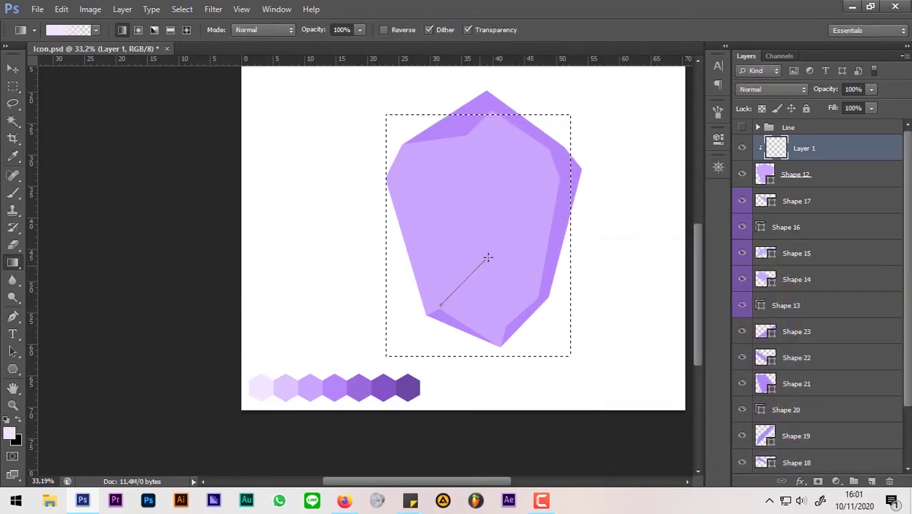
pyautogui.moveTo(488, 257); pyautogui.dragTo(490, 256)
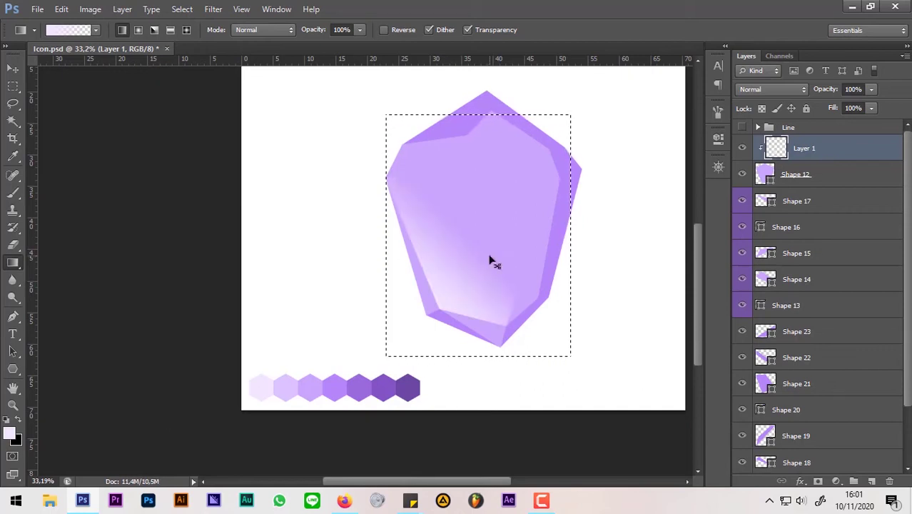
# - Deselect, then enlarge the highlight to about 108% and rotate it 4° clockwise
pyautogui.hotkey('ctrl', 'd')
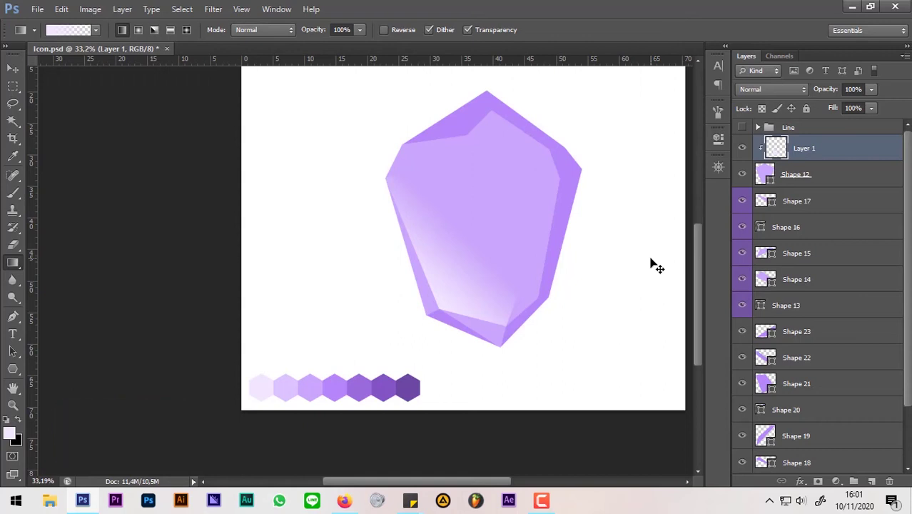
pyautogui.hotkey('ctrl', 't')
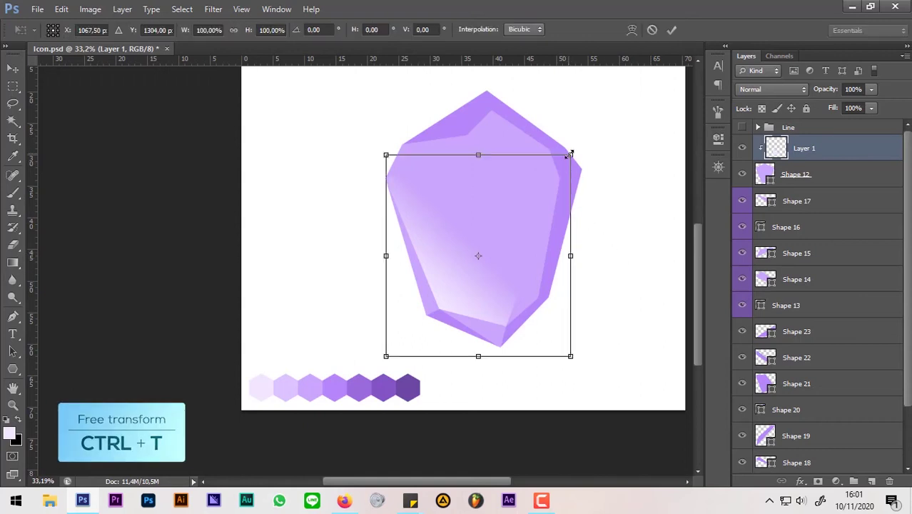
pyautogui.moveTo(570, 154); pyautogui.dragTo(586, 137)
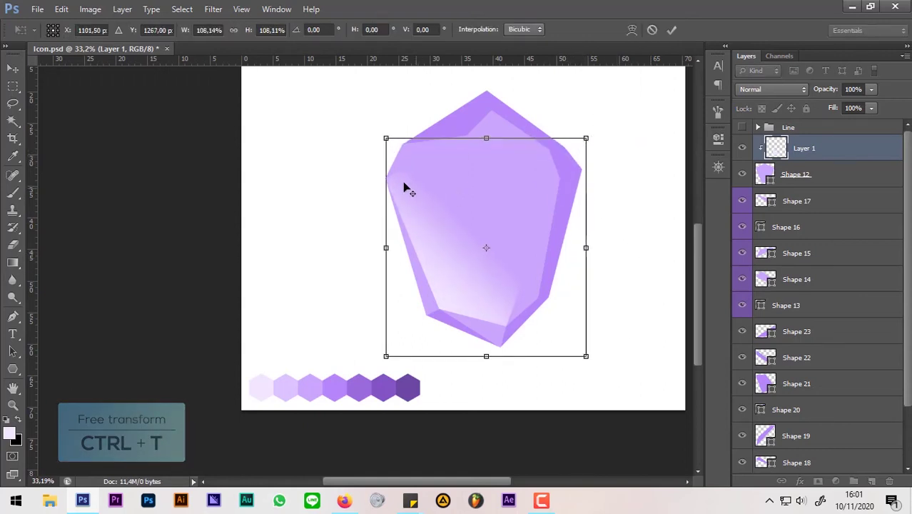
pyautogui.moveTo(590, 240); pyautogui.dragTo(587, 250)
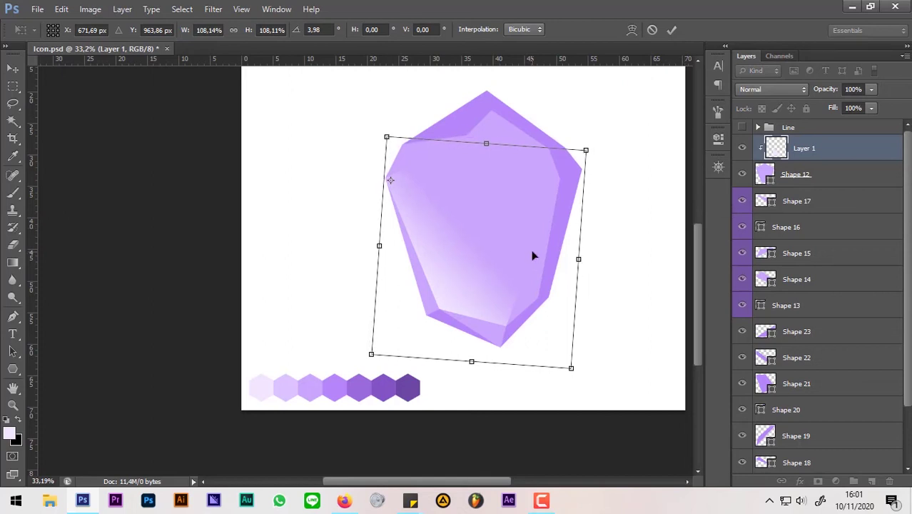
pyautogui.press('Return')
# - Recolour Shape 15 light lavender and add a Layer 2 clipped to it
pyautogui.press('p')
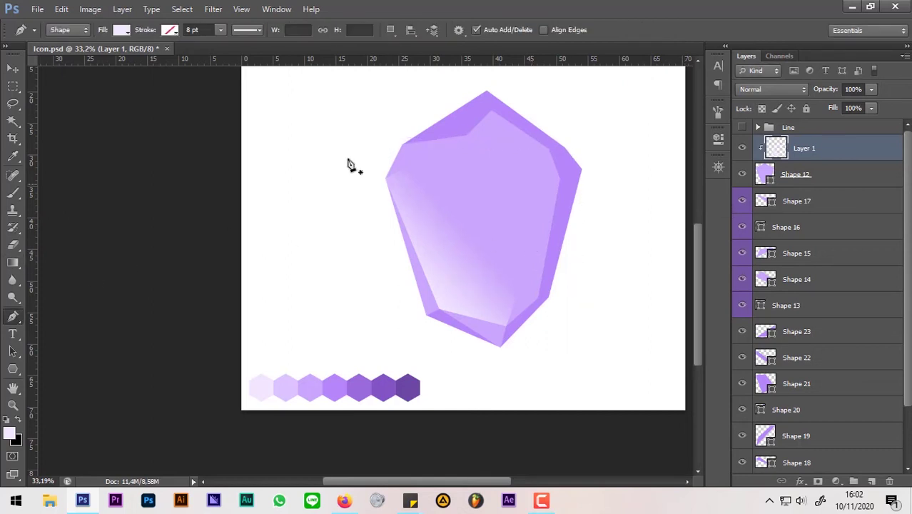
pyautogui.keyDown('ctrl'); pyautogui.click(413, 162); pyautogui.keyUp('ctrl')
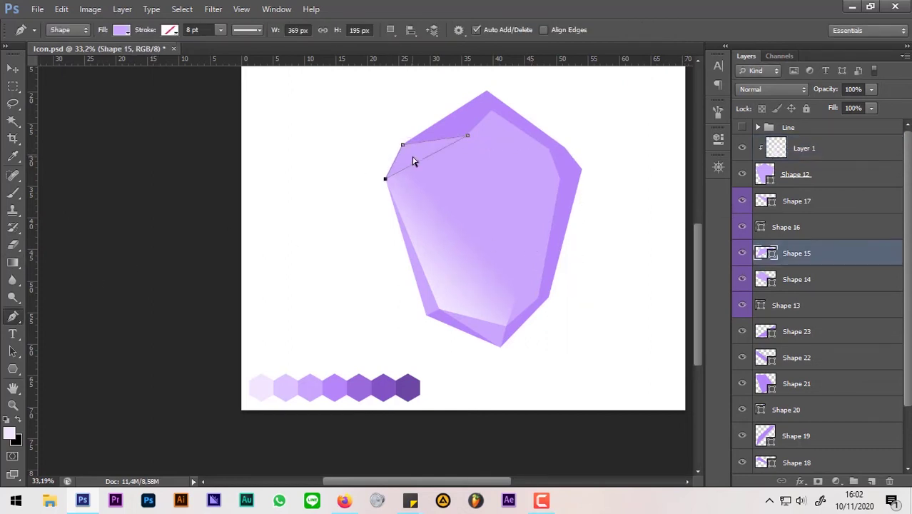
pyautogui.doubleClick(773, 257)
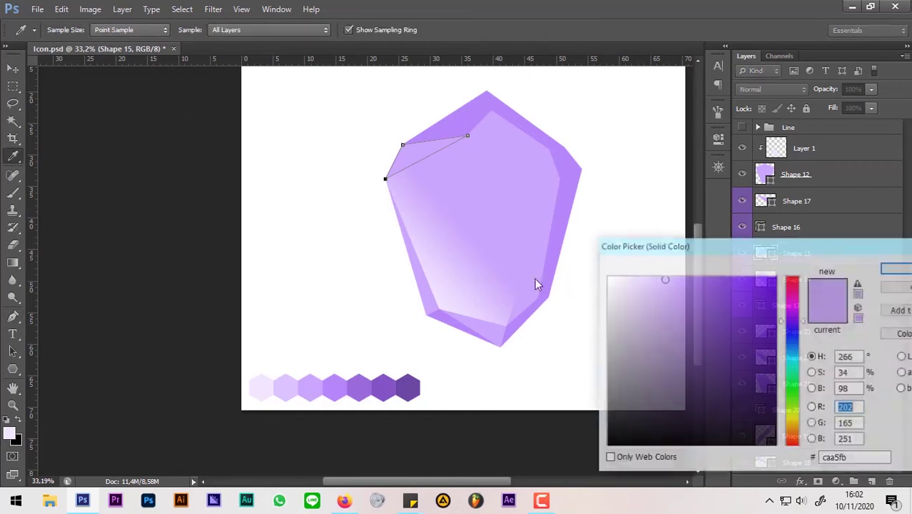
pyautogui.click(281, 388)
pyautogui.click(891, 268)
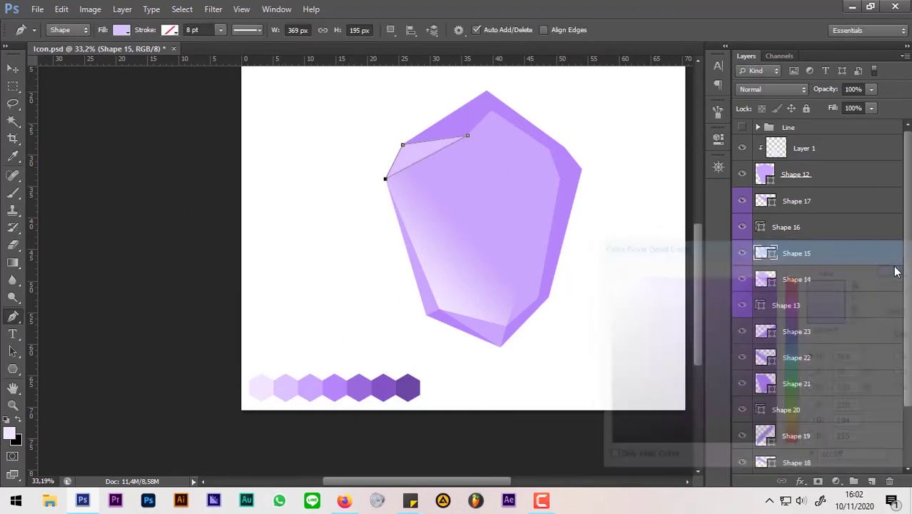
pyautogui.click(872, 482)
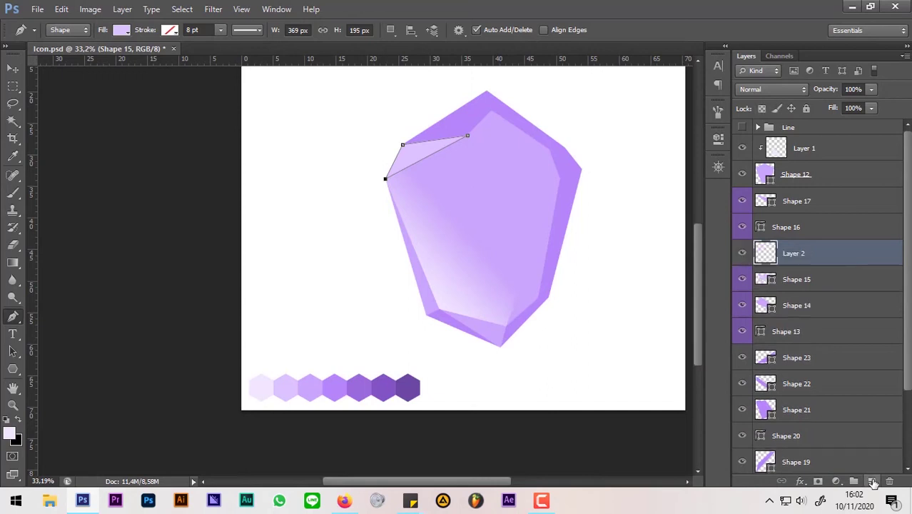
pyautogui.keyDown('alt'); pyautogui.click(855, 262); pyautogui.keyUp('alt')
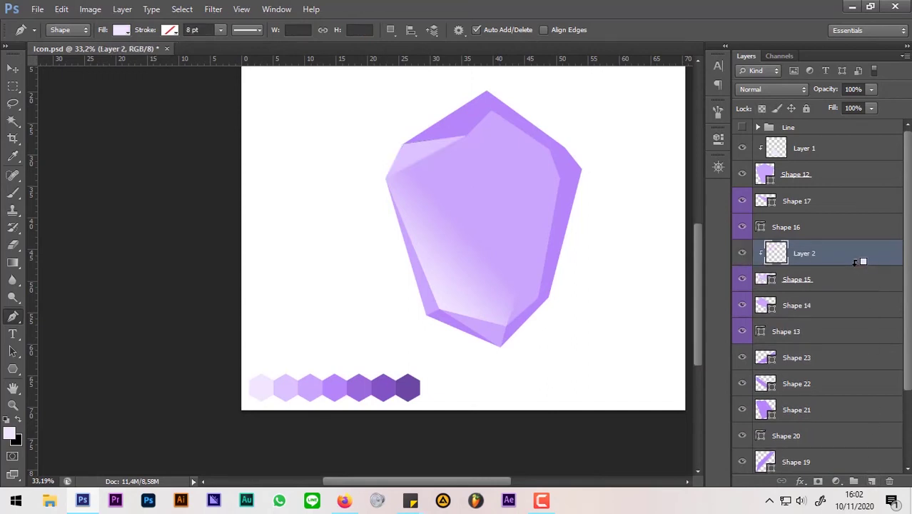
# - Marquee the upper-left facet and paint a light-lavender gradient across it
pyautogui.click(16, 89)
pyautogui.moveTo(374, 125); pyautogui.dragTo(481, 197)
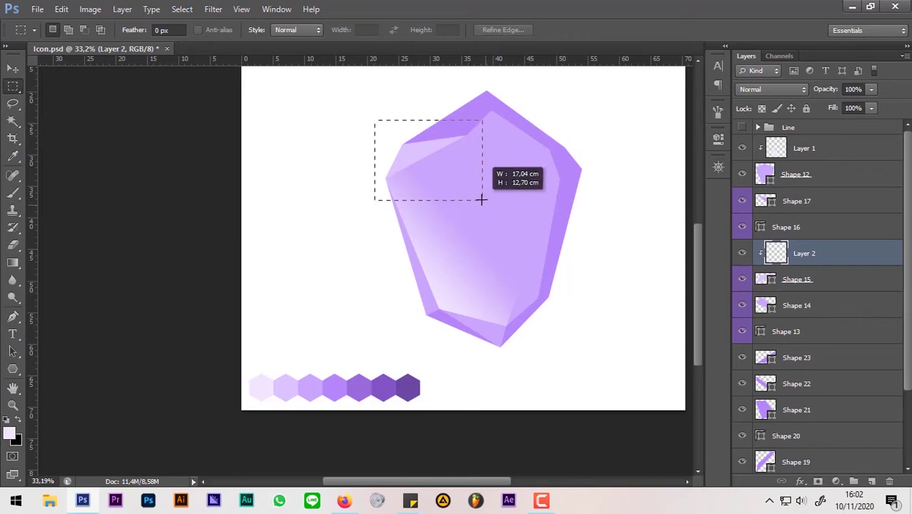
pyautogui.click(13, 262)
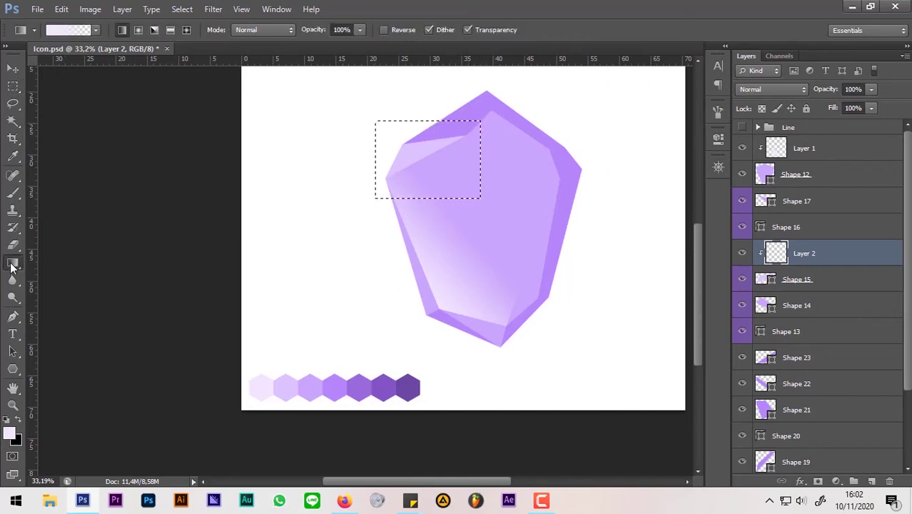
pyautogui.click(10, 434)
pyautogui.click(266, 384)
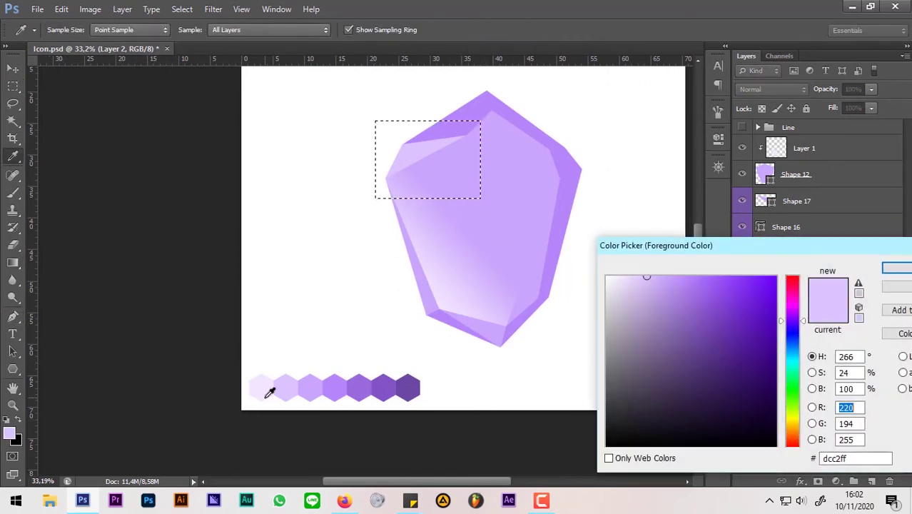
pyautogui.click(269, 382)
pyautogui.click(889, 273)
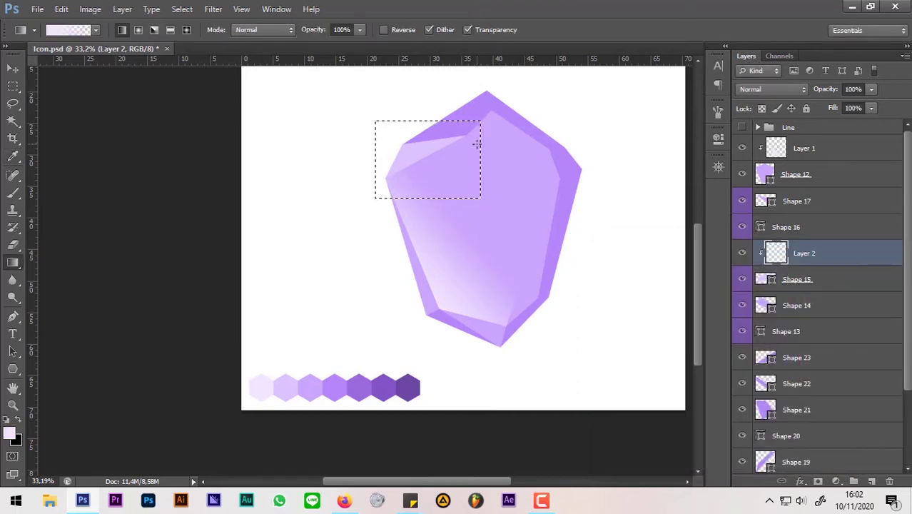
pyautogui.moveTo(397, 150); pyautogui.dragTo(423, 151)
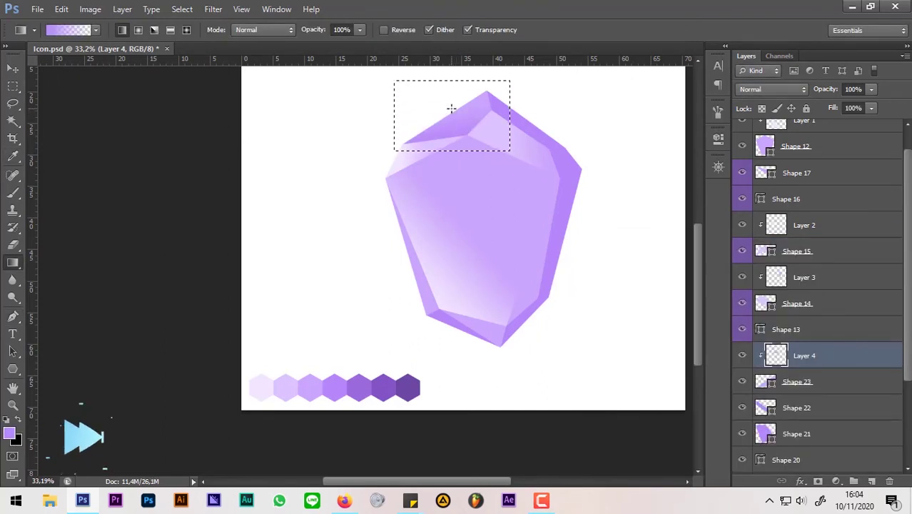
# - Shade the top facet with a purple gradient inside a rectangular selection
pyautogui.hotkey('ctrl', 'd')
pyautogui.press('p')
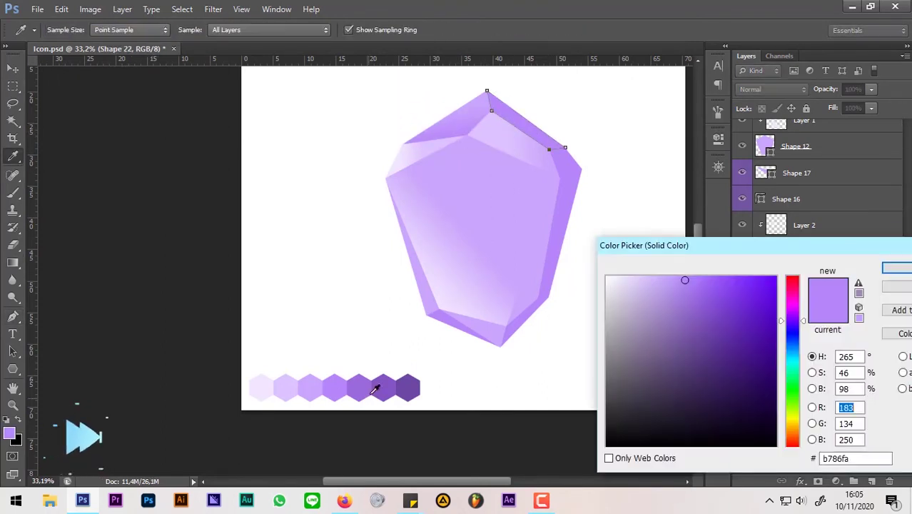
pyautogui.moveTo(477, 80); pyautogui.dragTo(572, 167)
pyautogui.press('i')
pyautogui.click(9, 433)
pyautogui.press('Return')
pyautogui.press('g')
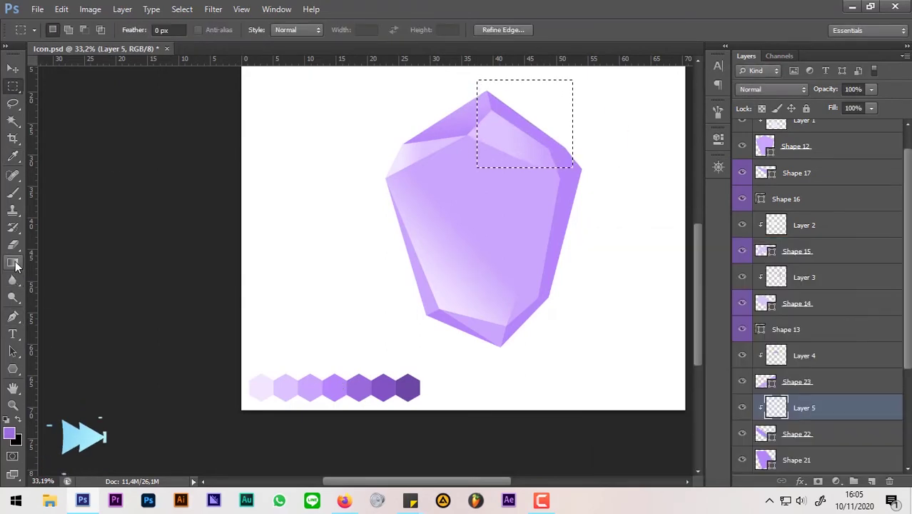
pyautogui.moveTo(516, 110); pyautogui.dragTo(557, 289)
pyautogui.hotkey('ctrl', 'd')
# - Add a layer clipped to the right facet and shade it with a gradient
pyautogui.press('p')
pyautogui.hotkey('ctrl', 'alt', 'shift', 'n')
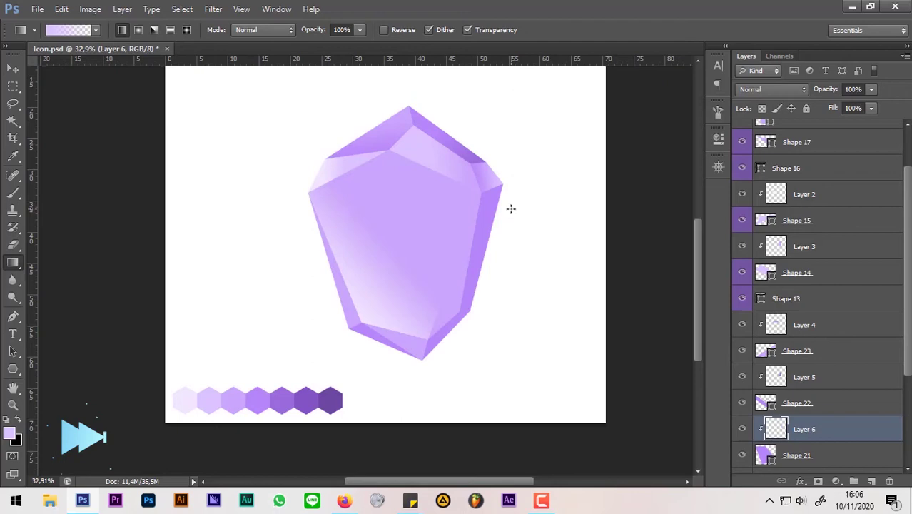
pyautogui.press('p')
pyautogui.hotkey('alt', '[')
pyautogui.hotkey('alt', '[')
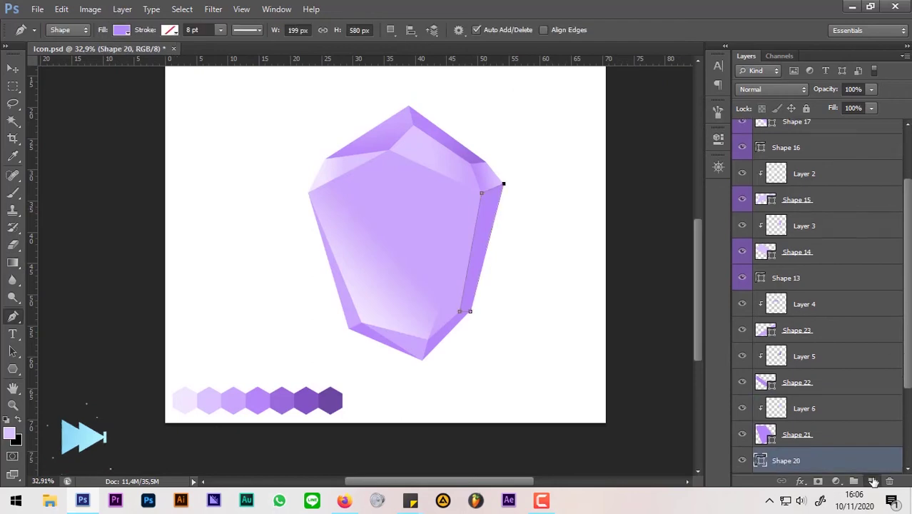
pyautogui.hotkey('ctrl', 'alt', 'shift', 'n')
pyautogui.press('m')
pyautogui.moveTo(451, 160); pyautogui.dragTo(513, 320)
pyautogui.press('g')
pyautogui.moveTo(483, 227); pyautogui.dragTo(634, 230)
pyautogui.hotkey('ctrl', 'd')
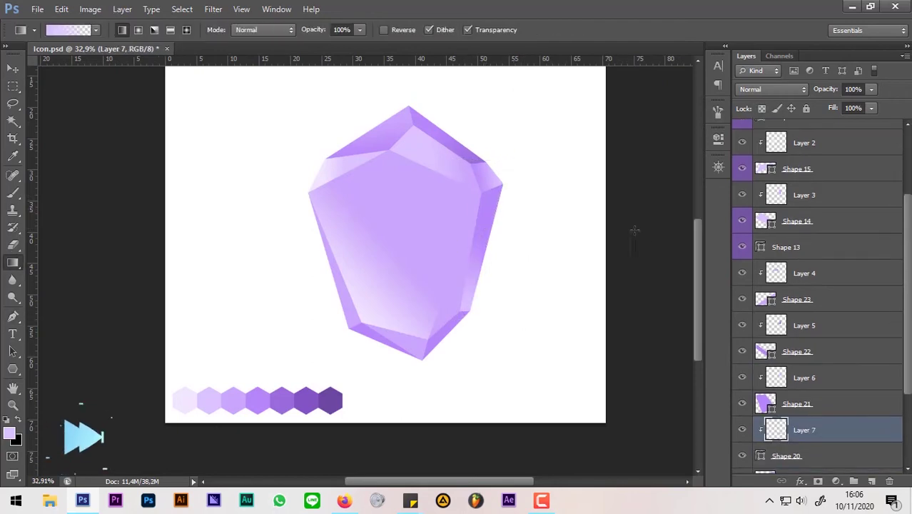
# - Add a clipped layer for the bottom facet and paint a gradient across it
pyautogui.click(362, 318)
pyautogui.hotkey('ctrl', 'alt', 'shift', 'n')
pyautogui.press('m')
pyautogui.moveTo(346, 306); pyautogui.dragTo(445, 378)
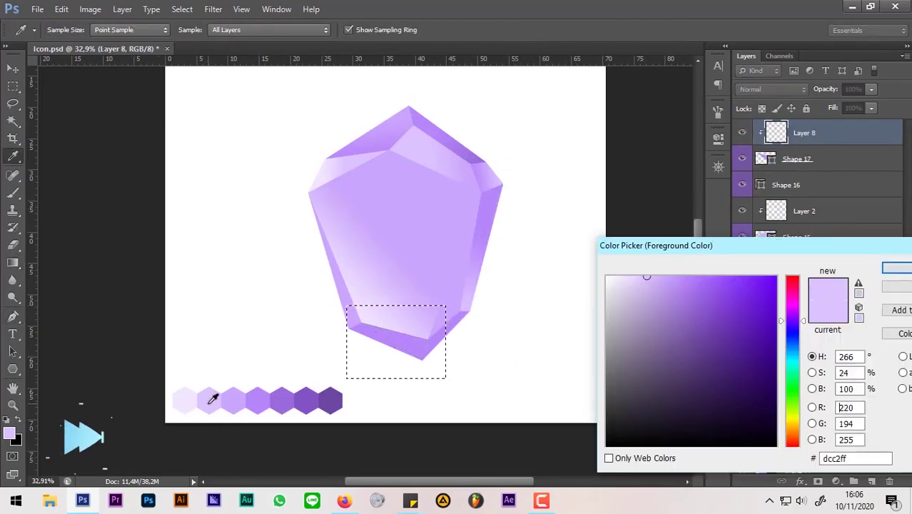
pyautogui.press('g')
pyautogui.moveTo(426, 339); pyautogui.dragTo(407, 330)
pyautogui.hotkey('ctrl', 'd')
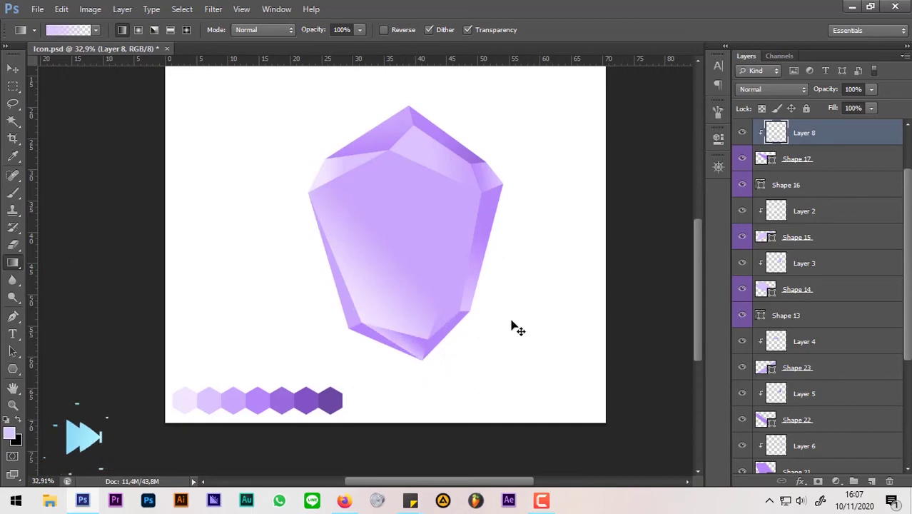
# - Add a clipped layer for the lower-right facet and choose its gradient colour
pyautogui.press('p')
pyautogui.click(468, 310)
pyautogui.click(423, 356)
pyautogui.press('Return')
pyautogui.hotkey('ctrl', 'alt', 'shift', 'n')
pyautogui.press('g')
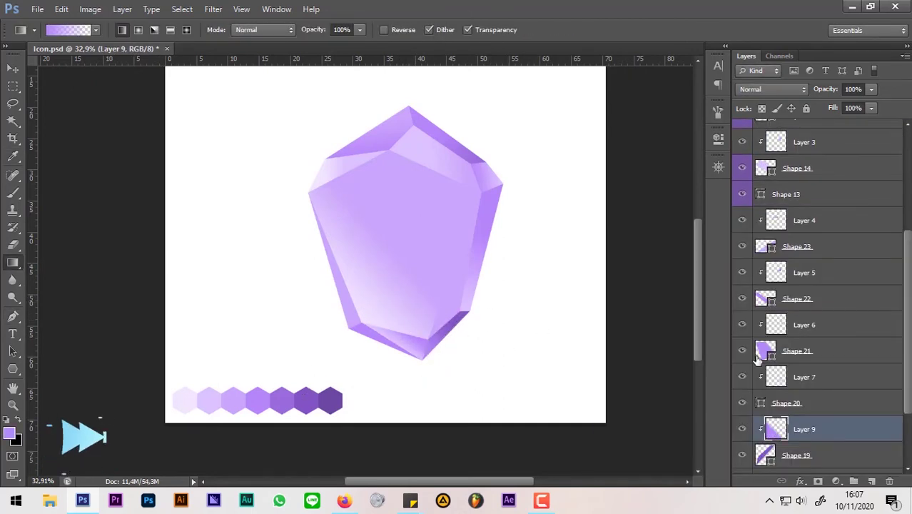
pyautogui.scroll(-2, 820, 321)
# - Add a clipped layer for the lowest facet and shade it with a darker purple
pyautogui.click(795, 433)
pyautogui.hotkey('ctrl', 'alt', 'shift', 'n')
pyautogui.click(9, 432)
pyautogui.click(285, 387)
pyautogui.press('Return')
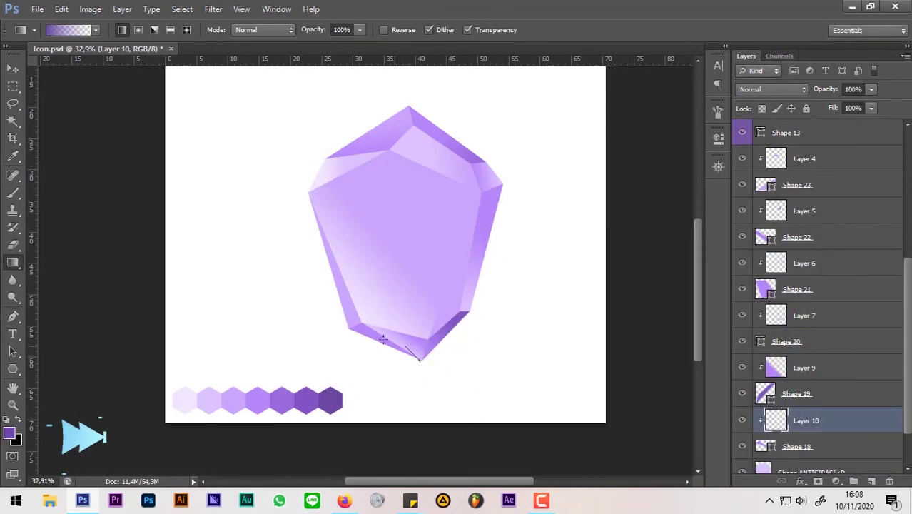
pyautogui.moveTo(383, 338); pyautogui.dragTo(384, 339)
# - Scroll the Layers panel back up and select Layer 1, the topmost crystal layer
pyautogui.scroll(-1, 494, 303)
pyautogui.scroll(2, 816, 194)
pyautogui.scroll(5, 815, 193)
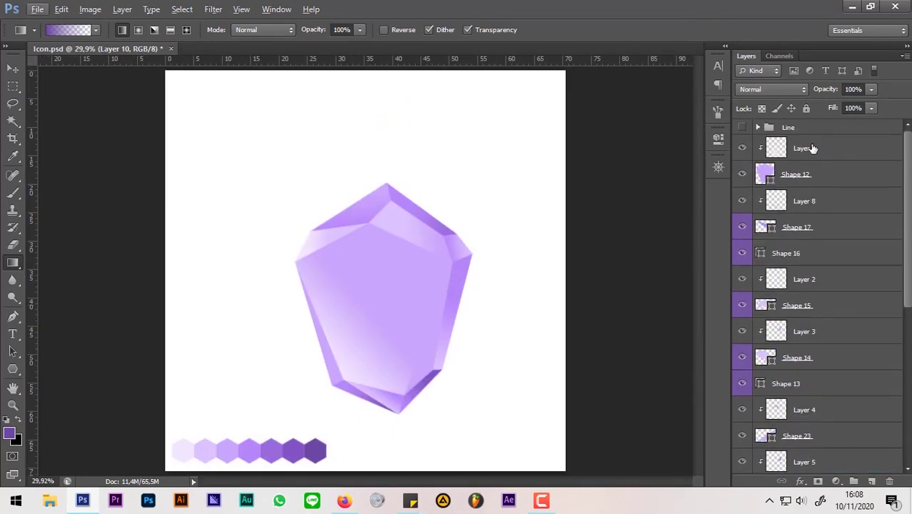
pyautogui.click(765, 150)
# - Group Layer 1 through Shape ANTISIPASI into a new group renamed 'Shape'
pyautogui.moveTo(903, 177); pyautogui.dragTo(899, 354)
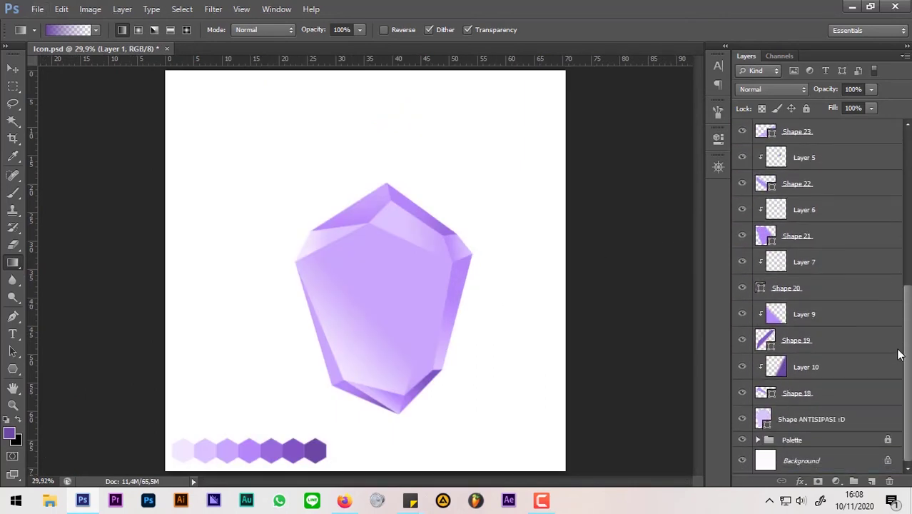
pyautogui.keyDown('shift'); pyautogui.click(844, 419); pyautogui.keyUp('shift')
pyautogui.moveTo(844, 419); pyautogui.dragTo(854, 481)
pyautogui.doubleClick(790, 144)
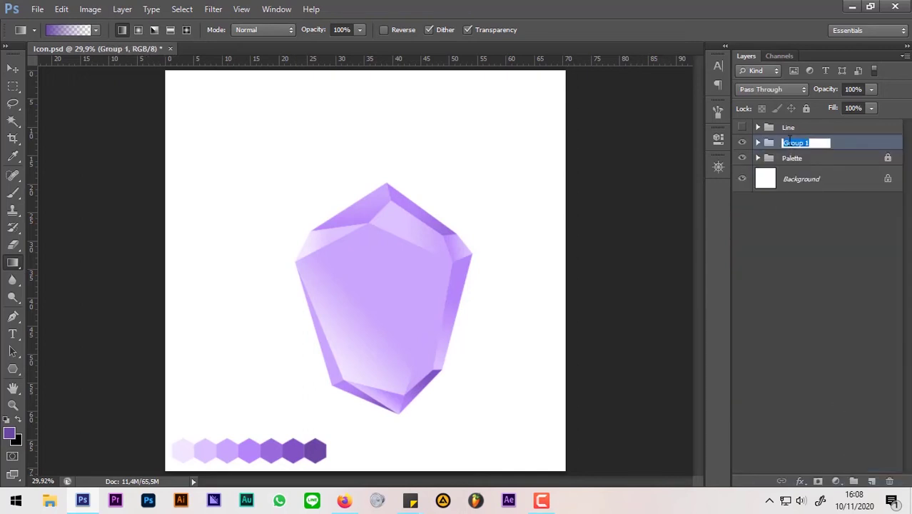
pyautogui.write('Shape')
pyautogui.press('Return')
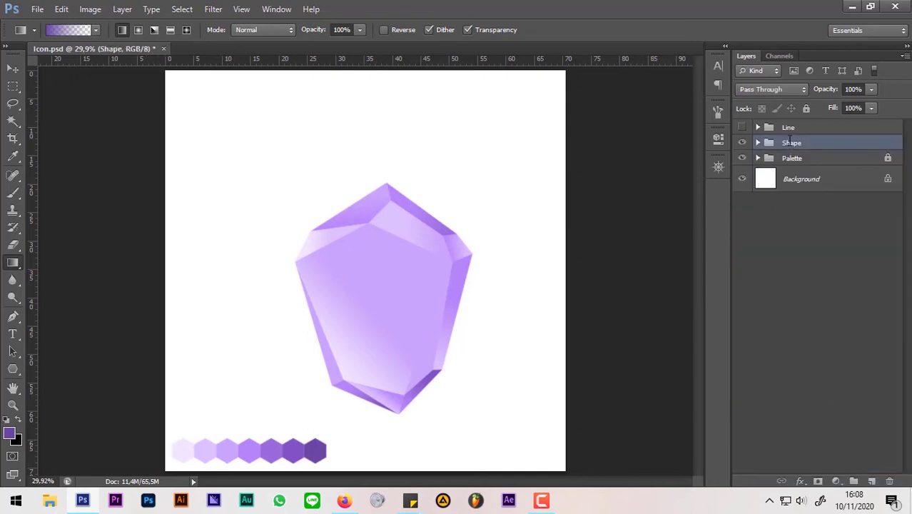
# - Add a dark purple Solid Color fill layer (292431) above the Background
pyautogui.click(814, 179)
pyautogui.click(836, 480)
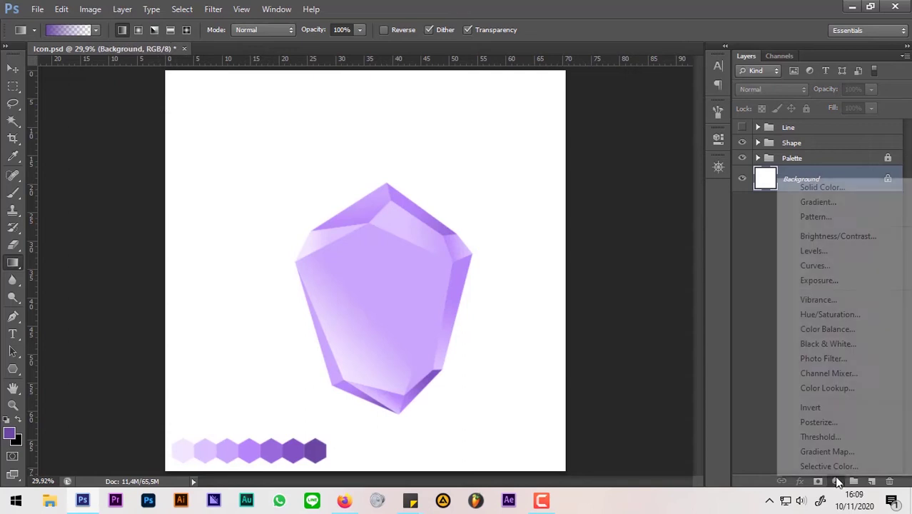
pyautogui.click(878, 191)
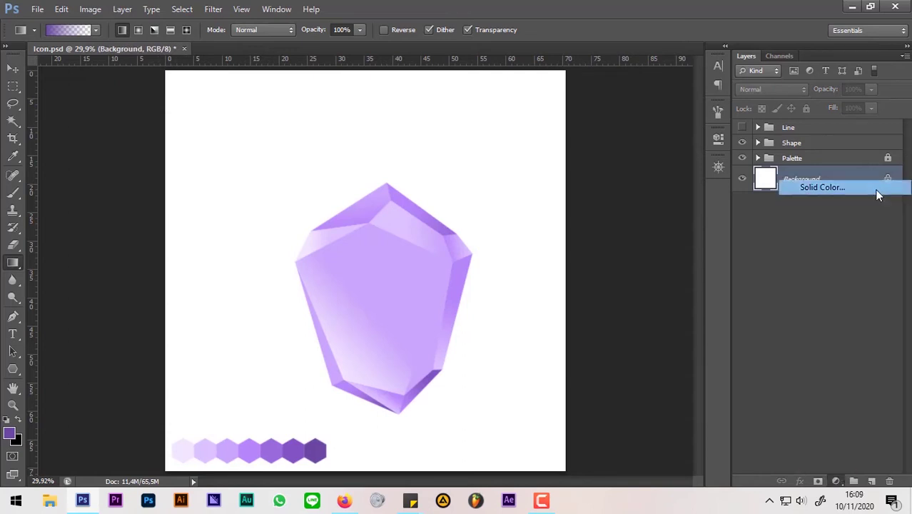
pyautogui.click(649, 404)
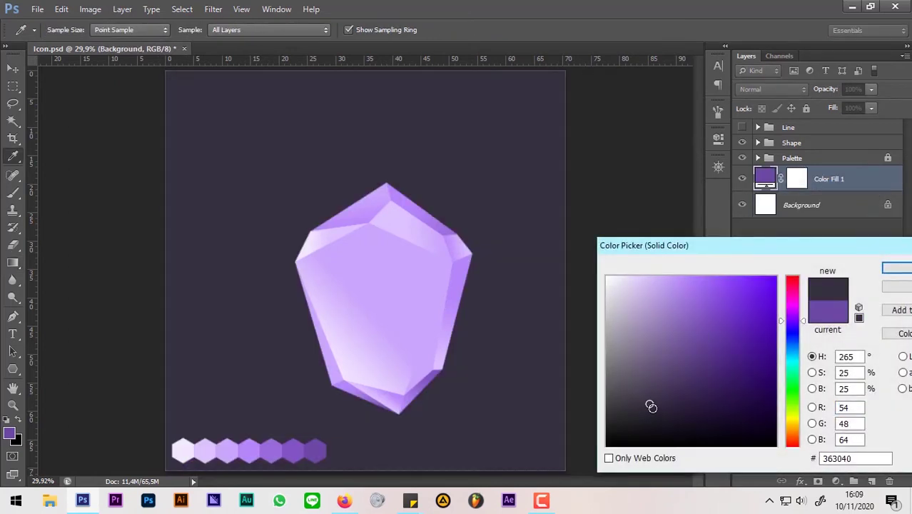
pyautogui.moveTo(651, 406); pyautogui.dragTo(651, 414)
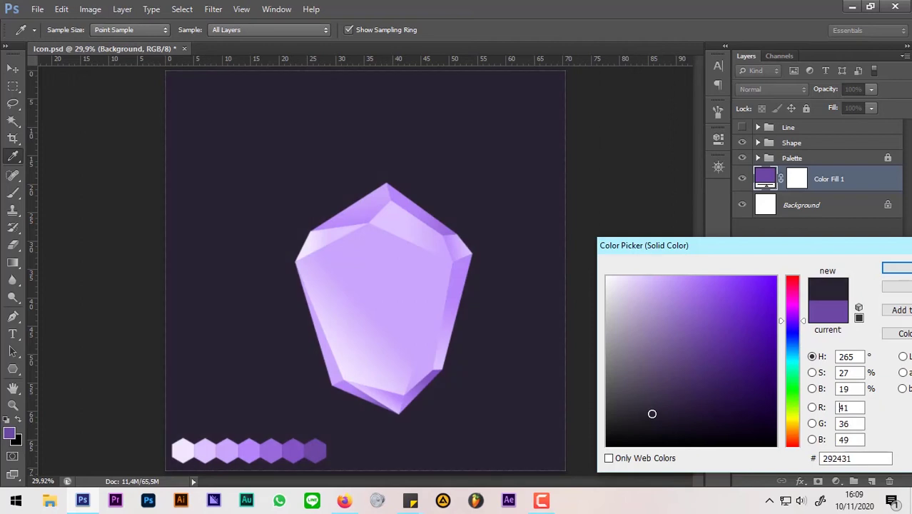
pyautogui.click(889, 271)
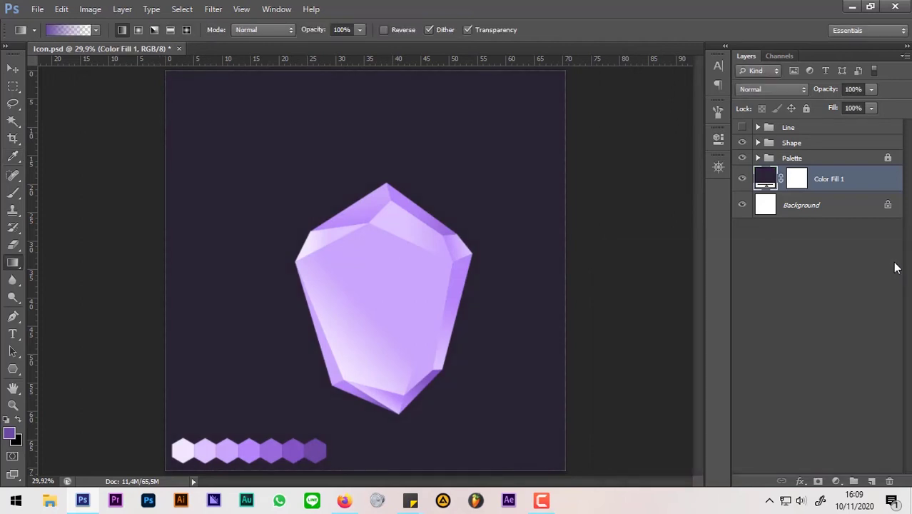
pyautogui.press('p')
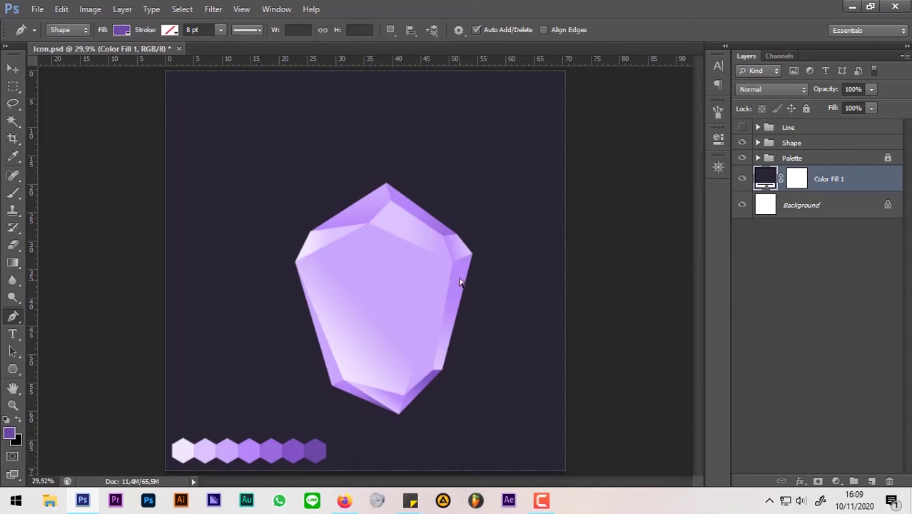
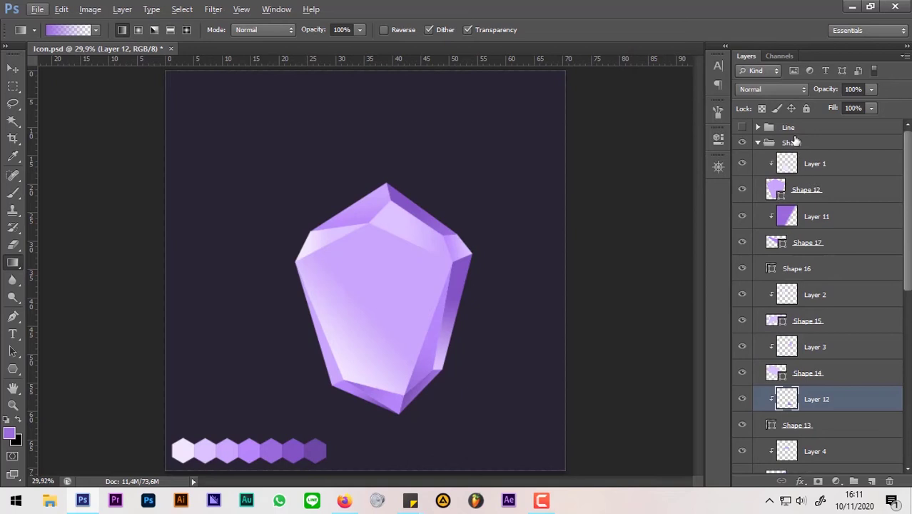
# - Give the Shape group a white Screen-mode outer glow at 37% opacity with a larger size
pyautogui.click(794, 141)
pyautogui.click(758, 143)
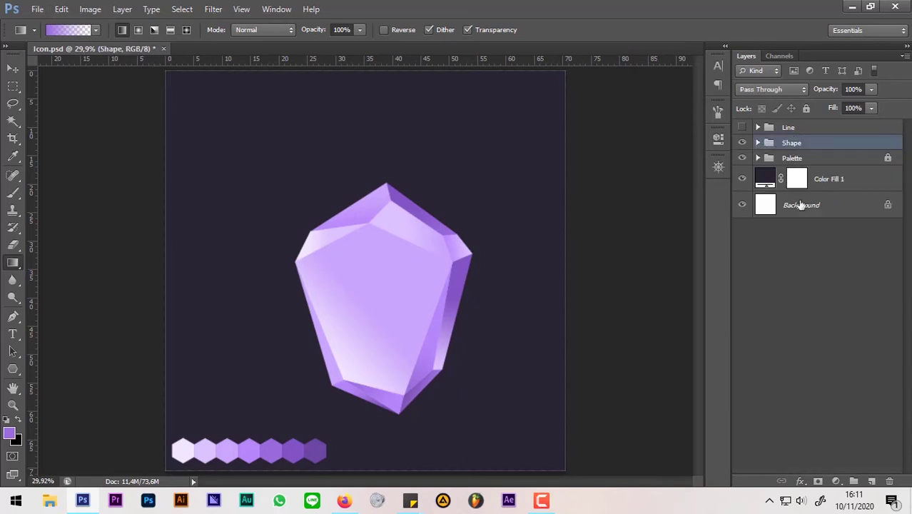
pyautogui.click(800, 480)
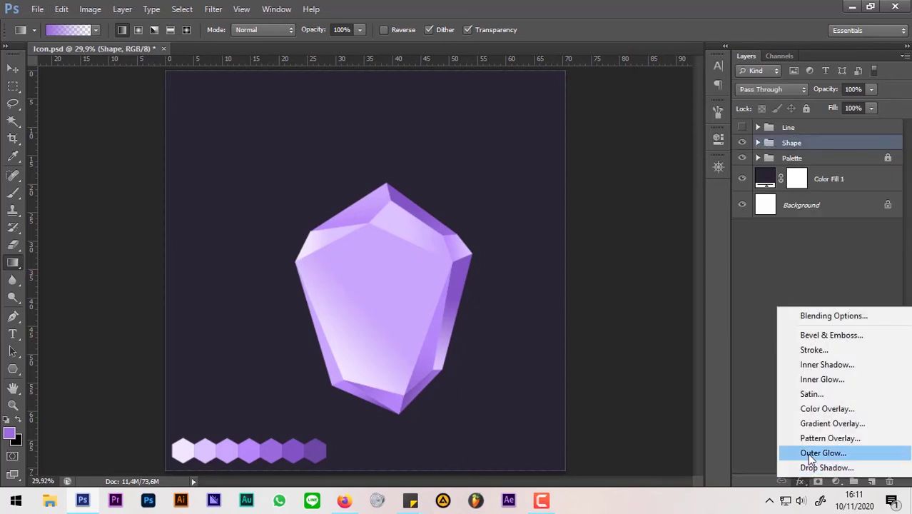
pyautogui.click(809, 454)
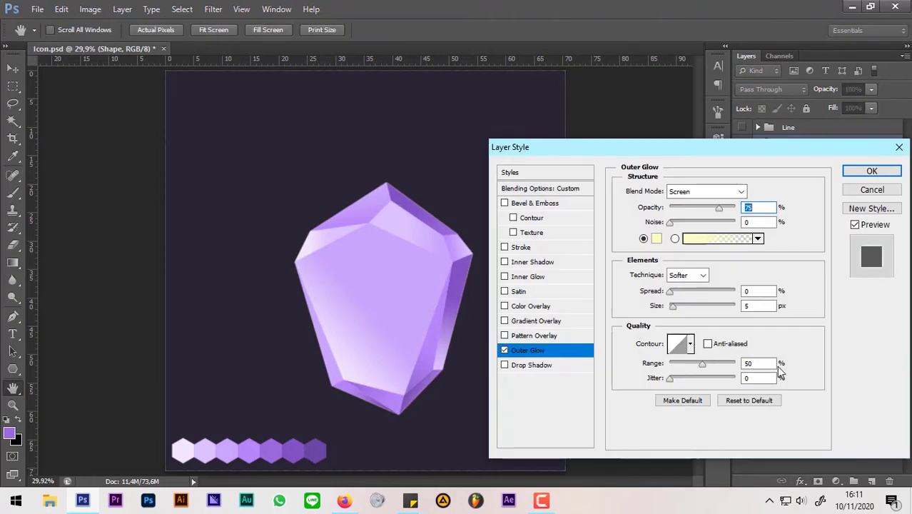
pyautogui.click(695, 192)
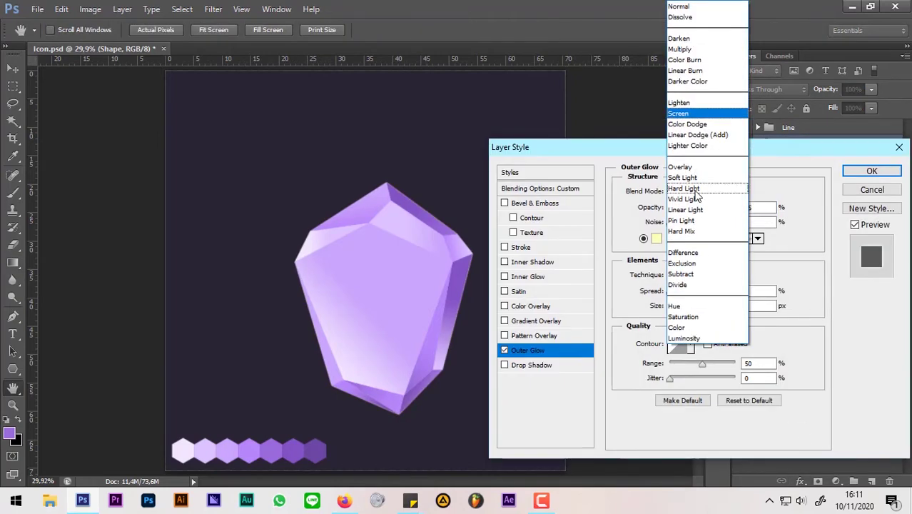
pyautogui.click(676, 114)
pyautogui.click(656, 238)
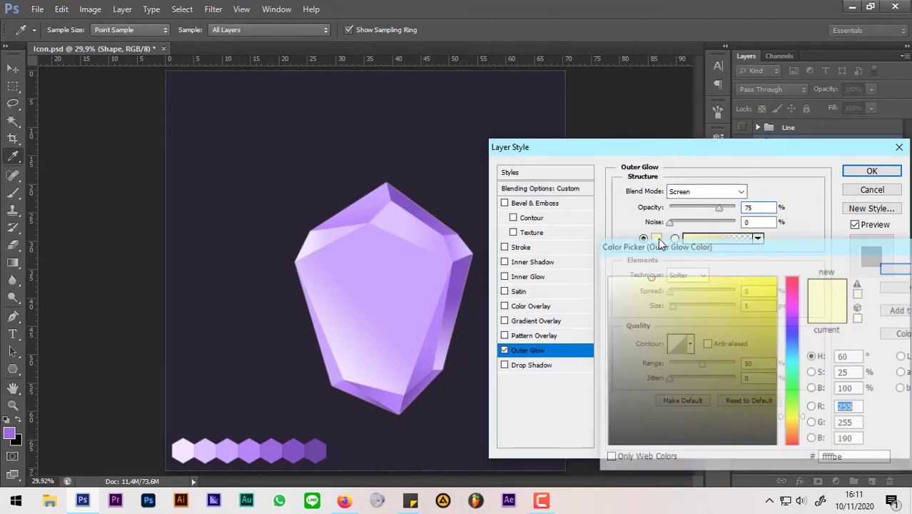
pyautogui.click(893, 268)
pyautogui.moveTo(719, 211)
pyautogui.mouseDown()
pyautogui.moveTo(685, 212)
pyautogui.moveTo(695, 211)
pyautogui.mouseUp()
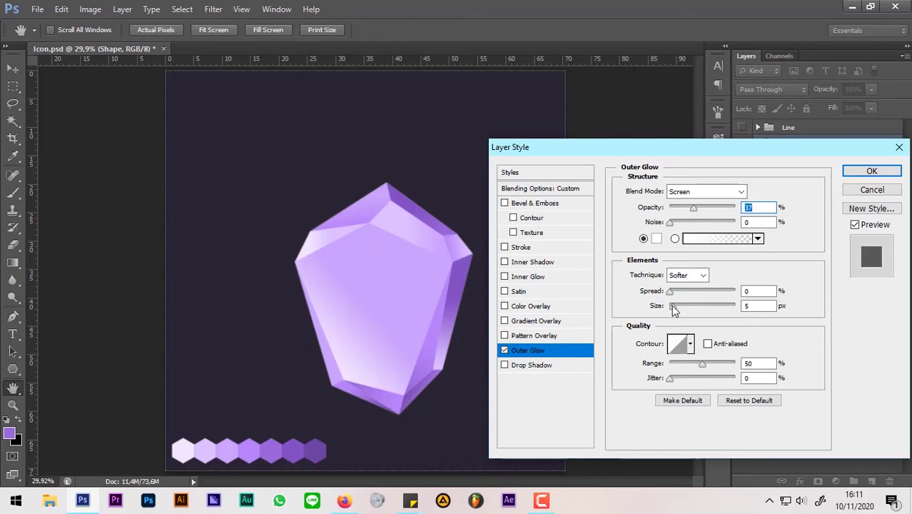
pyautogui.moveTo(672, 307); pyautogui.dragTo(687, 308)
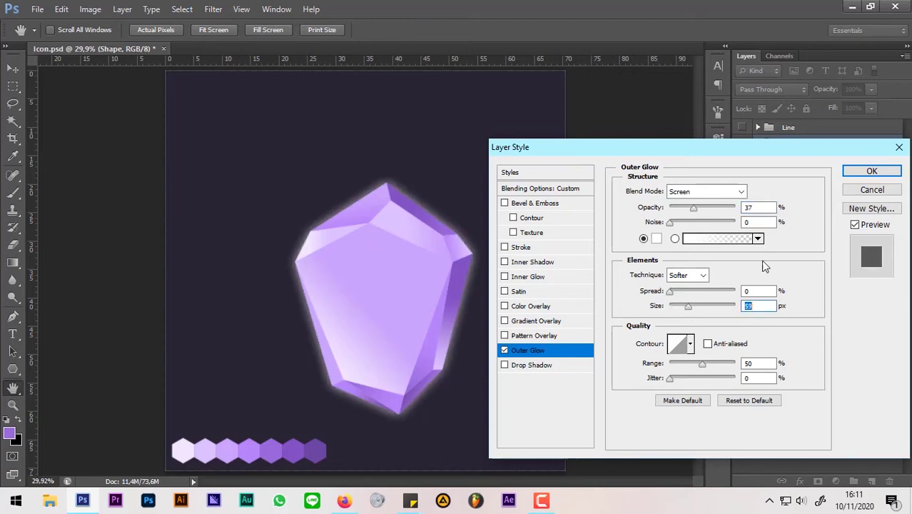
pyautogui.click(857, 172)
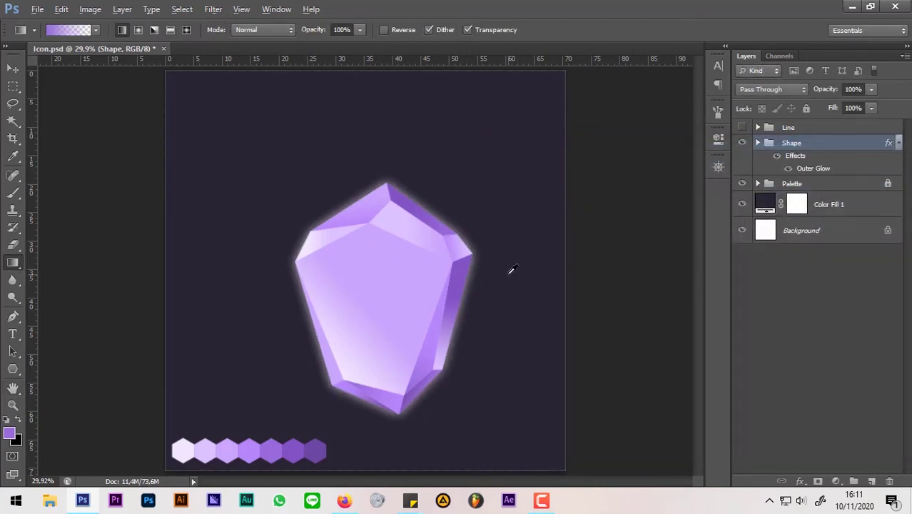
# - Wrap the Shape group in a new group and rename Group 1 to 'Shape'
pyautogui.keyDown('alt'); pyautogui.scroll(-1, 510, 270); pyautogui.keyUp('alt')
pyautogui.moveTo(815, 146); pyautogui.dragTo(856, 479)
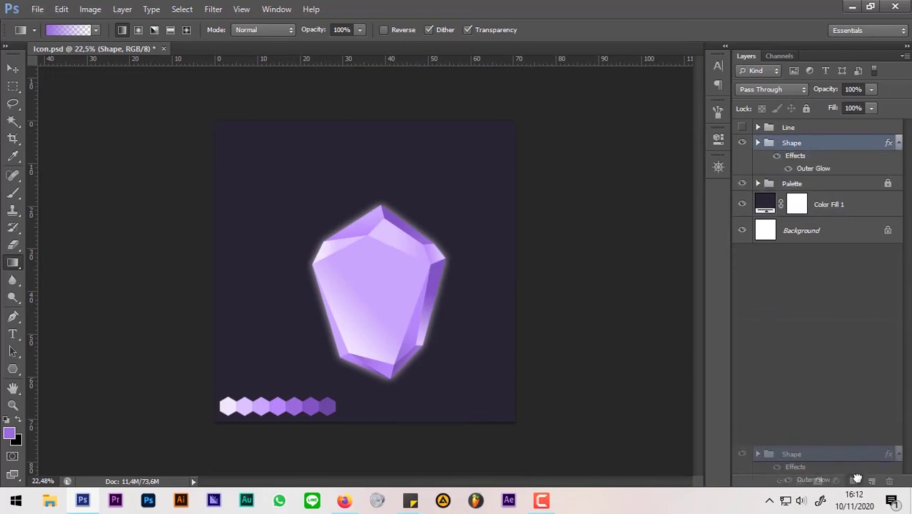
pyautogui.moveTo(856, 478); pyautogui.dragTo(853, 480)
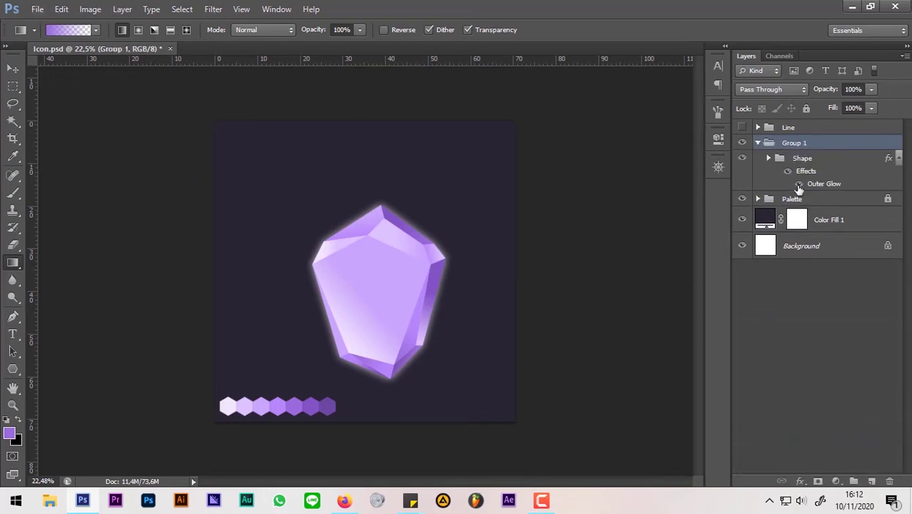
pyautogui.click(797, 160)
pyautogui.click(801, 145)
pyautogui.click(757, 144)
pyautogui.doubleClick(797, 142)
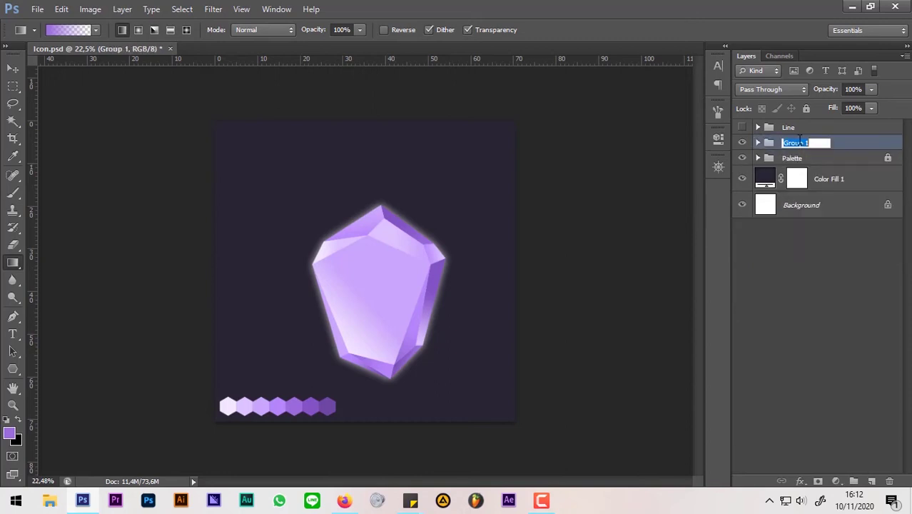
pyautogui.press('BackSpace')
pyautogui.write('pe')
pyautogui.press('Return')
# - Add a light purple outer glow in Normal blend mode to the new Shape group, enlarging it
pyautogui.click(800, 481)
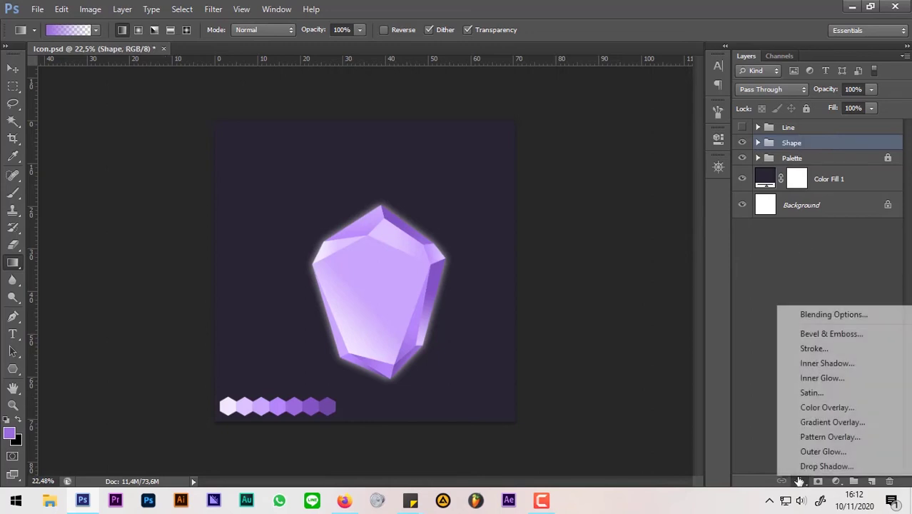
pyautogui.click(819, 452)
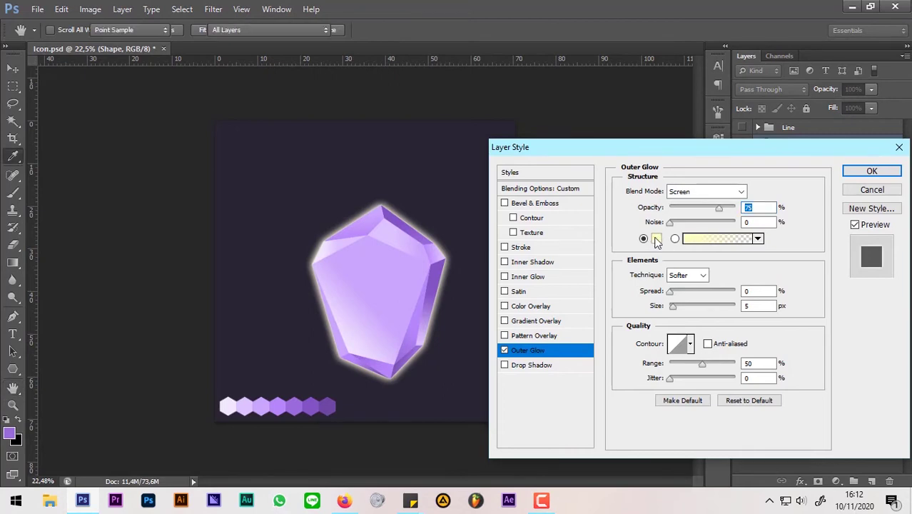
pyautogui.click(656, 240)
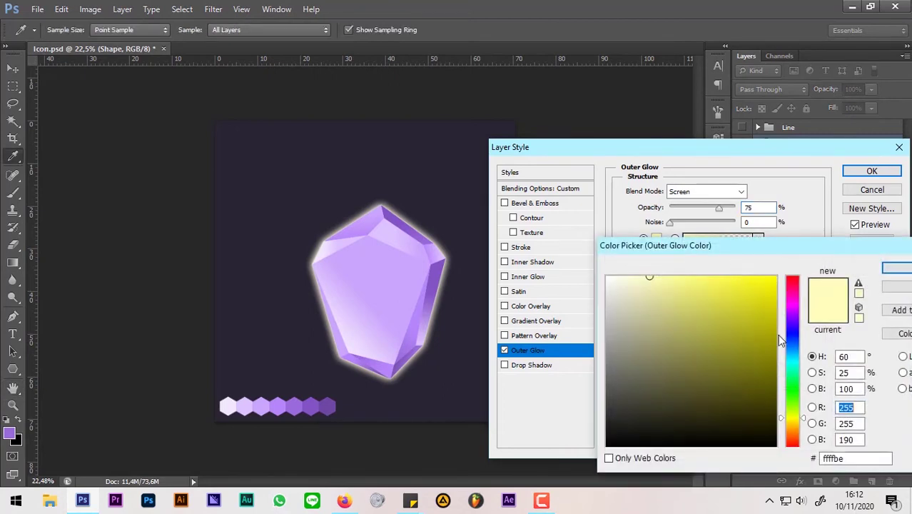
pyautogui.click(793, 318)
pyautogui.click(669, 276)
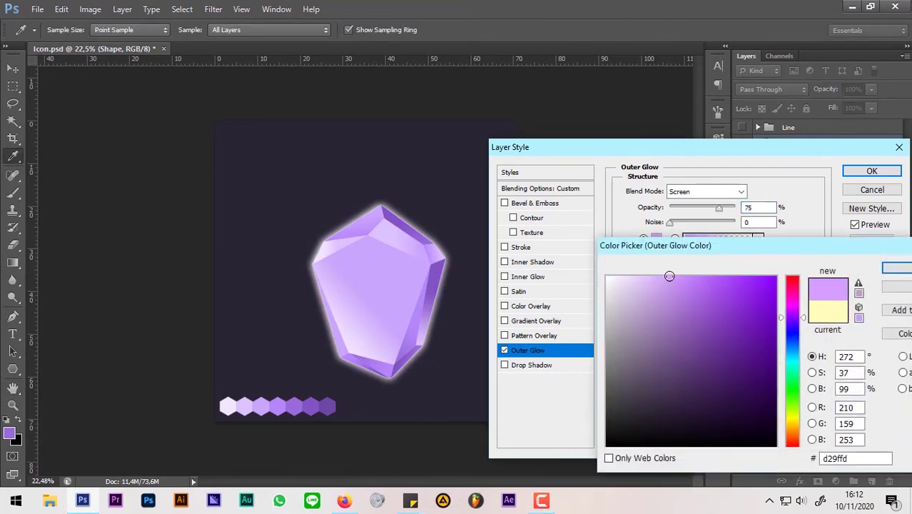
pyautogui.click(653, 277)
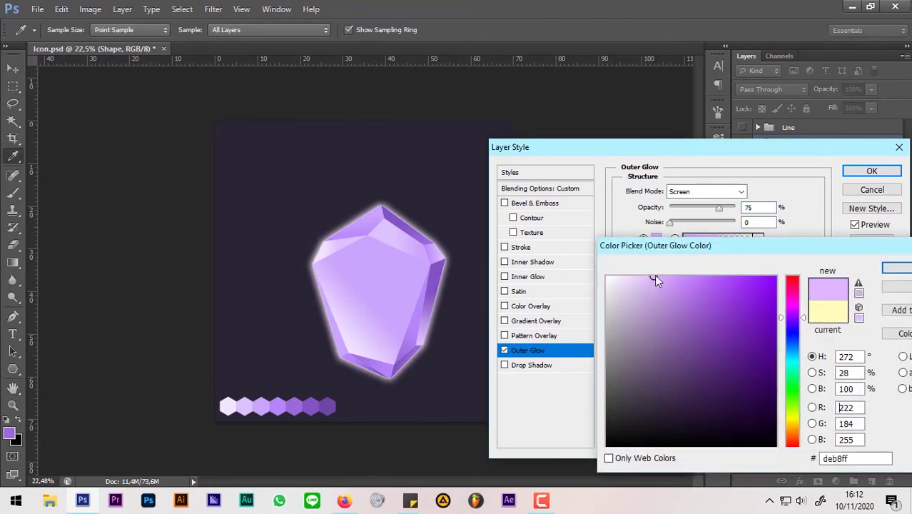
pyautogui.click(887, 271)
pyautogui.click(738, 192)
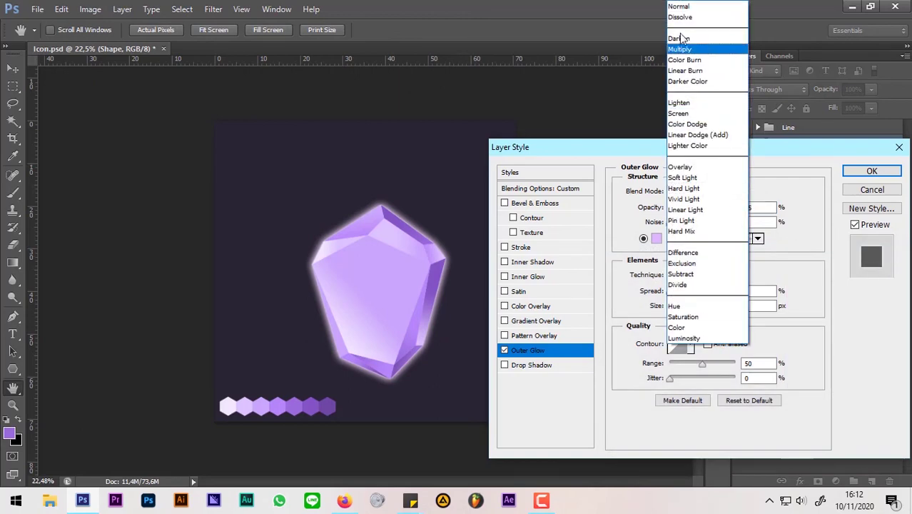
pyautogui.click(681, 8)
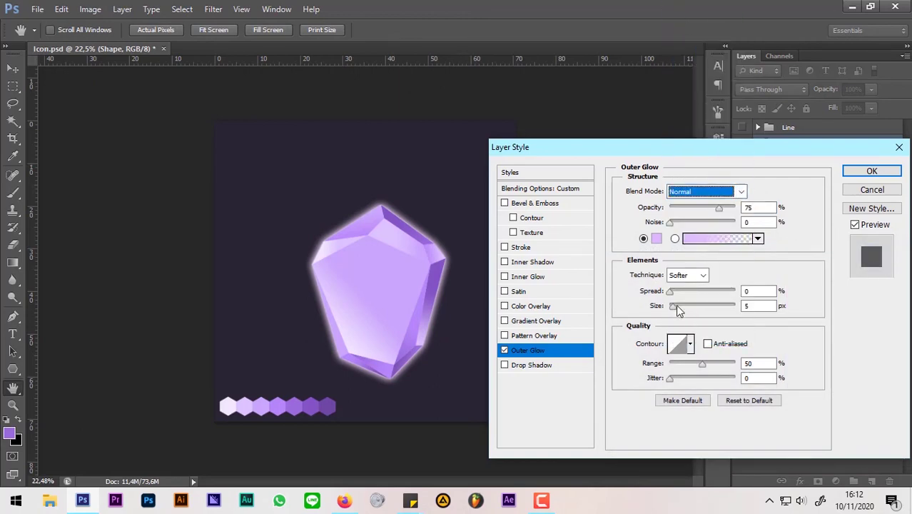
pyautogui.moveTo(674, 307)
pyautogui.mouseDown()
pyautogui.moveTo(707, 307)
pyautogui.moveTo(710, 324)
pyautogui.mouseUp()
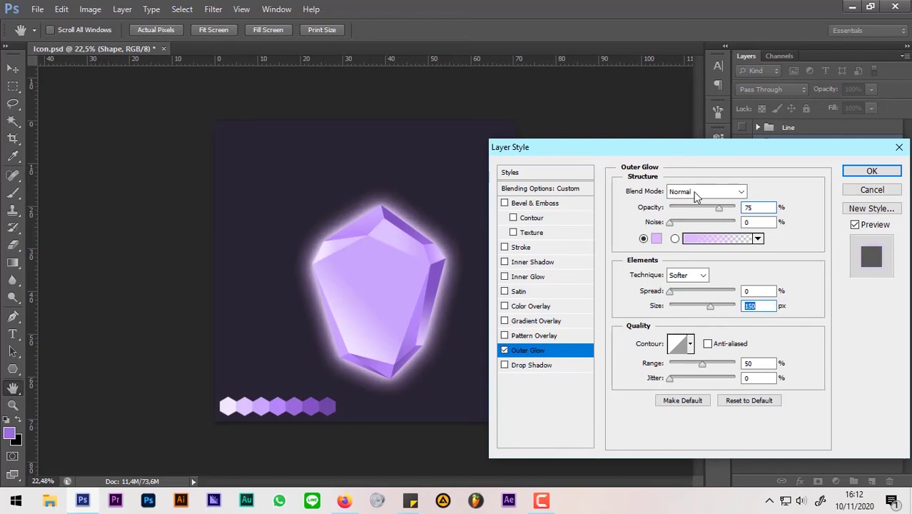
# - Refine the glow to a deeper violet at 100% opacity and 117 px size, and apply it
pyautogui.click(656, 238)
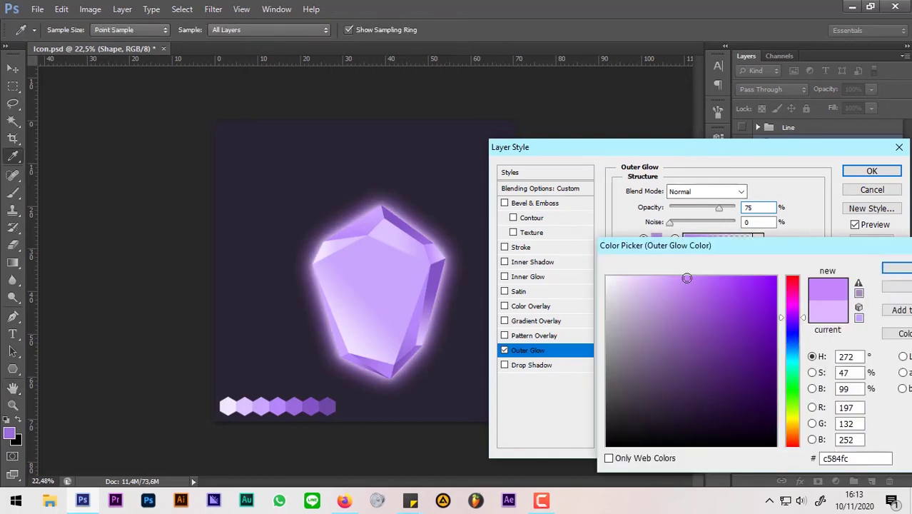
pyautogui.moveTo(797, 325); pyautogui.dragTo(800, 330)
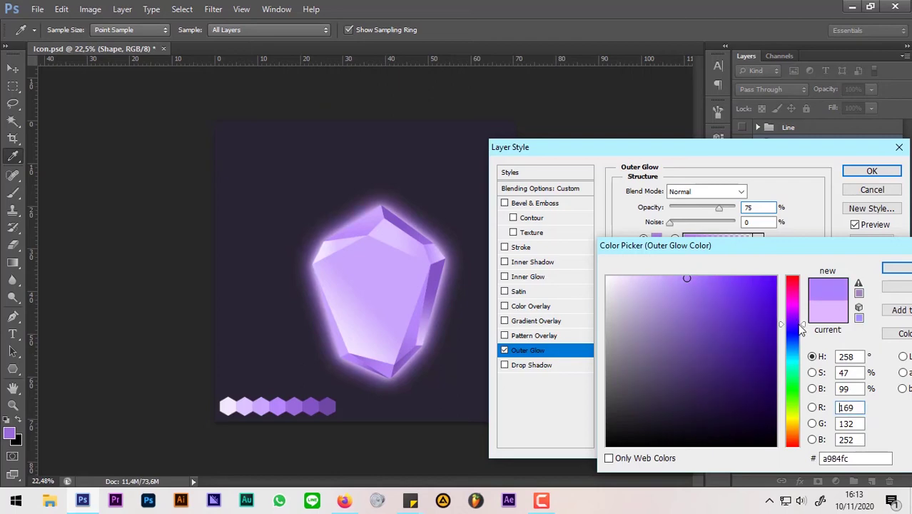
pyautogui.click(896, 268)
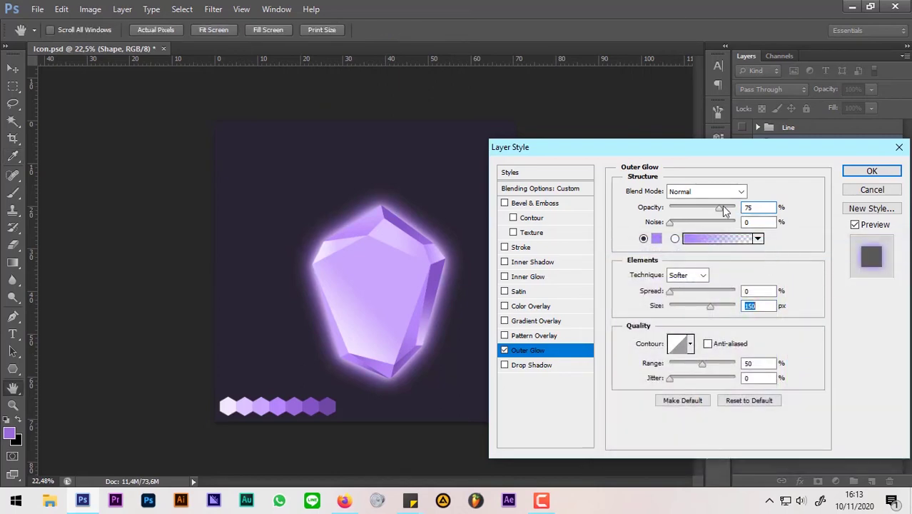
pyautogui.moveTo(722, 209); pyautogui.dragTo(748, 217)
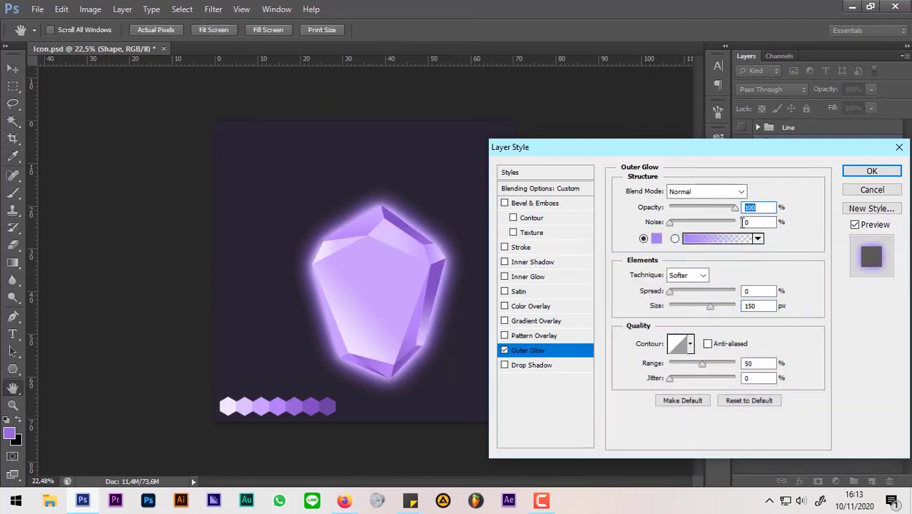
pyautogui.moveTo(710, 306); pyautogui.dragTo(704, 309)
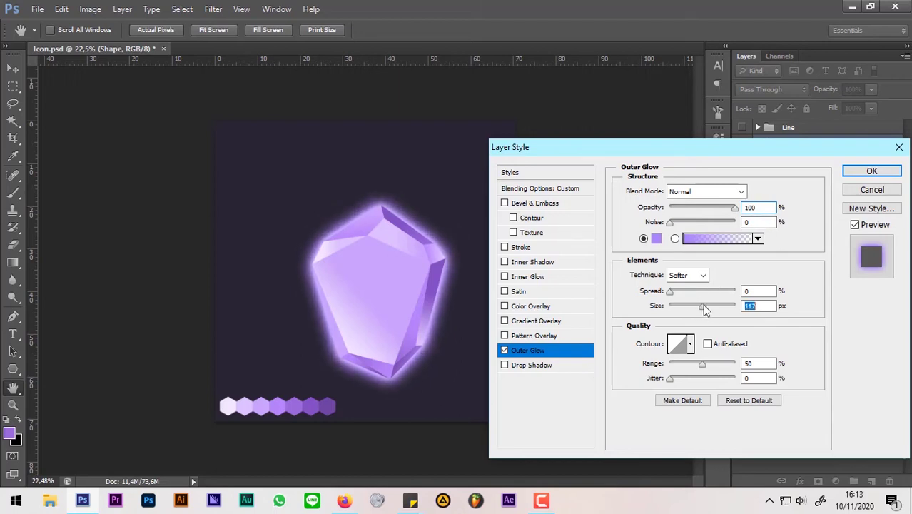
pyautogui.click(657, 239)
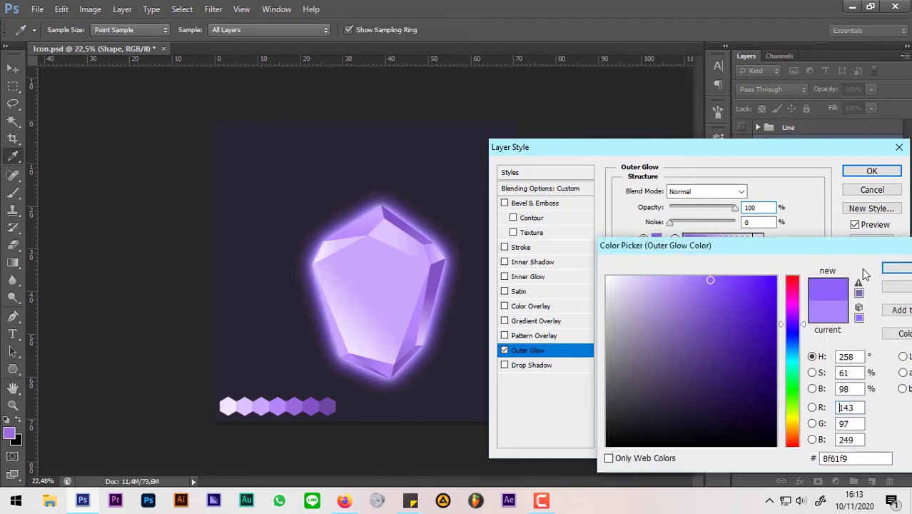
pyautogui.click(895, 268)
pyautogui.click(871, 171)
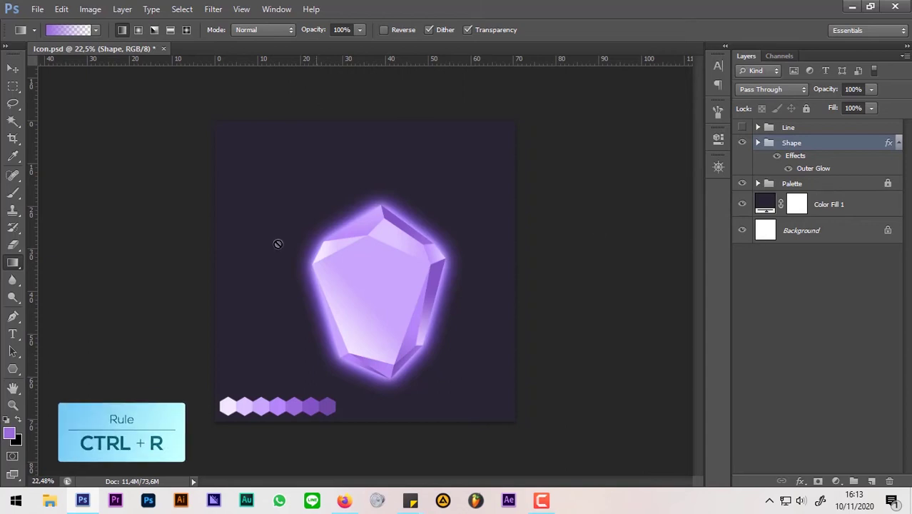
# - Add vertical and horizontal centre guides and move the crystal onto their intersection
pyautogui.click(12, 140)
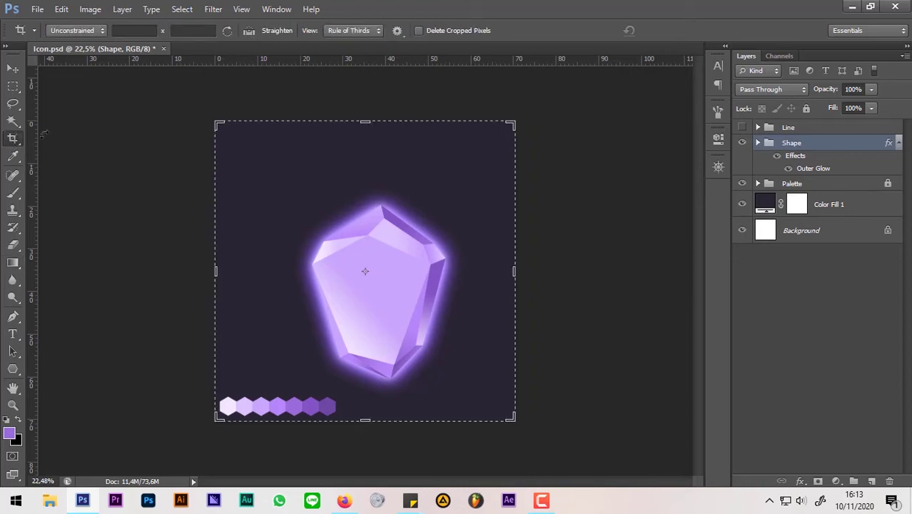
pyautogui.moveTo(33, 271); pyautogui.dragTo(364, 314)
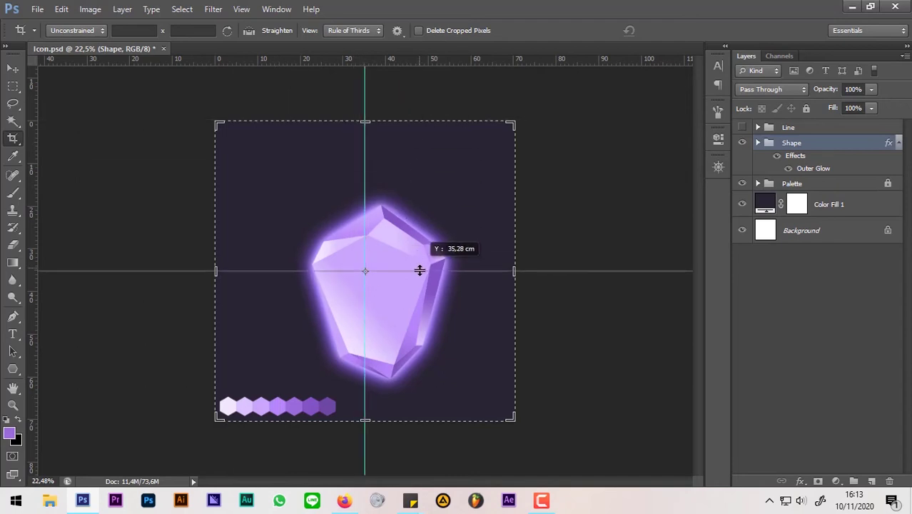
pyautogui.moveTo(408, 106); pyautogui.dragTo(422, 270)
pyautogui.click(15, 70)
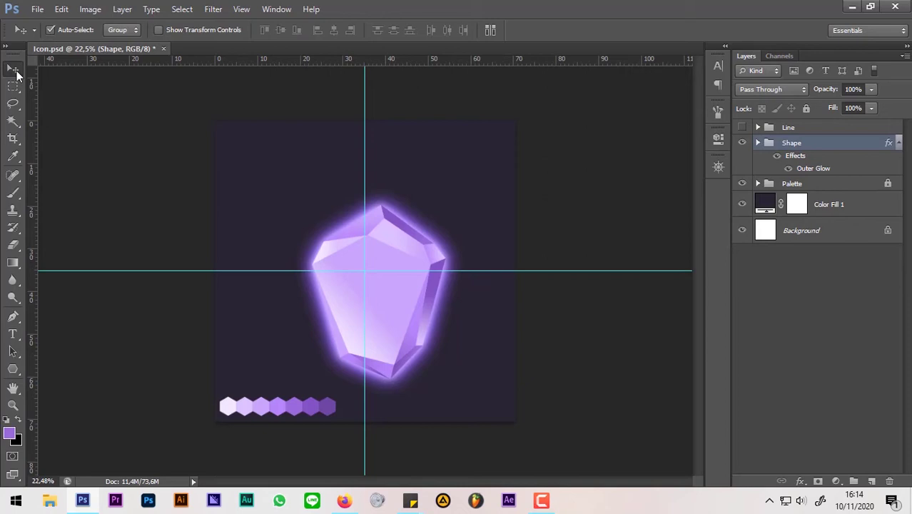
pyautogui.moveTo(401, 335); pyautogui.dragTo(384, 314)
# - Scale the crystal up to about 111% and hide the guide lines
pyautogui.hotkey('ctrl', 't')
pyautogui.moveTo(523, 98)
pyautogui.mouseDown()
pyautogui.moveTo(554, 88)
pyautogui.moveTo(582, 56)
pyautogui.moveTo(574, 64)
pyautogui.mouseUp()
pyautogui.press('Return')
pyautogui.hotkey('ctrl', 't')
pyautogui.doubleClick(461, 188)
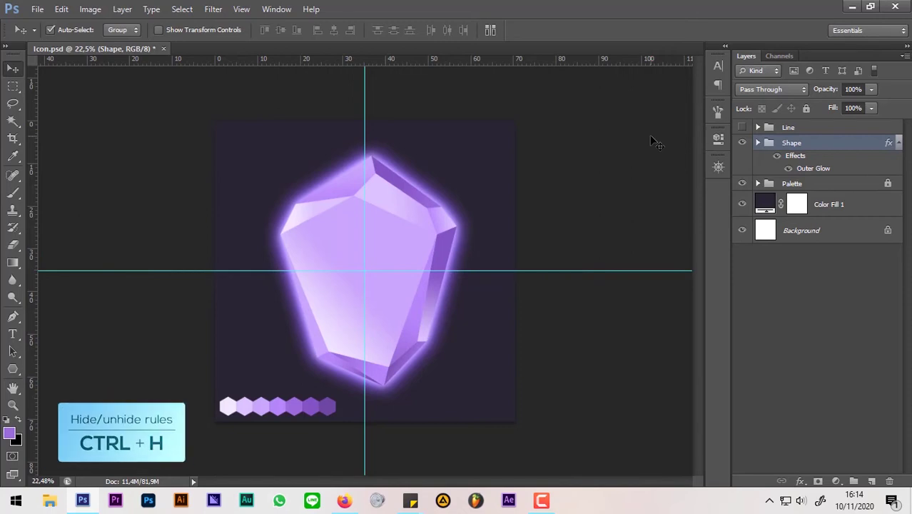
pyautogui.hotkey('ctrl', 'h')
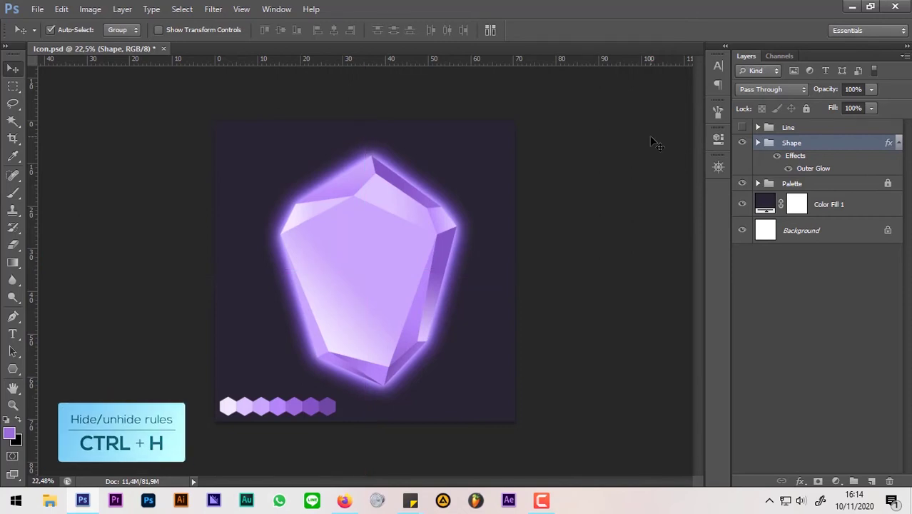
pyautogui.click(742, 143)
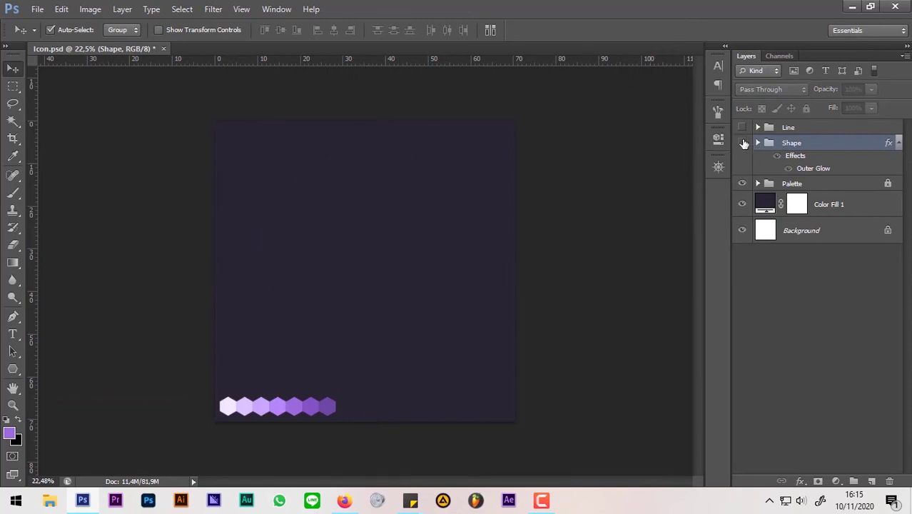
pyautogui.click(742, 143)
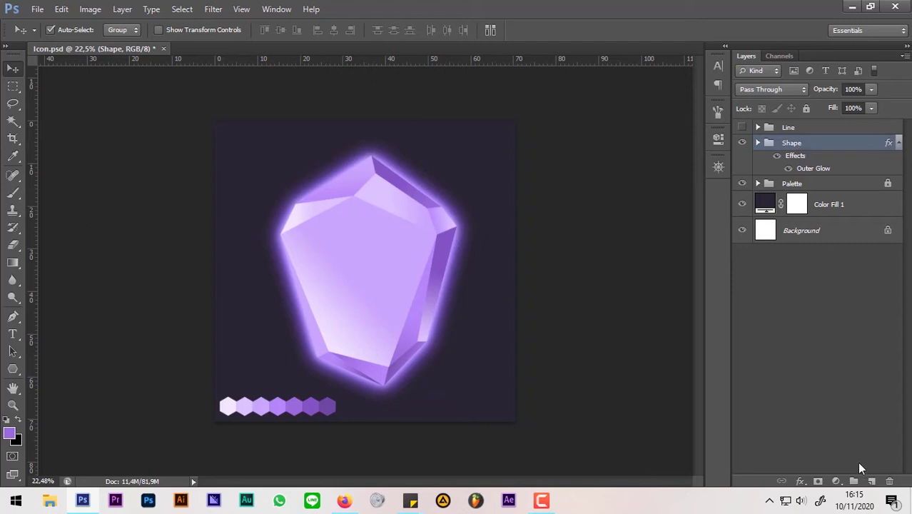
# - Add a new empty layer above the crystal and set the foreground colour to red
pyautogui.click(871, 481)
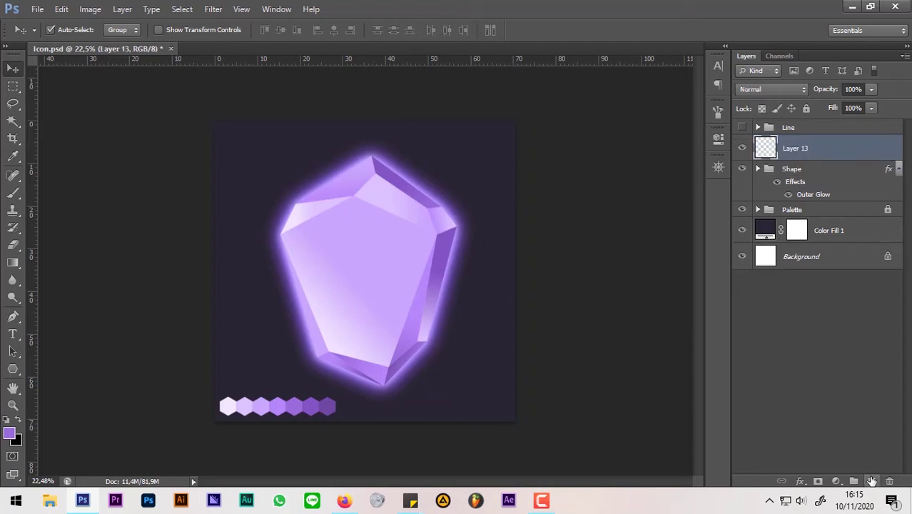
pyautogui.click(9, 433)
pyautogui.click(776, 276)
pyautogui.moveTo(792, 293); pyautogui.dragTo(794, 446)
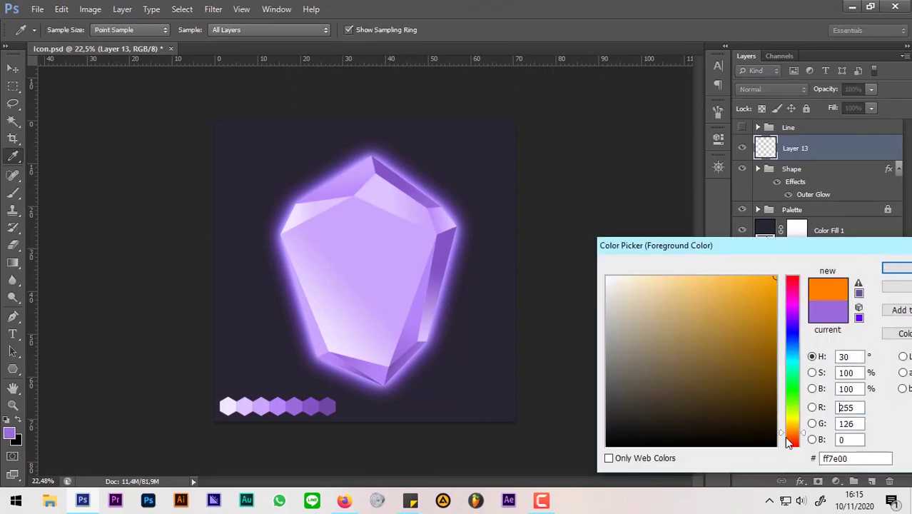
pyautogui.click(895, 267)
pyautogui.press('v')
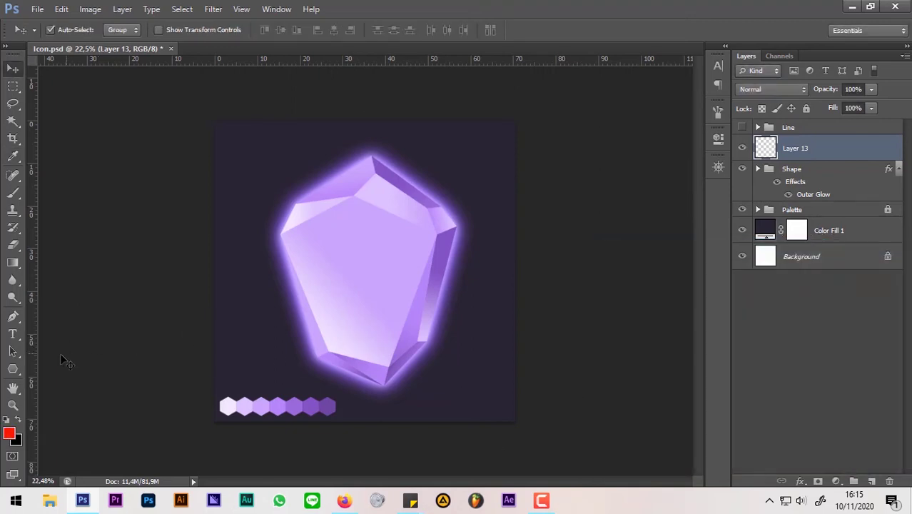
# - Draw a clipped red-to-transparent Lighten gradient on the gem's bottom, then add another empty layer
pyautogui.click(18, 265)
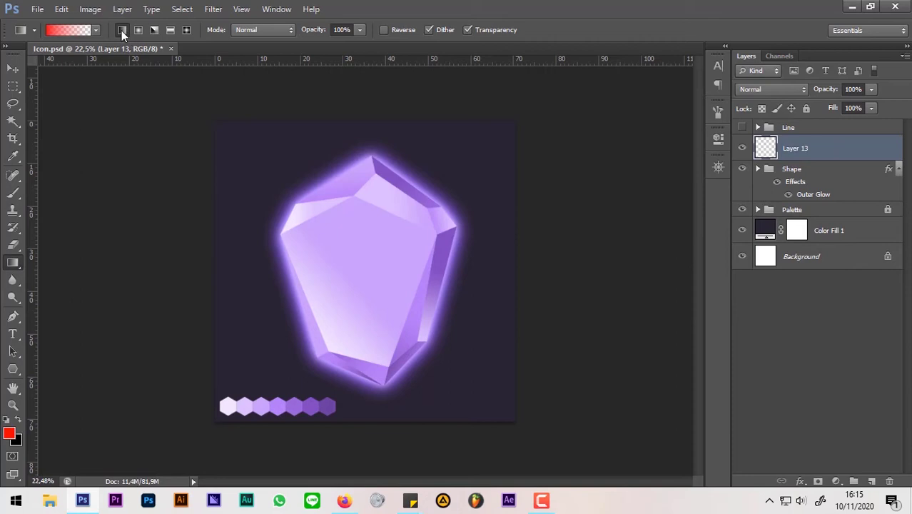
pyautogui.click(96, 30)
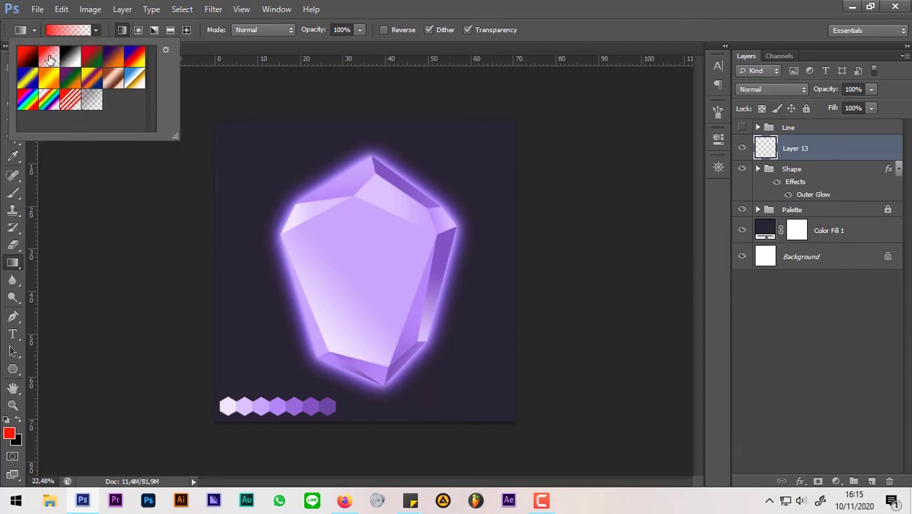
pyautogui.click(501, 6)
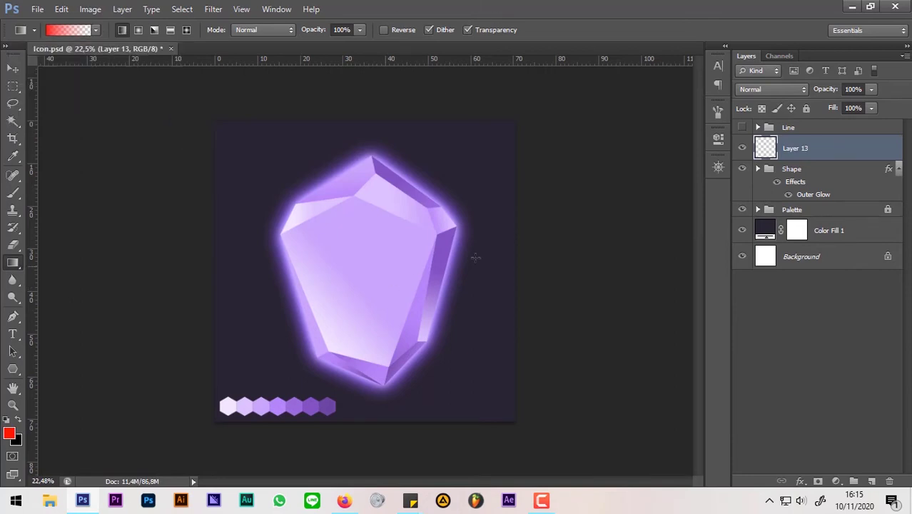
pyautogui.click(800, 89)
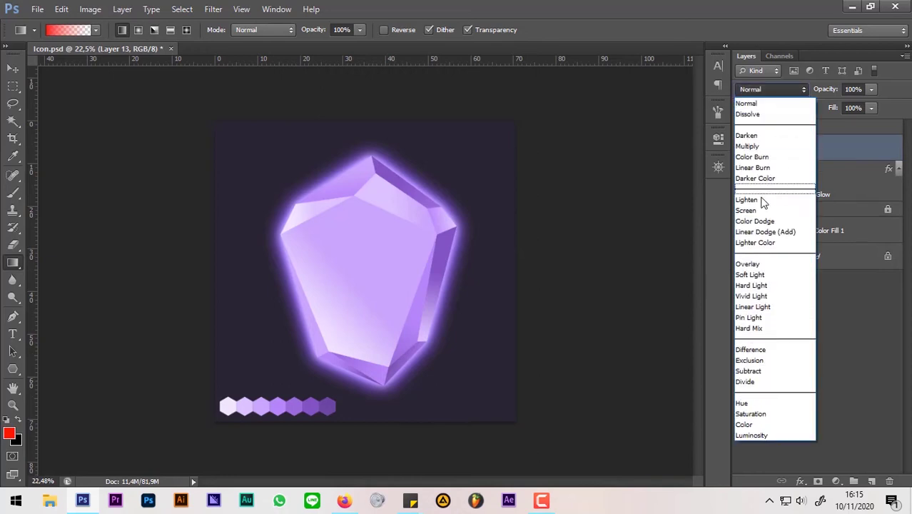
pyautogui.click(761, 203)
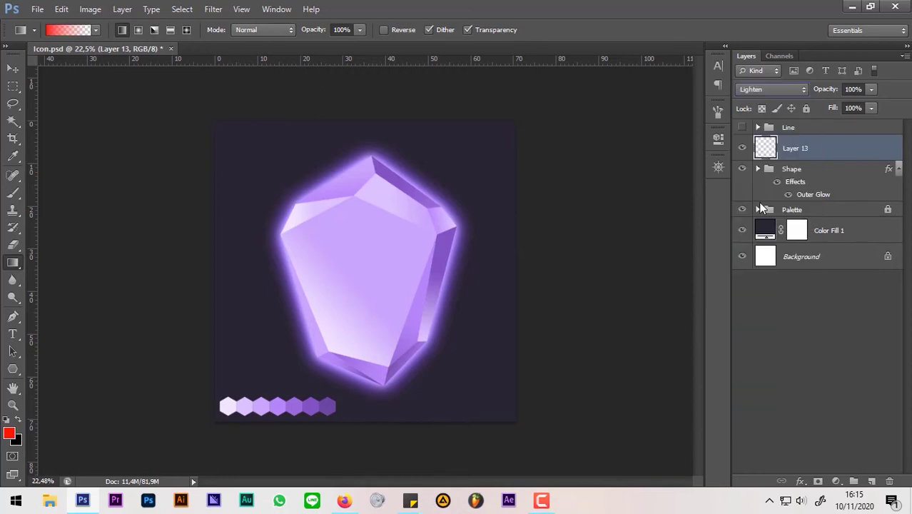
pyautogui.keyDown('alt'); pyautogui.click(808, 158); pyautogui.keyUp('alt')
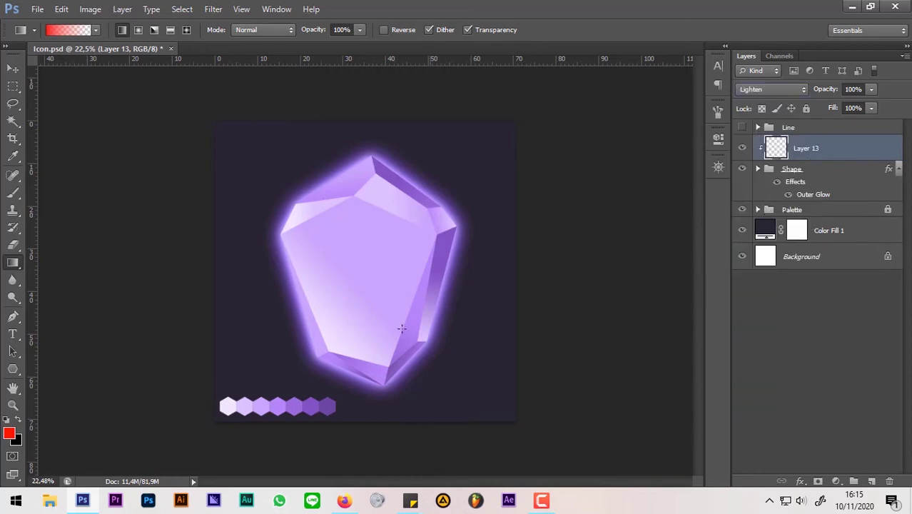
pyautogui.moveTo(369, 287); pyautogui.dragTo(380, 266)
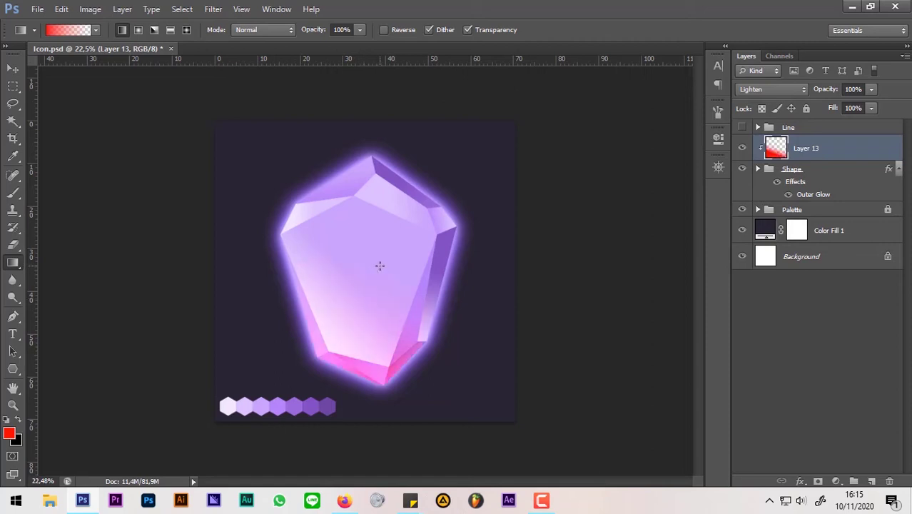
pyautogui.click(871, 480)
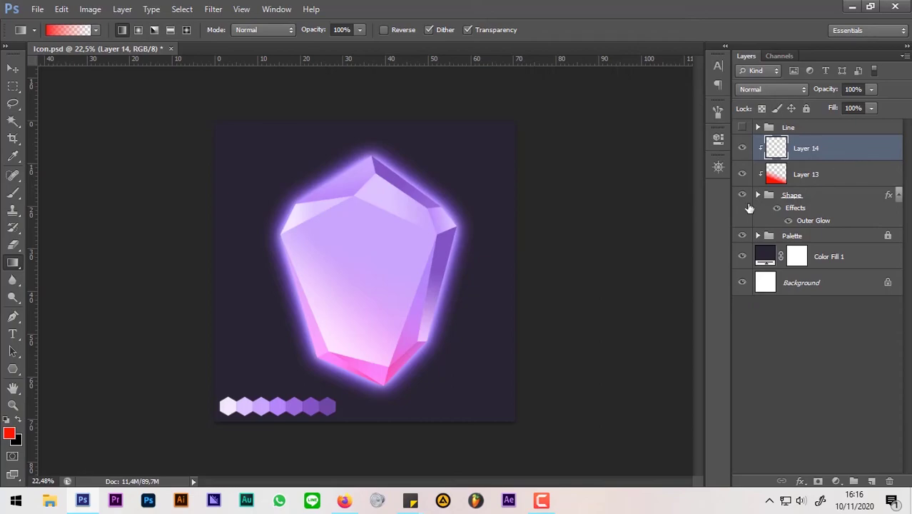
pyautogui.click(344, 500)
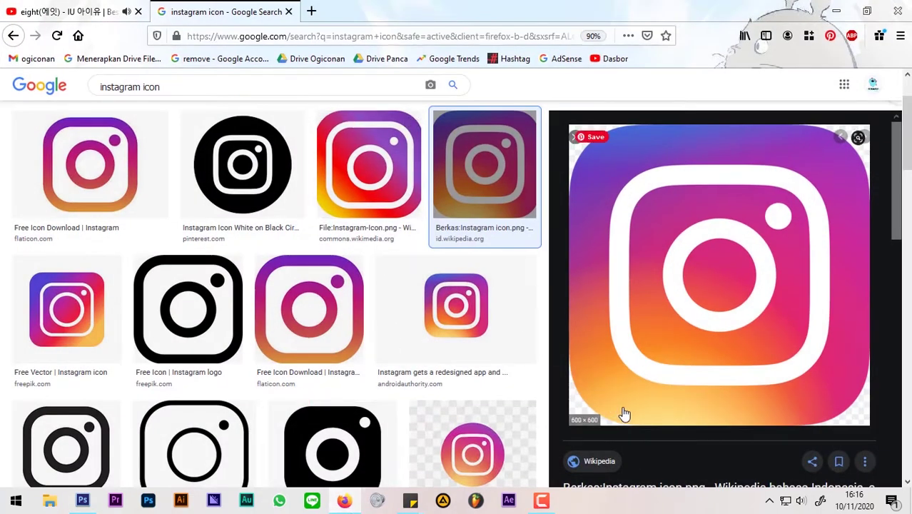
# - Set the foreground colour to a pale yellow
pyautogui.click(835, 12)
pyautogui.click(8, 433)
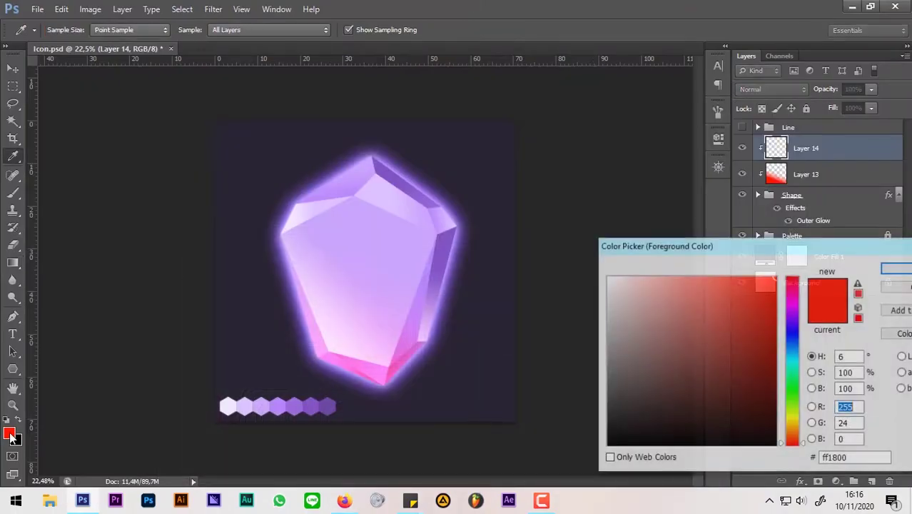
pyautogui.click(799, 426)
pyautogui.moveTo(799, 426); pyautogui.dragTo(799, 429)
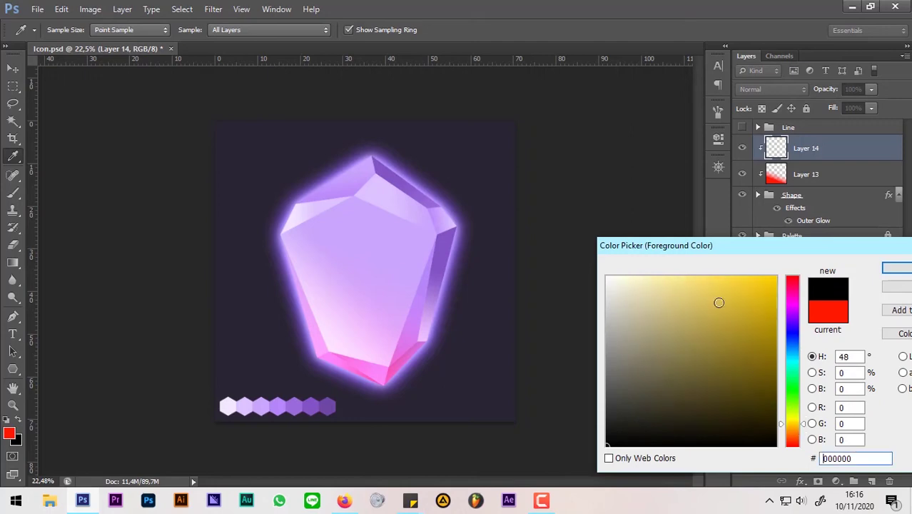
pyautogui.moveTo(716, 301); pyautogui.dragTo(707, 275)
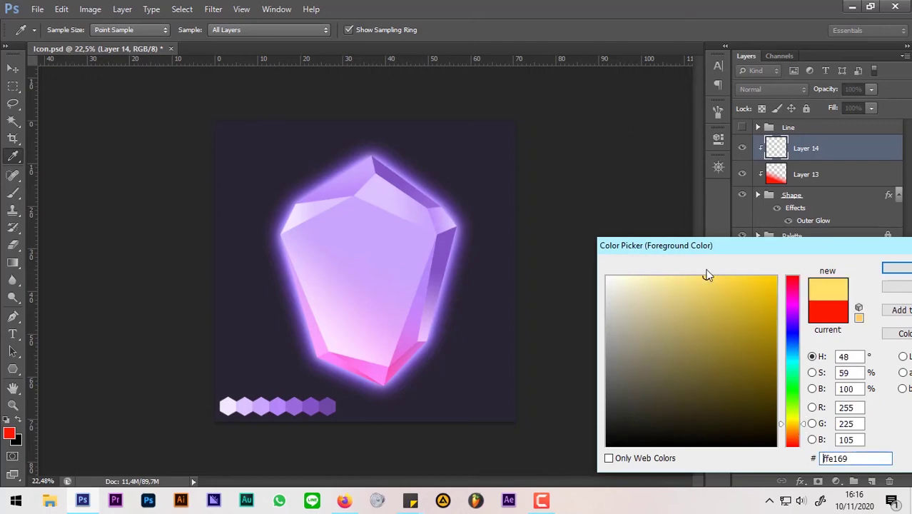
pyautogui.click(892, 268)
# - Draw a radial yellow gradient at 50% opacity in Hard Light on the gem's upper facets
pyautogui.press('g')
pyautogui.click(853, 90)
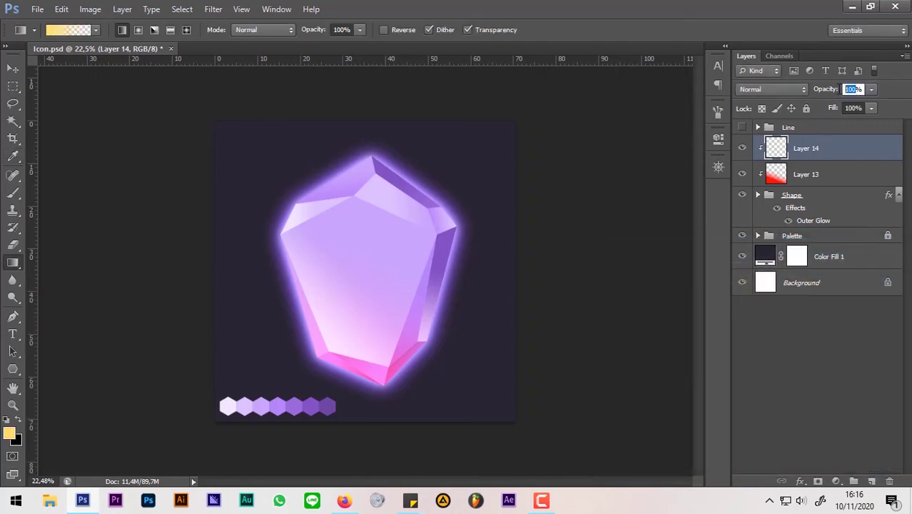
pyautogui.write('50')
pyautogui.press('Return')
pyautogui.click(797, 91)
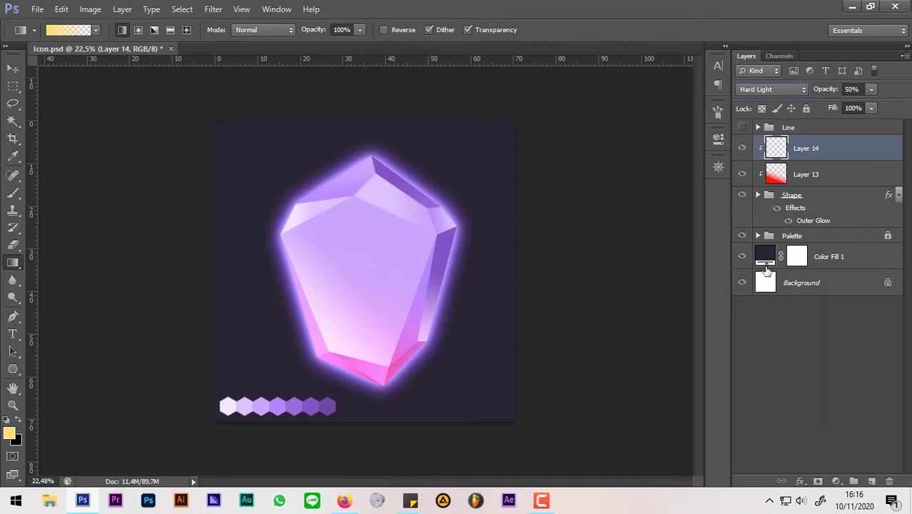
pyautogui.click(139, 30)
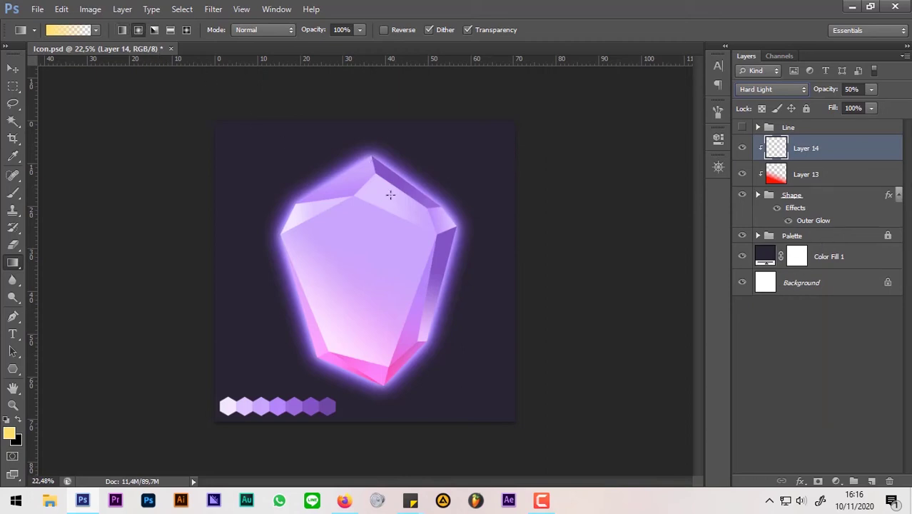
pyautogui.moveTo(350, 263); pyautogui.dragTo(348, 267)
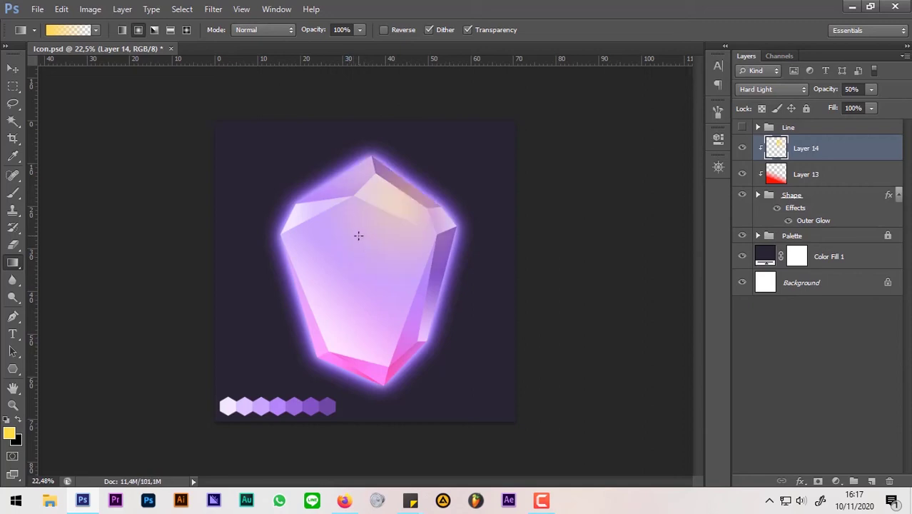
pyautogui.hotkey('ctrl', 't')
pyautogui.moveTo(430, 204)
pyautogui.mouseDown()
pyautogui.moveTo(430, 218)
pyautogui.moveTo(431, 205)
pyautogui.mouseUp()
pyautogui.press('Return')
# - Rotate the pink gradient layer slightly, about -7°
pyautogui.click(820, 179)
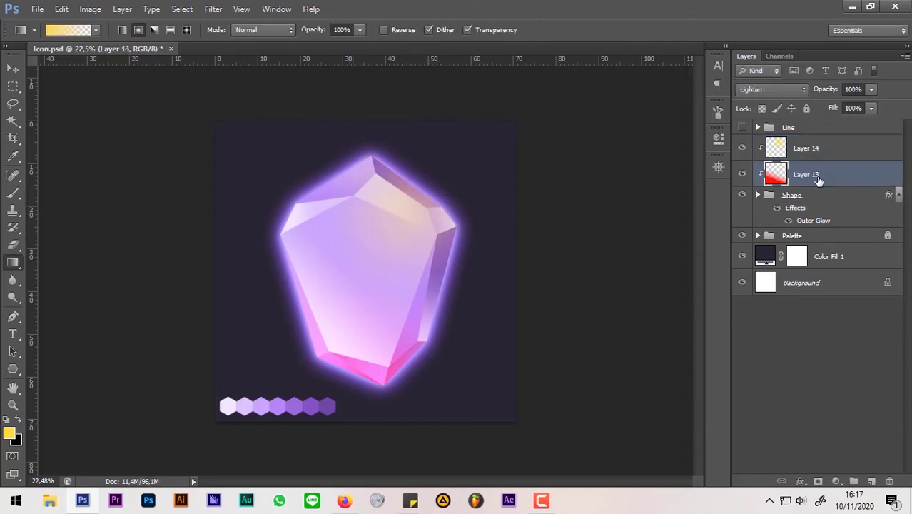
pyautogui.hotkey('ctrl', 't')
pyautogui.moveTo(576, 212); pyautogui.dragTo(581, 172)
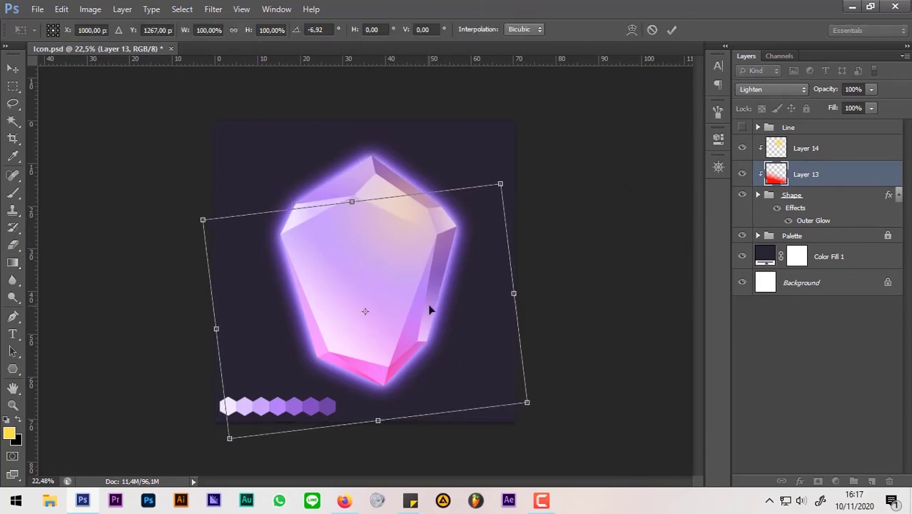
pyautogui.press('Return')
# - Open the full-size Wikimedia Commons Instagram icon from the image search results
pyautogui.click(344, 500)
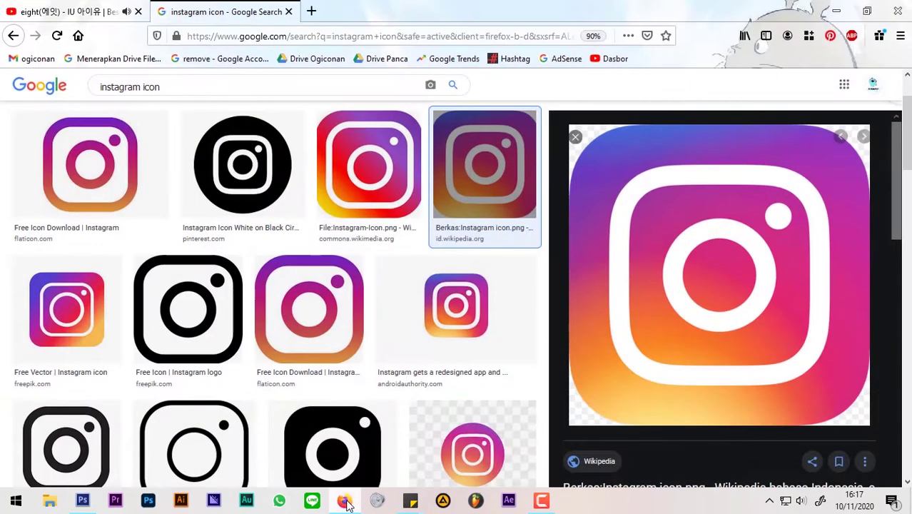
pyautogui.tripleClick(185, 90)
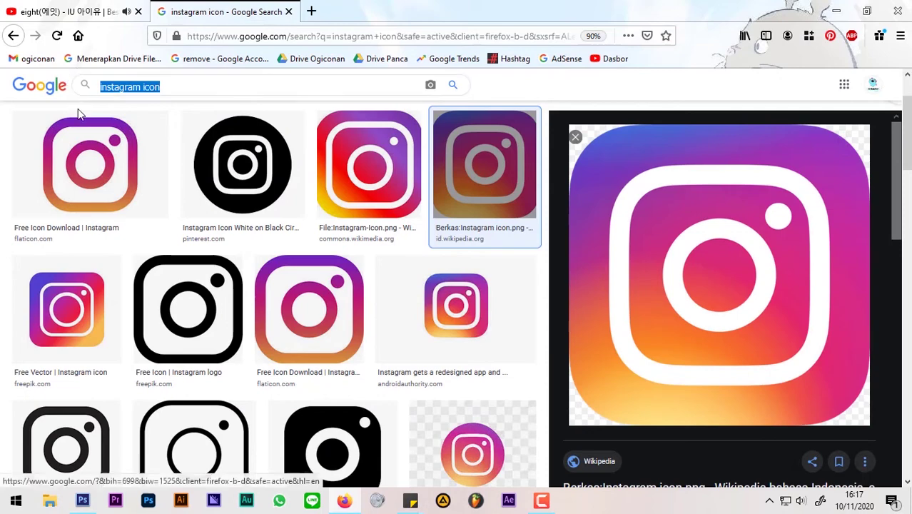
pyautogui.click(401, 213)
pyautogui.scroll(-2, 663, 314)
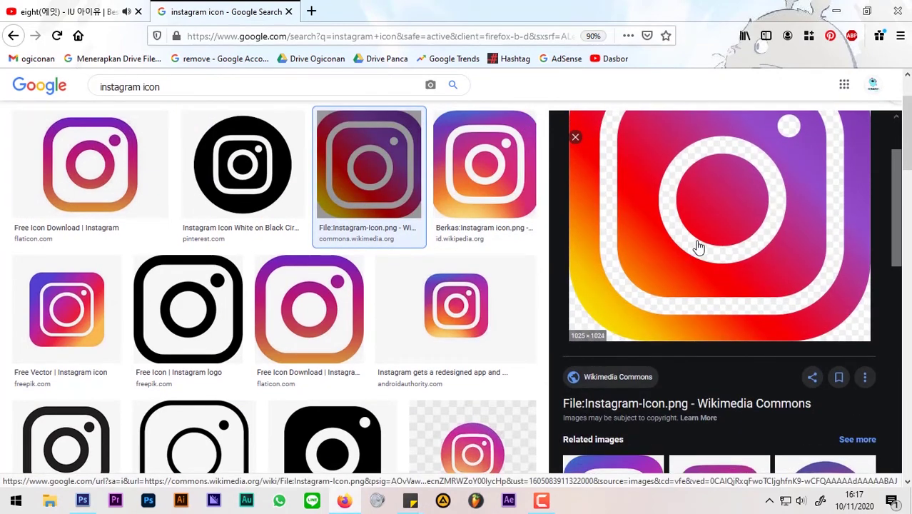
pyautogui.scroll(2, 706, 243)
pyautogui.rightClick(733, 230)
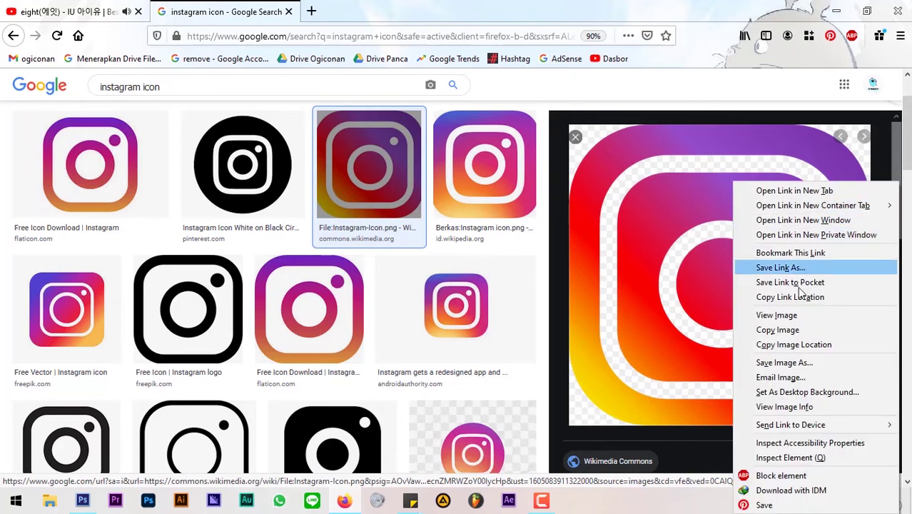
pyautogui.click(798, 312)
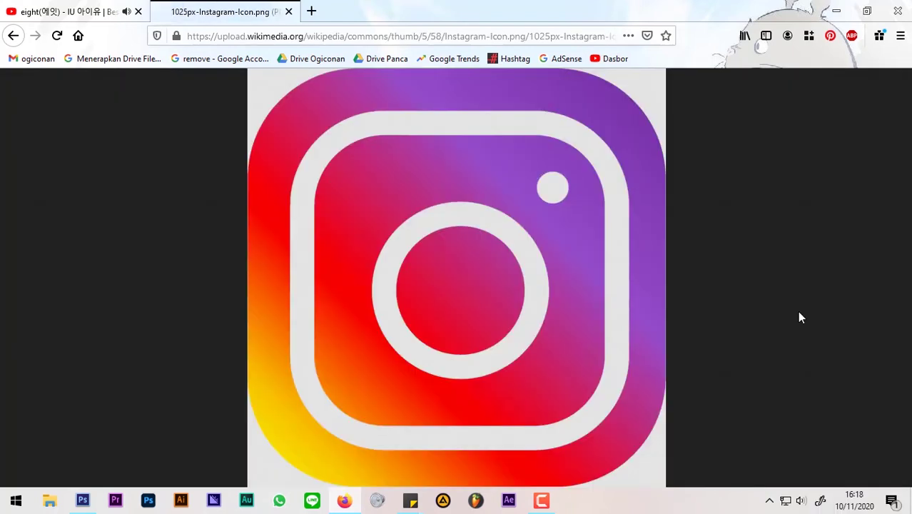
# - Copy the full-size Instagram icon image and return to Photoshop
pyautogui.rightClick(436, 188)
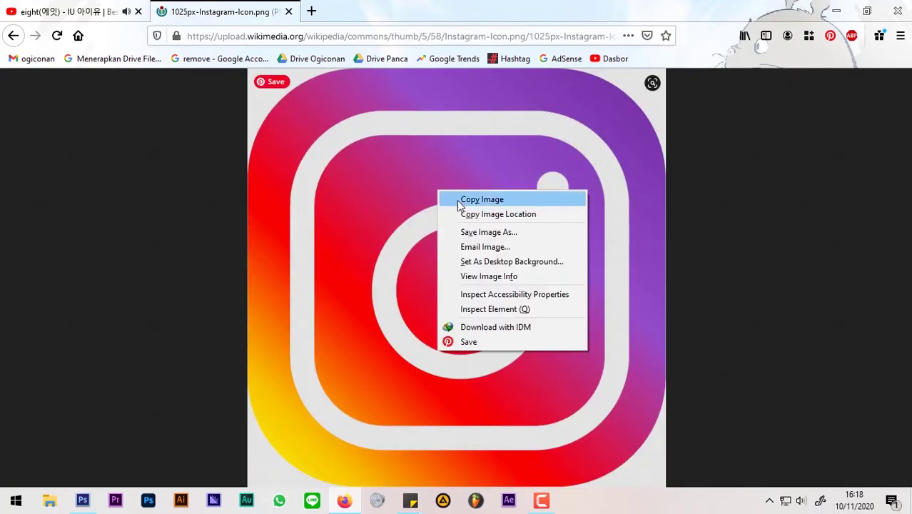
pyautogui.click(463, 200)
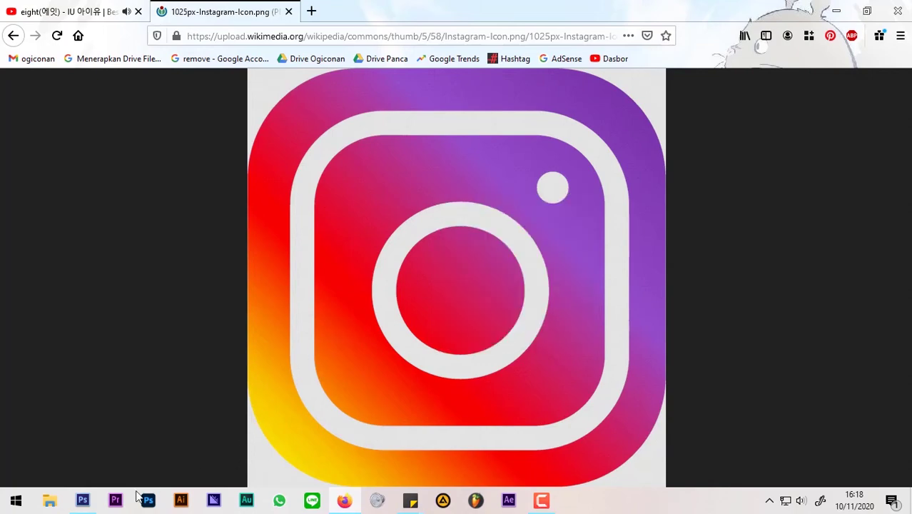
pyautogui.click(82, 499)
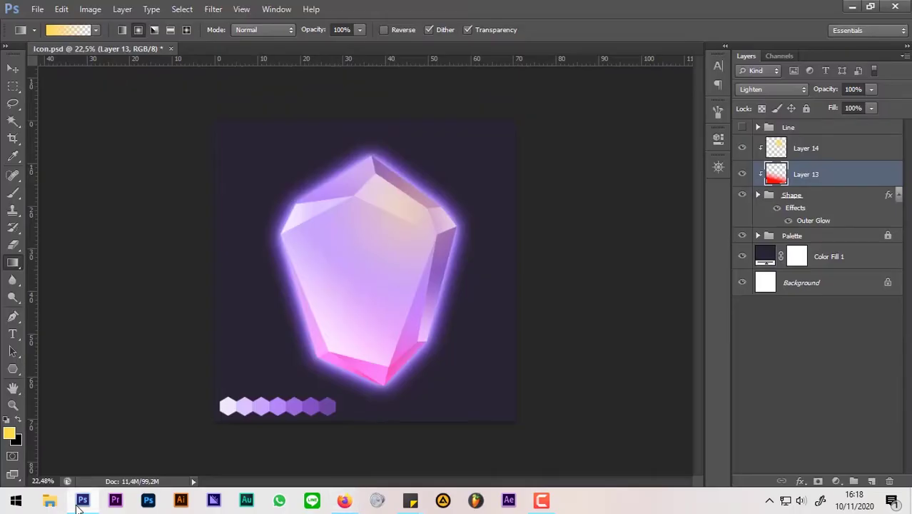
# - Create a new 1025 × 1024 px document from the Clipboard preset and paste the Instagram icon
pyautogui.click(37, 9)
pyautogui.click(40, 24)
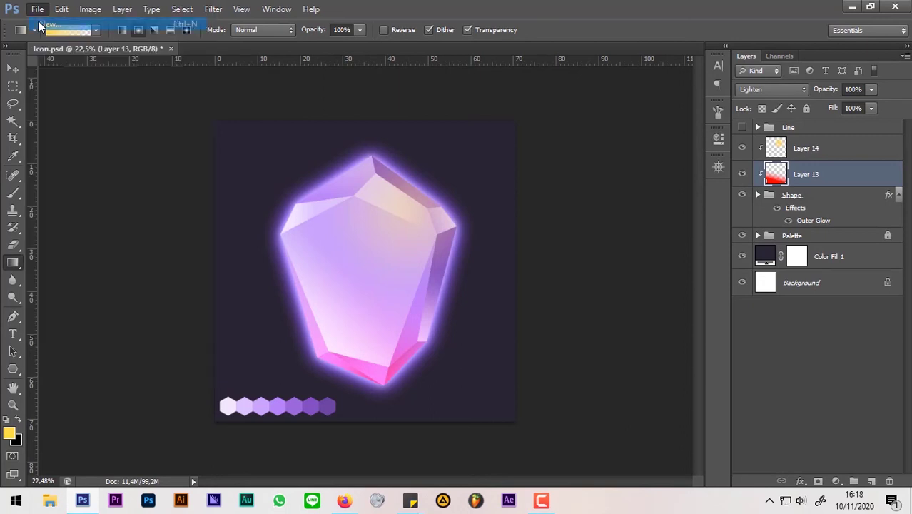
pyautogui.moveTo(422, 174)
pyautogui.mouseDown()
pyautogui.moveTo(378, 173)
pyautogui.moveTo(383, 193)
pyautogui.mouseUp()
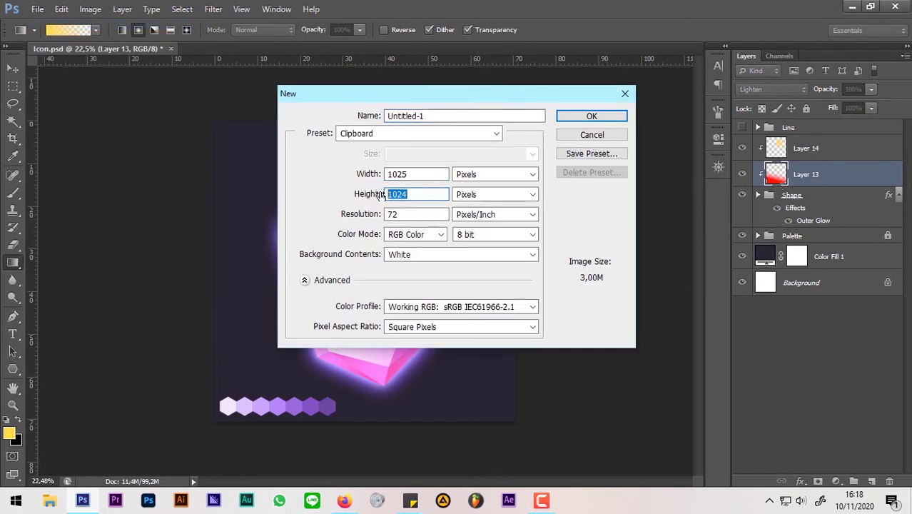
pyautogui.click(566, 118)
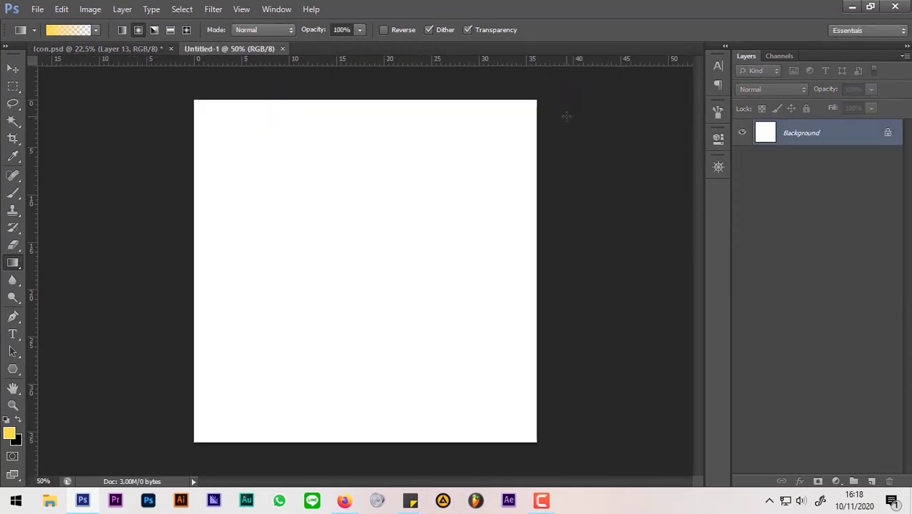
pyautogui.hotkey('ctrl', 'v')
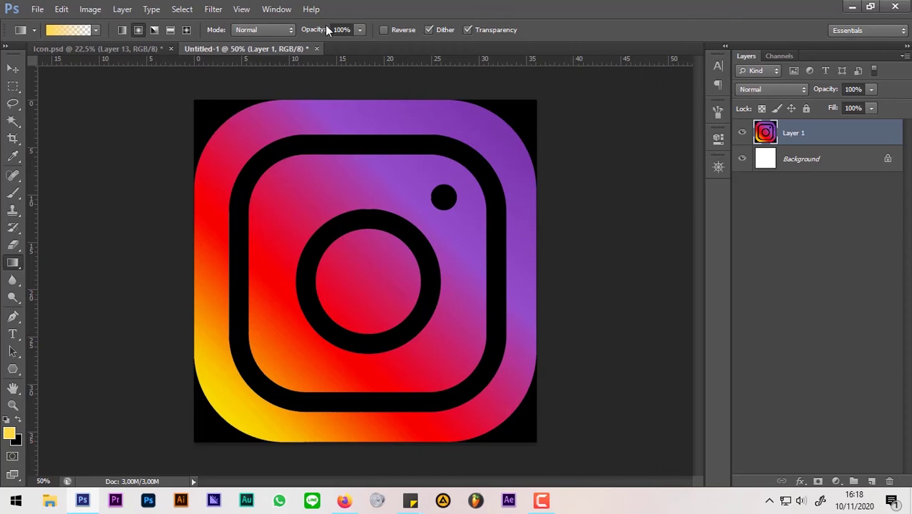
# - Magic Wand-select all the icon's black areas: four corners, both rings and the dot
pyautogui.click(13, 121)
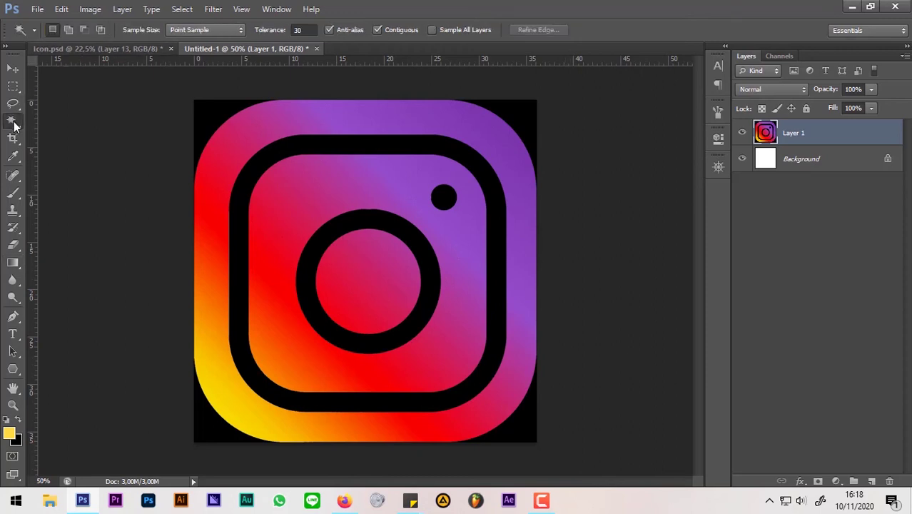
pyautogui.click(207, 124)
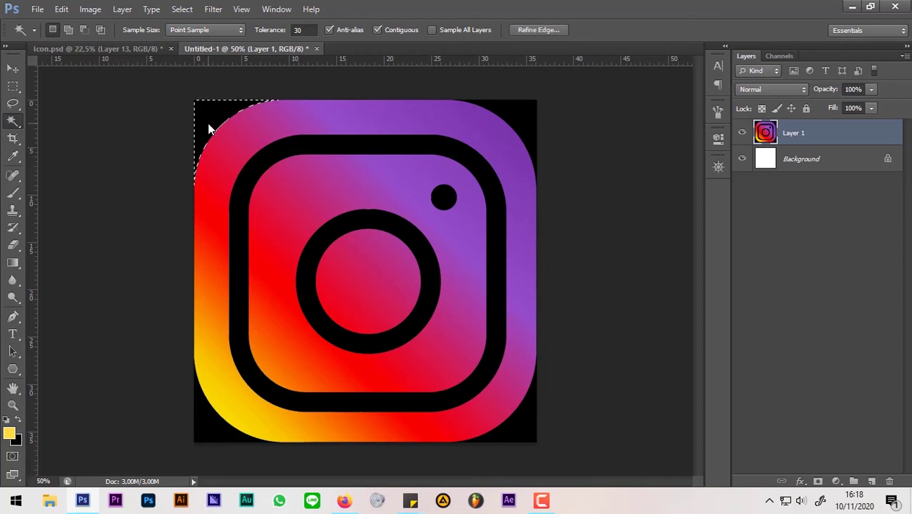
pyautogui.keyDown('shift'); pyautogui.click(525, 116); pyautogui.keyUp('shift')
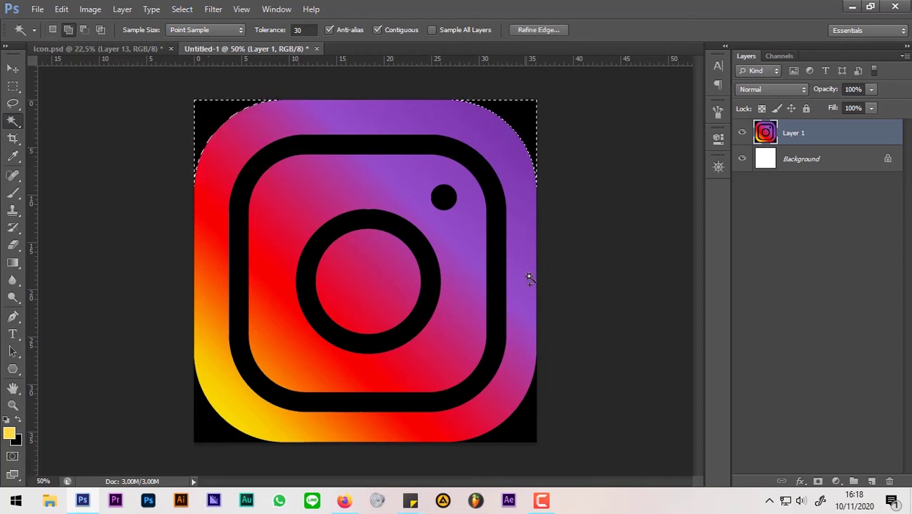
pyautogui.click(520, 421)
pyautogui.click(218, 415)
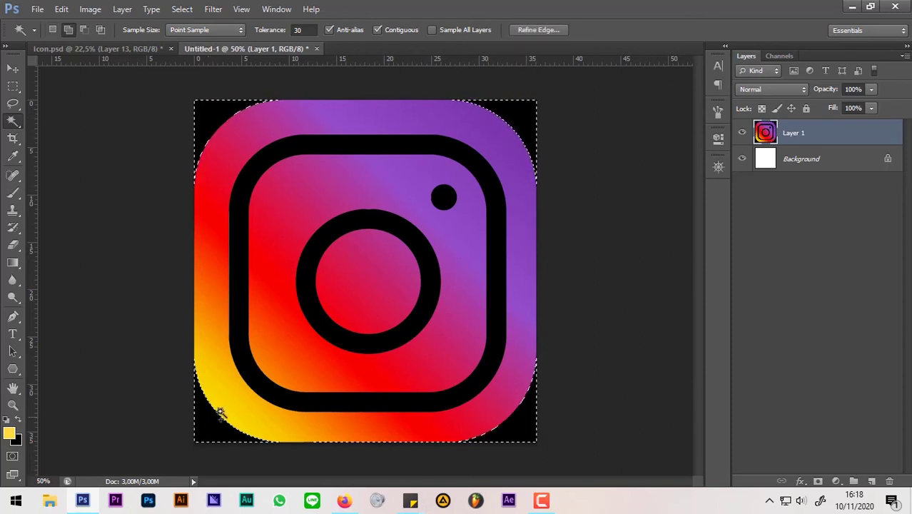
pyautogui.click(277, 367)
pyautogui.click(322, 326)
pyautogui.click(438, 199)
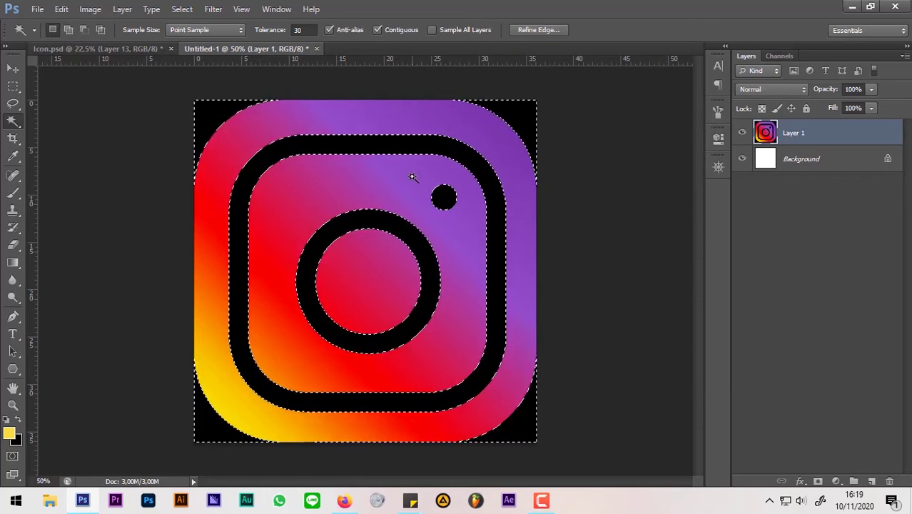
# - Invert the selection, copy the gradient onto Layer 2, and hide Layer 1
pyautogui.hotkey('ctrl', 'shift', 'i')
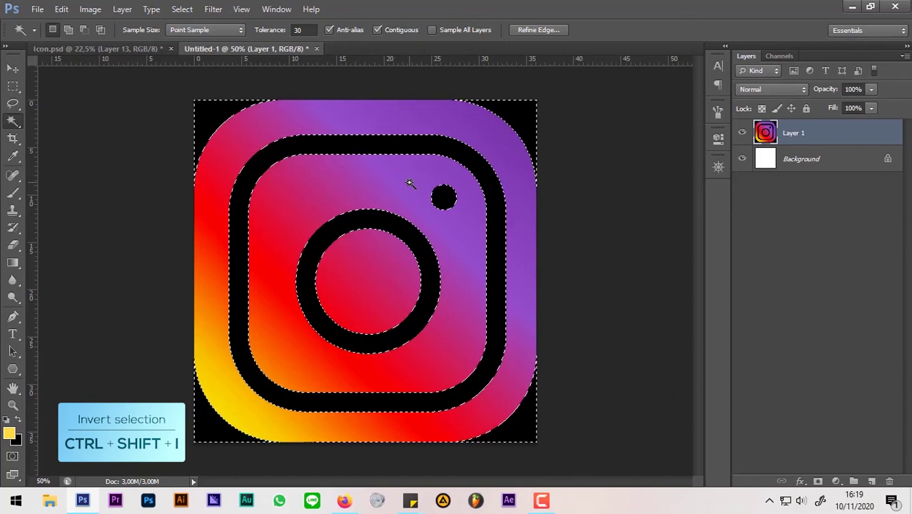
pyautogui.click(409, 186)
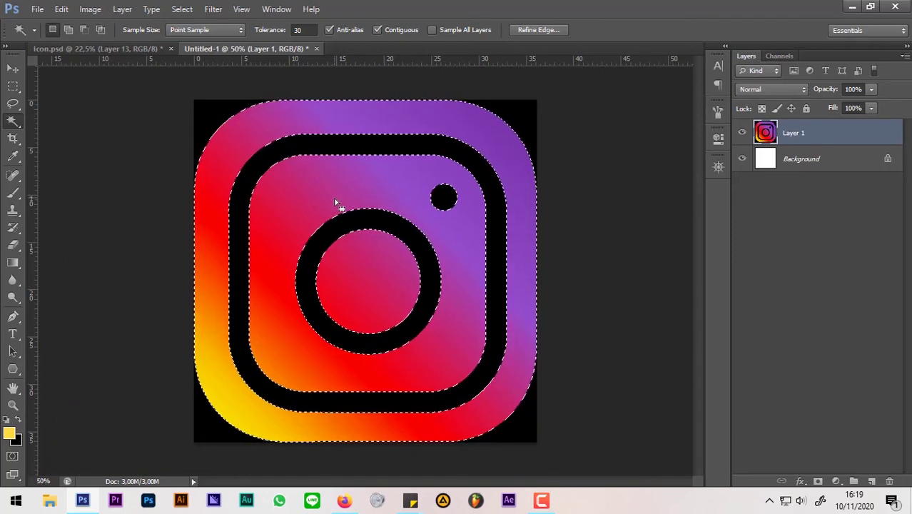
pyautogui.hotkey('ctrl', 'j')
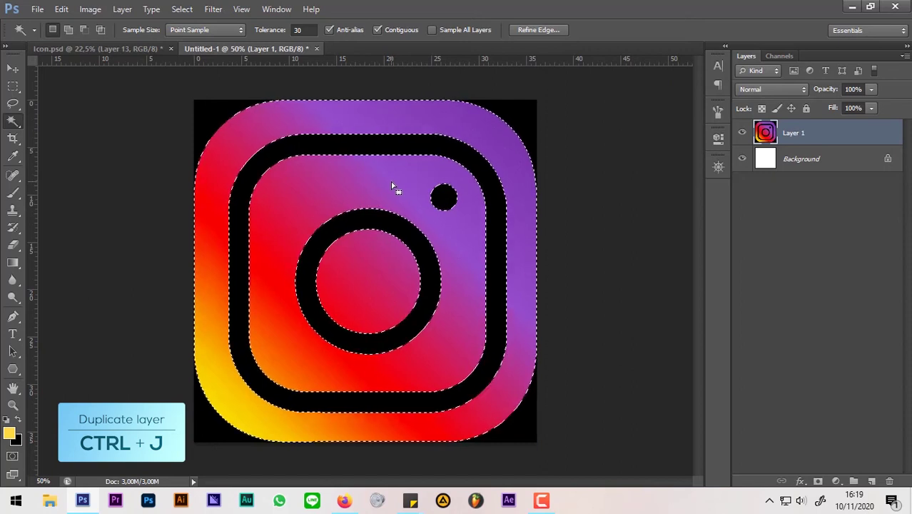
pyautogui.hotkey('ctrl', 'j')
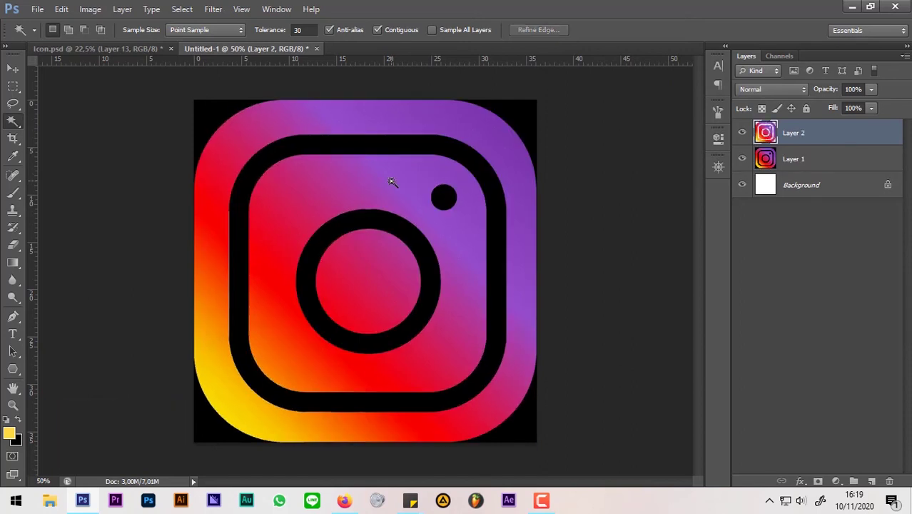
pyautogui.click(742, 159)
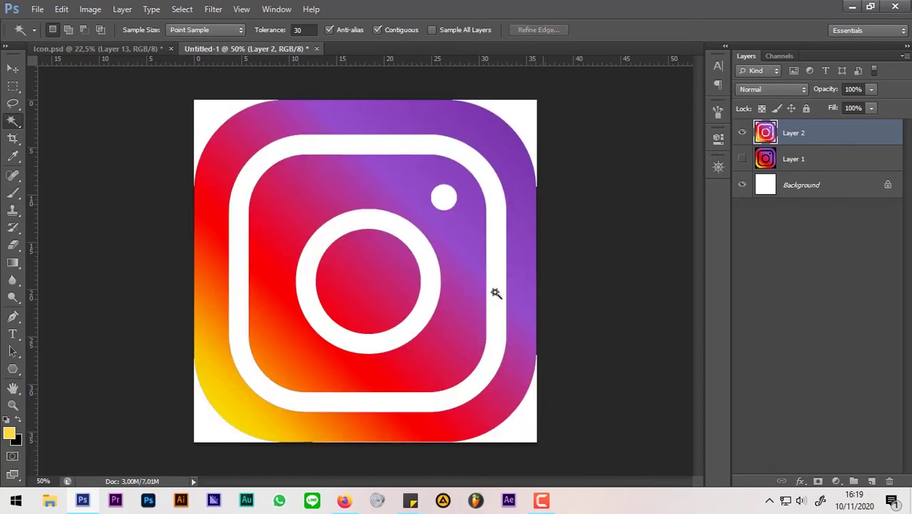
pyautogui.click(13, 71)
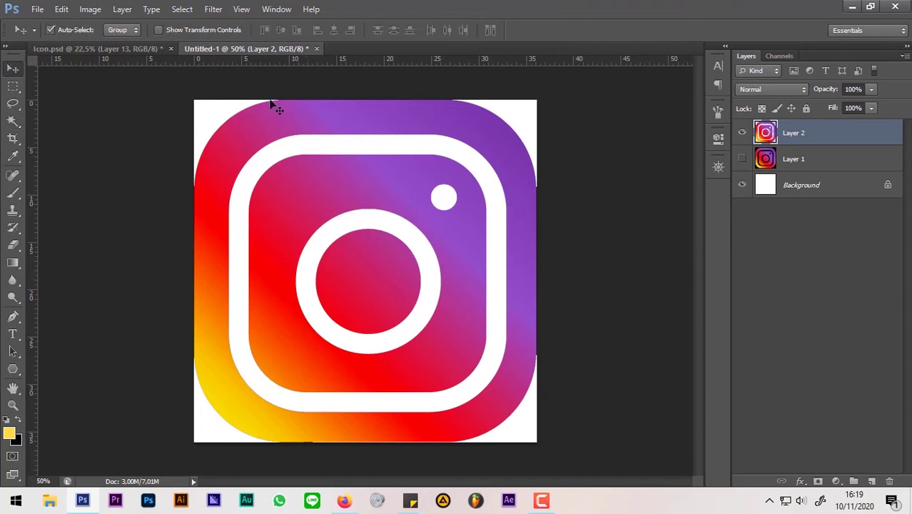
# - Drag the logo into Icon.psd as Layer 15, place it above Layer 14, and release its clipping
pyautogui.moveTo(307, 130)
pyautogui.mouseDown()
pyautogui.moveTo(153, 49)
pyautogui.moveTo(355, 175)
pyautogui.mouseUp()
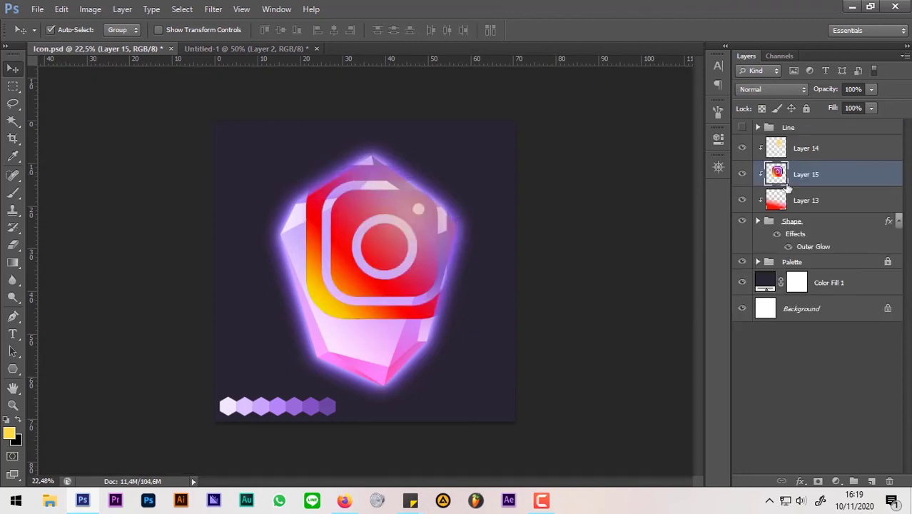
pyautogui.moveTo(797, 174); pyautogui.dragTo(812, 147)
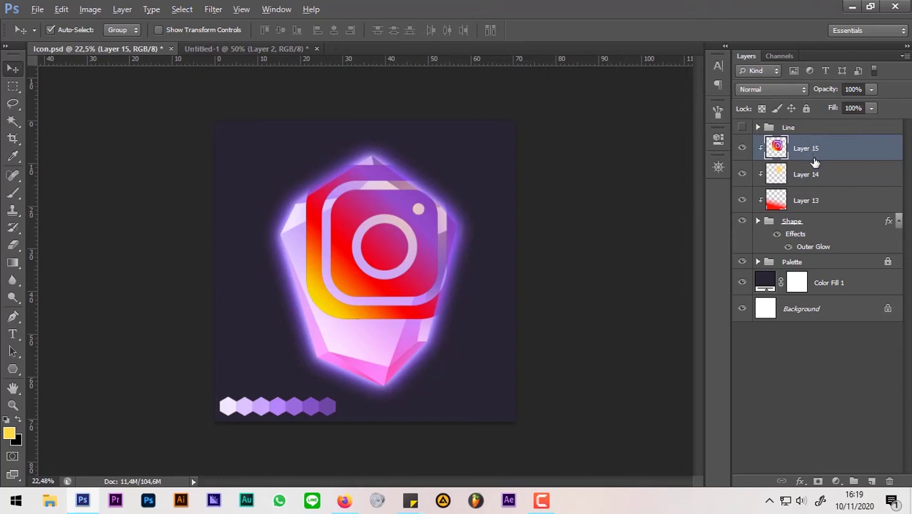
pyautogui.press('alt')
# - Release Layer 15 from its clipping mask and convert it to a smart object
pyautogui.keyDown('alt'); pyautogui.click(815, 157); pyautogui.keyUp('alt')
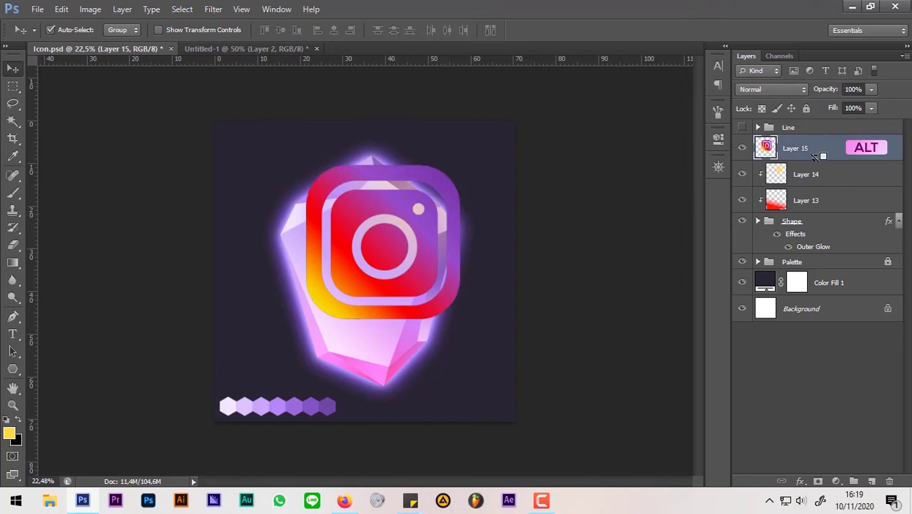
pyautogui.rightClick(815, 150)
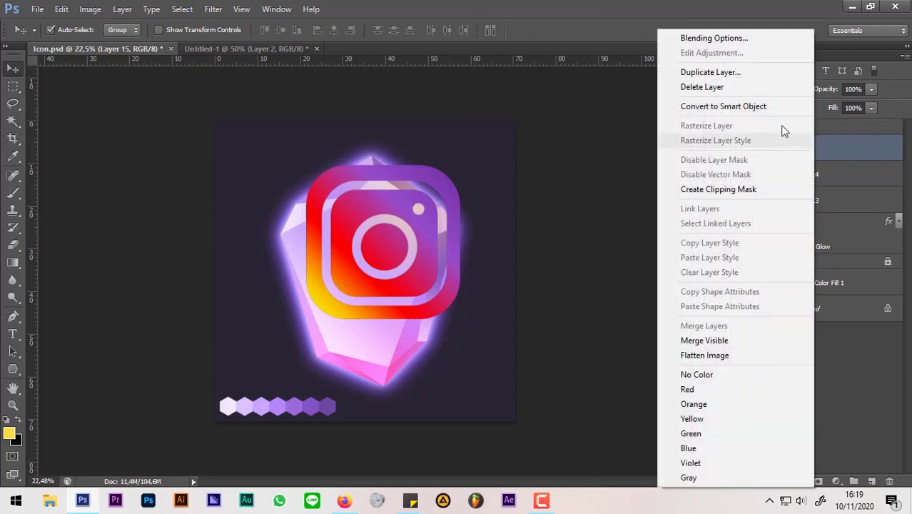
pyautogui.click(762, 108)
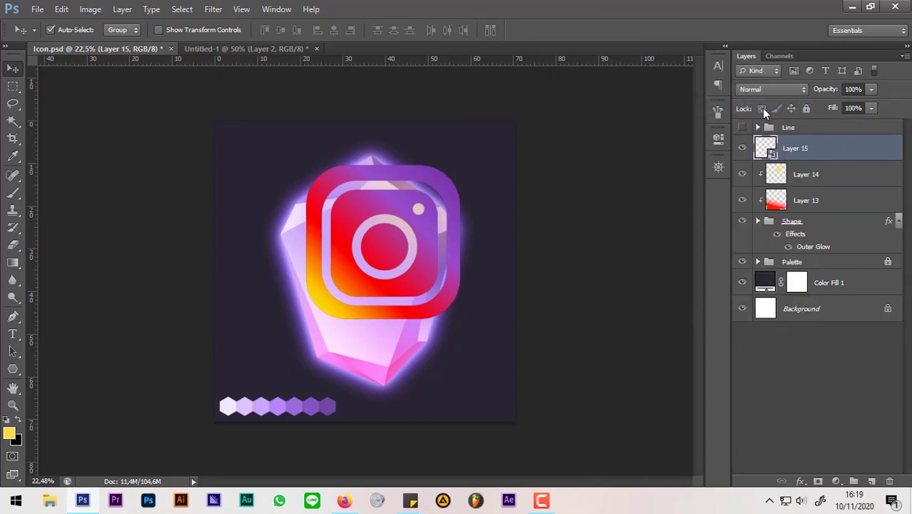
# - Scale the Instagram logo down to about 47% so it fits inside the gem
pyautogui.hotkey('ctrl', 't')
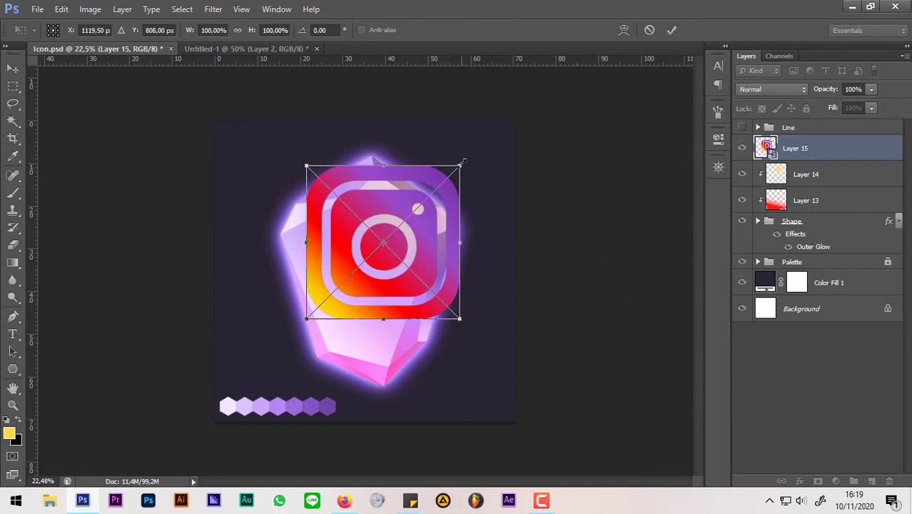
pyautogui.moveTo(459, 166)
pyautogui.mouseDown()
pyautogui.moveTo(369, 257)
pyautogui.moveTo(528, 127)
pyautogui.mouseUp()
pyautogui.press('Return')
pyautogui.hotkey('ctrl', 't')
pyautogui.press('Return')
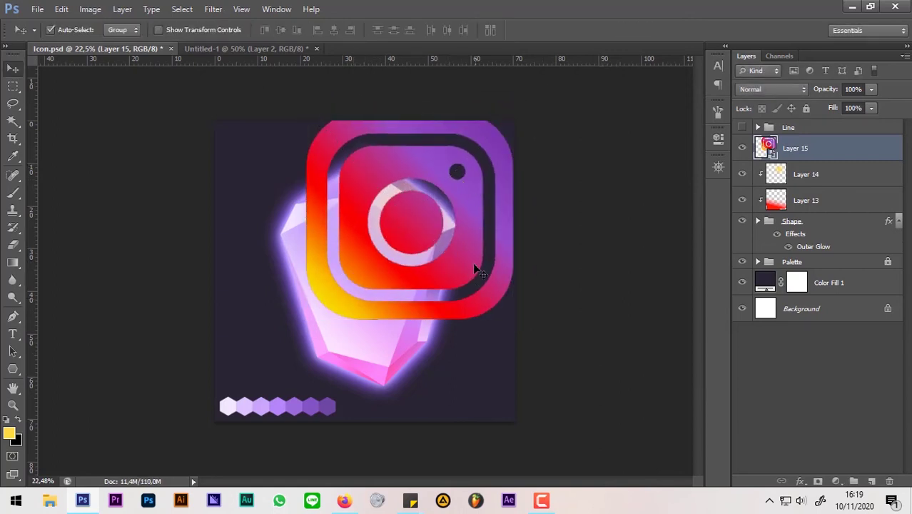
pyautogui.press('shift')
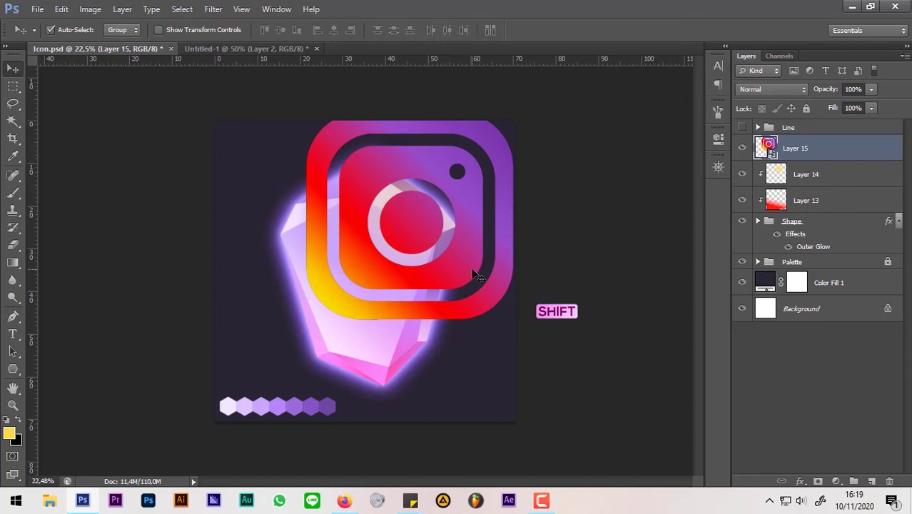
pyautogui.hotkey('ctrl', 't')
pyautogui.moveTo(515, 114); pyautogui.dragTo(376, 244)
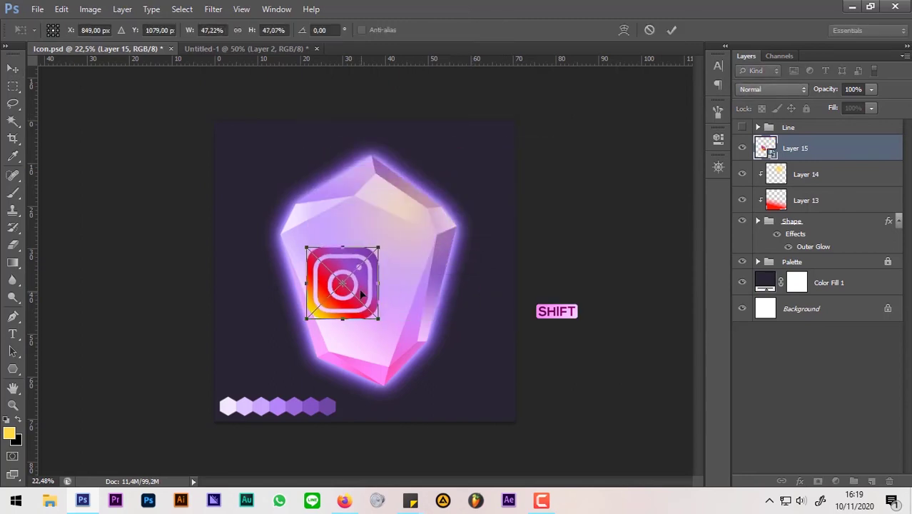
pyautogui.moveTo(359, 286); pyautogui.dragTo(378, 279)
pyautogui.press('Return')
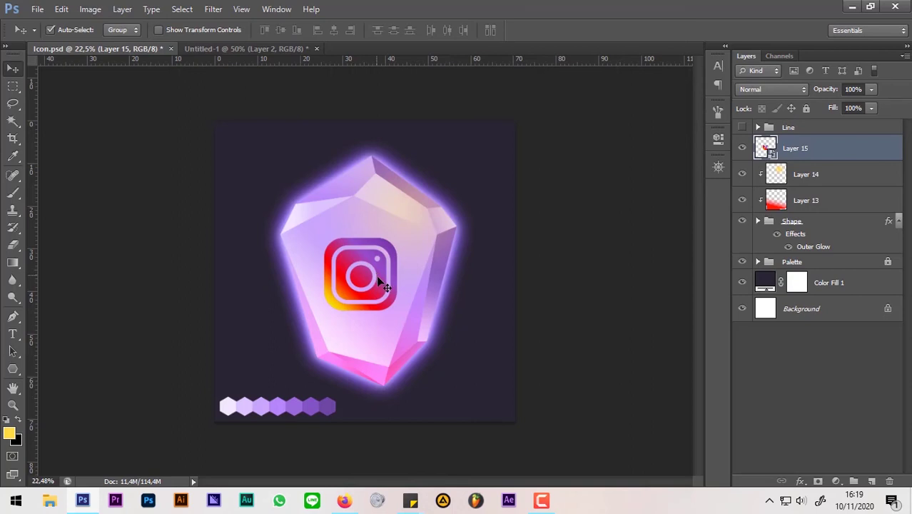
# - Centre the logo on the guides and resize it to about 48%, then hide guides
pyautogui.hotkey('ctrl', 'h')
pyautogui.hotkey('ctrl', 't')
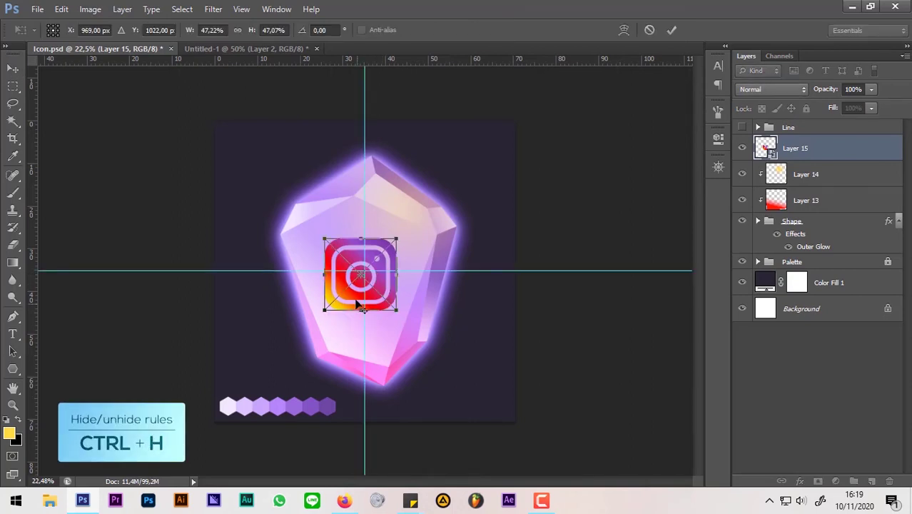
pyautogui.scroll(4, 360, 305)
pyautogui.moveTo(388, 274); pyautogui.dragTo(411, 274)
pyautogui.scroll(-1, 411, 274)
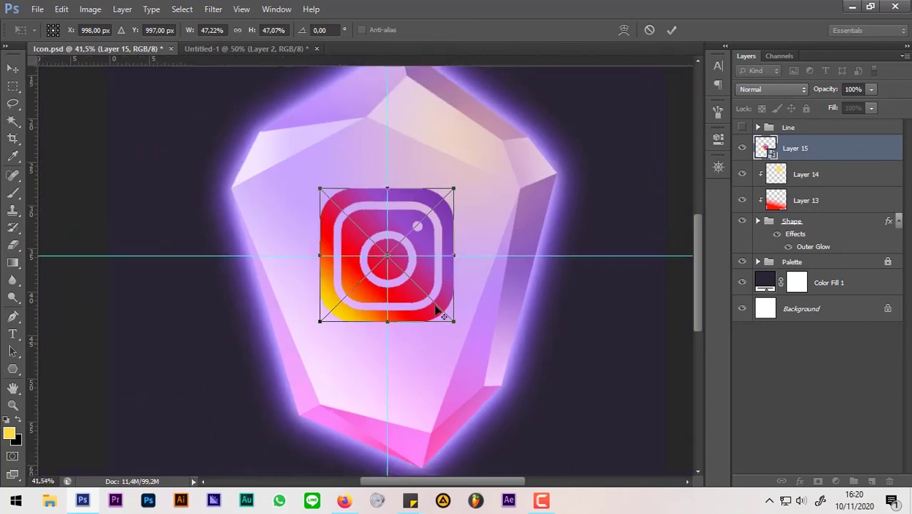
pyautogui.scroll(-1, 440, 312)
pyautogui.moveTo(451, 320); pyautogui.dragTo(460, 327)
pyautogui.press('Return')
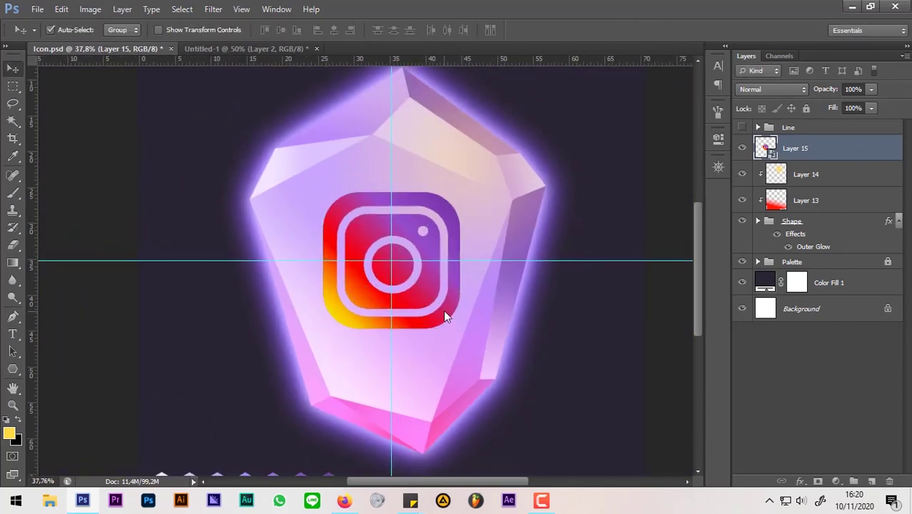
pyautogui.scroll(-2, 443, 310)
pyautogui.hotkey('ctrl', 'h')
pyautogui.hotkey('ctrl', 't')
pyautogui.moveTo(407, 317); pyautogui.dragTo(397, 301)
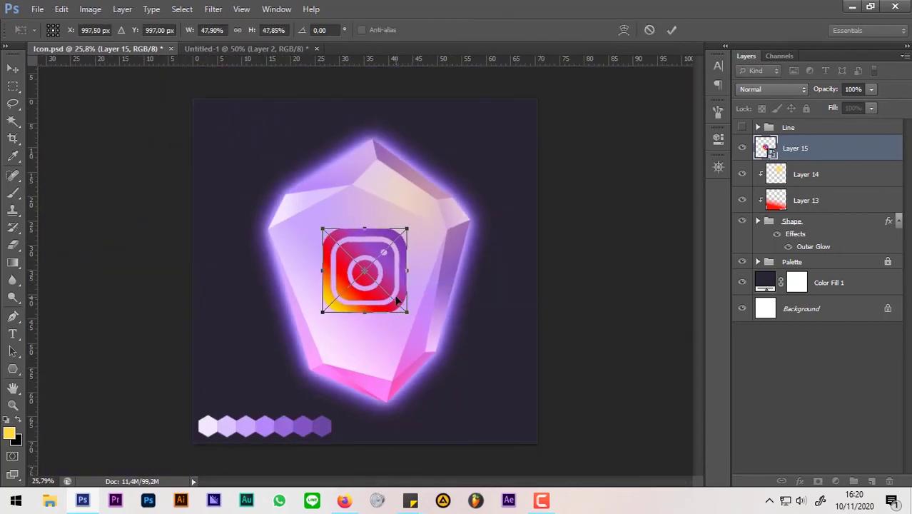
pyautogui.press('Return')
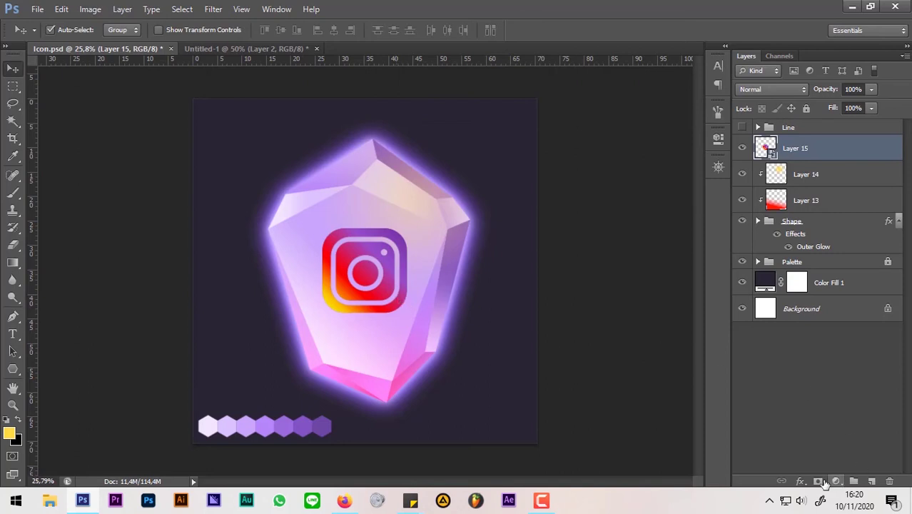
# - Add a white (ffffff) Color Overlay effect to the logo on Layer 15
pyautogui.click(800, 482)
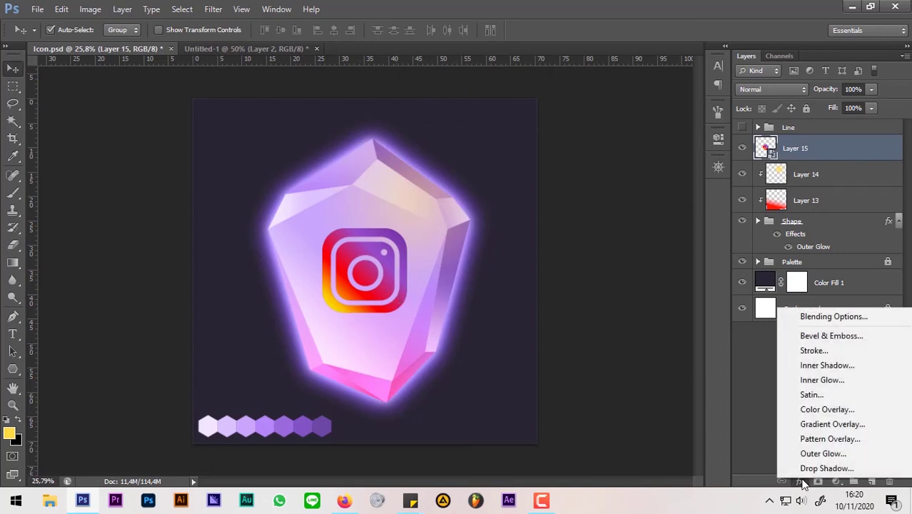
pyautogui.click(820, 418)
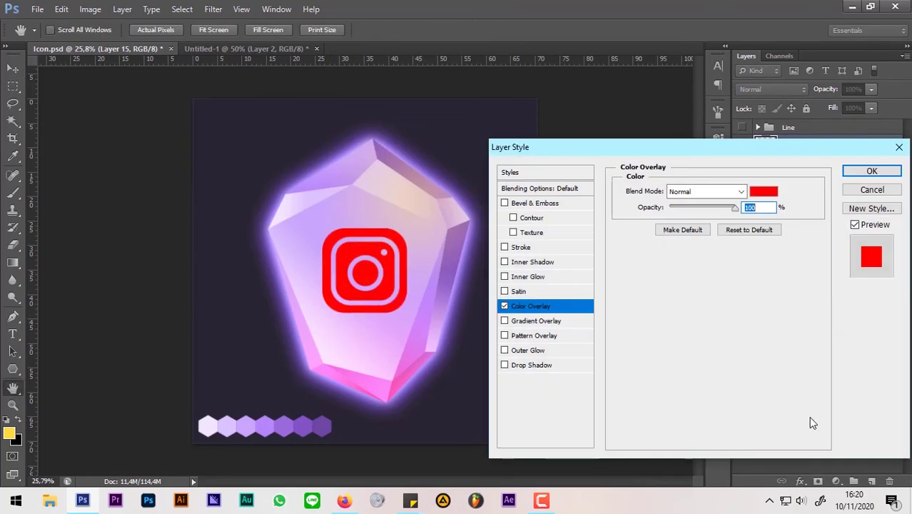
pyautogui.click(763, 193)
pyautogui.moveTo(668, 297); pyautogui.dragTo(569, 232)
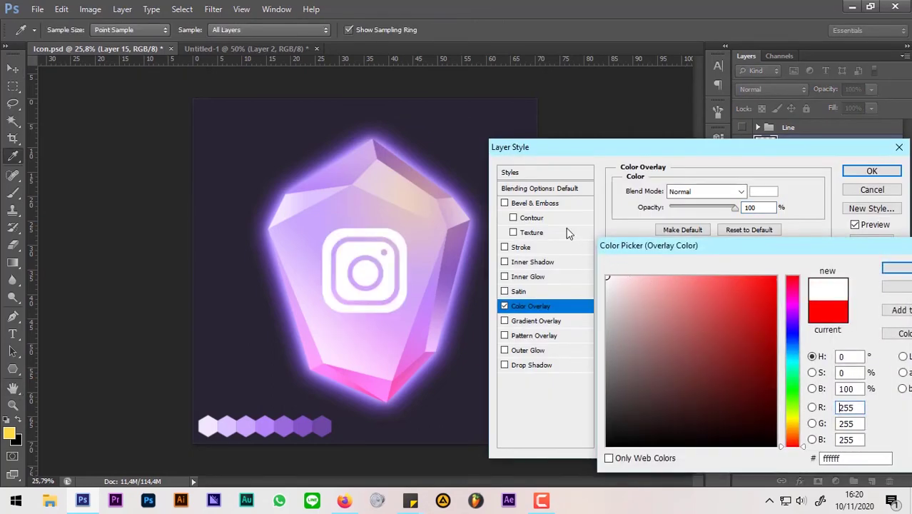
pyautogui.click(892, 268)
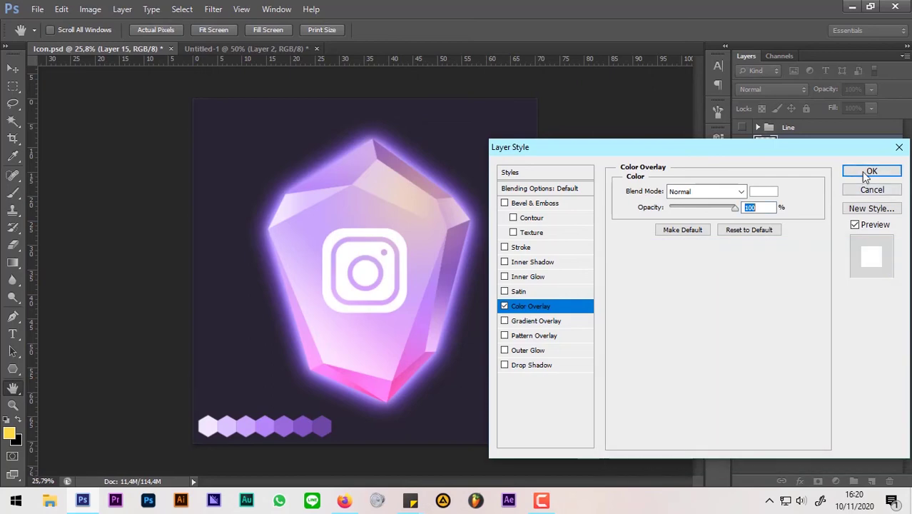
pyautogui.click(871, 171)
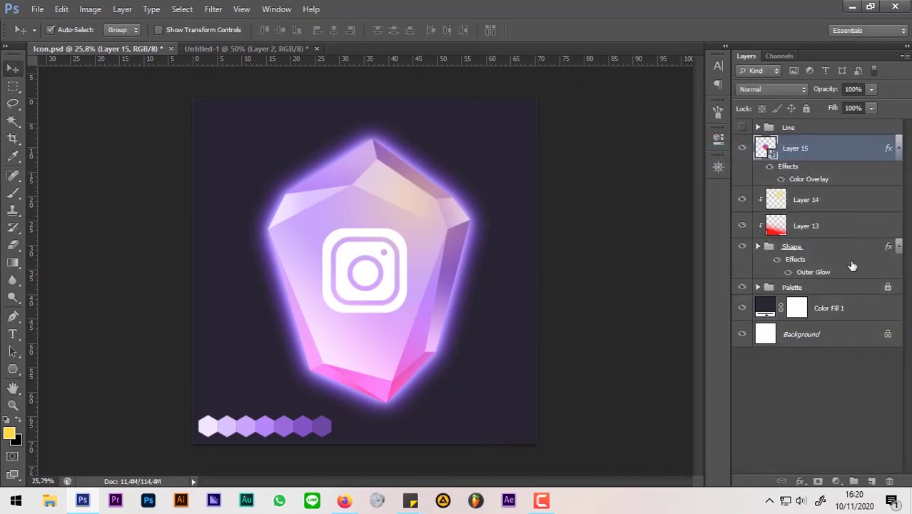
# - Give Layer 15 a Normal-mode purple Outer Glow, 87 px size, at low opacity
pyautogui.click(799, 480)
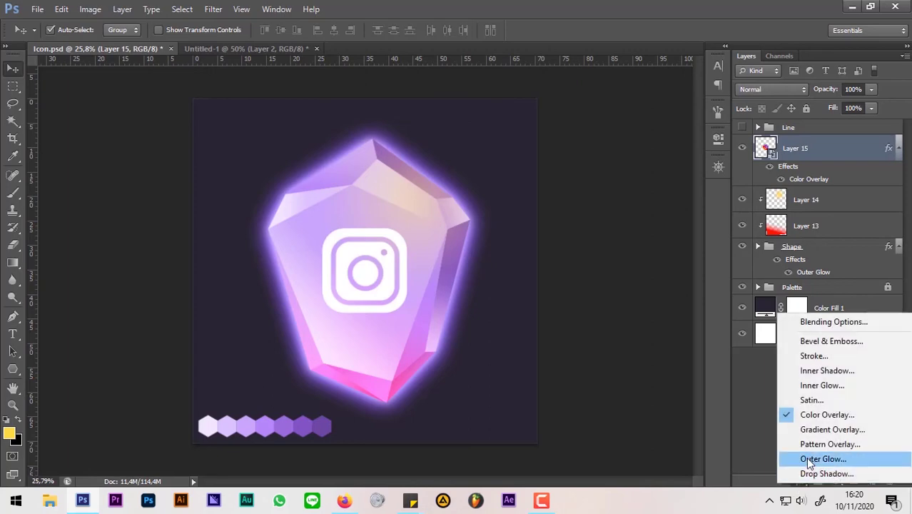
pyautogui.click(810, 460)
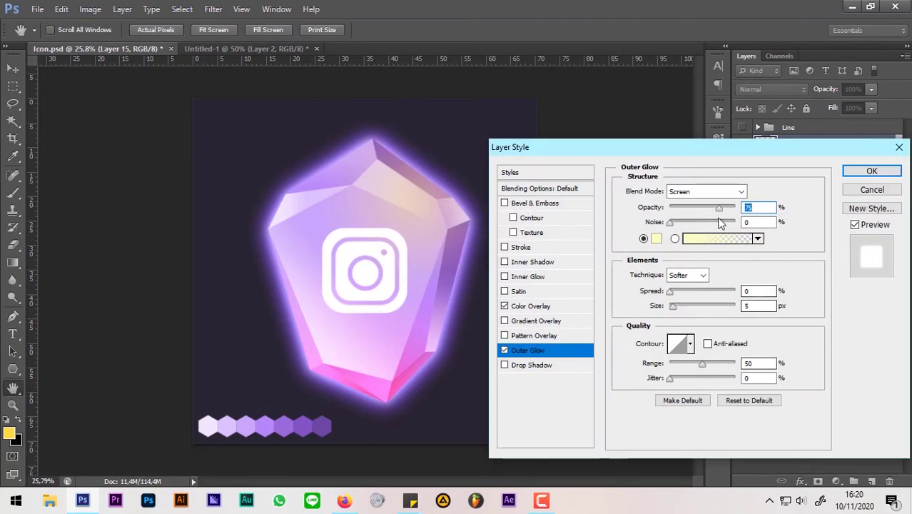
pyautogui.click(716, 193)
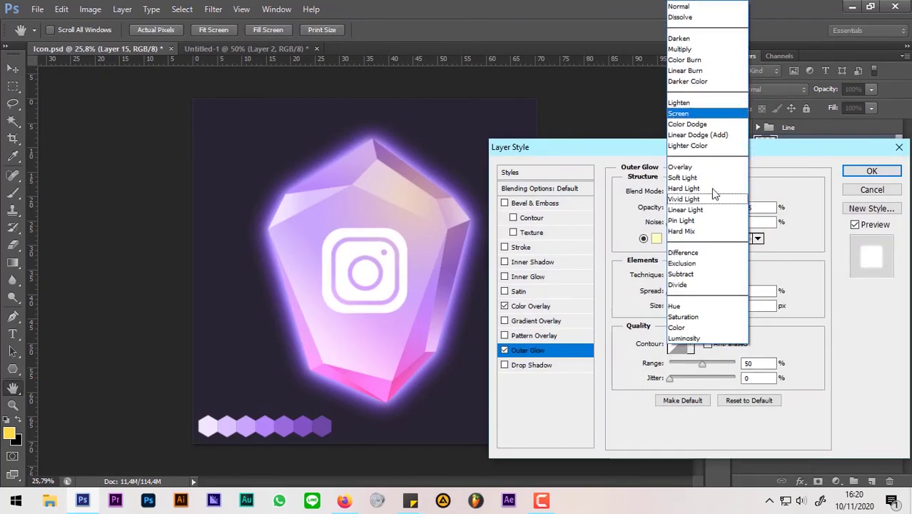
pyautogui.click(685, 11)
pyautogui.click(656, 239)
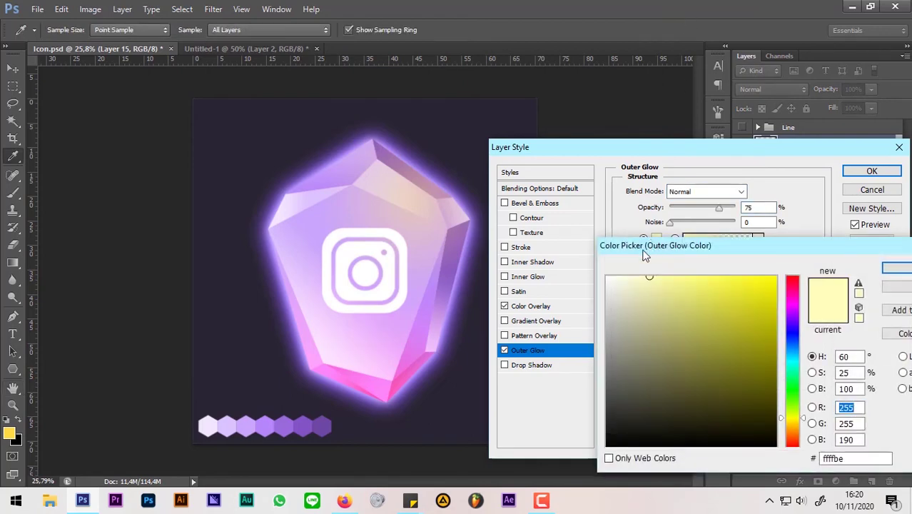
pyautogui.click(326, 425)
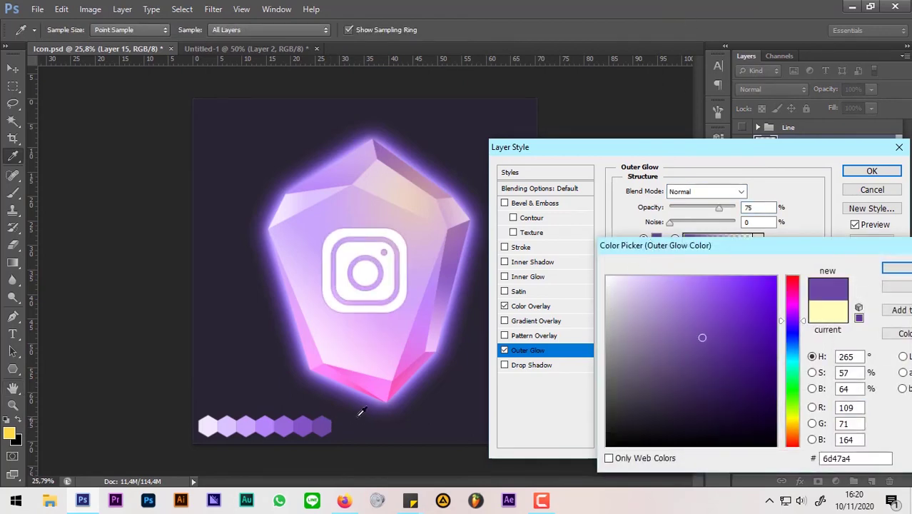
pyautogui.click(895, 268)
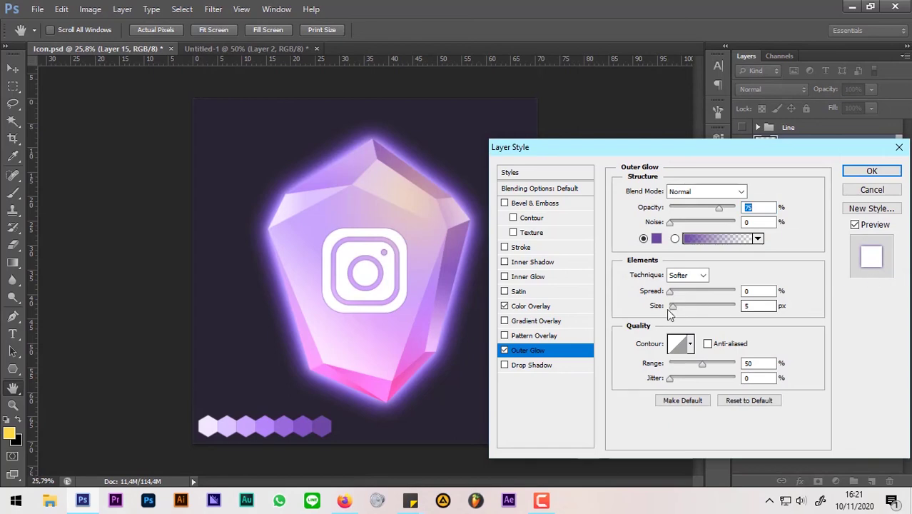
pyautogui.moveTo(671, 308); pyautogui.dragTo(696, 312)
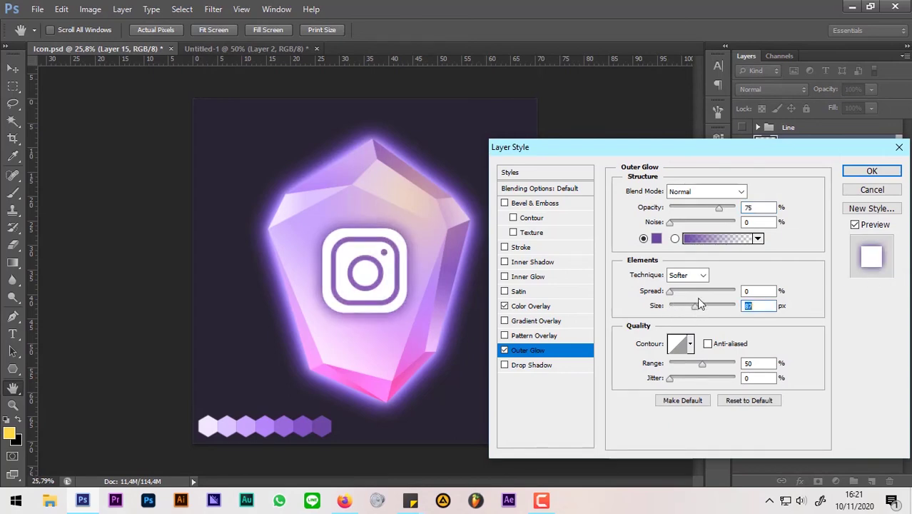
pyautogui.moveTo(720, 211); pyautogui.dragTo(681, 212)
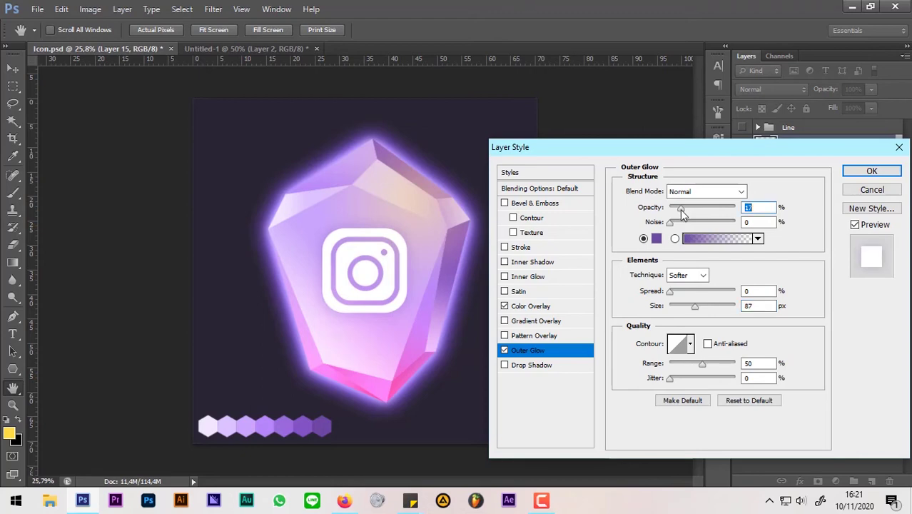
pyautogui.click(871, 170)
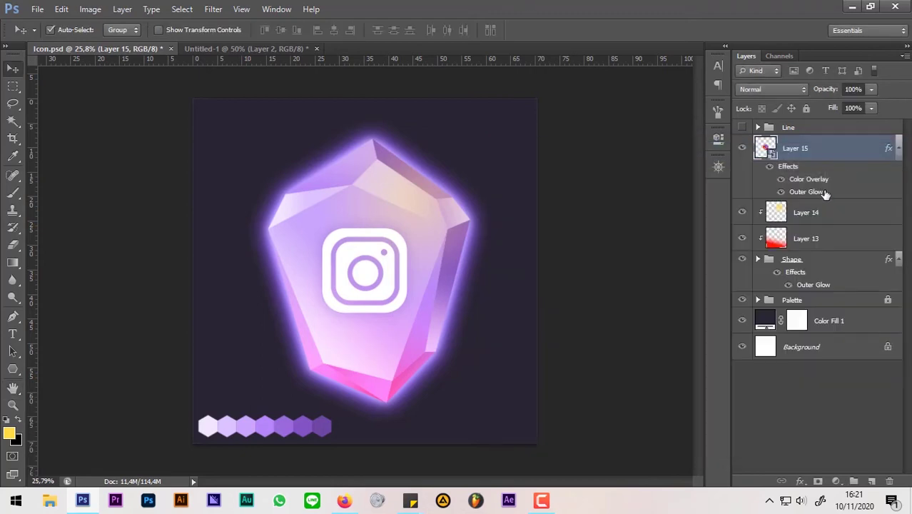
pyautogui.click(781, 192)
pyautogui.click(781, 192)
pyautogui.click(793, 262)
pyautogui.keyDown('shift'); pyautogui.click(805, 211); pyautogui.keyUp('shift')
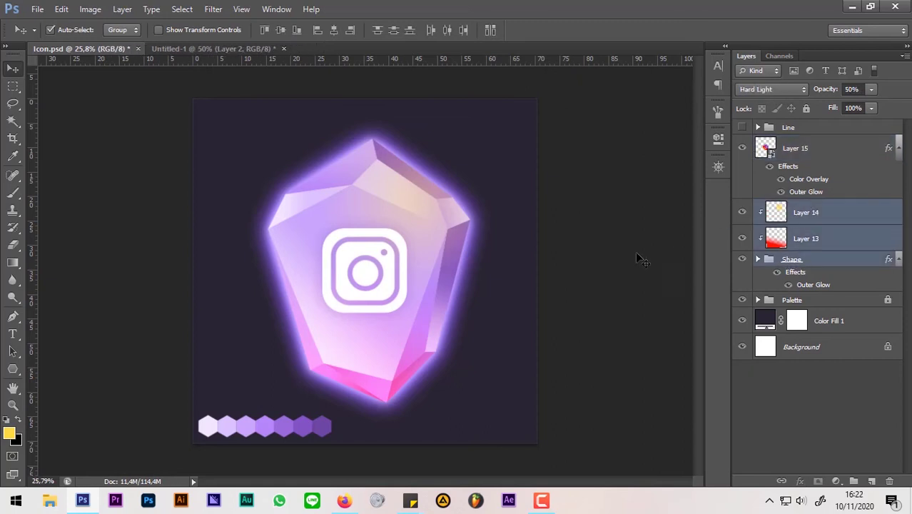
pyautogui.hotkey('ctrl', 't')
pyautogui.press('Return')
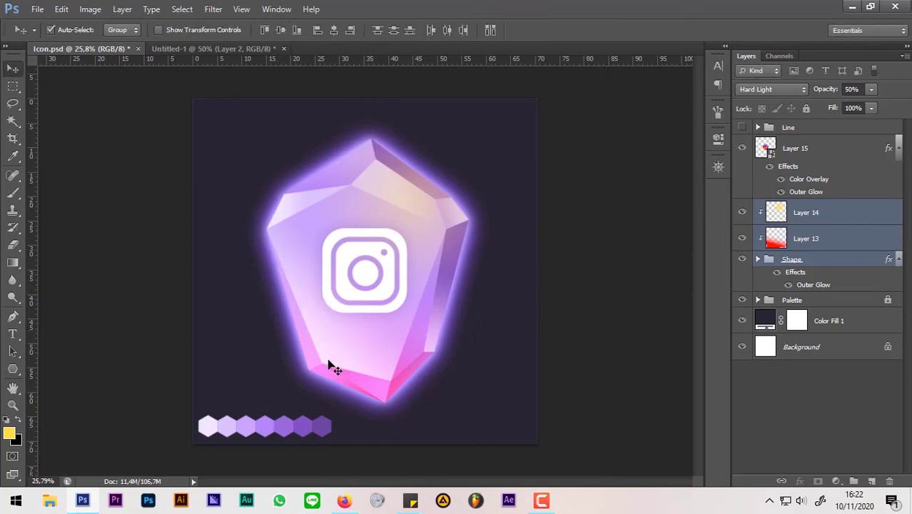
pyautogui.press('p')
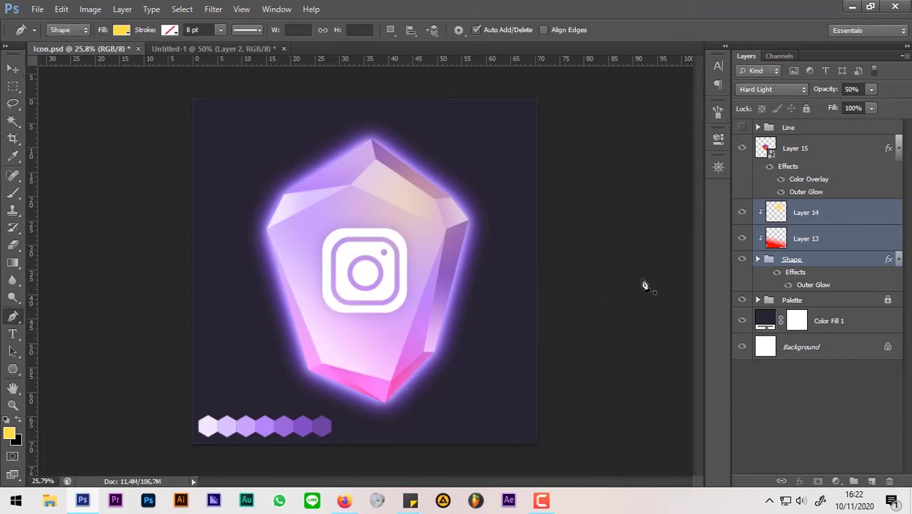
# - Expand the Shape group and add a new empty layer above Shape 12
pyautogui.keyDown('ctrl'); pyautogui.click(334, 343); pyautogui.keyUp('ctrl')
pyautogui.click(741, 374)
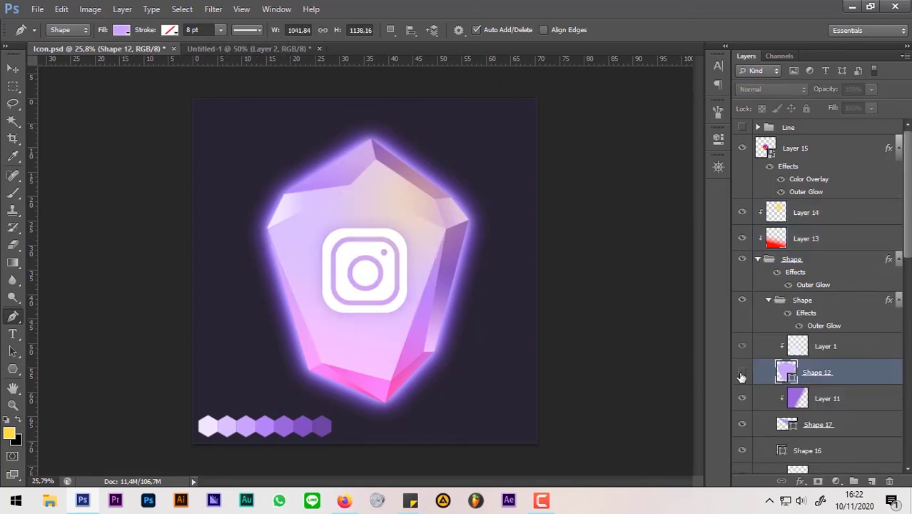
pyautogui.click(741, 374)
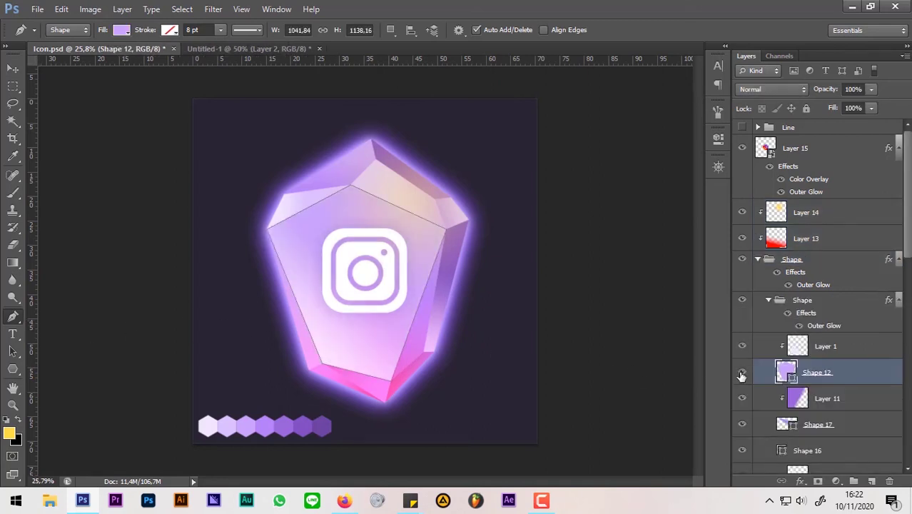
pyautogui.click(872, 482)
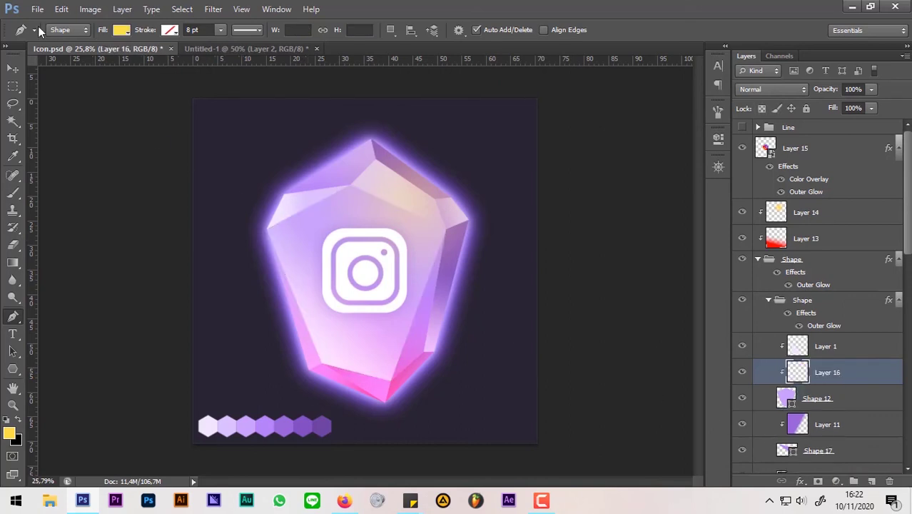
# - Set the shape fill colour to white
pyautogui.click(63, 30)
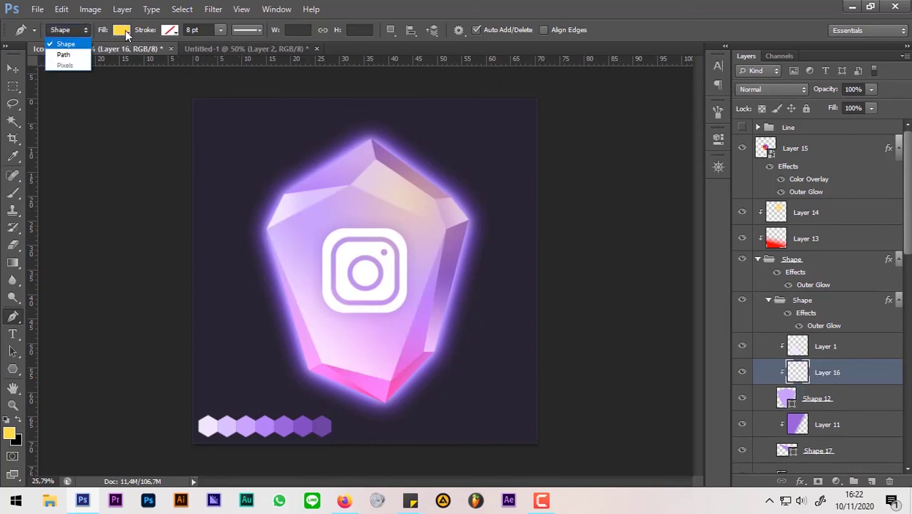
pyautogui.click(125, 36)
pyautogui.click(125, 34)
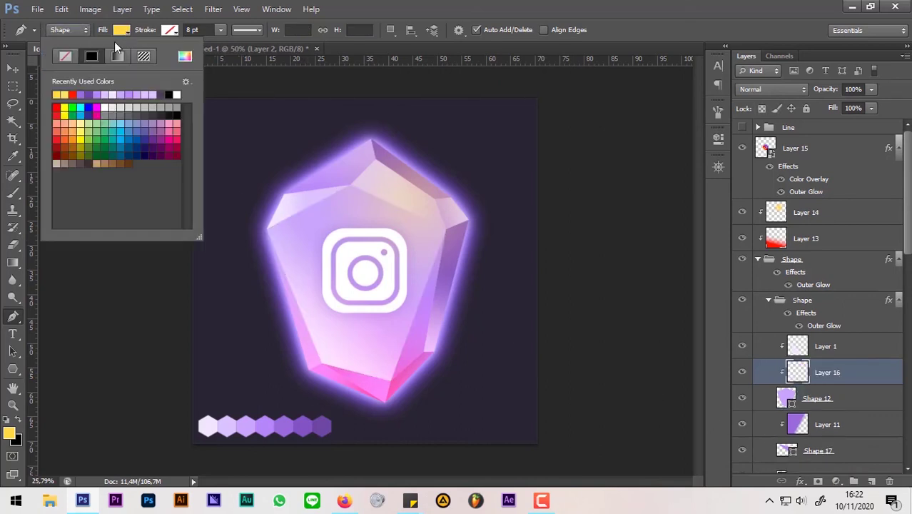
pyautogui.click(182, 57)
pyautogui.moveTo(621, 293); pyautogui.dragTo(606, 276)
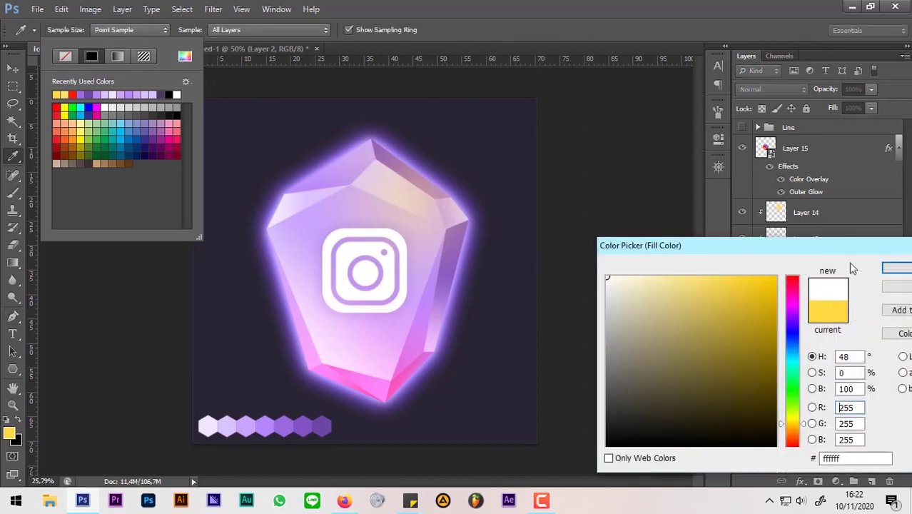
pyautogui.click(891, 270)
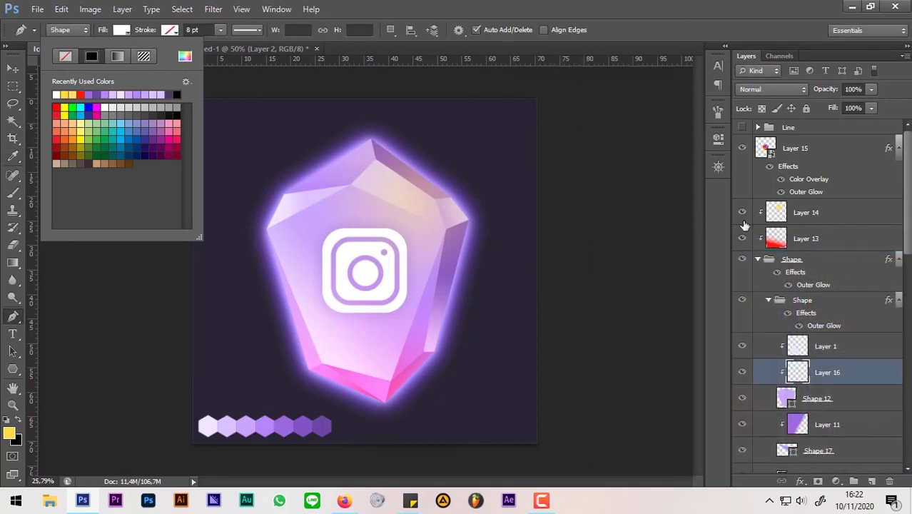
pyautogui.click(538, 12)
# - Trace the gem's lower-left facet as a white Pen shape
pyautogui.scroll(5, 396, 376)
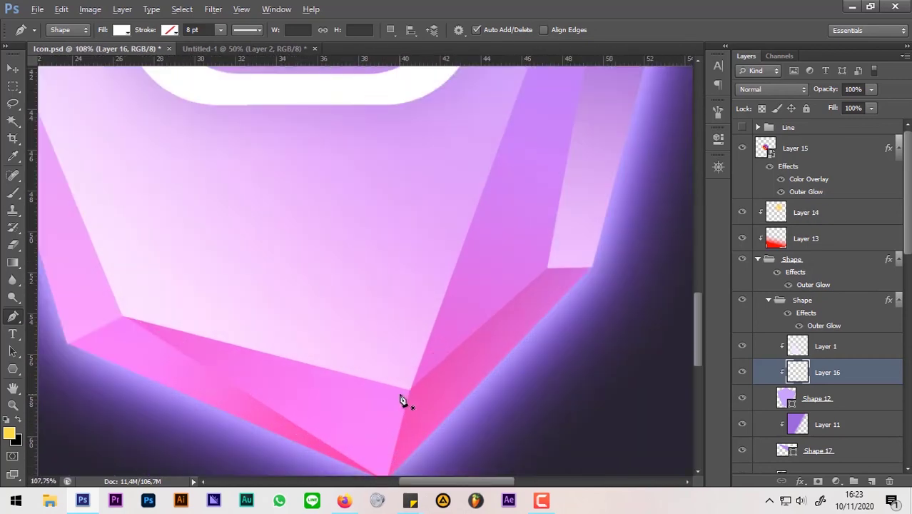
pyautogui.moveTo(400, 399); pyautogui.dragTo(480, 445)
pyautogui.click(483, 445)
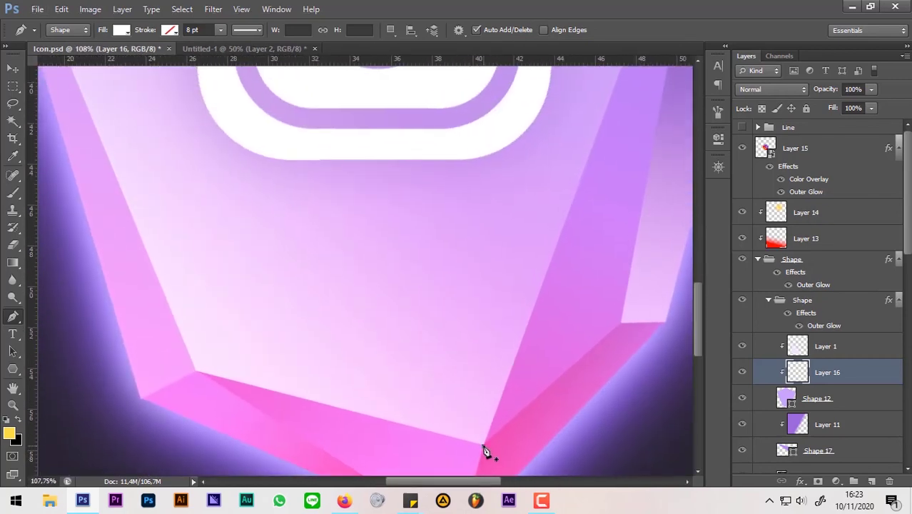
pyautogui.click(223, 368)
pyautogui.moveTo(224, 369); pyautogui.dragTo(295, 422)
pyautogui.moveTo(95, 127); pyautogui.dragTo(291, 372)
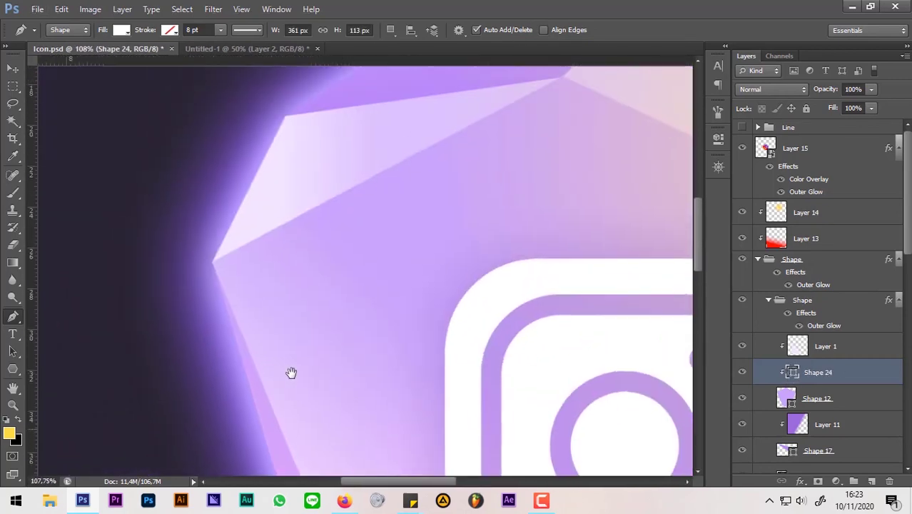
pyautogui.click(215, 262)
pyautogui.moveTo(217, 275); pyautogui.dragTo(168, 158)
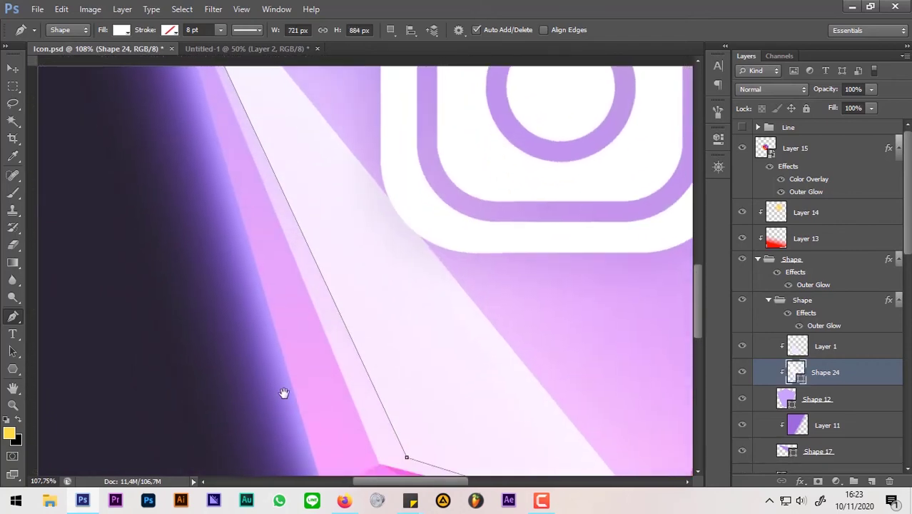
pyautogui.moveTo(283, 393); pyautogui.dragTo(214, 140)
pyautogui.click(299, 224)
pyautogui.click(598, 286)
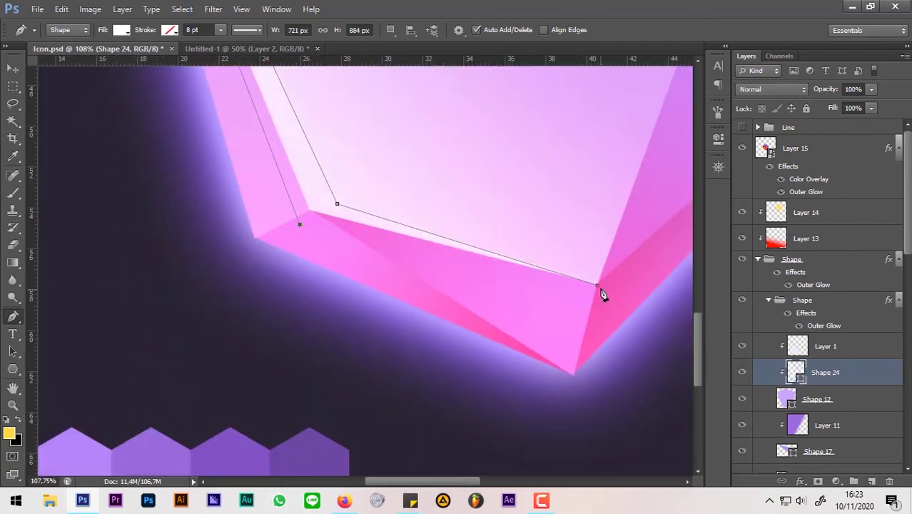
pyautogui.scroll(-2, 510, 285)
pyautogui.scroll(-2, 457, 314)
pyautogui.scroll(-1, 321, 378)
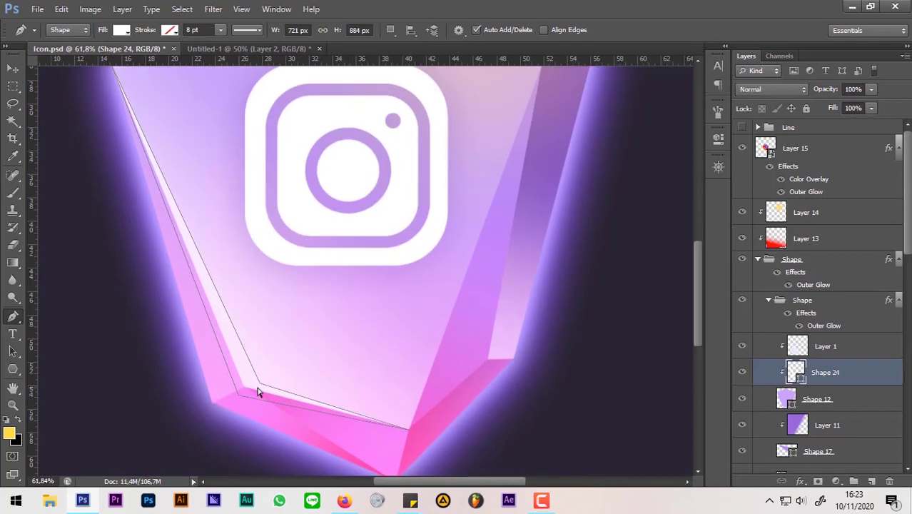
pyautogui.click(260, 378)
pyautogui.scroll(-2, 265, 376)
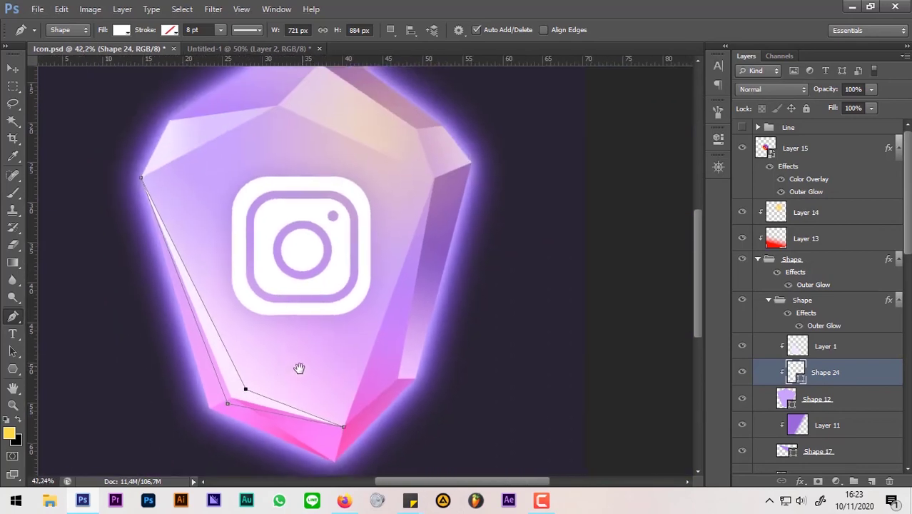
pyautogui.press('Return')
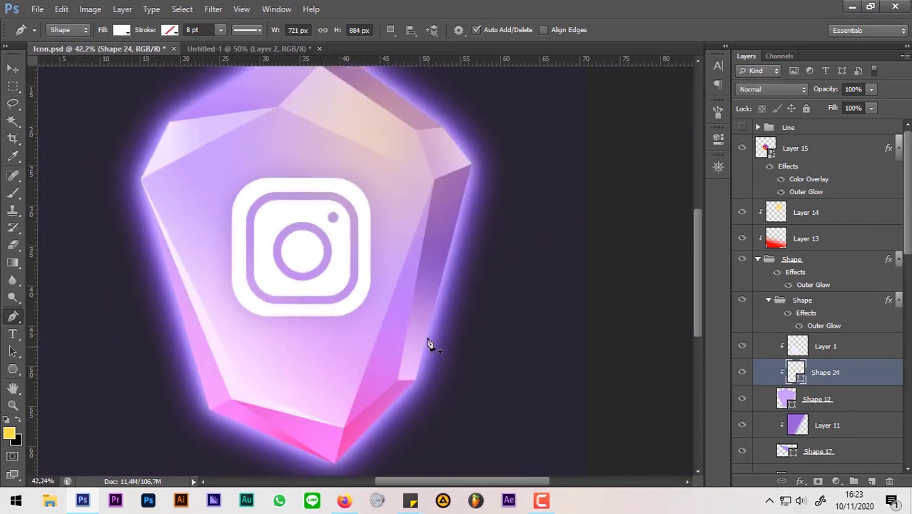
# - Set the new facet layer's opacity to 40%
pyautogui.click(852, 87)
pyautogui.write('40')
pyautogui.press('Return')
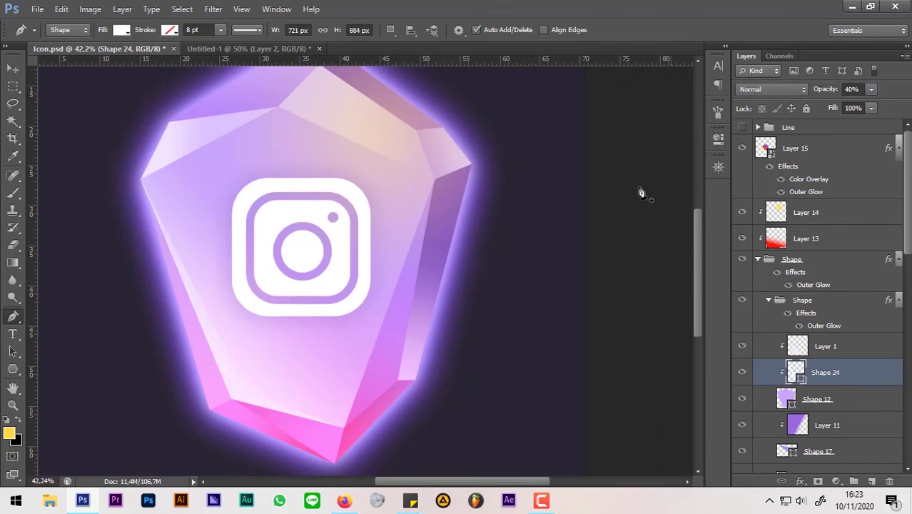
pyautogui.keyDown('alt'); pyautogui.scroll(-3, 471, 307); pyautogui.keyUp('alt')
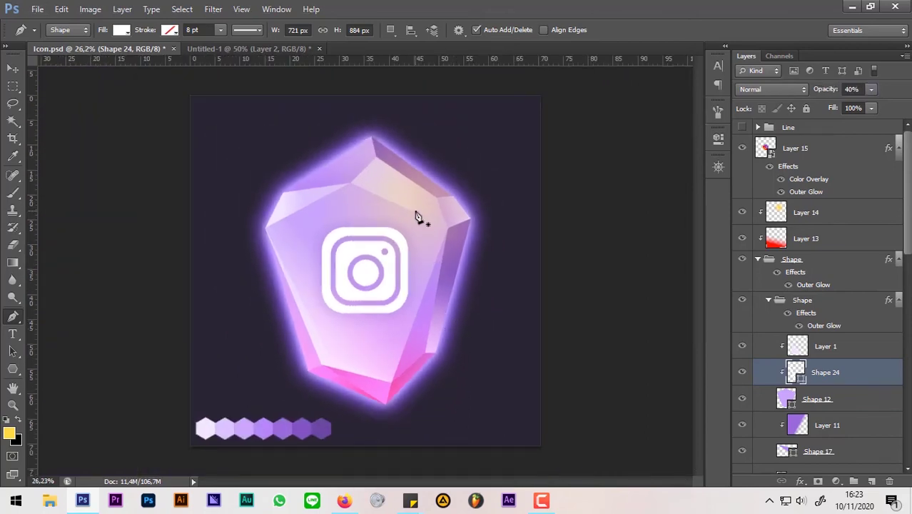
# - Draw a thin white highlight triangle along the top facet's edge
pyautogui.keyDown('ctrl'); pyautogui.click(386, 192); pyautogui.keyUp('ctrl')
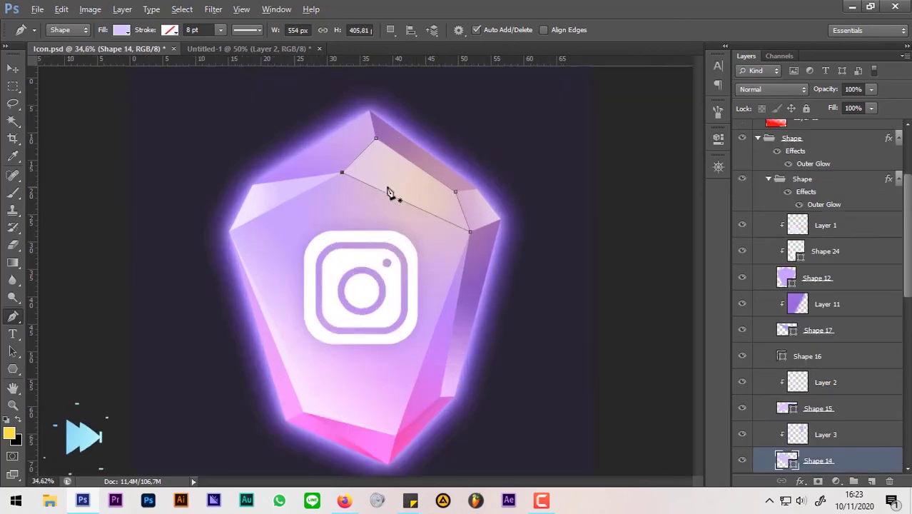
pyautogui.keyDown('alt'); pyautogui.scroll(3, 386, 187); pyautogui.keyUp('alt')
pyautogui.click(587, 283)
pyautogui.click(354, 248)
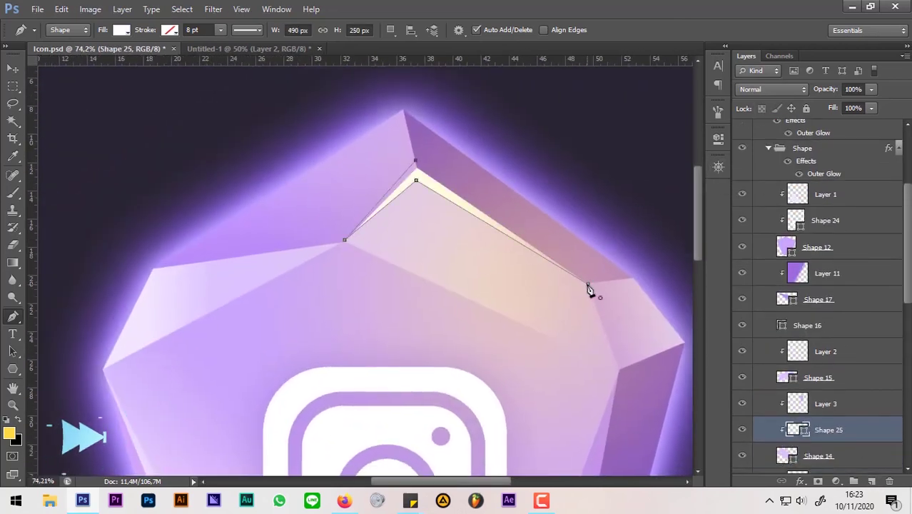
pyautogui.scroll(-3, 366, 207)
# - Draw a white highlight along the upper-left facet edge
pyautogui.click(365, 206)
pyautogui.keyDown('alt'); pyautogui.scroll(3, 365, 206); pyautogui.keyUp('alt')
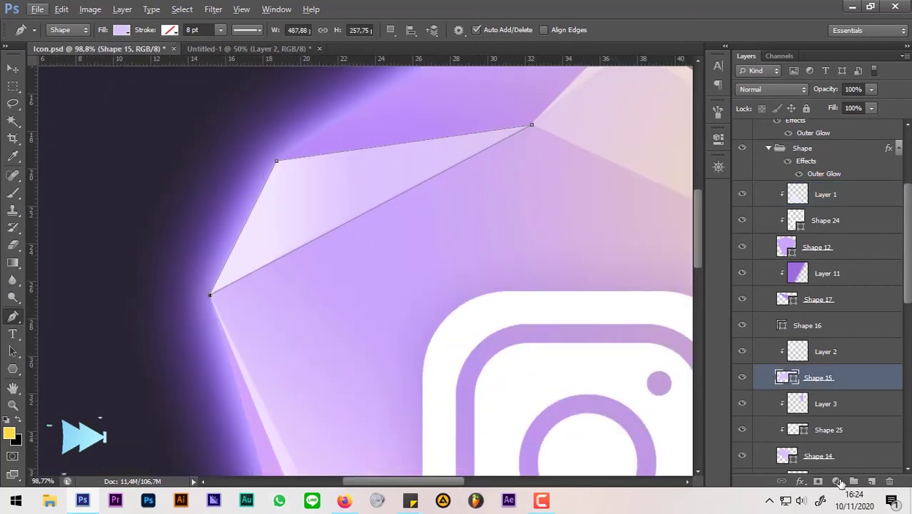
pyautogui.click(294, 167)
pyautogui.click(268, 154)
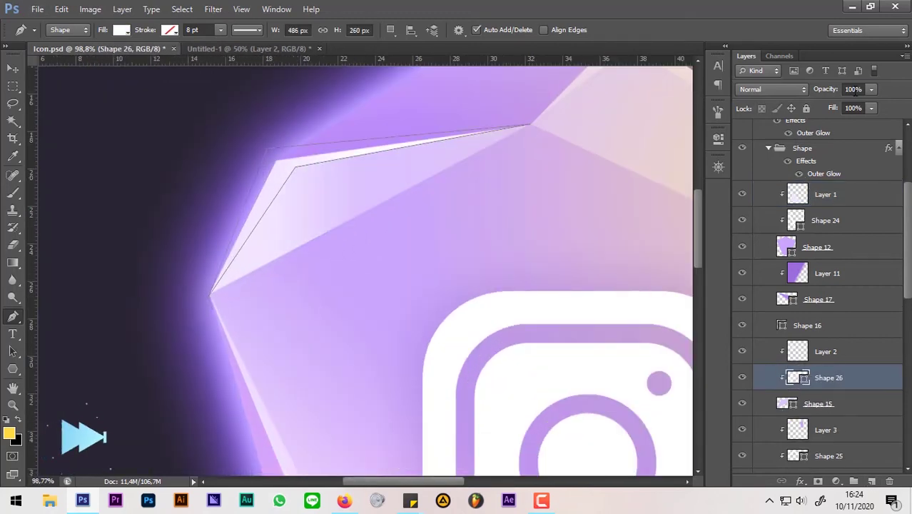
pyautogui.scroll(3, 441, 249)
# - Draw one more white highlight facet near the top at 40% opacity
pyautogui.click(308, 276)
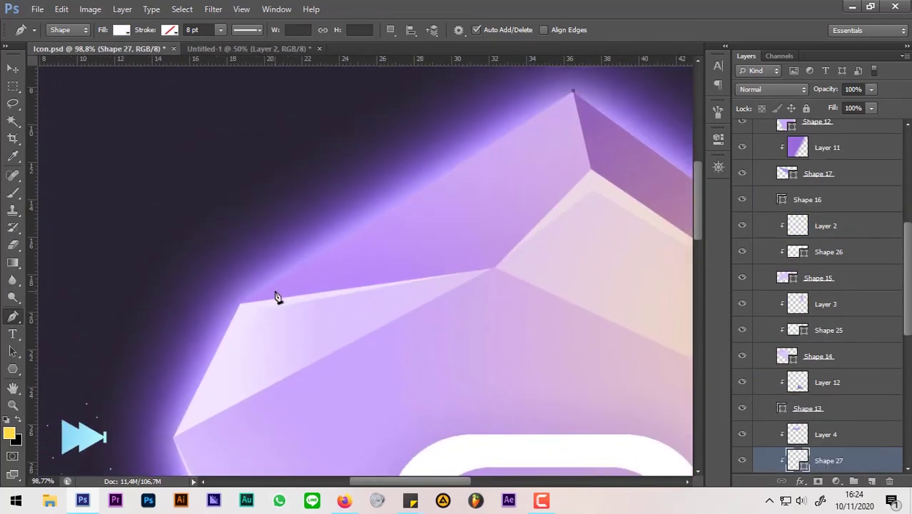
pyautogui.click(495, 269)
pyautogui.click(213, 330)
pyautogui.click(253, 190)
pyautogui.click(572, 91)
pyautogui.click(308, 275)
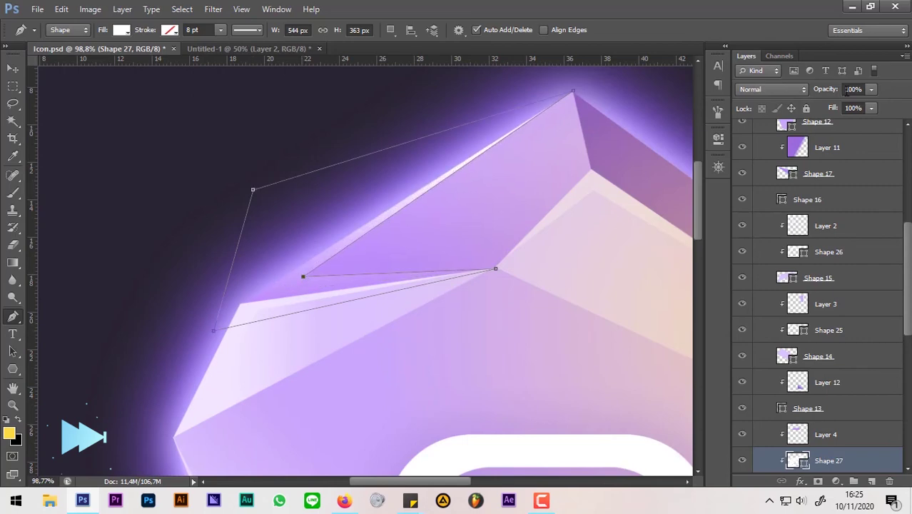
pyautogui.press('4')
pyautogui.keyDown('alt'); pyautogui.scroll(-3, 447, 321); pyautogui.keyUp('alt')
pyautogui.keyDown('alt'); pyautogui.scroll(-2, 504, 362); pyautogui.keyUp('alt')
pyautogui.moveTo(503, 362); pyautogui.dragTo(375, 240)
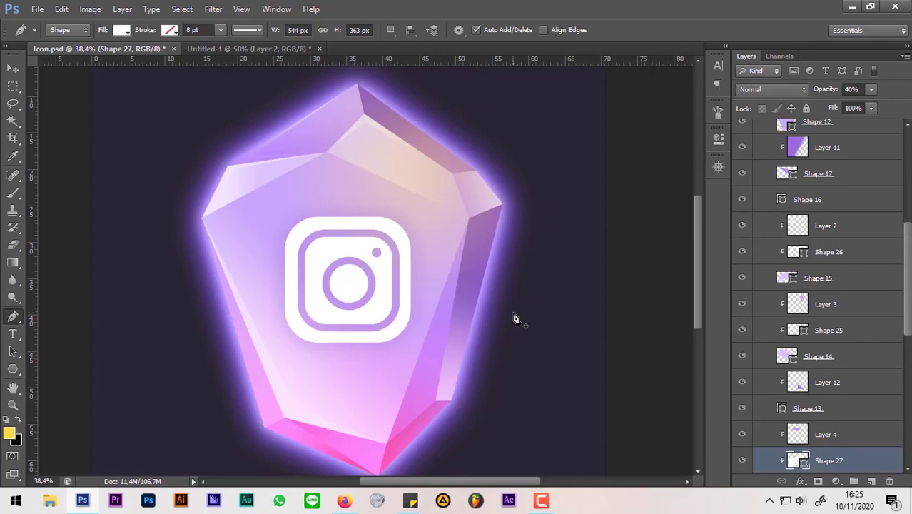
pyautogui.scroll(3, 826, 234)
# - Collapse both Shape groups and add a new empty layer above the gem
pyautogui.scroll(3, 826, 234)
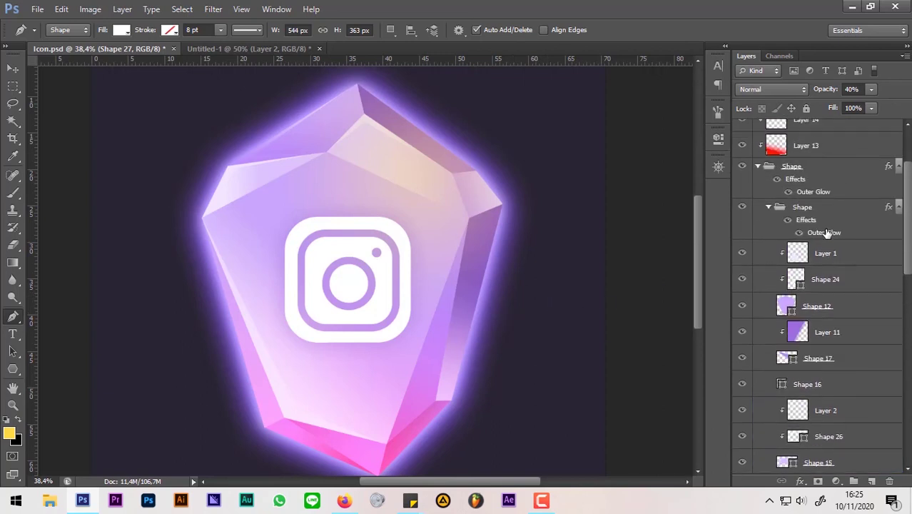
pyautogui.click(770, 208)
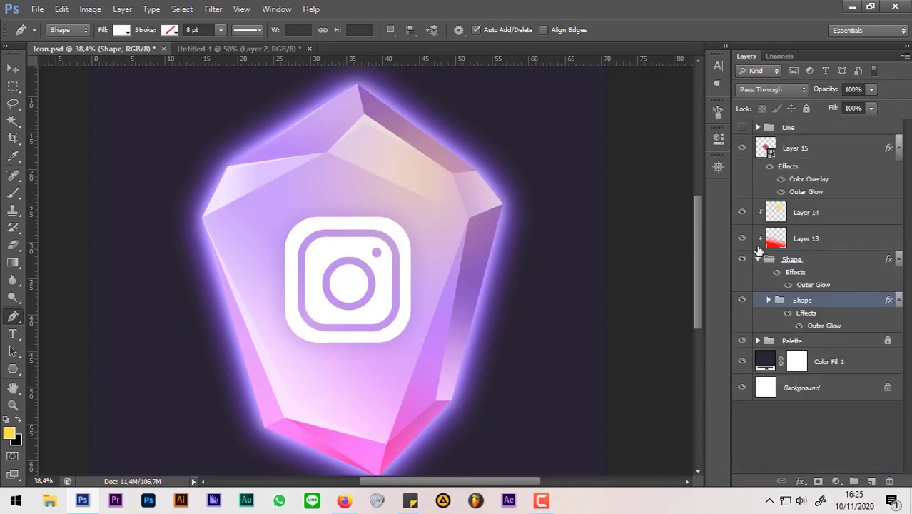
pyautogui.click(759, 259)
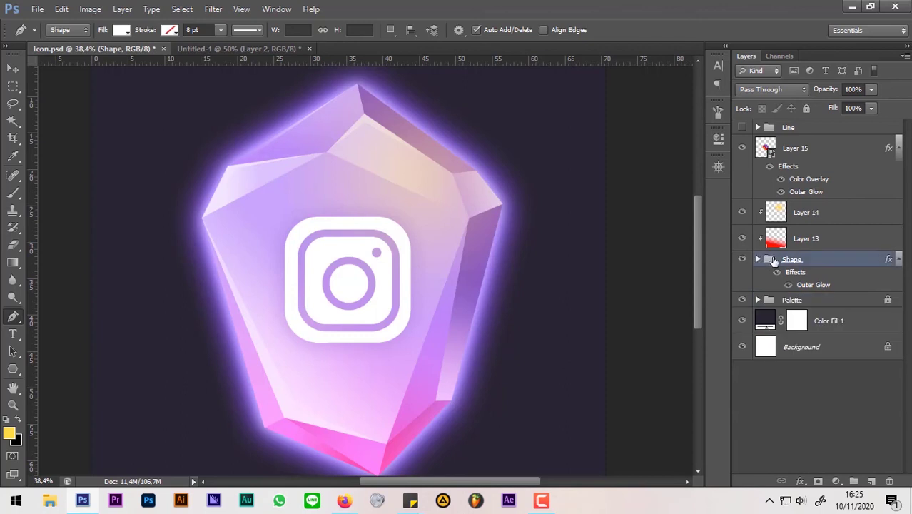
pyautogui.click(872, 481)
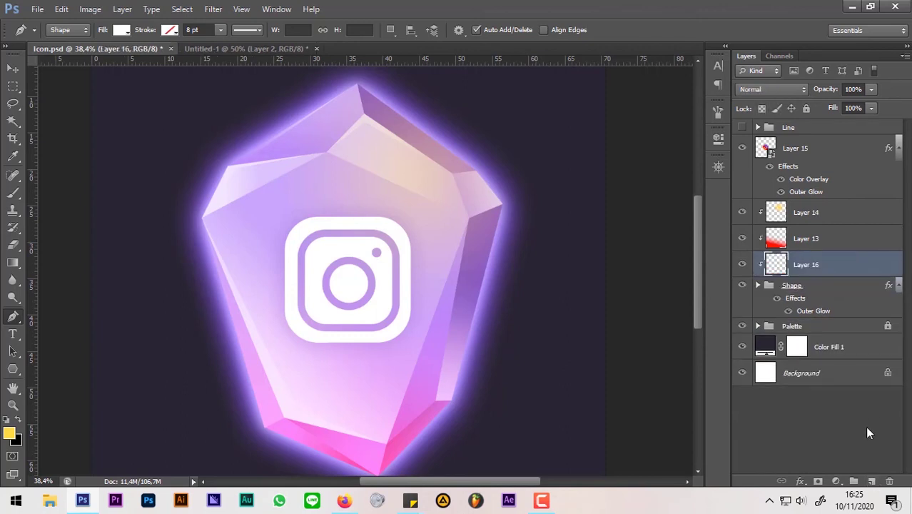
# - Set up the Brush at 100% opacity, 35 px size and 100% hardness
pyautogui.click(14, 192)
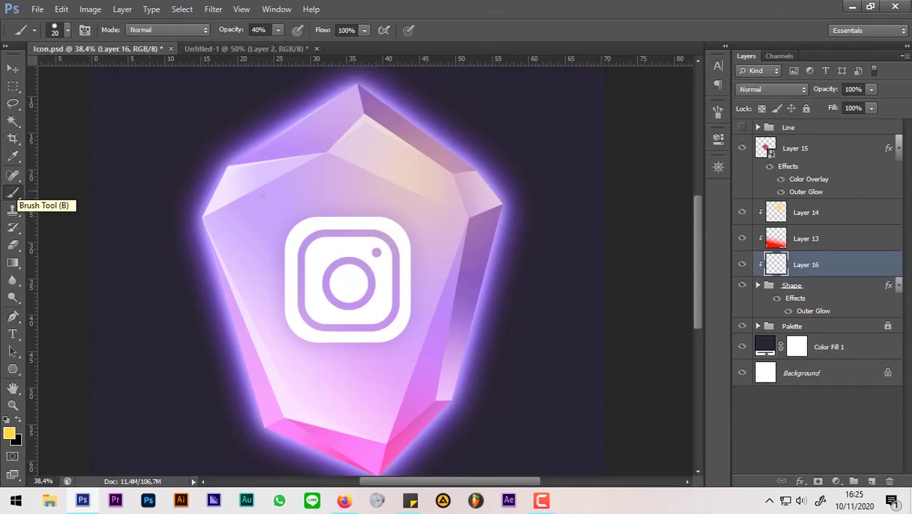
pyautogui.moveTo(227, 29); pyautogui.dragTo(346, 30)
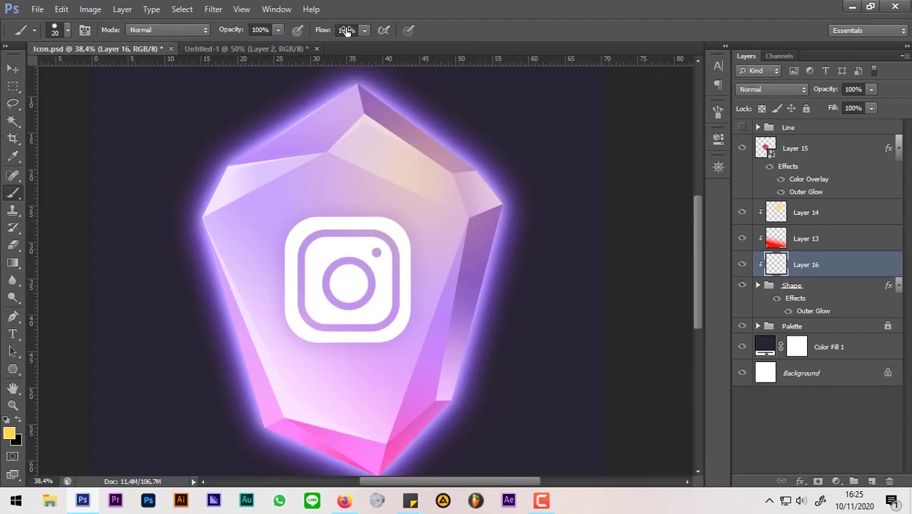
pyautogui.rightClick(355, 193)
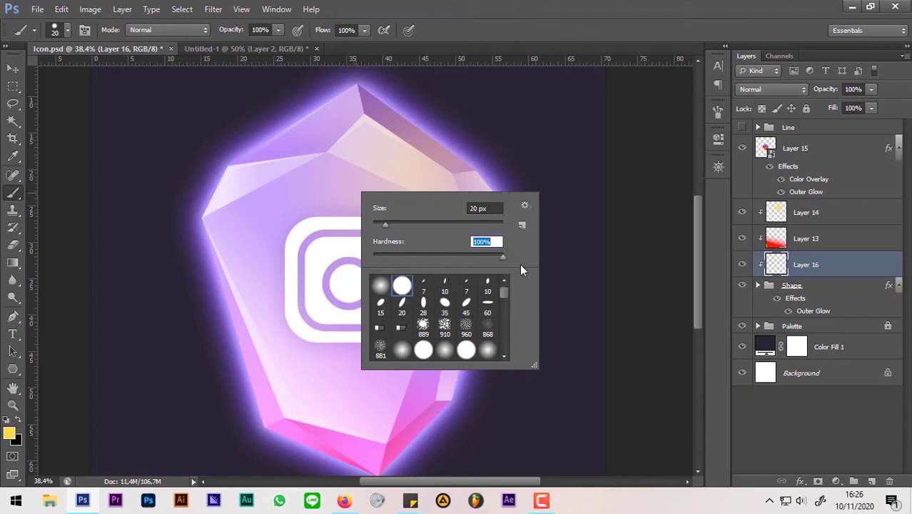
pyautogui.moveTo(384, 225); pyautogui.dragTo(385, 225)
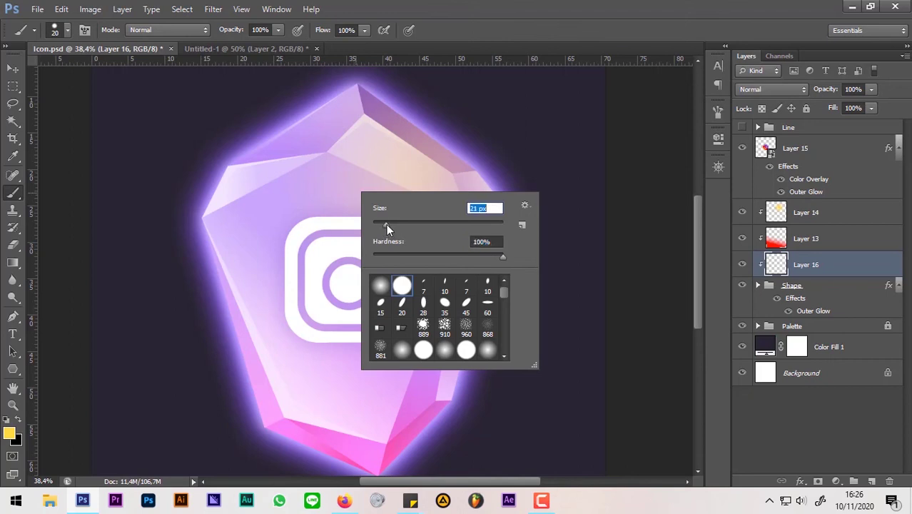
pyautogui.write('35')
pyautogui.press('Return')
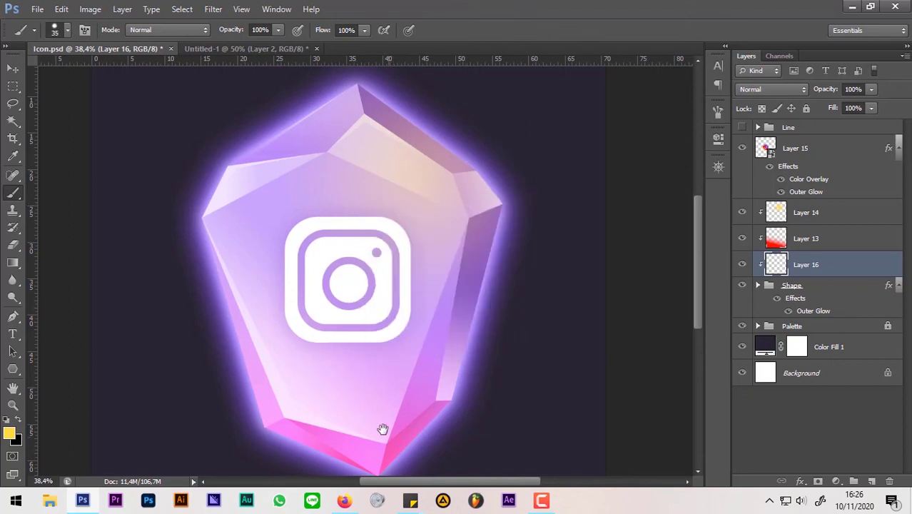
pyautogui.moveTo(383, 429); pyautogui.dragTo(366, 393)
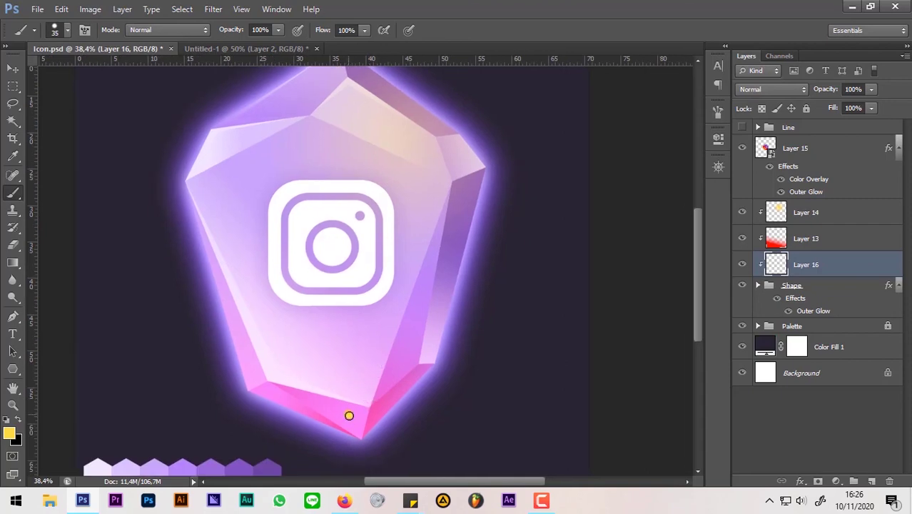
# - Undo the stray yellow dab and set the paint colour to white
pyautogui.hotkey('ctrl', 'z')
pyautogui.click(9, 433)
pyautogui.click(613, 280)
pyautogui.click(888, 274)
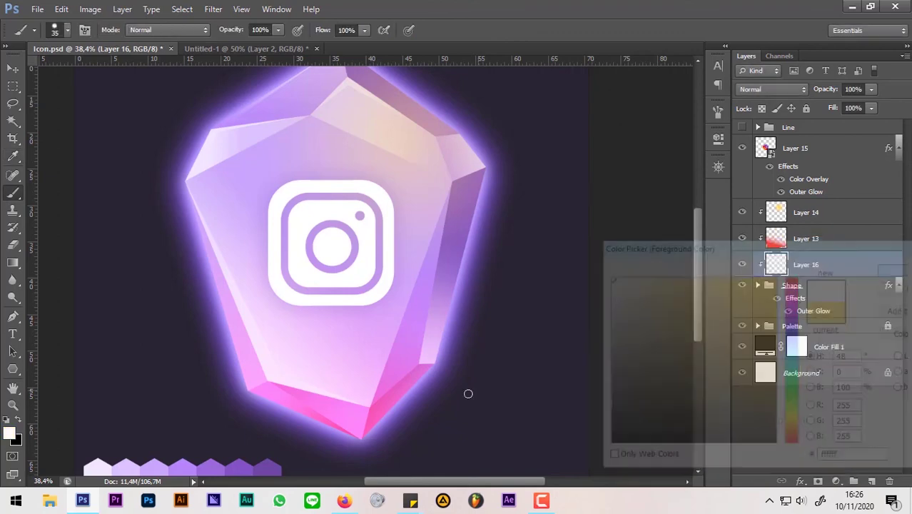
# - Paint small white sparkle dots over the crystal's left, right and bottom areas
pyautogui.click(346, 415)
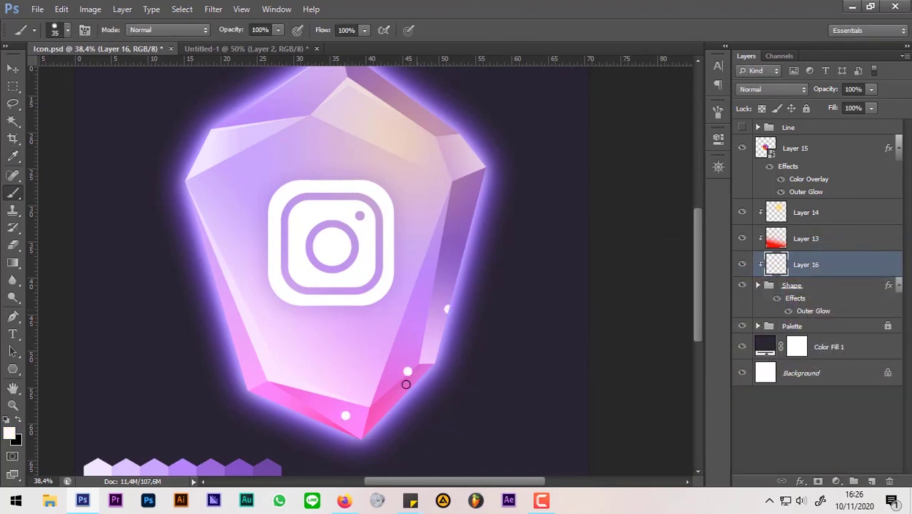
pyautogui.click(236, 340)
pyautogui.press('[')
pyautogui.press('[')
pyautogui.press('[')
pyautogui.press('[')
pyautogui.click(260, 317)
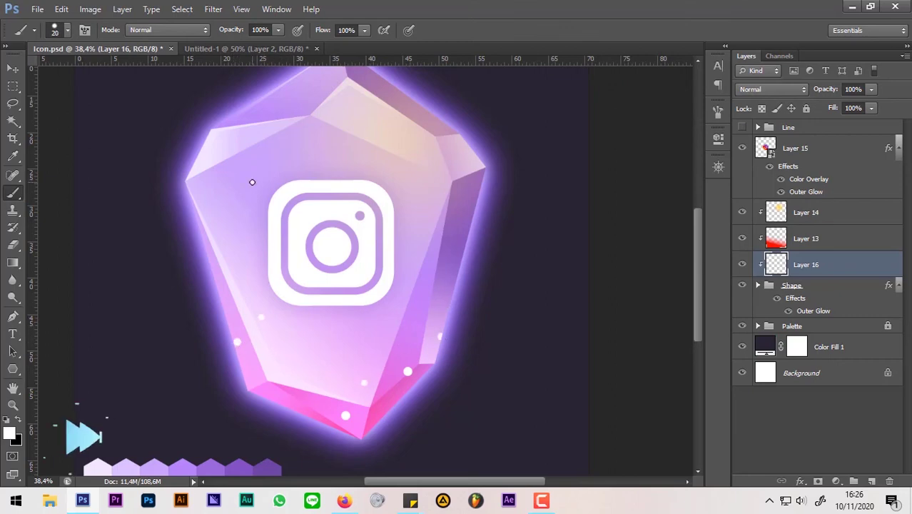
pyautogui.click(251, 182)
pyautogui.click(458, 163)
pyautogui.click(452, 146)
pyautogui.click(464, 234)
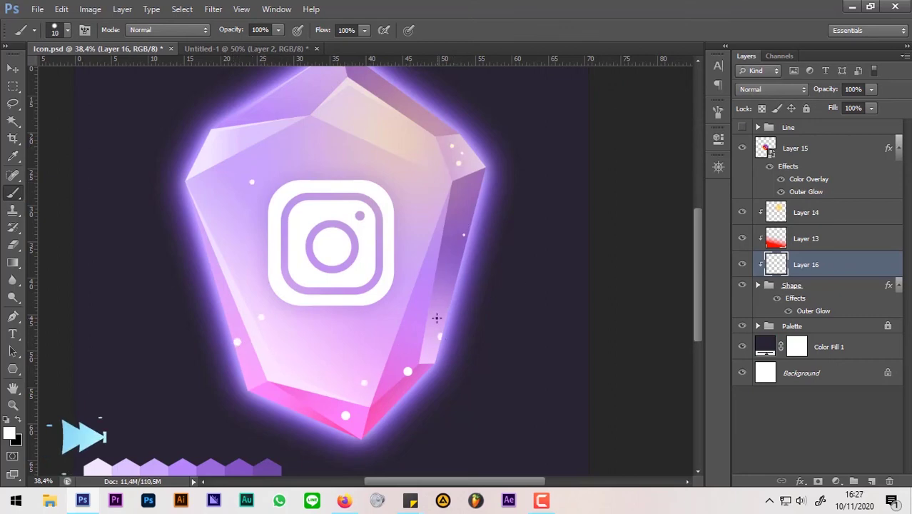
pyautogui.press(']')
pyautogui.click(428, 344)
pyautogui.click(274, 397)
pyautogui.click(297, 394)
pyautogui.click(306, 413)
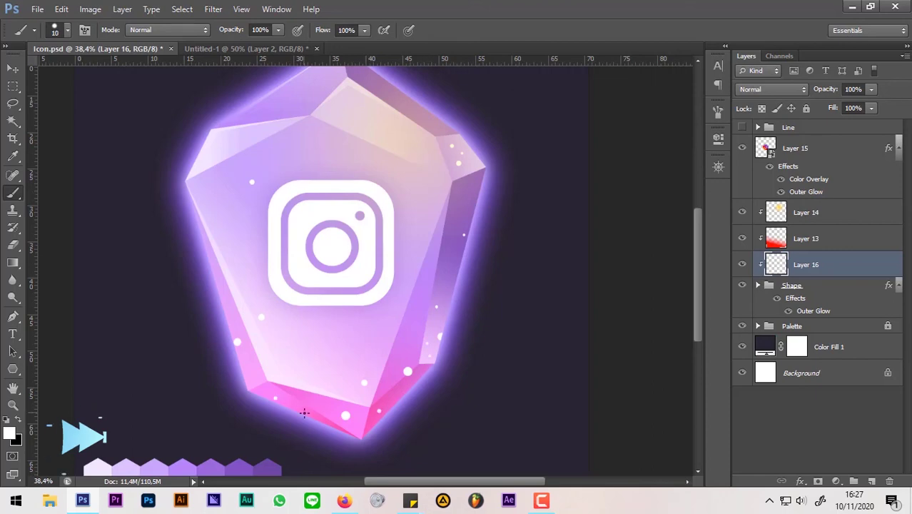
pyautogui.click(312, 374)
pyautogui.click(355, 358)
pyautogui.click(326, 408)
pyautogui.press('[')
pyautogui.scroll(-2, 437, 347)
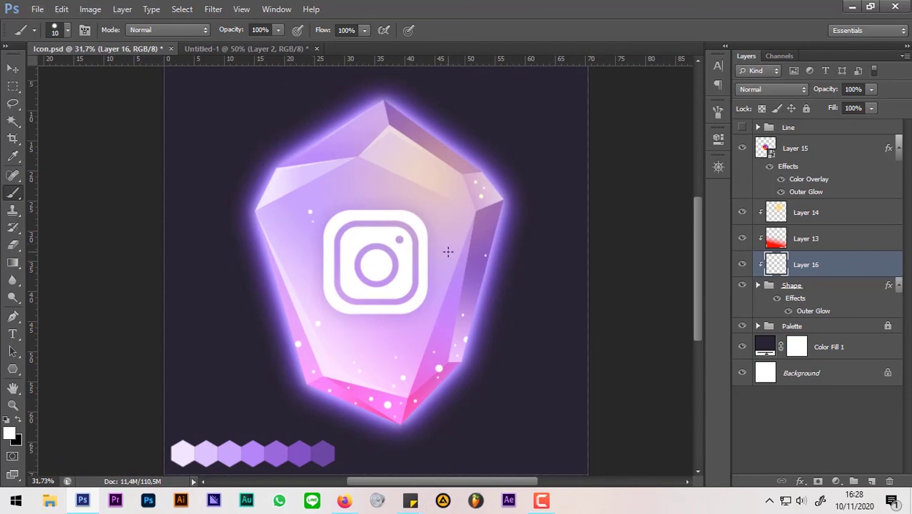
# - Fade the sparkle dots layer to 40% opacity
pyautogui.doubleClick(848, 88)
pyautogui.write('40')
pyautogui.press('Return')
pyautogui.scroll(-1, 499, 347)
pyautogui.scroll(-1, 499, 347)
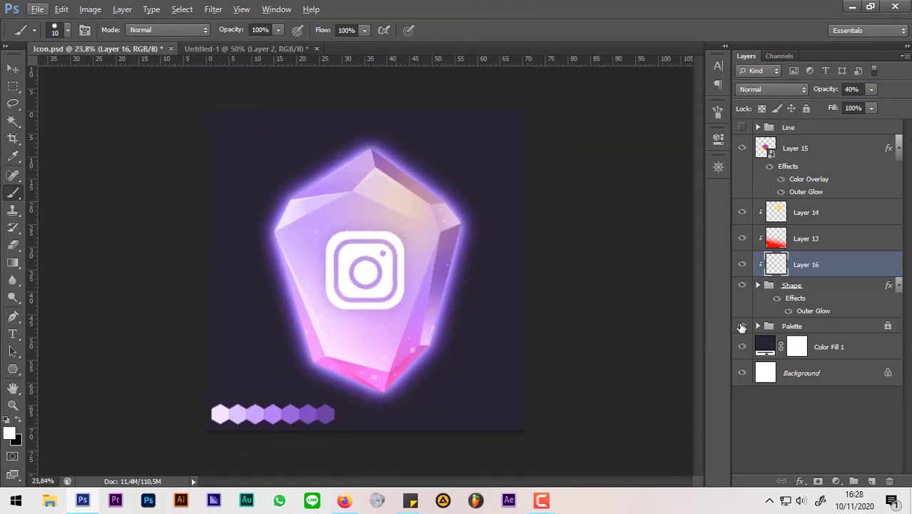
# - Hide the colour palette group and add a new layer above Color Fill 1
pyautogui.click(741, 327)
pyautogui.scroll(1, 556, 327)
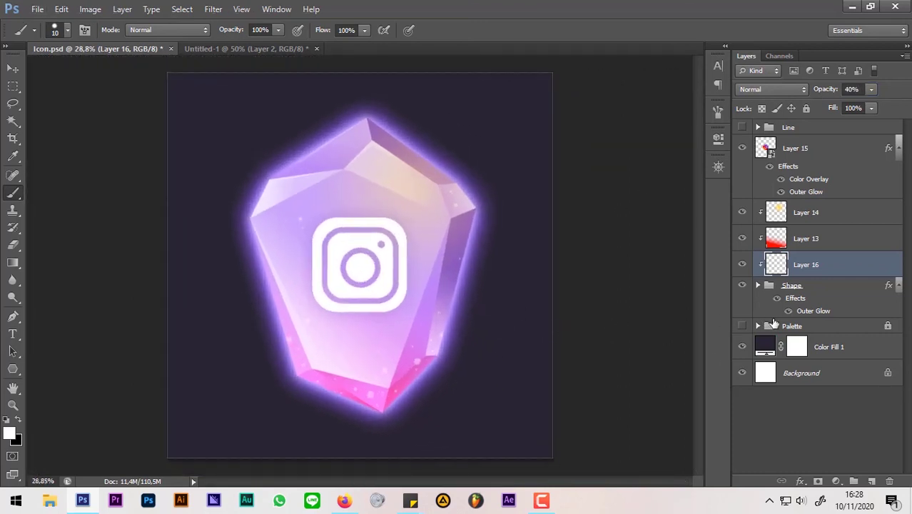
pyautogui.click(838, 347)
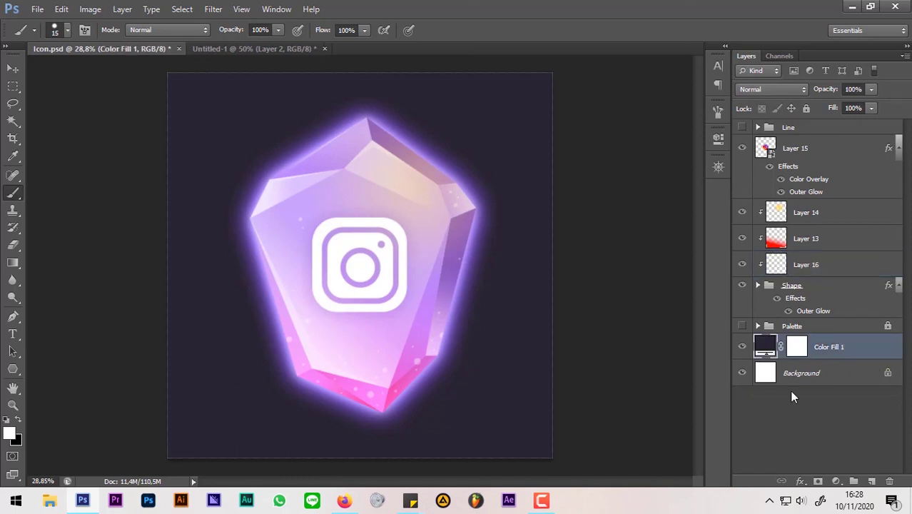
pyautogui.click(870, 481)
# - Paint large and small white dots scattered around the crystal on the new layer
pyautogui.press(']')
pyautogui.press(']')
pyautogui.click(468, 418)
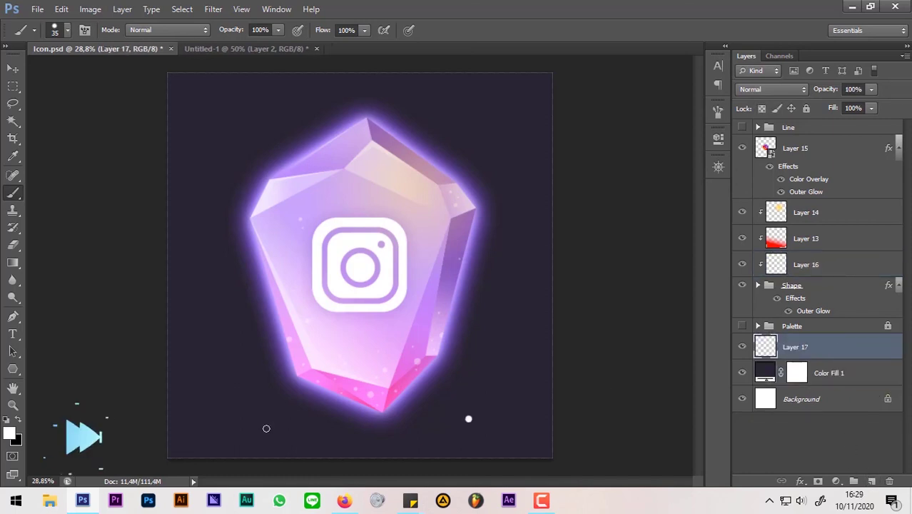
pyautogui.click(248, 448)
pyautogui.click(188, 326)
pyautogui.click(522, 272)
pyautogui.press('[')
pyautogui.click(461, 432)
pyautogui.click(484, 388)
pyautogui.click(256, 425)
pyautogui.click(244, 380)
pyautogui.click(271, 334)
pyautogui.click(317, 449)
pyautogui.click(543, 412)
pyautogui.click(195, 268)
pyautogui.click(207, 320)
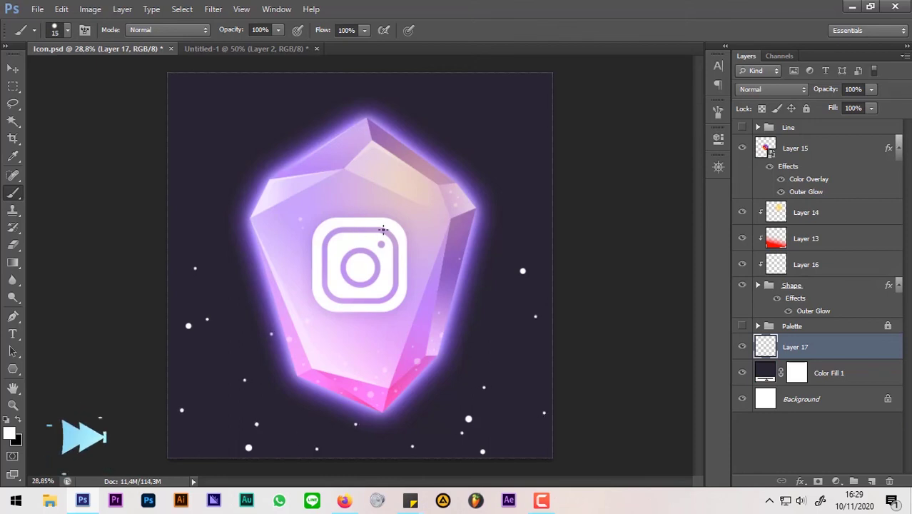
pyautogui.click(412, 447)
# - Set Layer 17's fill to 40% to dim the dots
pyautogui.click(851, 108)
pyautogui.write('40')
pyautogui.press('Return')
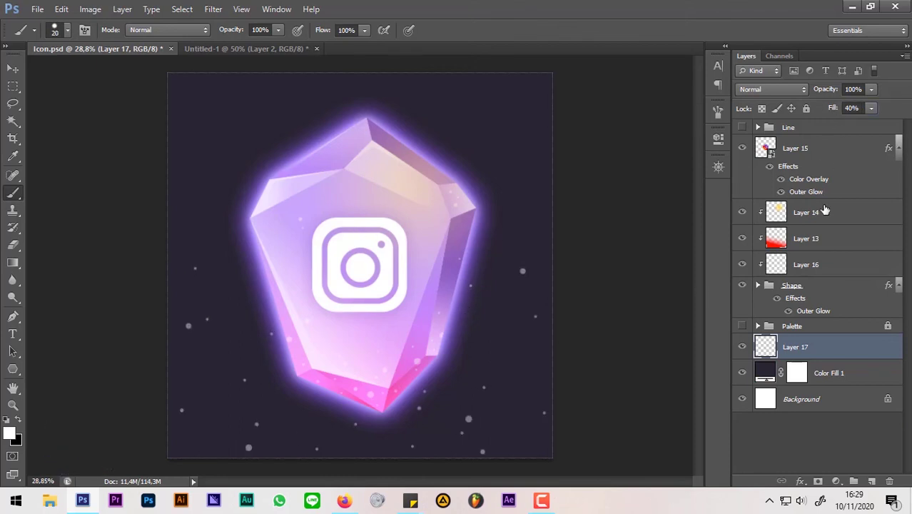
# - Add a pink Outer Glow to Layer 17 using Normal blend mode
pyautogui.click(798, 483)
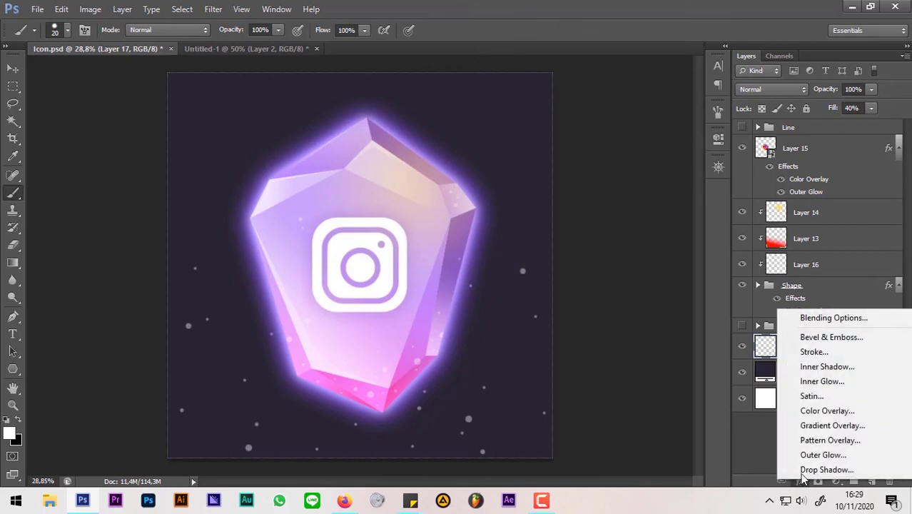
pyautogui.click(848, 454)
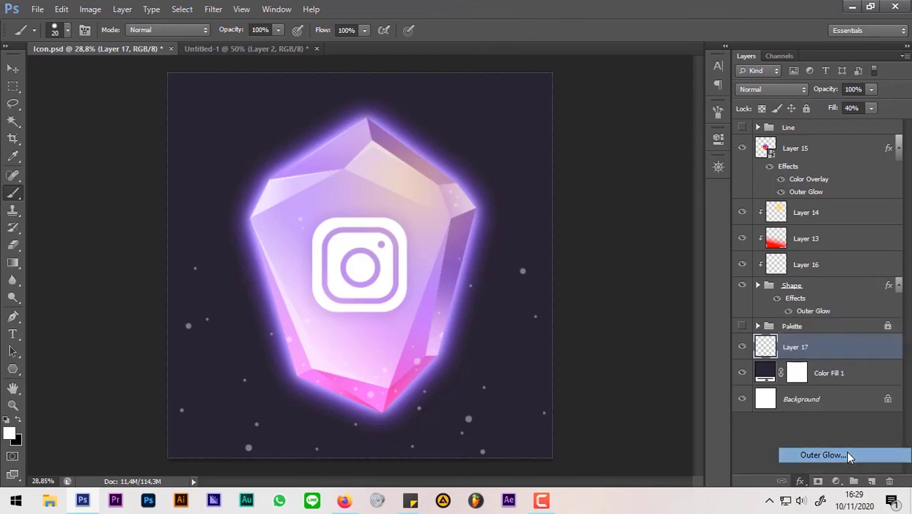
pyautogui.click(655, 238)
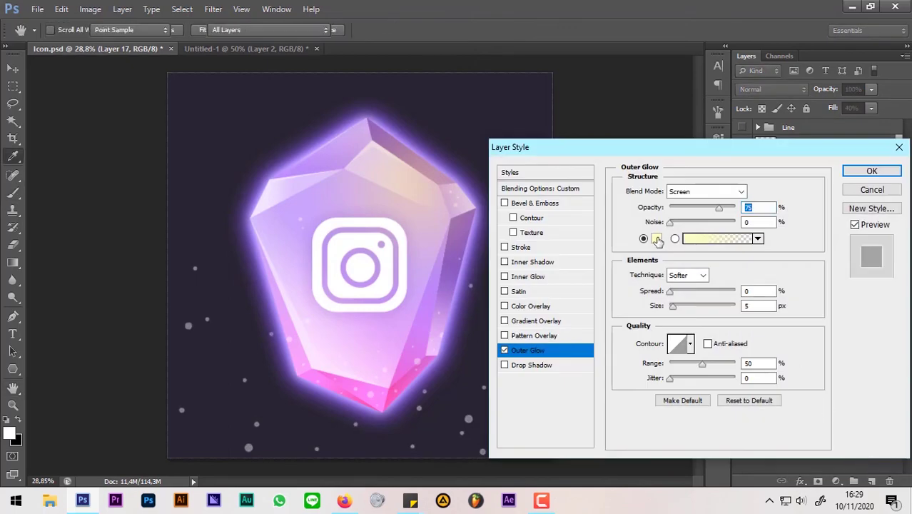
pyautogui.click(796, 292)
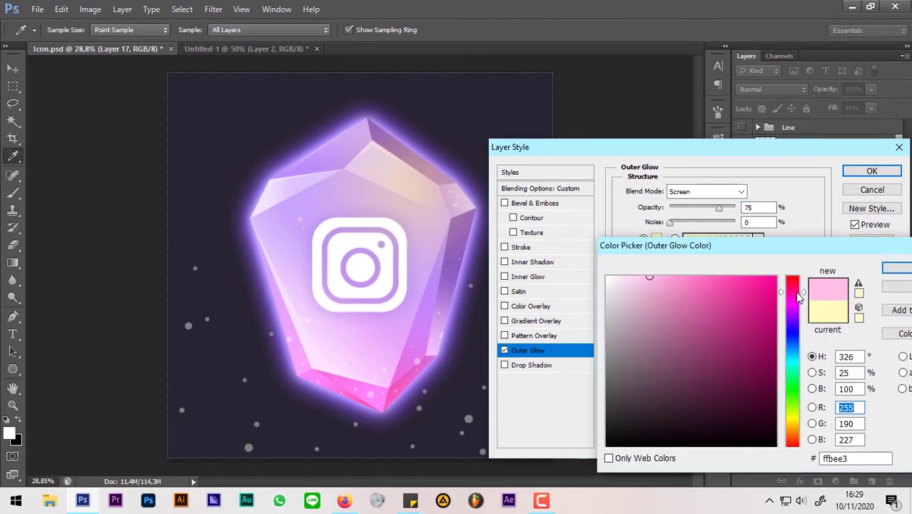
pyautogui.click(681, 277)
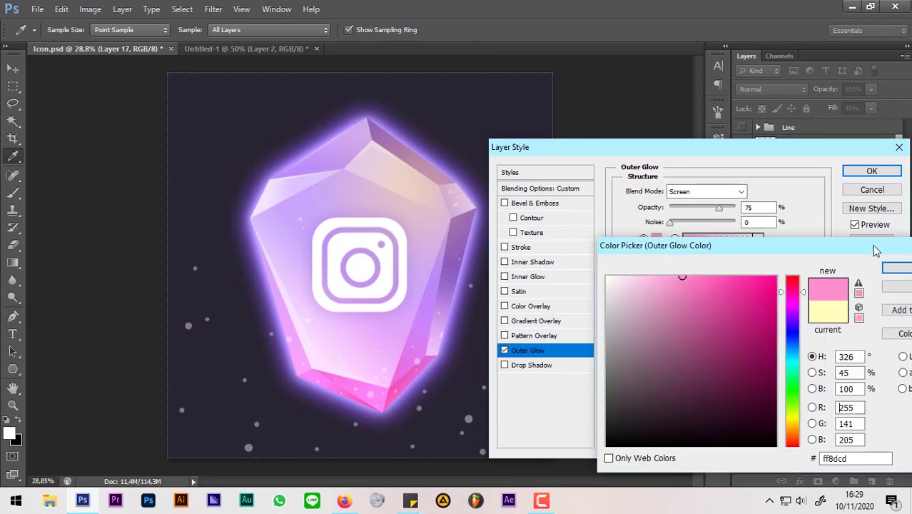
pyautogui.click(896, 268)
pyautogui.click(716, 189)
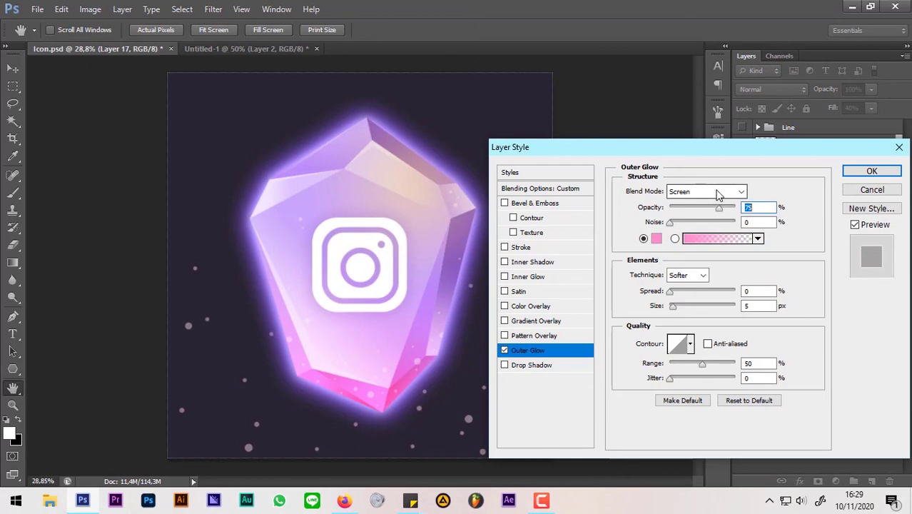
pyautogui.click(706, 10)
# - Enlarge the glow size and lighten the glow colour to a paler pink
pyautogui.moveTo(673, 306); pyautogui.dragTo(682, 307)
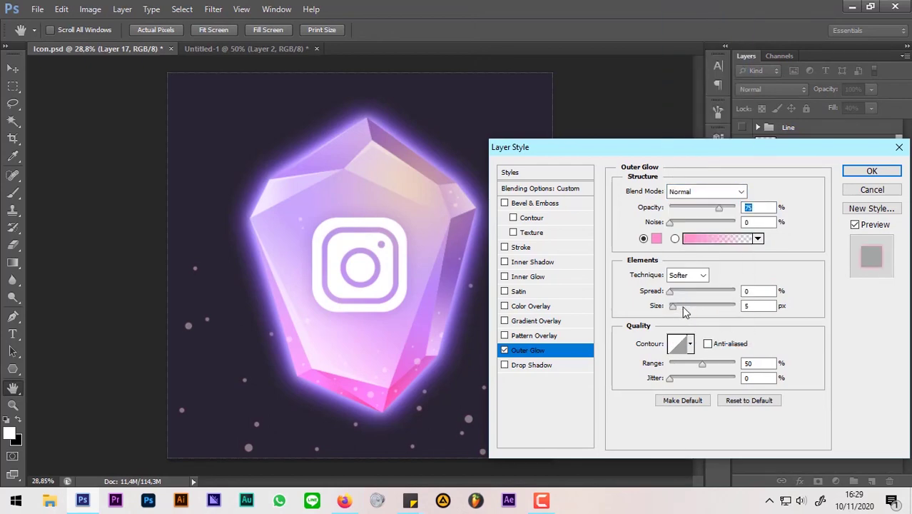
pyautogui.moveTo(746, 147); pyautogui.dragTo(765, 228)
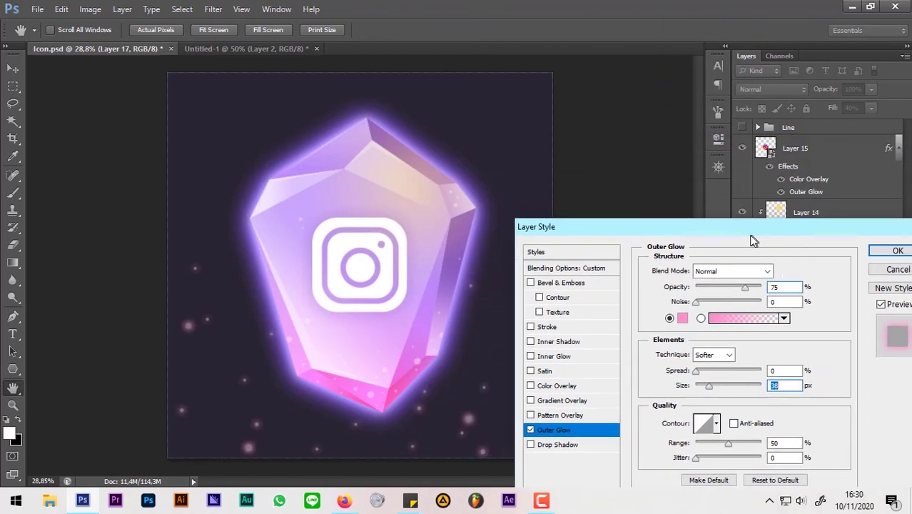
pyautogui.click(676, 318)
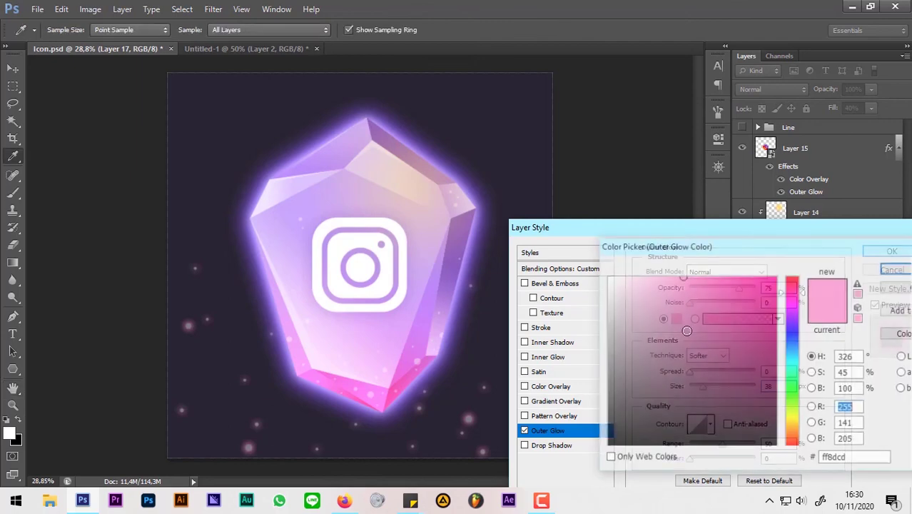
pyautogui.click(655, 279)
pyautogui.click(895, 266)
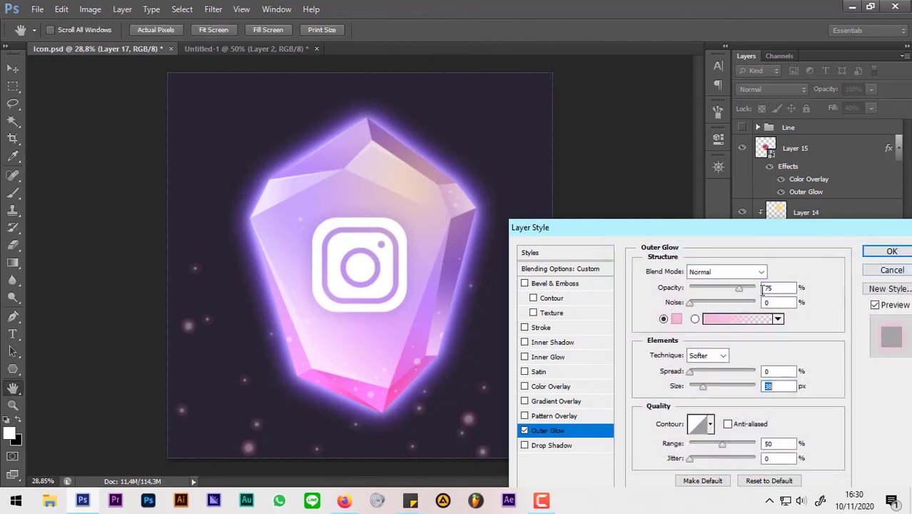
# - Add a pale pink Color Overlay sampled from the crystal, then apply both effects
pyautogui.click(553, 387)
pyautogui.click(780, 270)
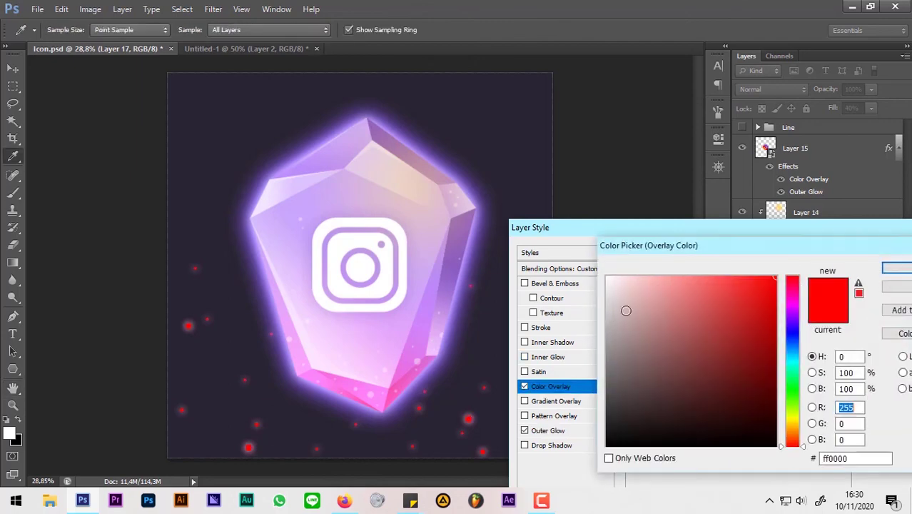
pyautogui.click(450, 274)
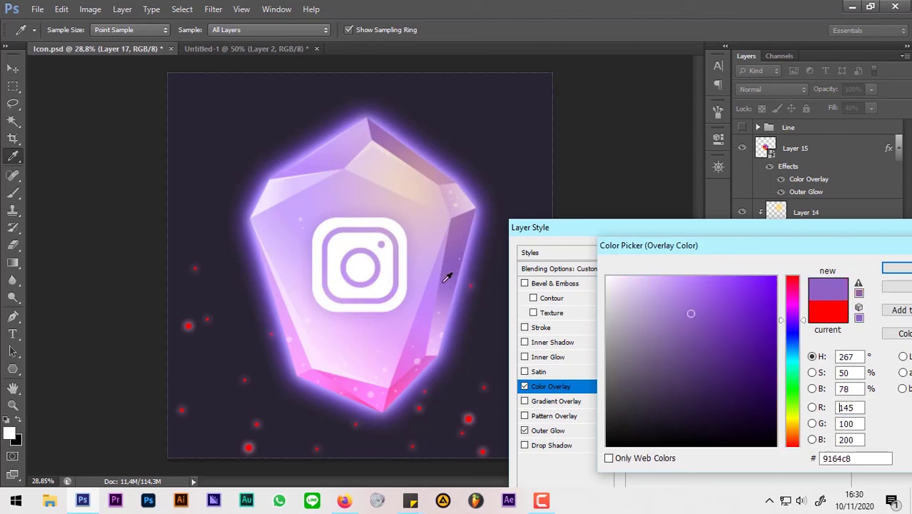
pyautogui.click(428, 193)
pyautogui.click(894, 267)
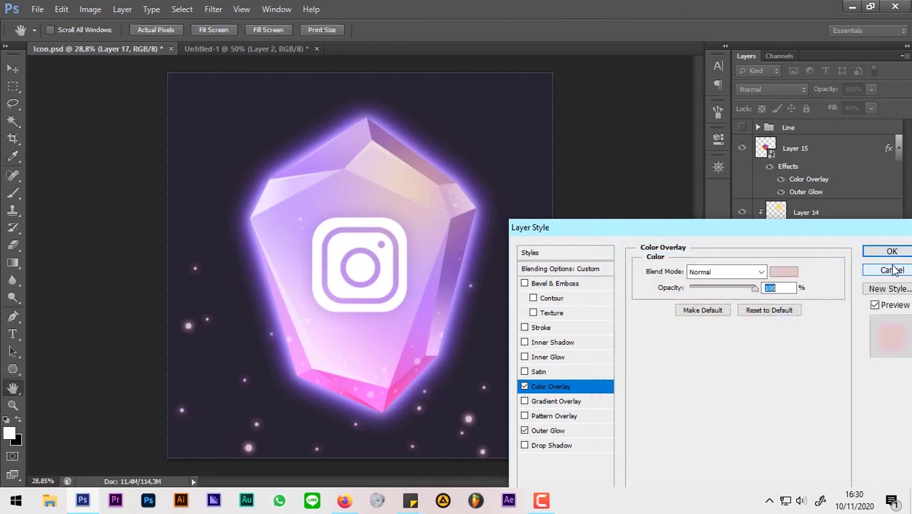
pyautogui.click(784, 273)
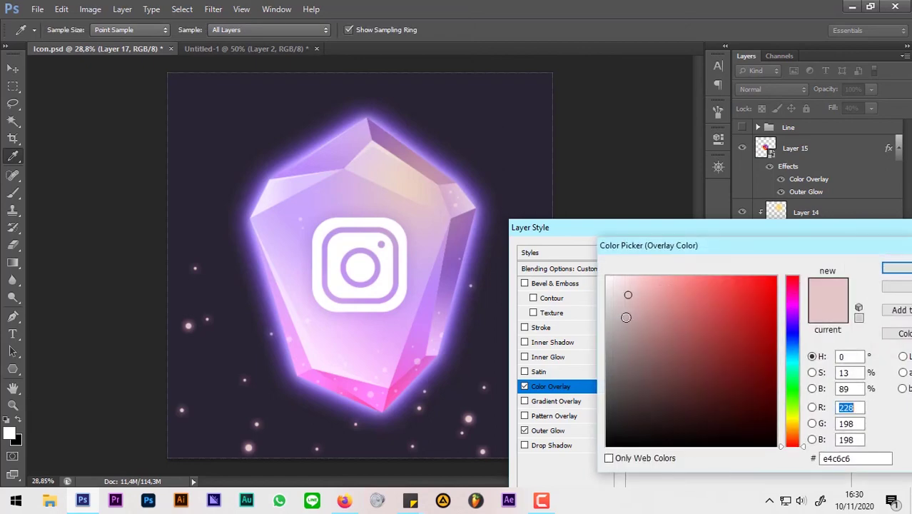
pyautogui.moveTo(630, 302); pyautogui.dragTo(632, 311)
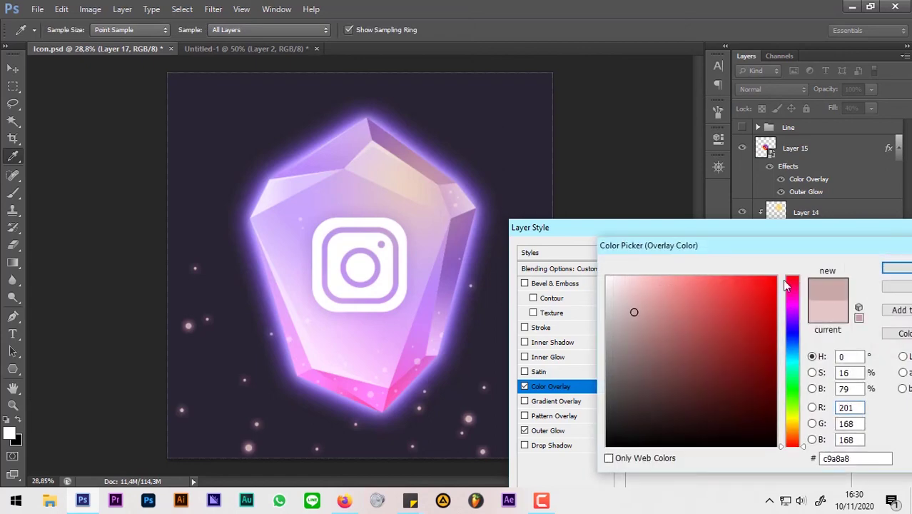
pyautogui.click(891, 269)
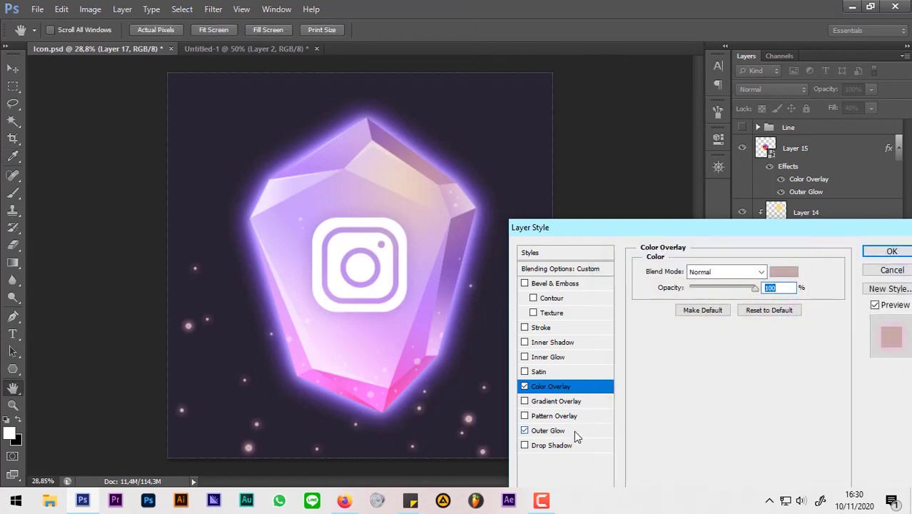
pyautogui.click(547, 430)
pyautogui.click(710, 388)
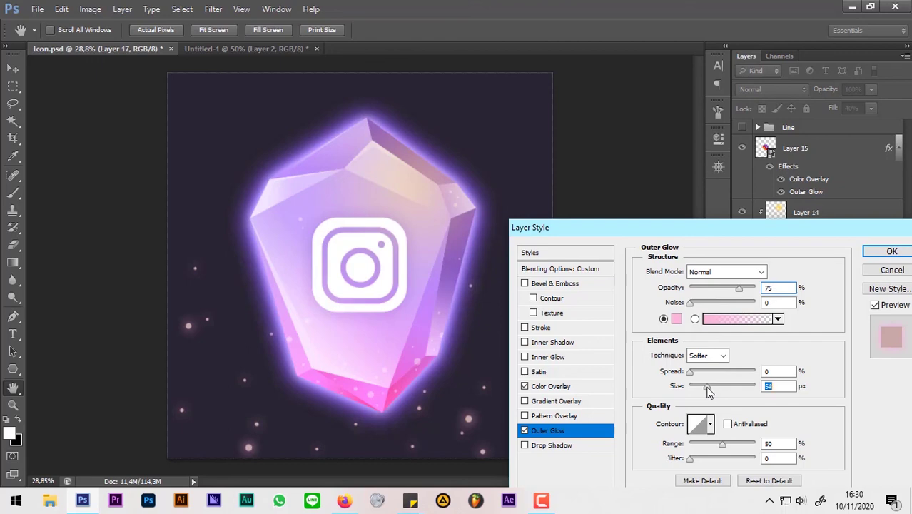
pyautogui.click(891, 252)
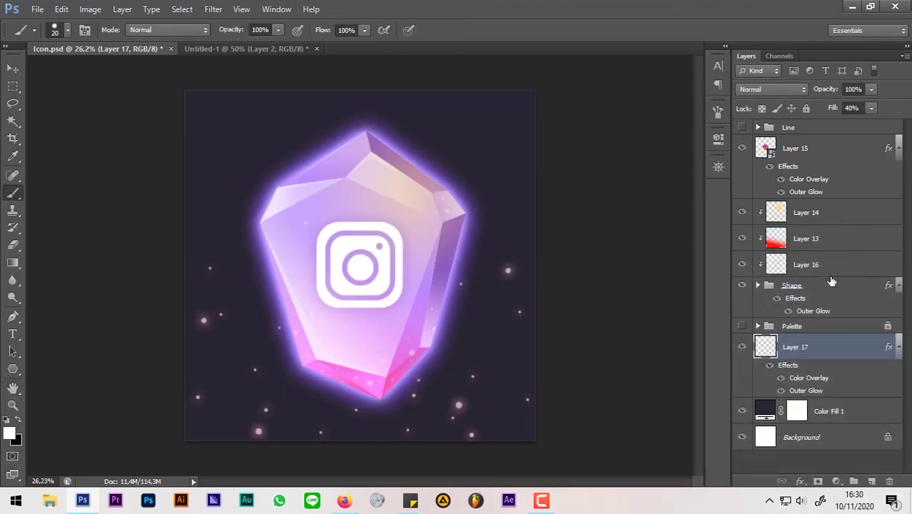
# - Select the crystal's layers together with the Move tool
pyautogui.click(806, 264)
pyautogui.keyDown('shift'); pyautogui.click(812, 209); pyautogui.keyUp('shift')
pyautogui.press('v')
pyautogui.keyDown('shift'); pyautogui.click(833, 283); pyautogui.keyUp('shift')
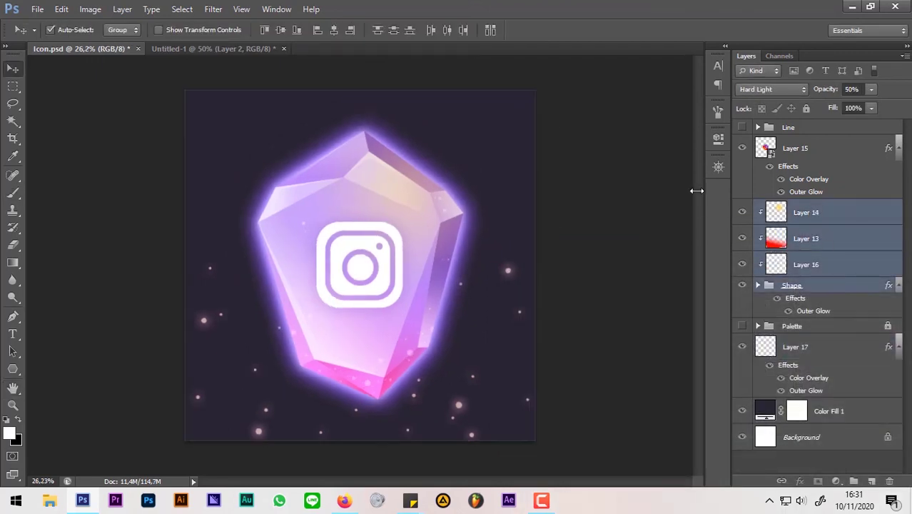
# - Save the document as Icon.psd in its current format and switch to File Explorer
pyautogui.click(37, 8)
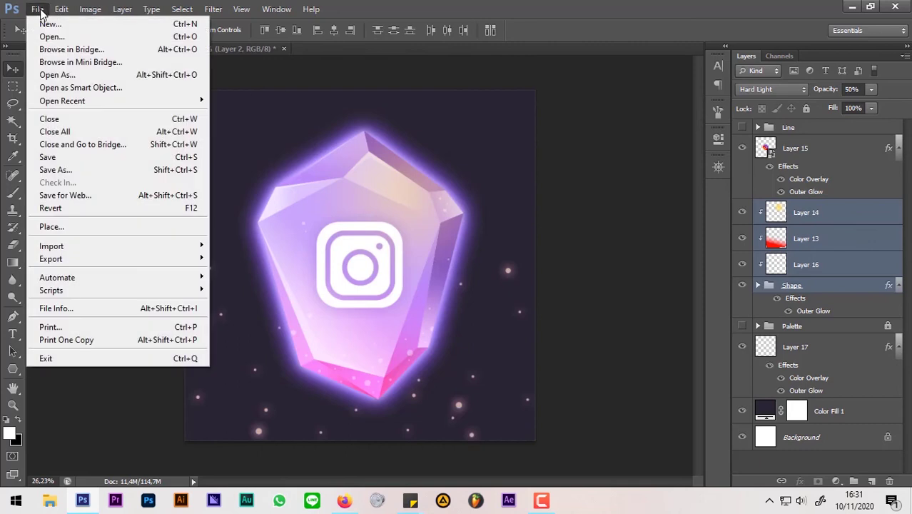
pyautogui.click(64, 158)
pyautogui.click(596, 149)
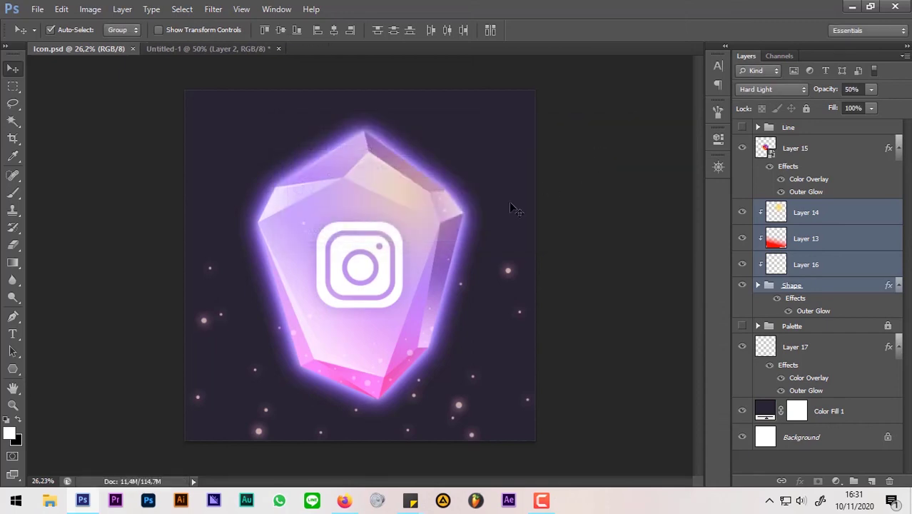
pyautogui.click(49, 501)
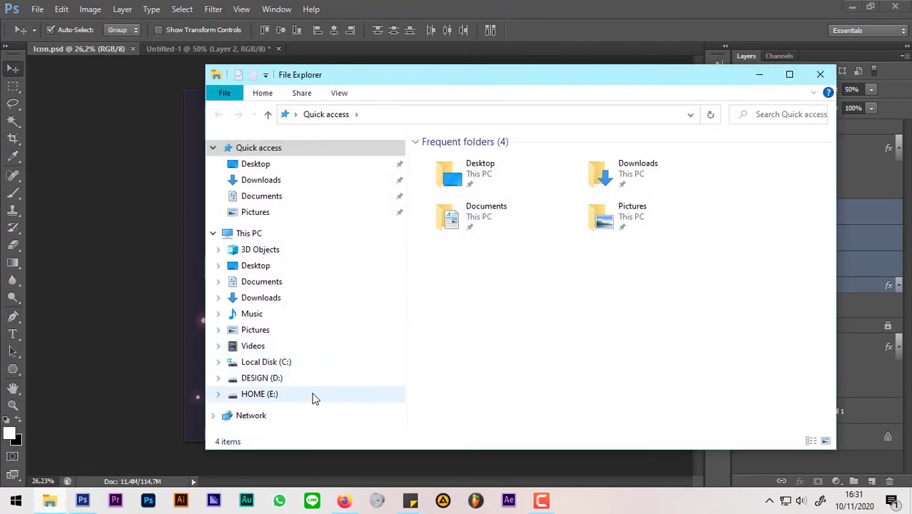
# - Browse to HOME (E:) › Youtube Project [2] › Crystal, confirm the 14.5 MB Icon.psd, return to Photoshop
pyautogui.click(313, 394)
pyautogui.click(698, 318)
pyautogui.doubleClick(700, 319)
pyautogui.doubleClick(611, 262)
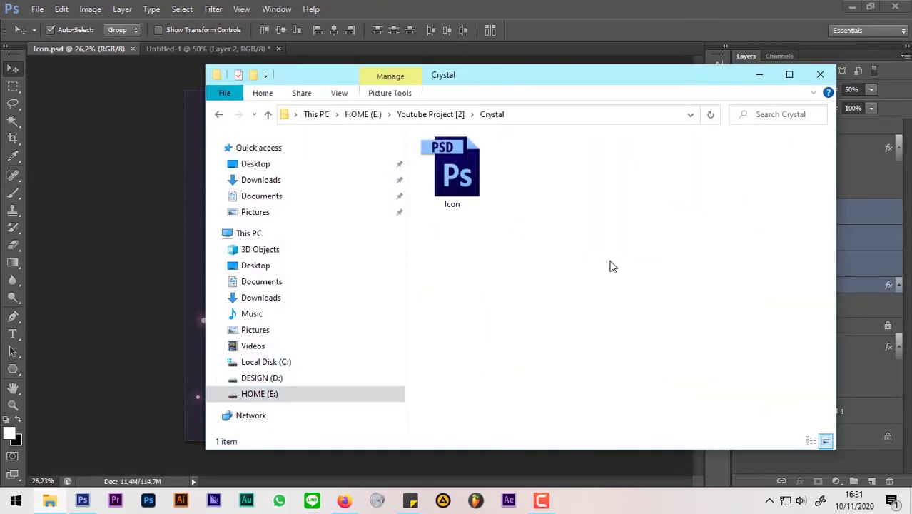
pyautogui.click(462, 198)
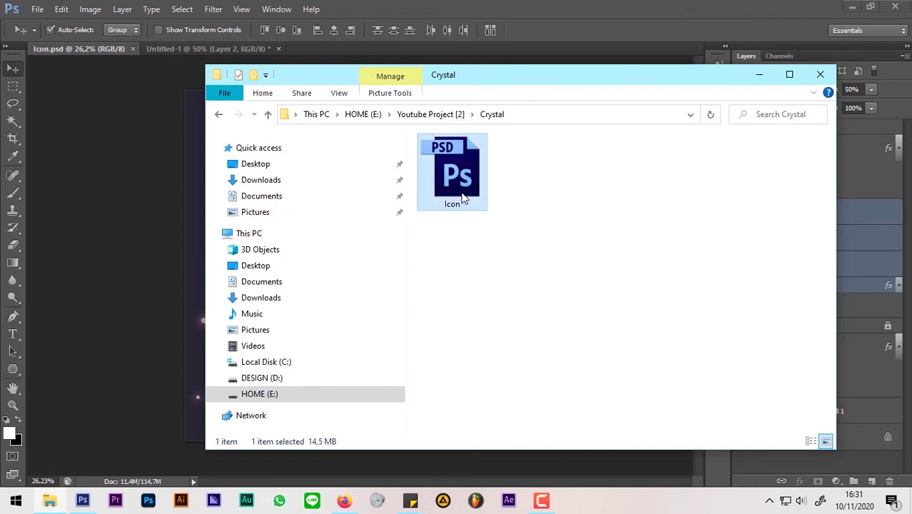
pyautogui.click(611, 41)
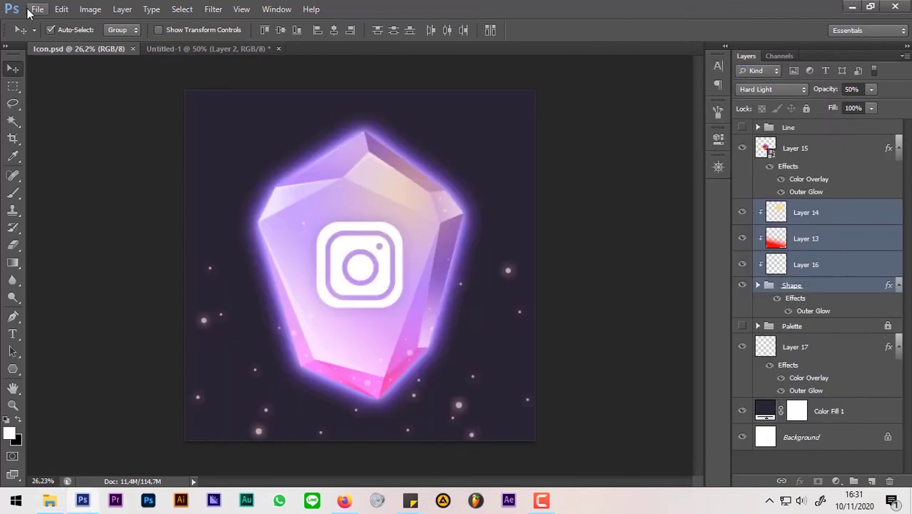
# - Save a JPEG copy as Icon.jpg in the Crystal folder, accepting the JPEG options
pyautogui.click(37, 9)
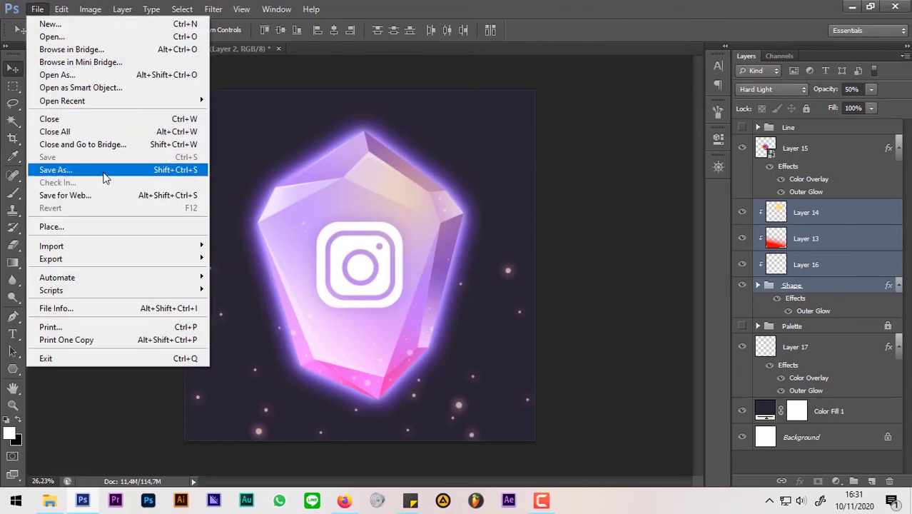
pyautogui.click(105, 172)
pyautogui.click(667, 321)
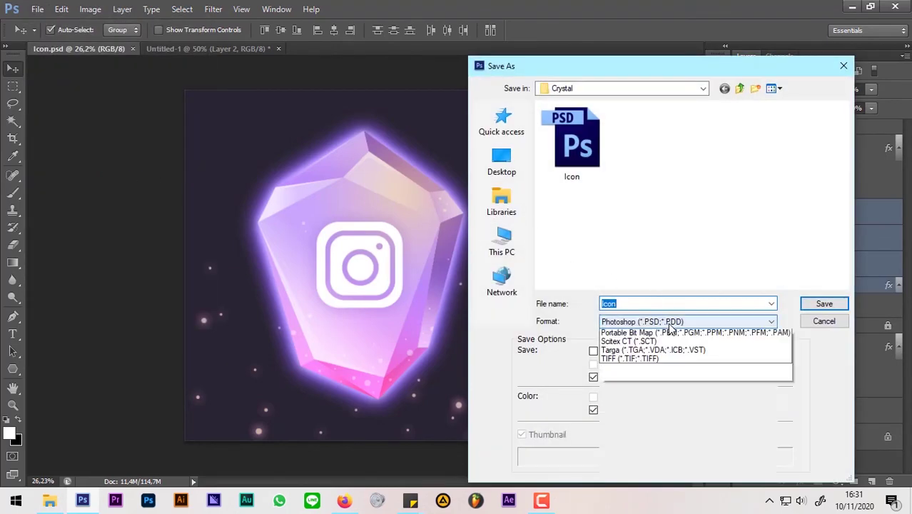
pyautogui.click(673, 405)
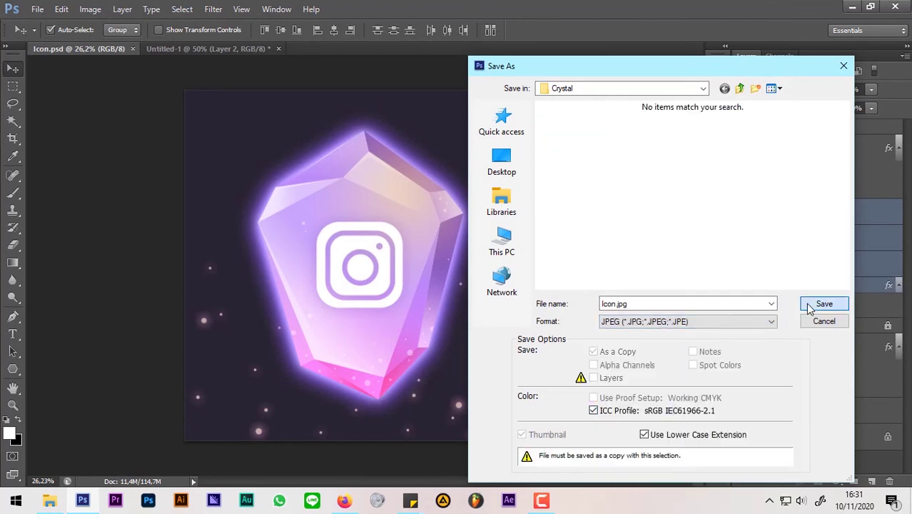
pyautogui.click(822, 303)
pyautogui.click(519, 122)
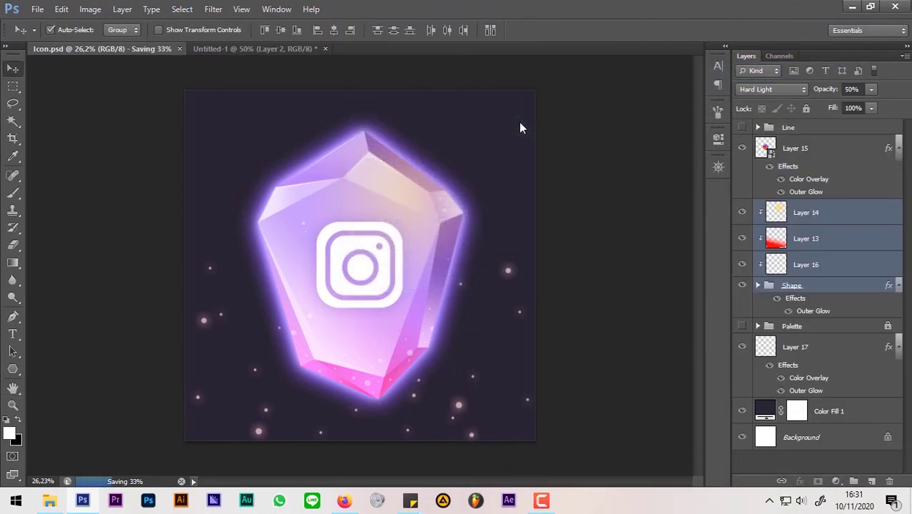
# - Preview the 2000 × 2000 Icon.jpg in Picasa, then close the viewer
pyautogui.click(51, 503)
pyautogui.doubleClick(441, 169)
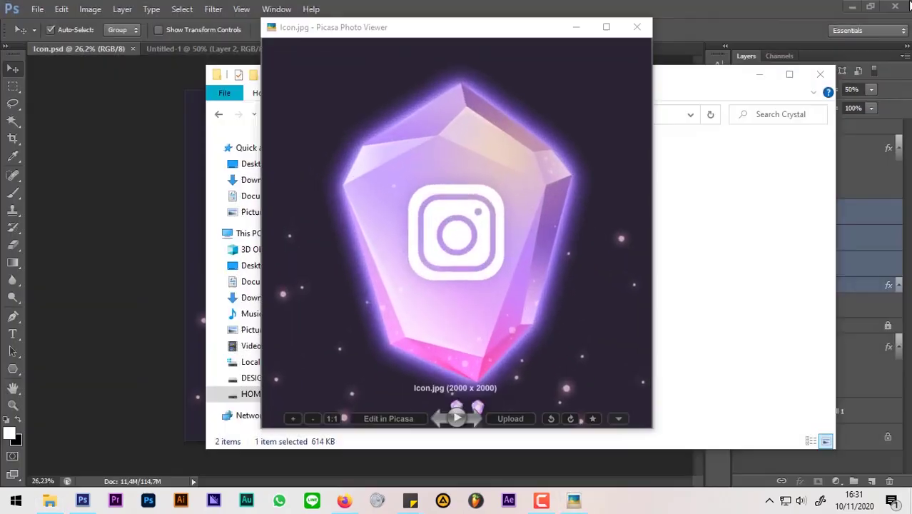
pyautogui.click(637, 26)
# - Hide the Color Fill 1 and Background layers to make the canvas transparent
pyautogui.click(634, 7)
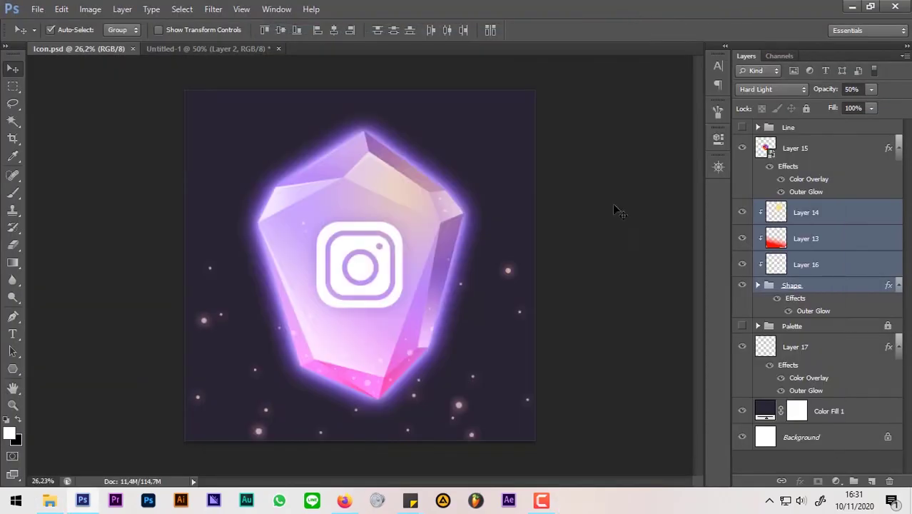
pyautogui.click(742, 411)
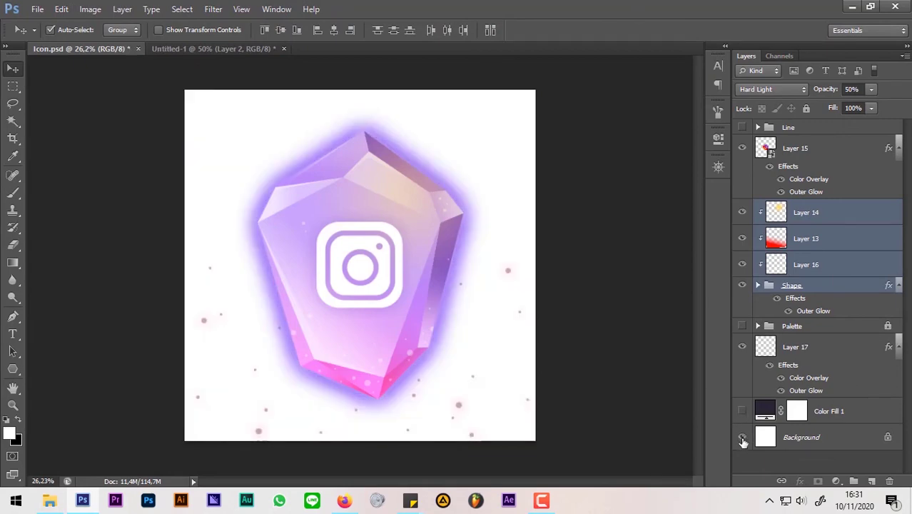
pyautogui.click(742, 437)
# - Save a PNG copy as Icon.png in the Crystal folder, accepting the PNG options
pyautogui.click(38, 8)
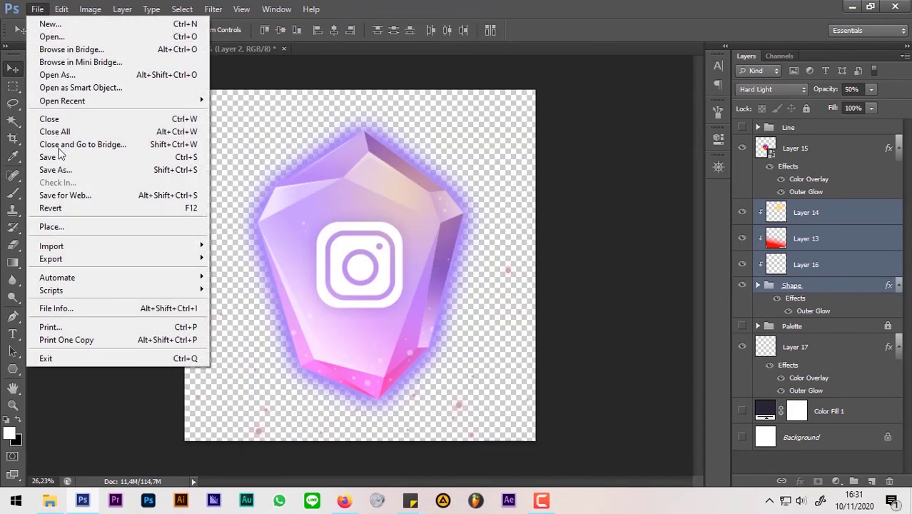
pyautogui.click(180, 169)
pyautogui.click(634, 322)
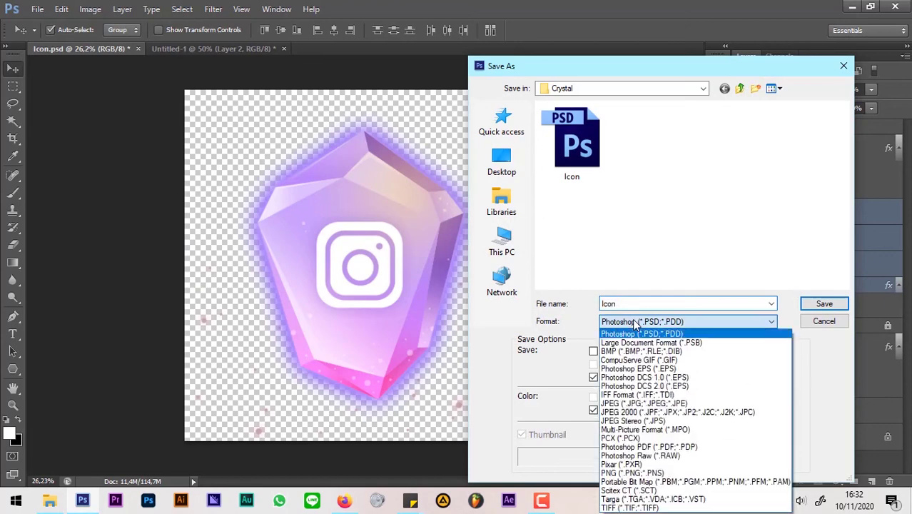
pyautogui.click(638, 473)
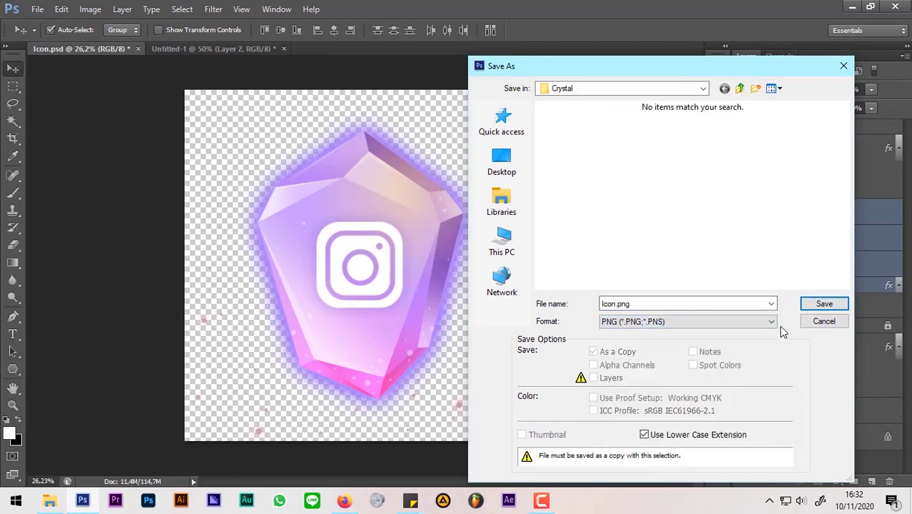
pyautogui.click(803, 302)
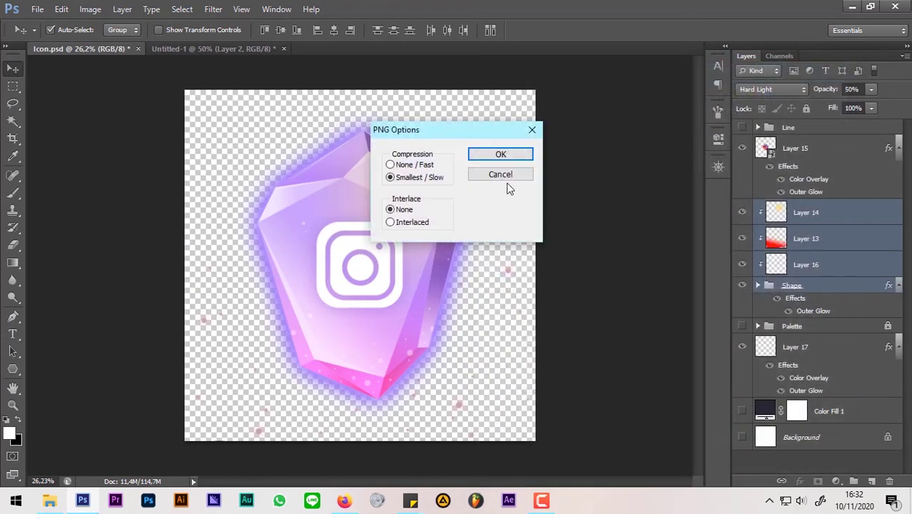
pyautogui.click(493, 155)
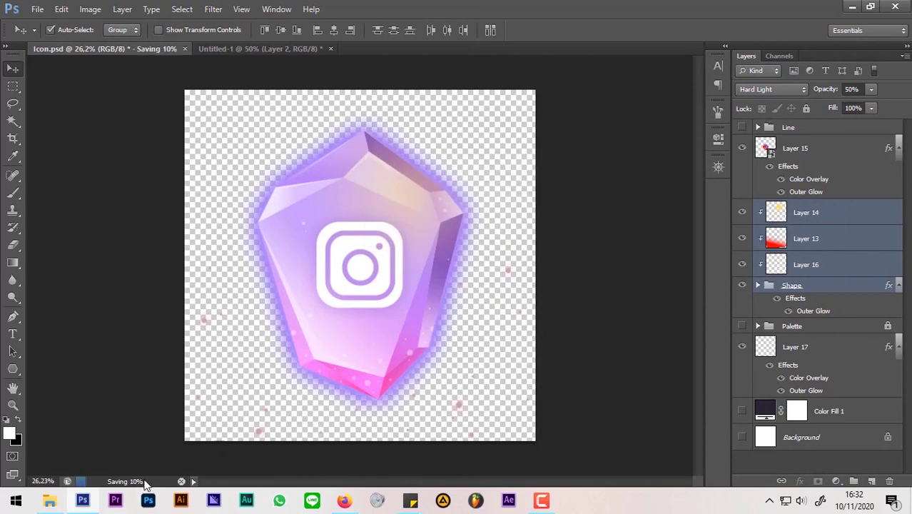
# - Open Icon.png in Picasa, zoom in and out to check its transparency, then close it
pyautogui.click(49, 501)
pyautogui.doubleClick(528, 188)
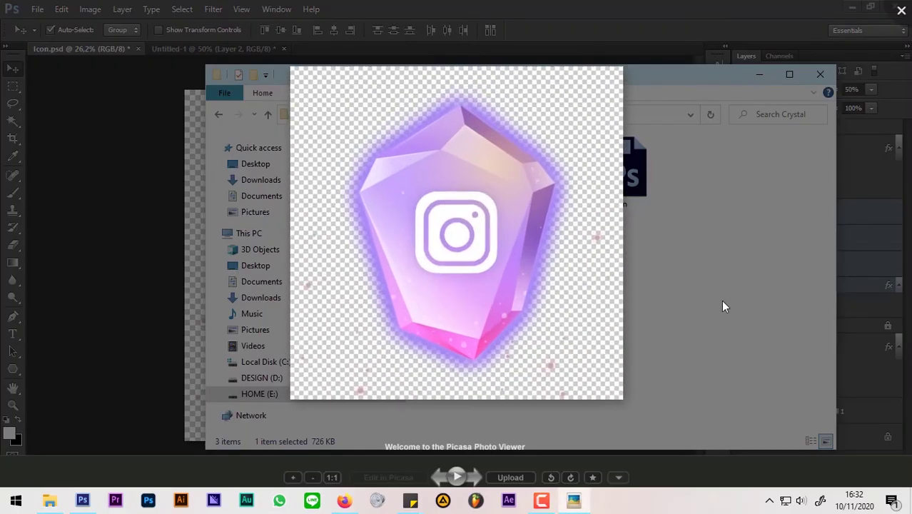
pyautogui.scroll(2, 604, 330)
pyautogui.scroll(2, 594, 333)
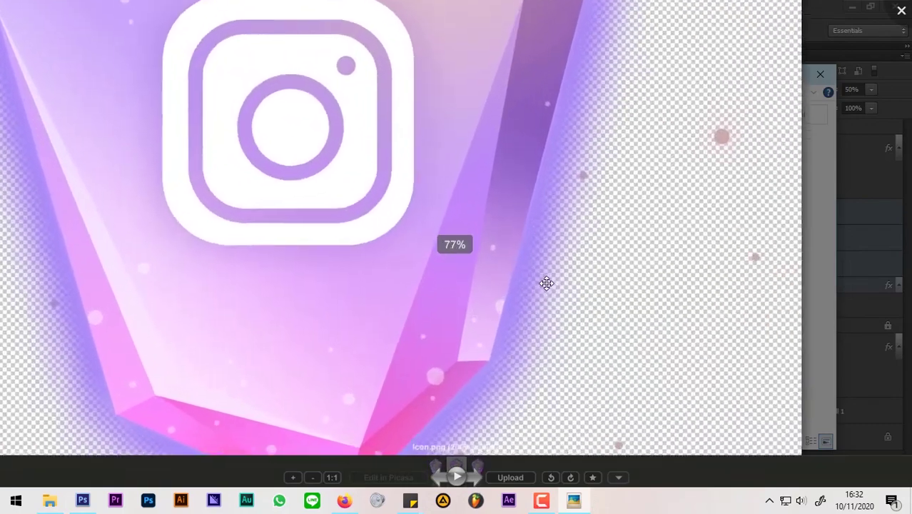
pyautogui.scroll(-2, 651, 306)
pyautogui.scroll(-2, 651, 307)
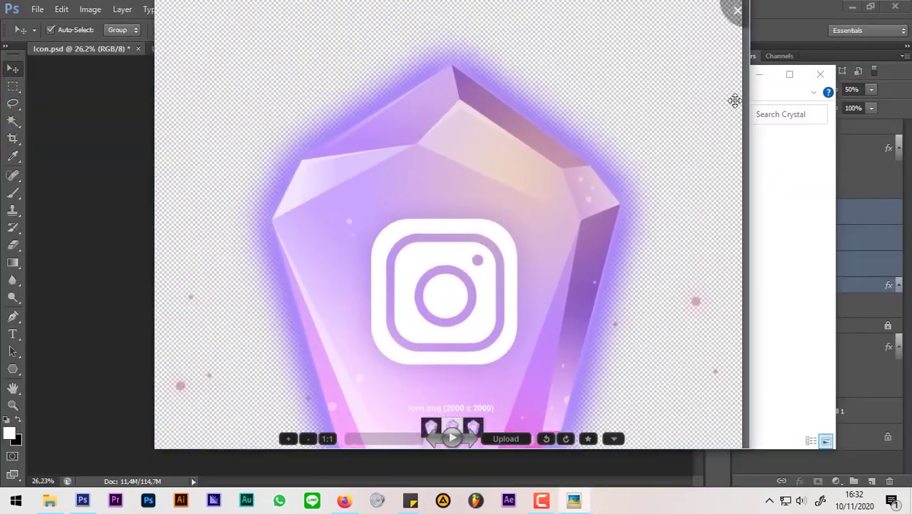
pyautogui.click(737, 97)
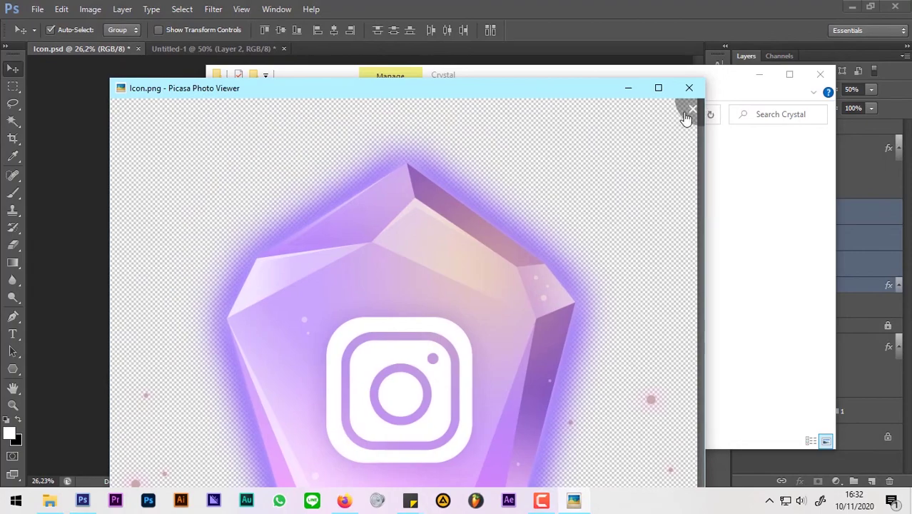
pyautogui.click(690, 87)
# - Minimize File Explorer, Photoshop and Firefox to reveal the desktop
pyautogui.click(759, 74)
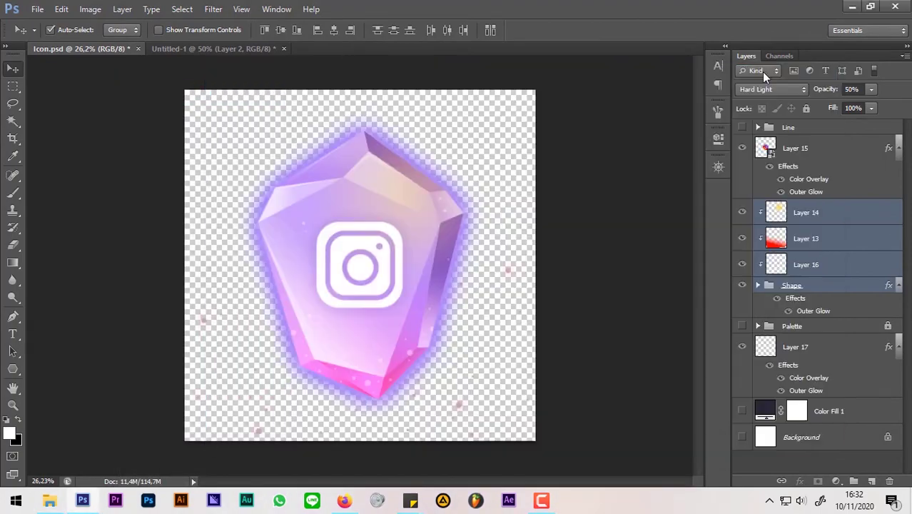
pyautogui.click(849, 9)
pyautogui.click(848, 12)
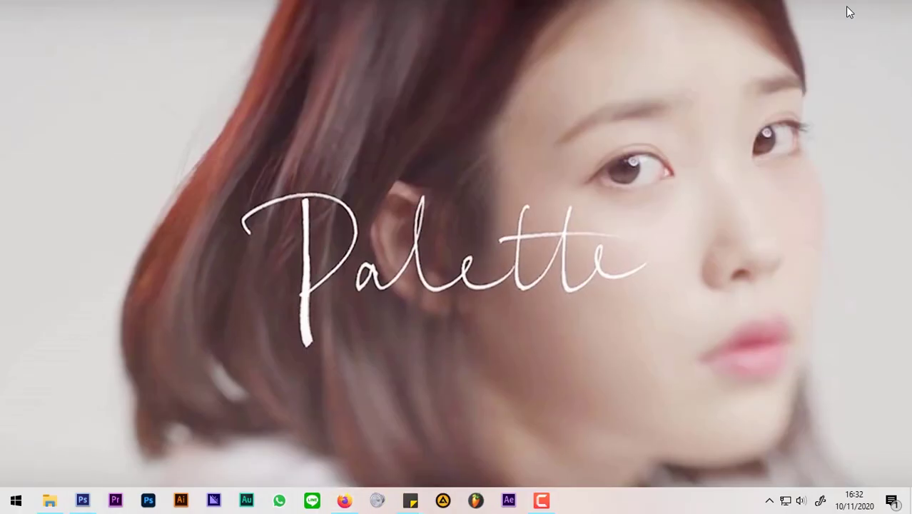